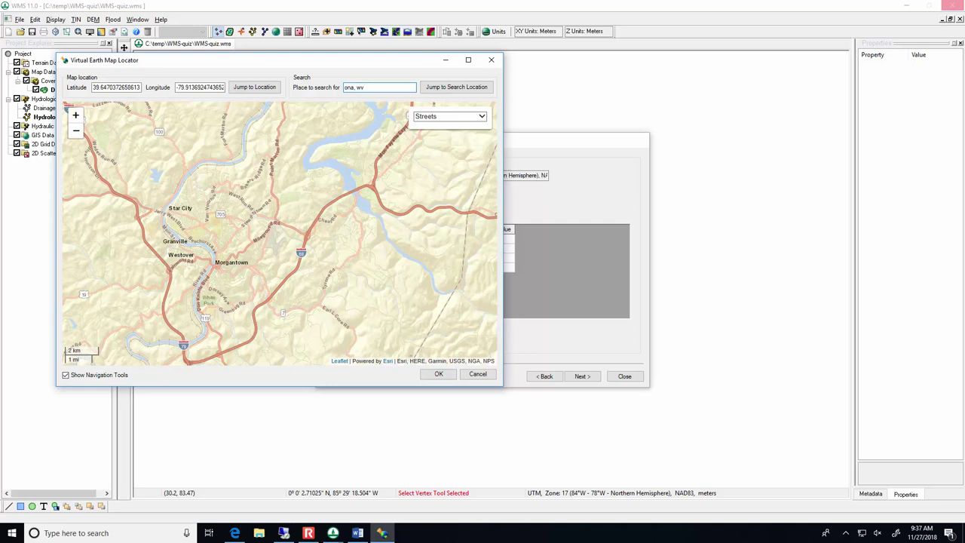
# Jump the map locator to "ona, wv" and home in on the Rush Hollow Rd and Big Cabell Creek Rd junction.
pyautogui.click(445, 87)
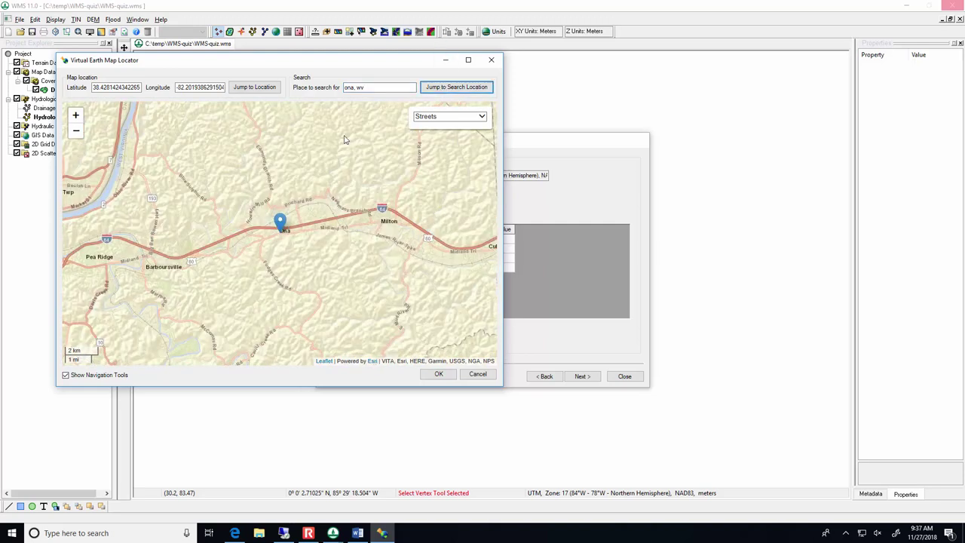
pyautogui.moveTo(332, 188)
pyautogui.mouseDown()
pyautogui.moveTo(328, 221)
pyautogui.moveTo(296, 283)
pyautogui.mouseUp()
pyautogui.scroll(1, 304, 256)
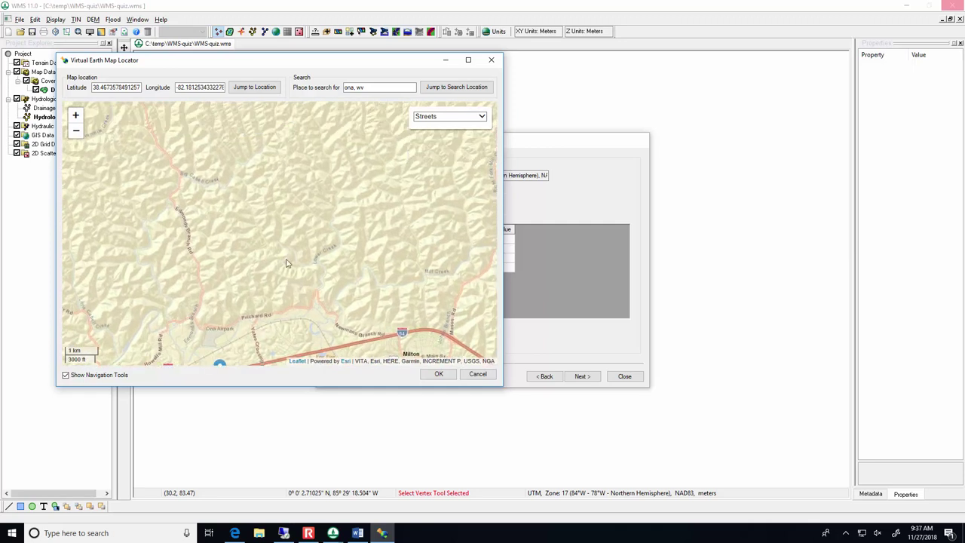
pyautogui.scroll(1, 218, 224)
pyautogui.moveTo(229, 210); pyautogui.dragTo(386, 225)
pyautogui.moveTo(125, 240); pyautogui.dragTo(226, 235)
pyautogui.moveTo(298, 300); pyautogui.dragTo(273, 299)
pyautogui.scroll(1, 303, 262)
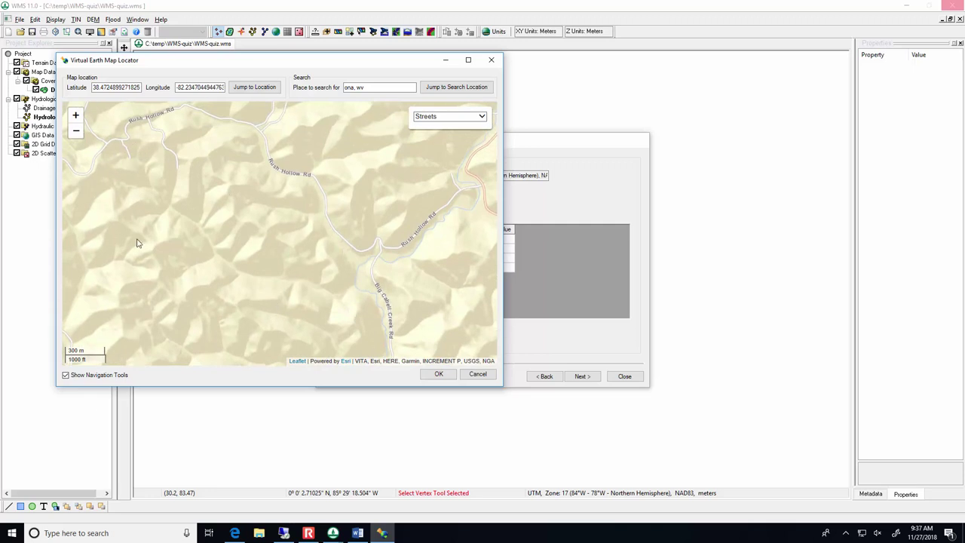
# Compare the located area with the tributary map in the Word quiz document and accept it as the project boundary view.
pyautogui.click(358, 533)
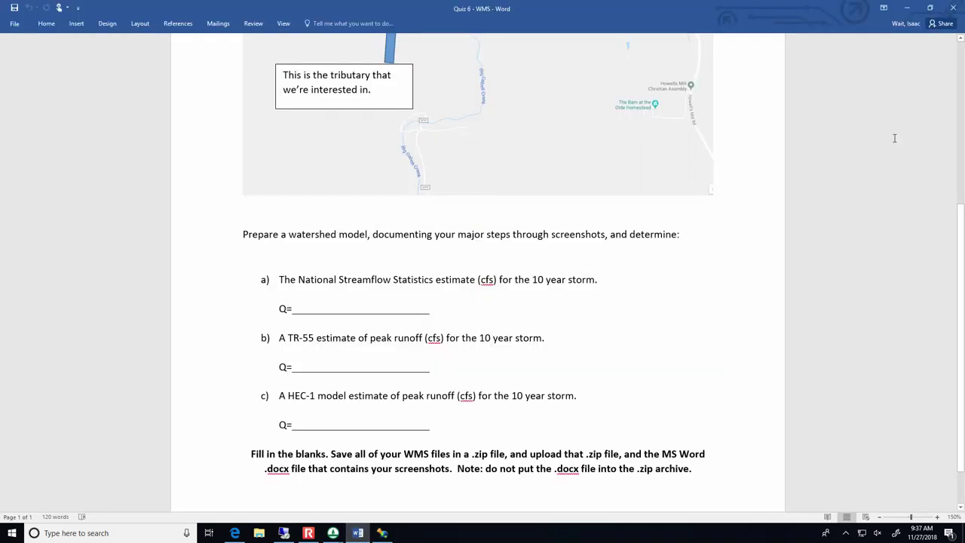
pyautogui.scroll(5, 511, 213)
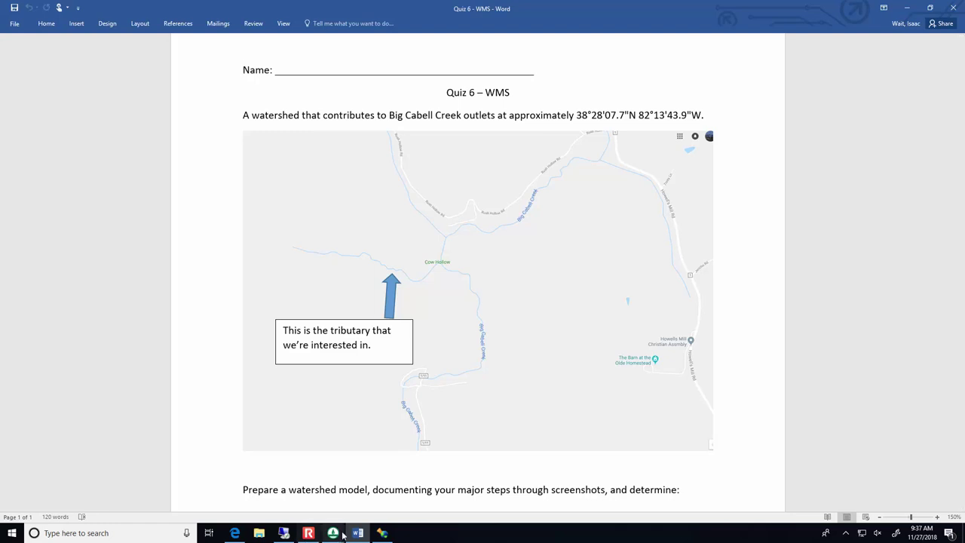
pyautogui.click(382, 533)
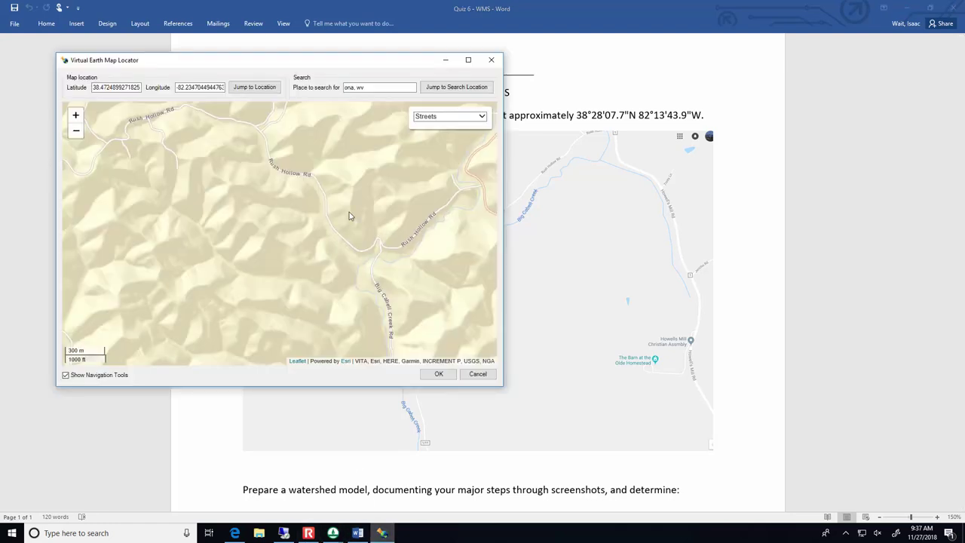
pyautogui.moveTo(363, 68); pyautogui.dragTo(482, 79)
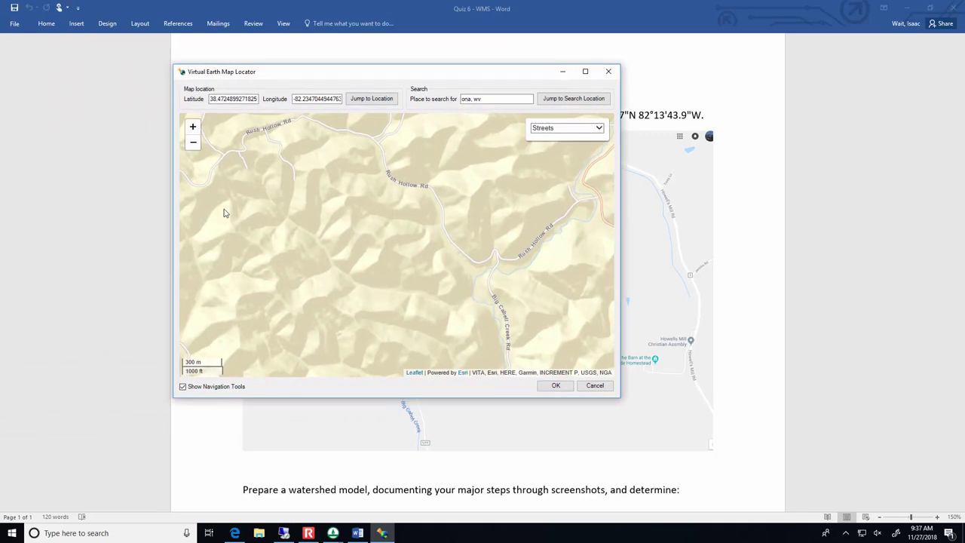
pyautogui.click(563, 388)
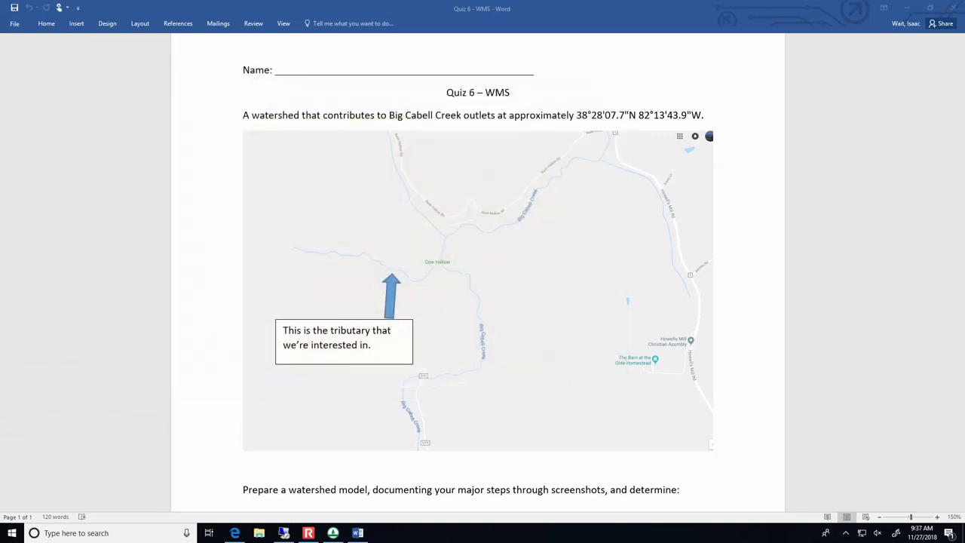
# Return to WMS, advance to the web services data download, and include Worldwide Elevation Data in the selected data types.
pyautogui.click(337, 535)
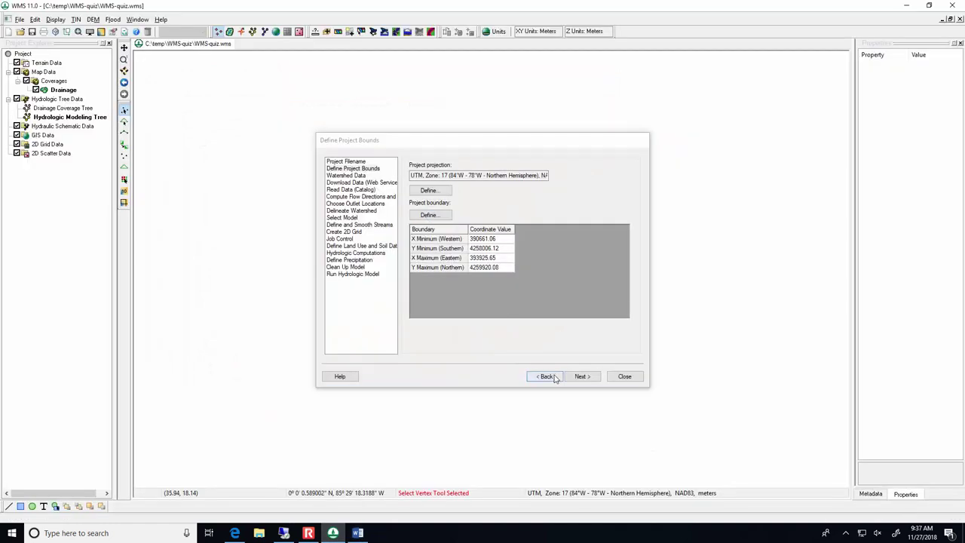
pyautogui.click(580, 375)
pyautogui.click(582, 374)
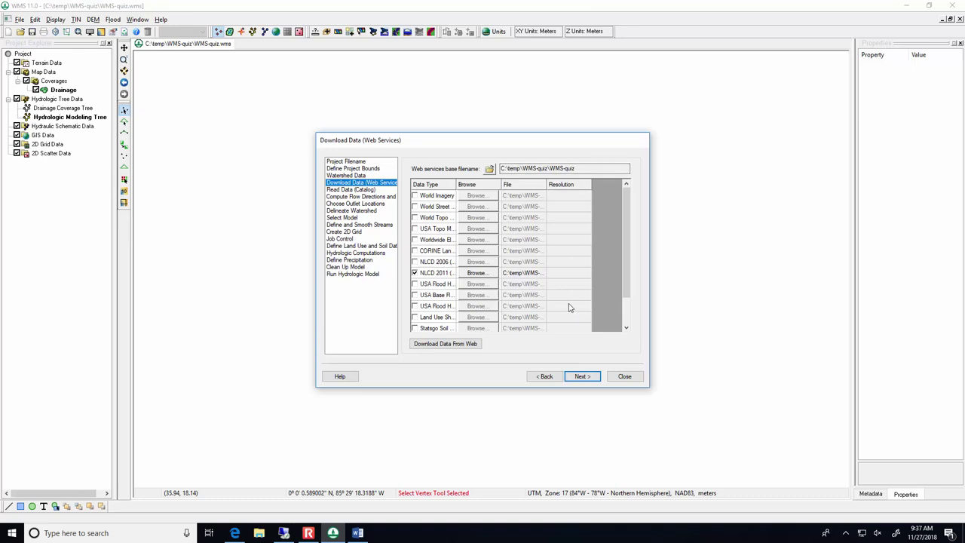
pyautogui.moveTo(457, 185); pyautogui.dragTo(513, 185)
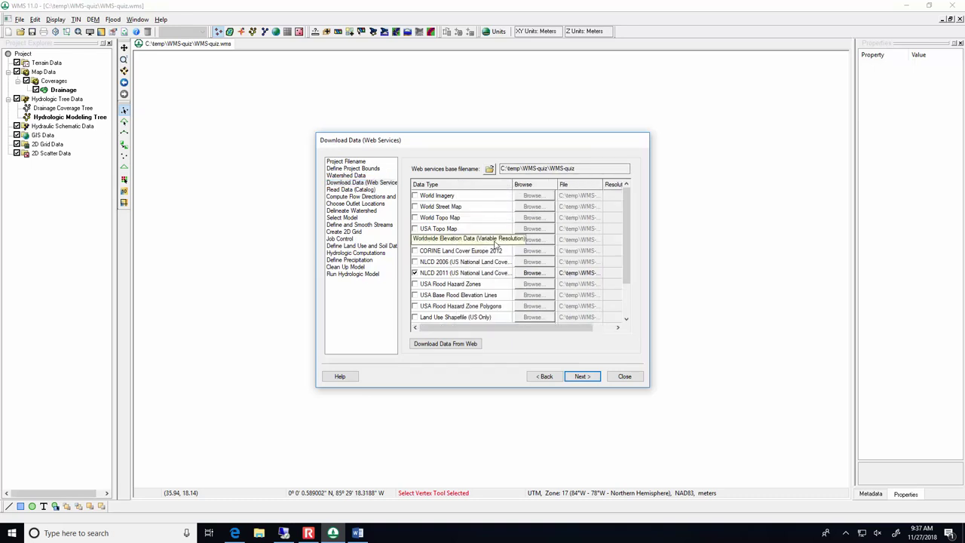
pyautogui.click(414, 240)
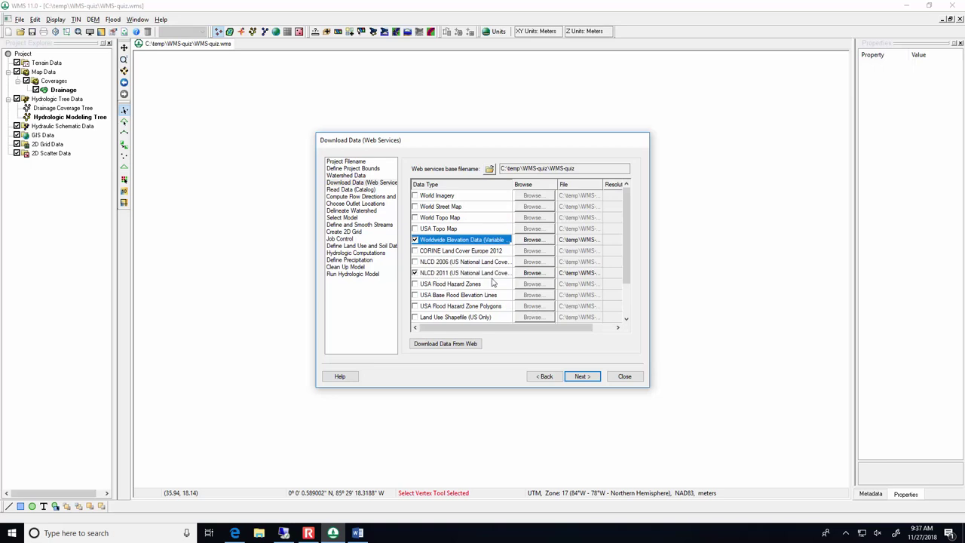
pyautogui.moveTo(629, 260); pyautogui.dragTo(629, 289)
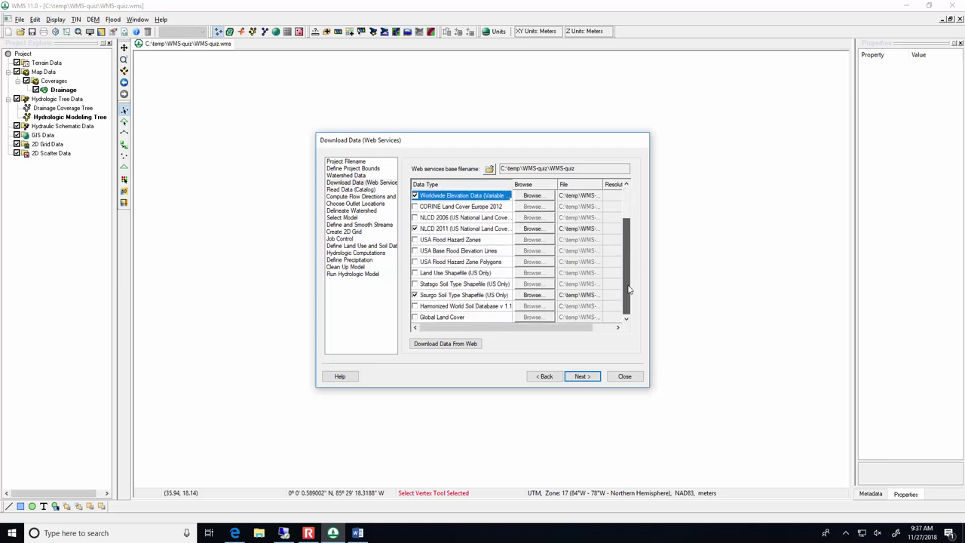
# Download the selected web data using zoom level 15 (3.7 m resolution) and a 20.0 m raster cell size.
pyautogui.click(473, 345)
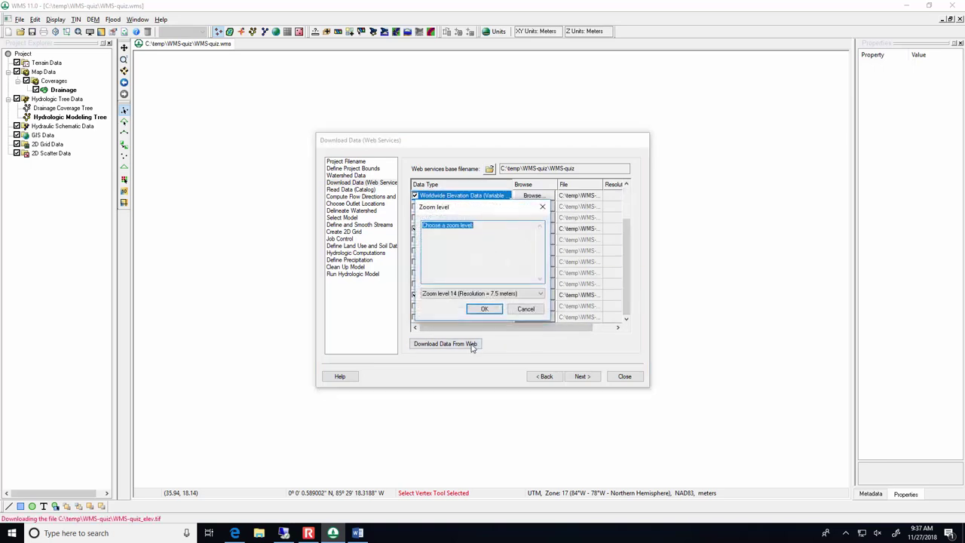
pyautogui.click(506, 296)
pyautogui.click(506, 294)
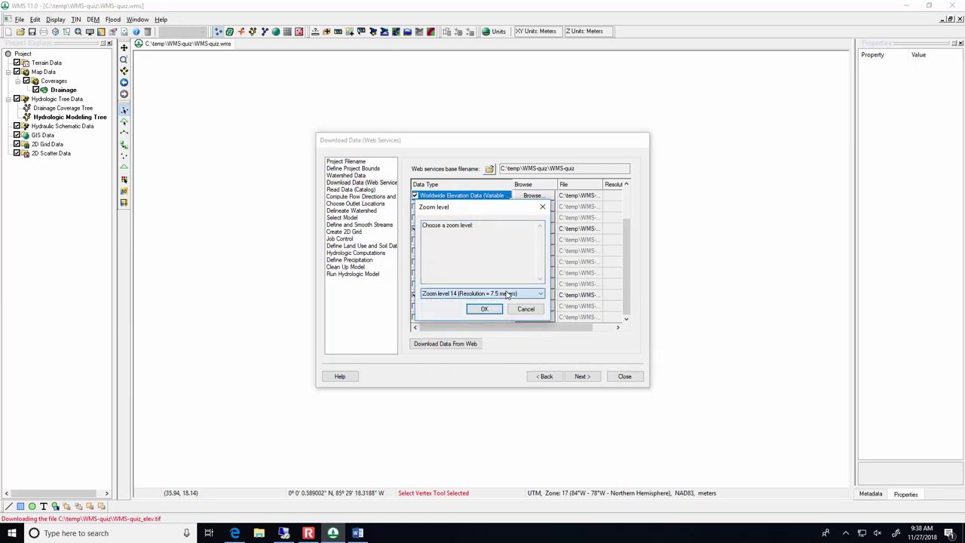
pyautogui.click(498, 294)
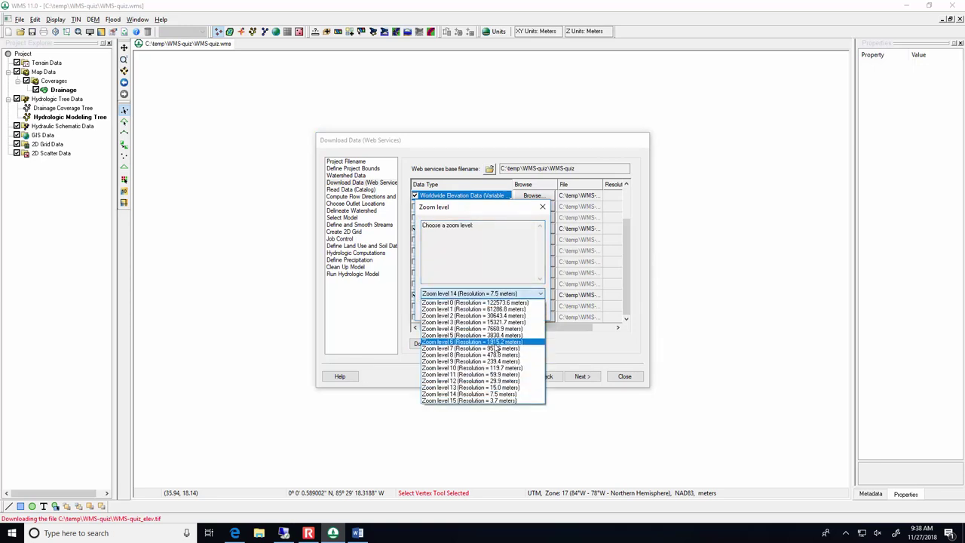
pyautogui.click(494, 400)
pyautogui.click(484, 309)
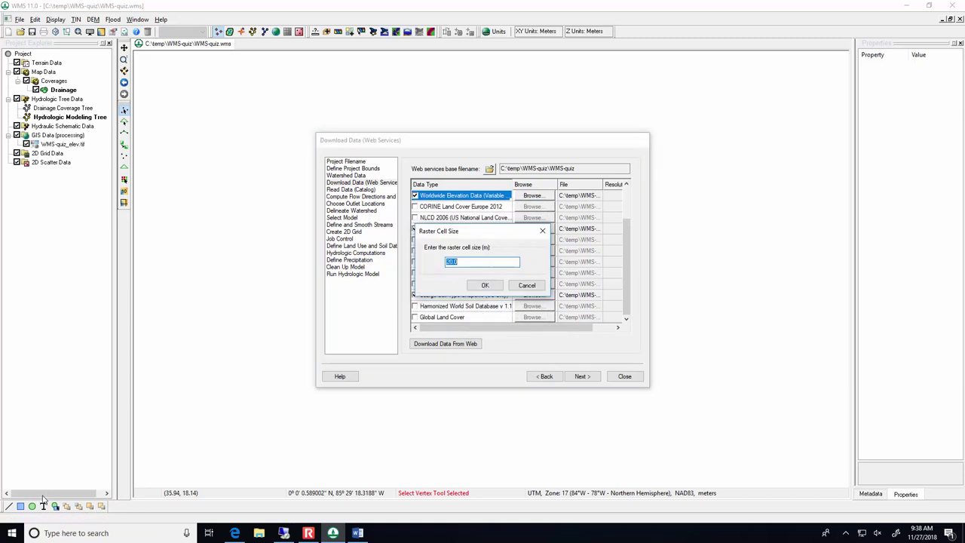
pyautogui.click(490, 285)
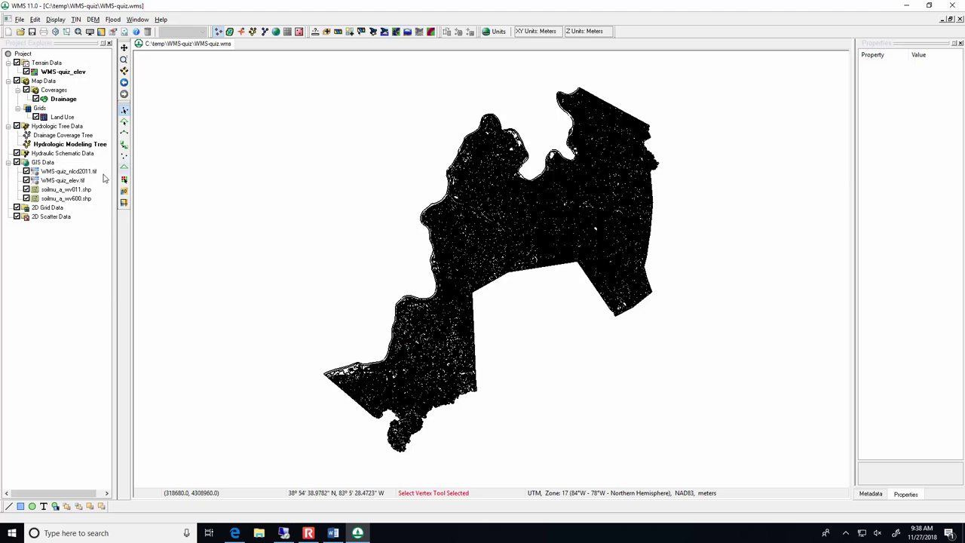
# Hide both soil shapefiles and the elevation and NLCD 2011 rasters so that only the terrain contours are displayed.
pyautogui.click(26, 190)
pyautogui.click(26, 199)
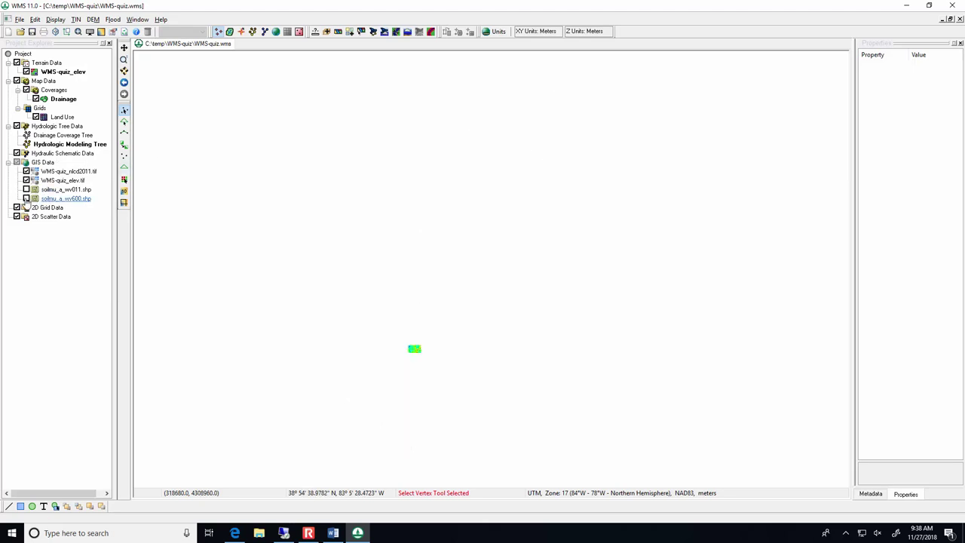
pyautogui.scroll(3, 411, 354)
pyautogui.scroll(2, 437, 357)
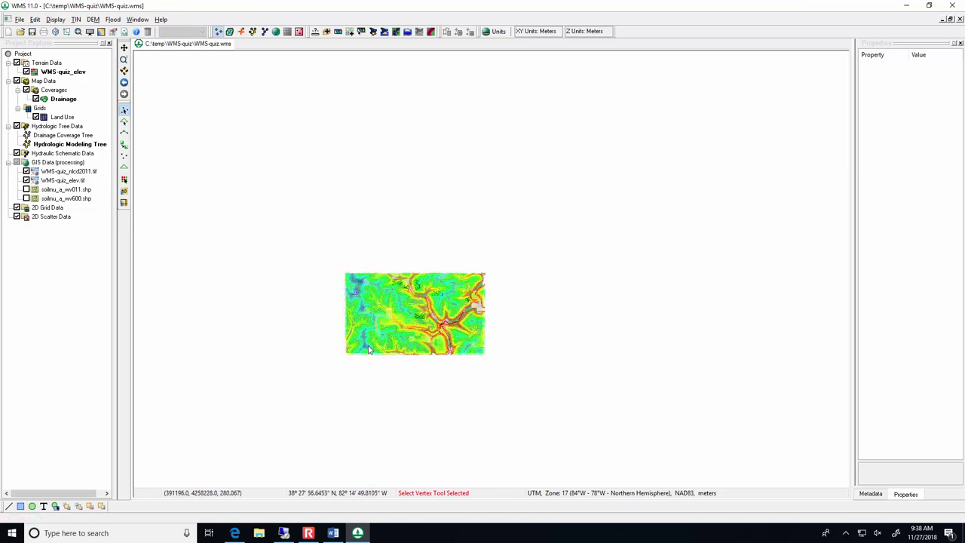
pyautogui.click(26, 180)
pyautogui.click(26, 171)
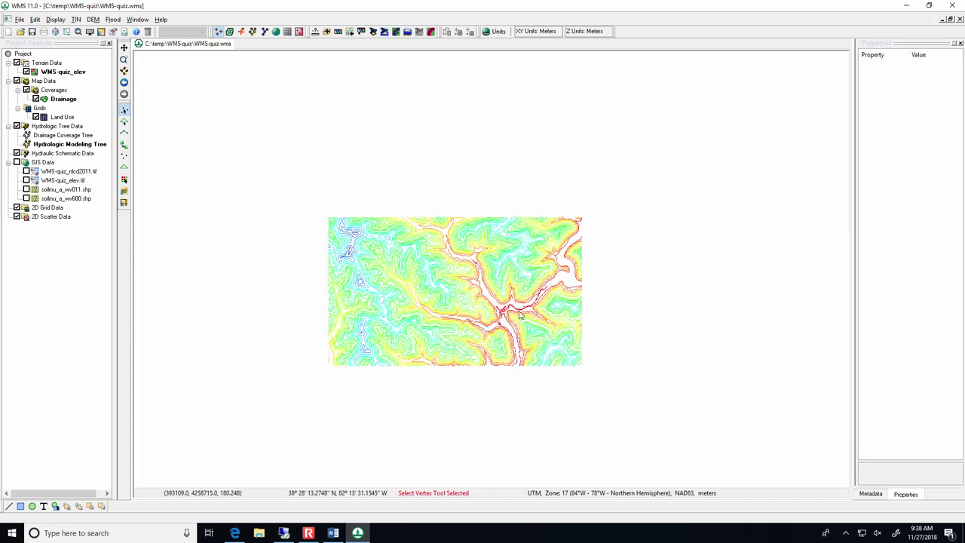
pyautogui.scroll(2, 518, 315)
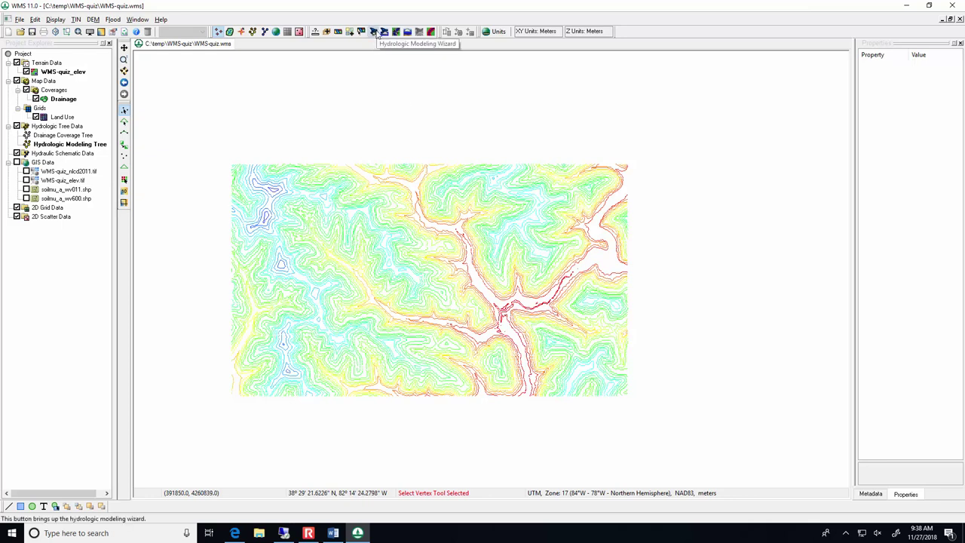
# Check the quiz map in Word, and compute TOPAZ flow directions and accumulations in WMS, reading in the solution.
pyautogui.click(332, 533)
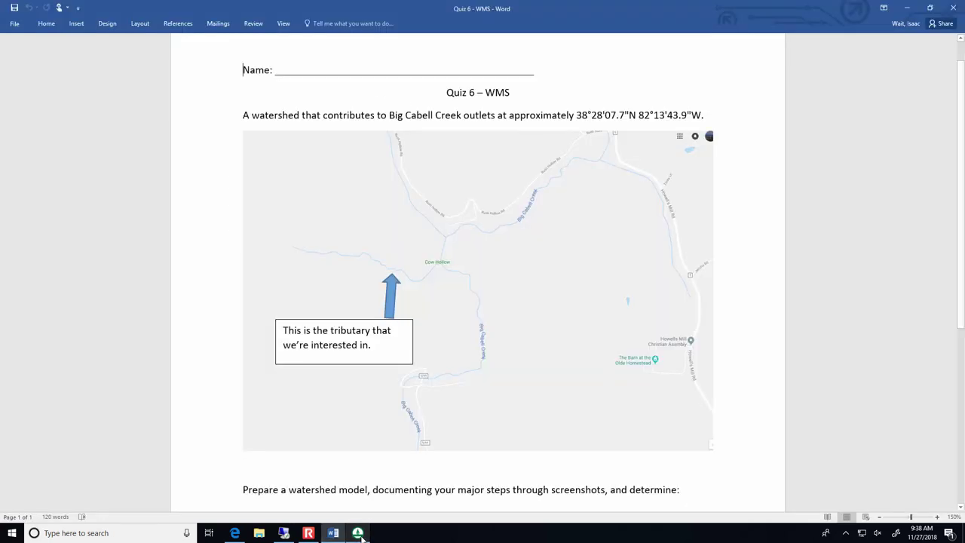
pyautogui.click(358, 533)
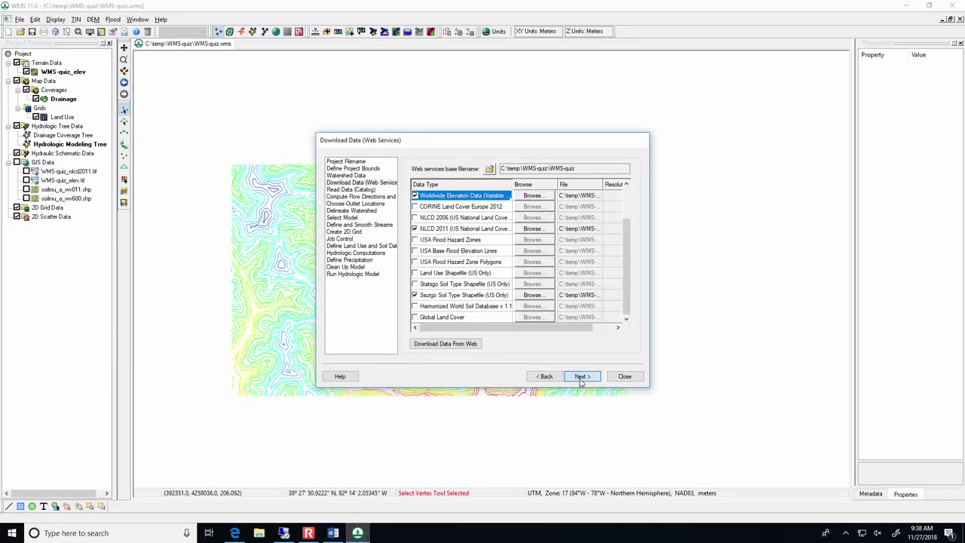
pyautogui.click(581, 376)
pyautogui.click(448, 252)
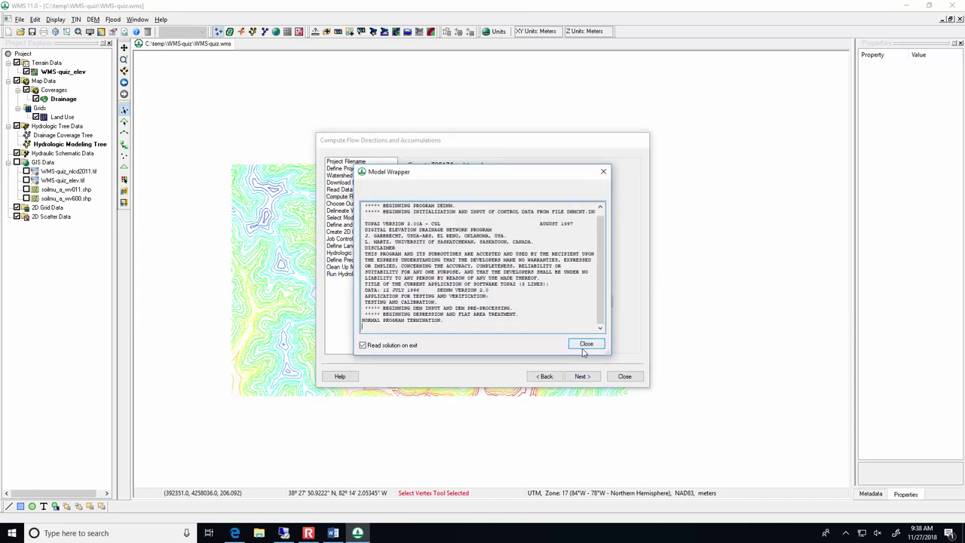
pyautogui.click(584, 344)
pyautogui.moveTo(473, 144); pyautogui.dragTo(667, 42)
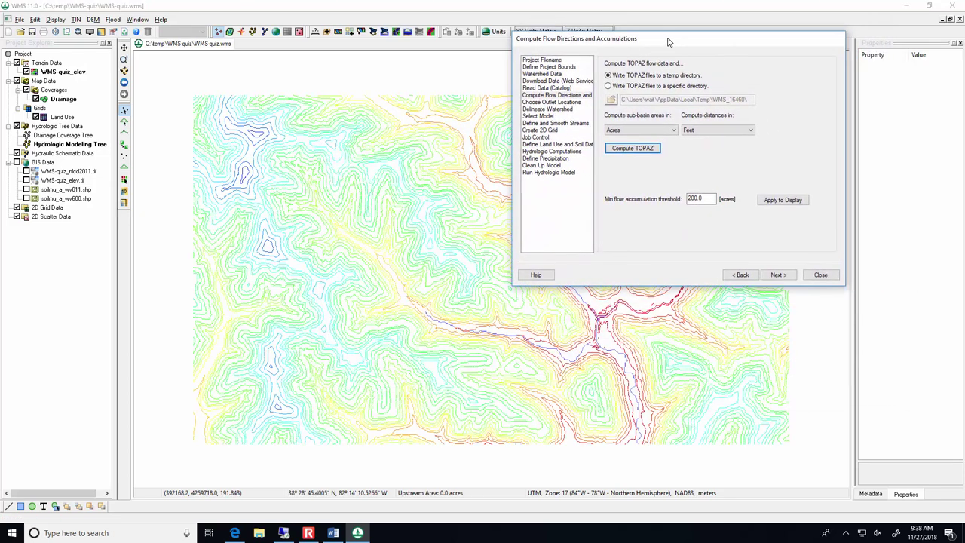
# Close the modeling wizard and add the World Street Map online layer behind the contours.
pyautogui.click(815, 279)
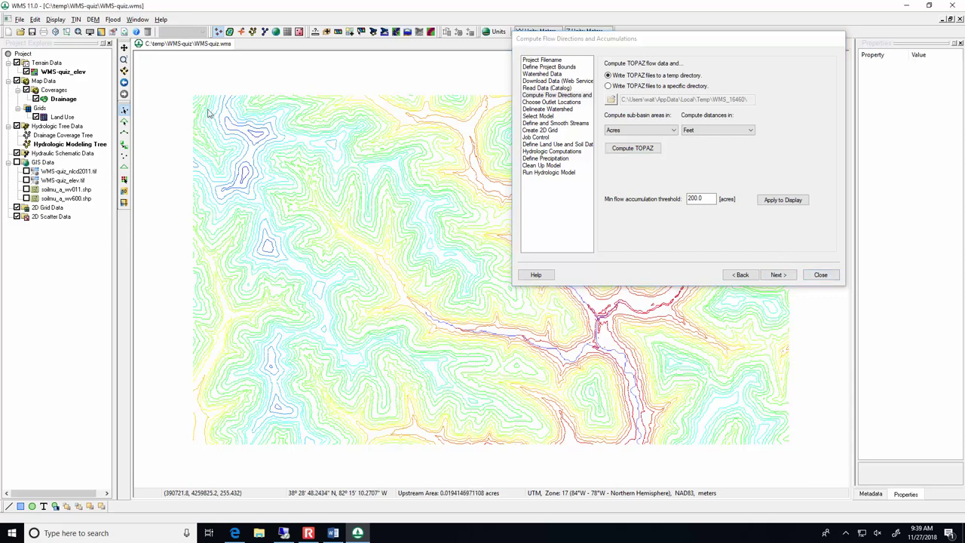
pyautogui.click(363, 35)
pyautogui.click(820, 274)
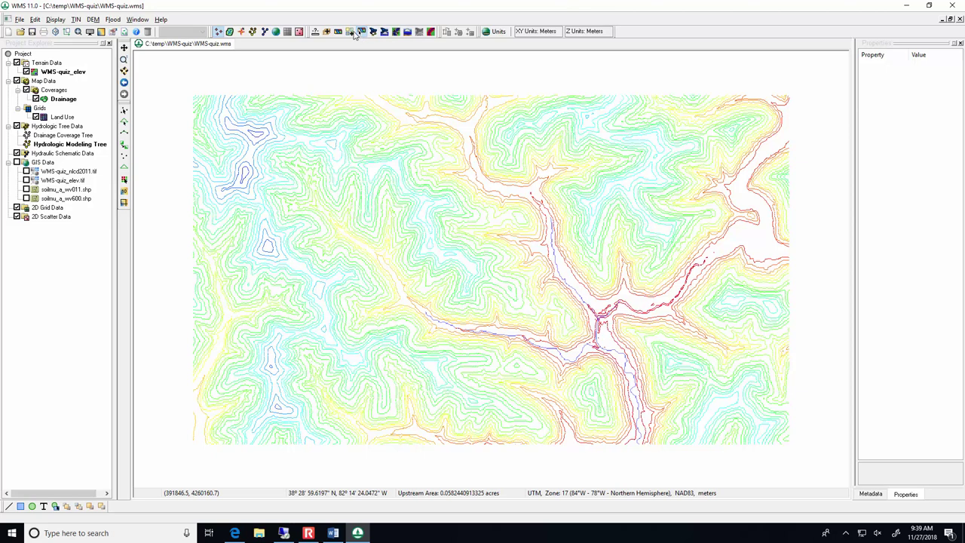
pyautogui.click(360, 33)
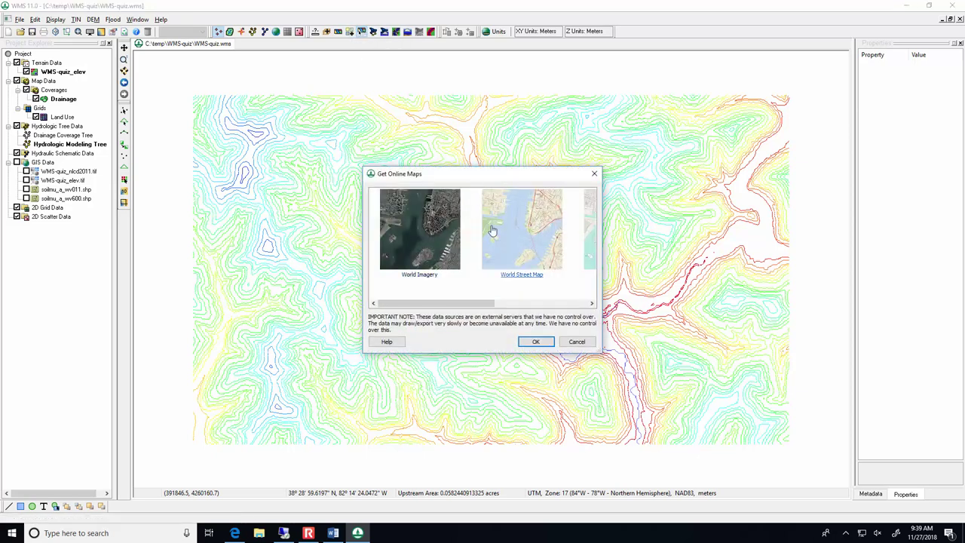
pyautogui.click(521, 229)
pyautogui.click(536, 341)
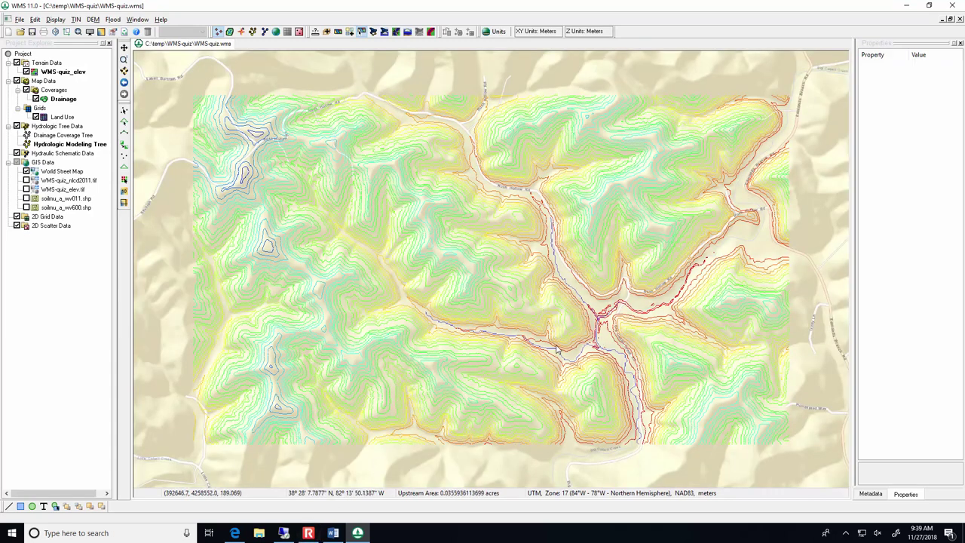
# Check the outlet location in the Word quiz document and reopen the WMS modeling wizard at Choose Outlet Locations.
pyautogui.click(333, 532)
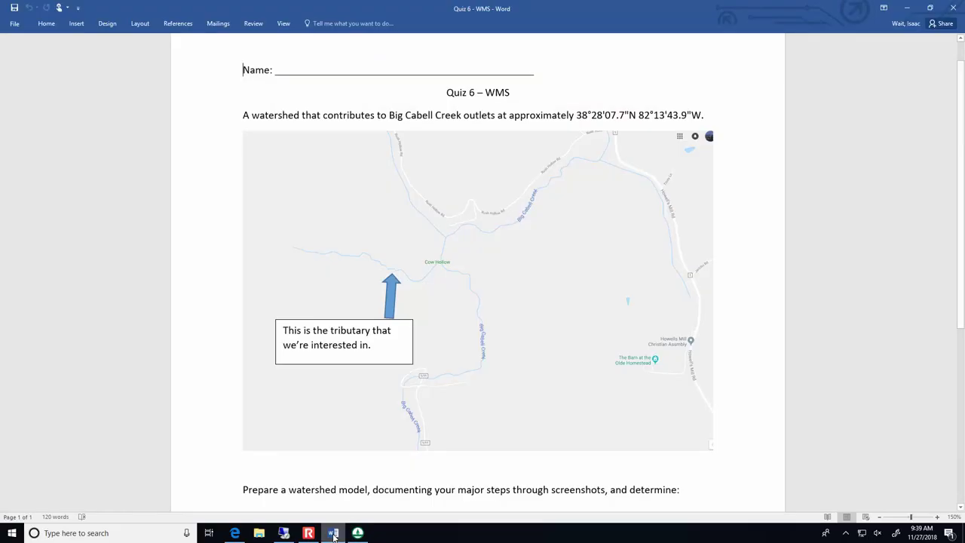
pyautogui.click(333, 533)
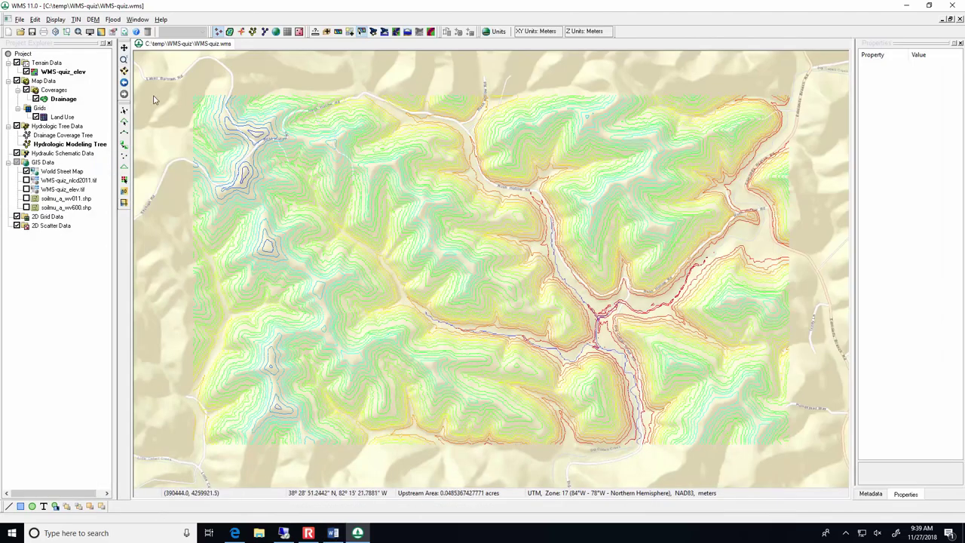
pyautogui.click(384, 32)
pyautogui.click(360, 190)
pyautogui.click(361, 197)
pyautogui.click(360, 204)
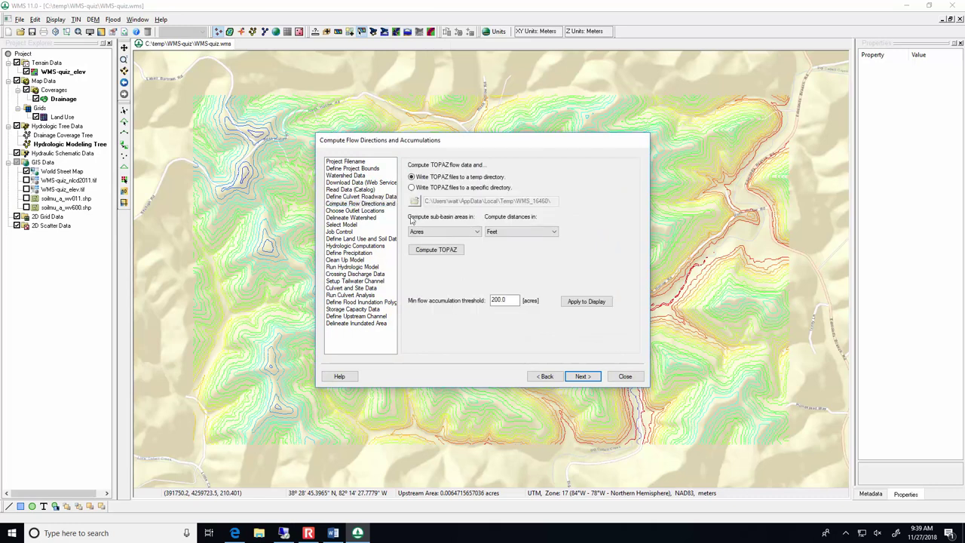
pyautogui.click(376, 211)
# Create an outlet point on the tributary stream just upstream of its junction with Big Cabell Creek.
pyautogui.moveTo(488, 149); pyautogui.dragTo(818, 141)
pyautogui.click(462, 496)
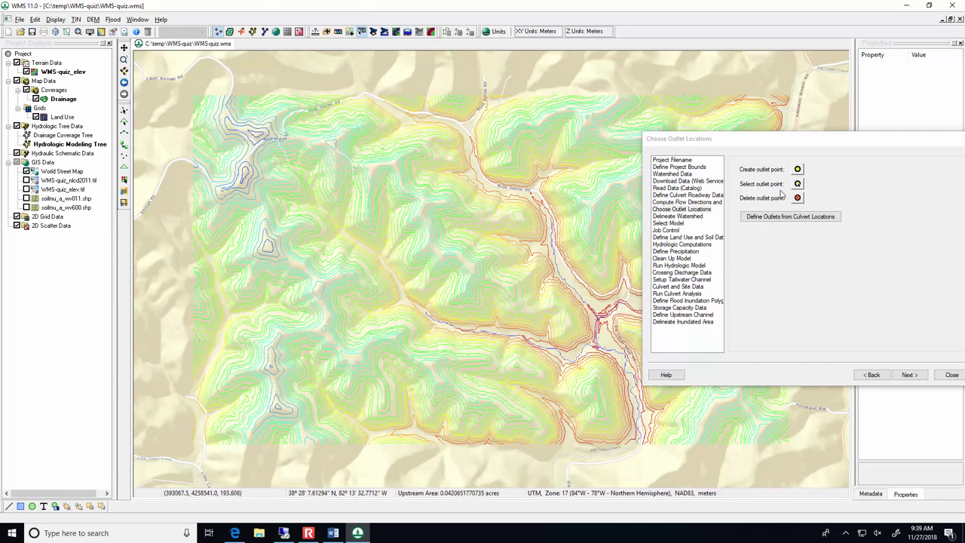
pyautogui.click(796, 171)
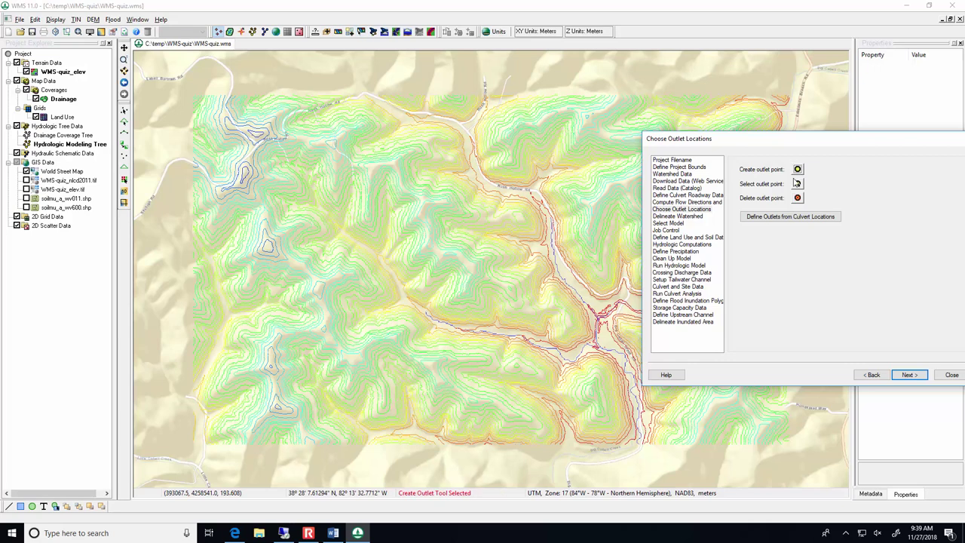
pyautogui.click(581, 349)
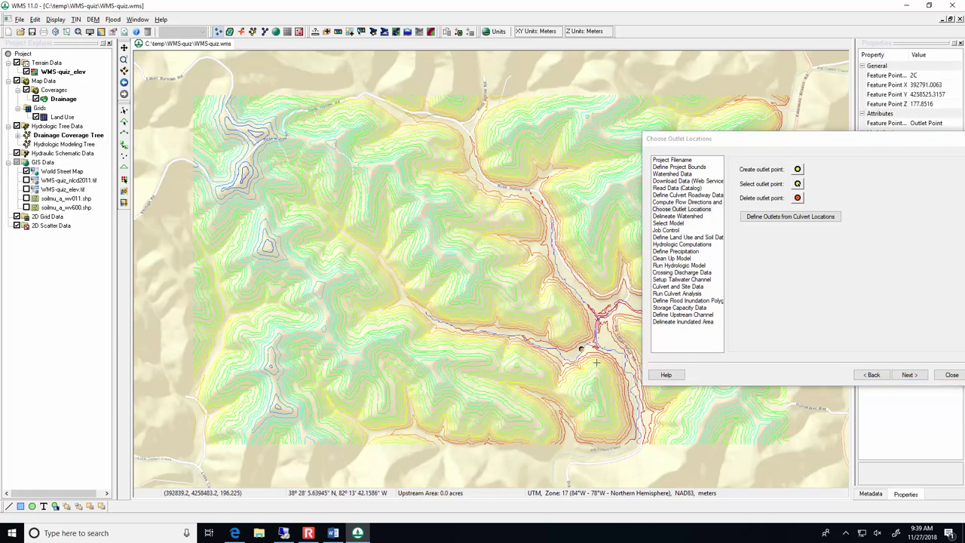
# Delineate the watershed for the placed outlet with a 200-acre stream threshold and close the modeling wizard.
pyautogui.click(907, 375)
pyautogui.click(782, 315)
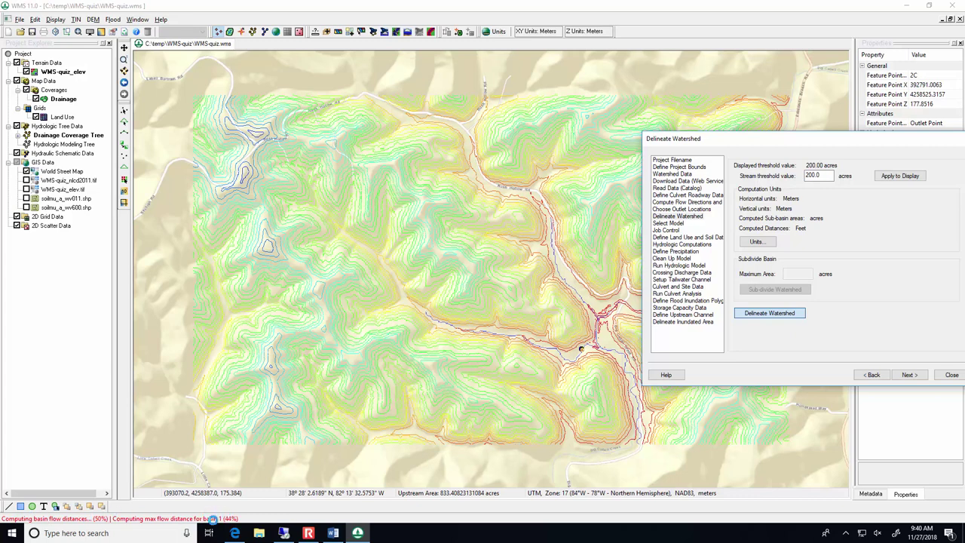
pyautogui.click(307, 533)
pyautogui.click(307, 533)
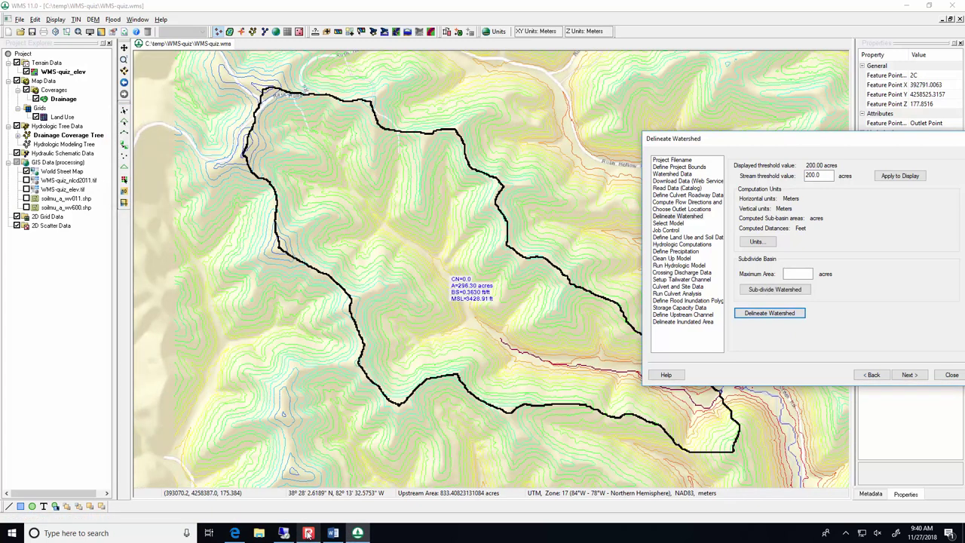
pyautogui.click(949, 374)
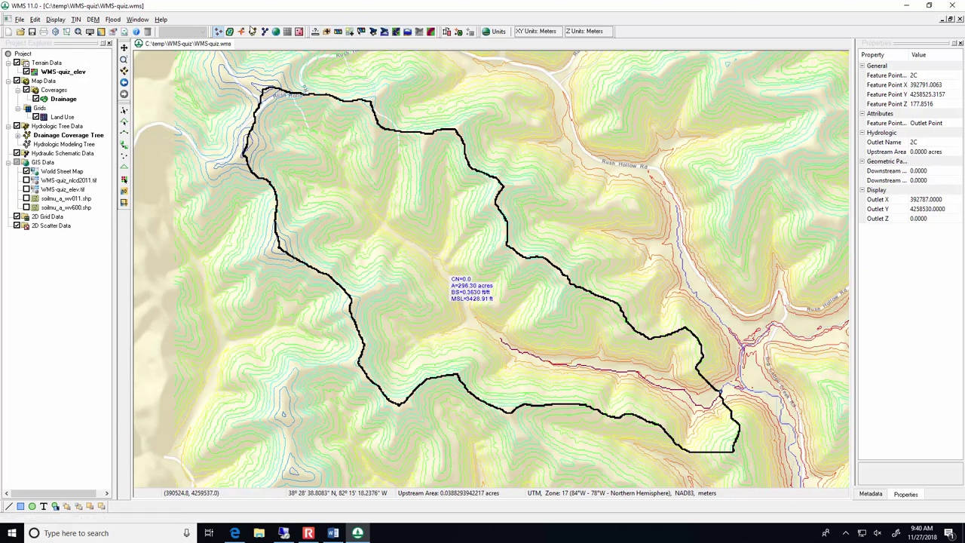
# Activate the Hydrologic Modeling module with NSS as the current model and save the project.
pyautogui.click(253, 32)
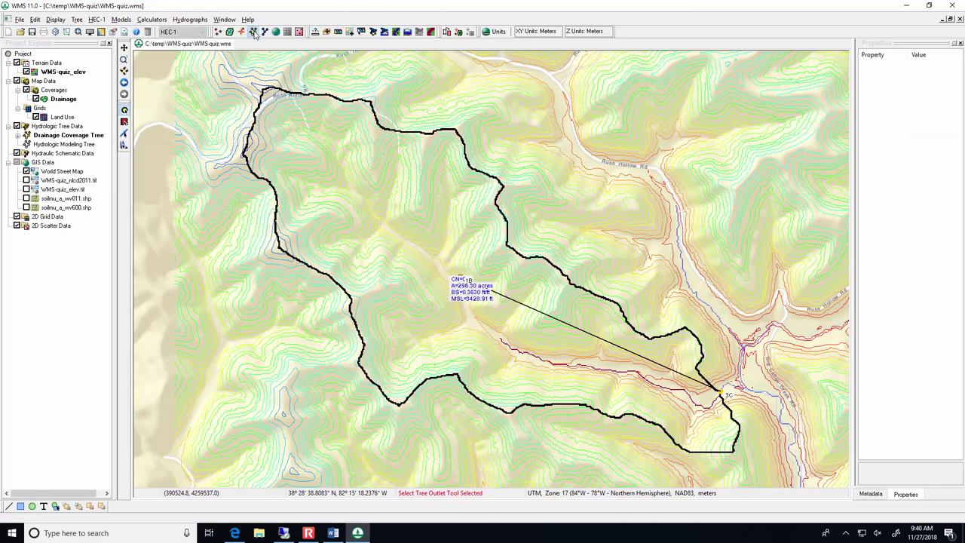
pyautogui.click(203, 32)
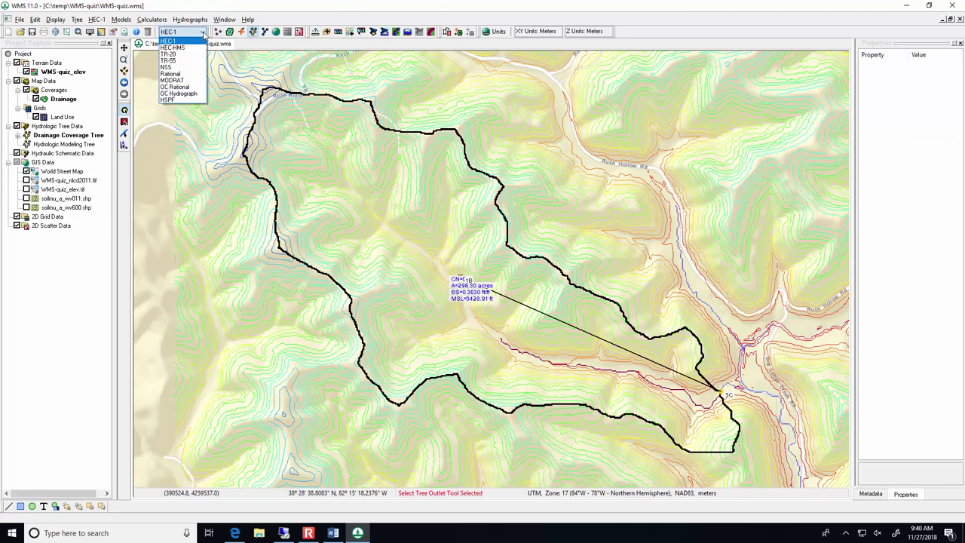
pyautogui.click(187, 67)
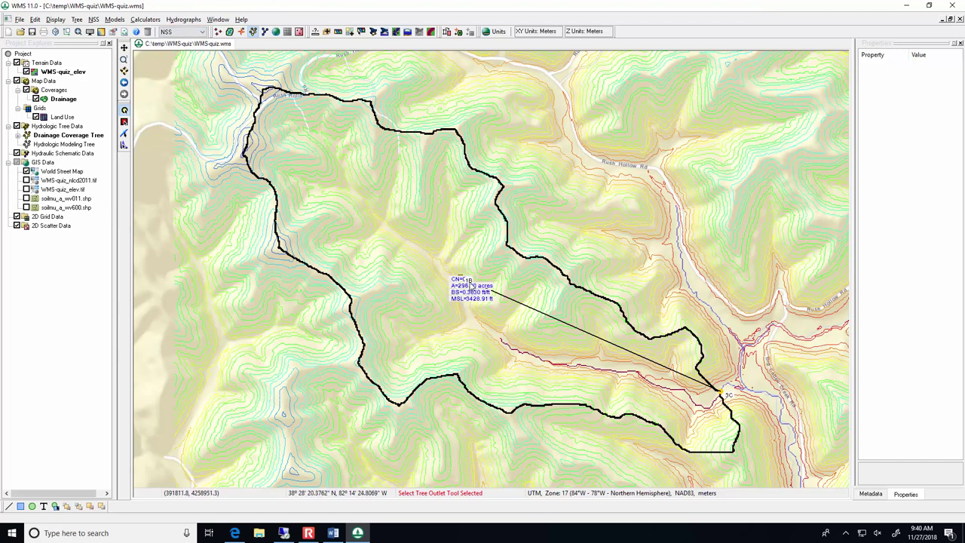
pyautogui.click(461, 278)
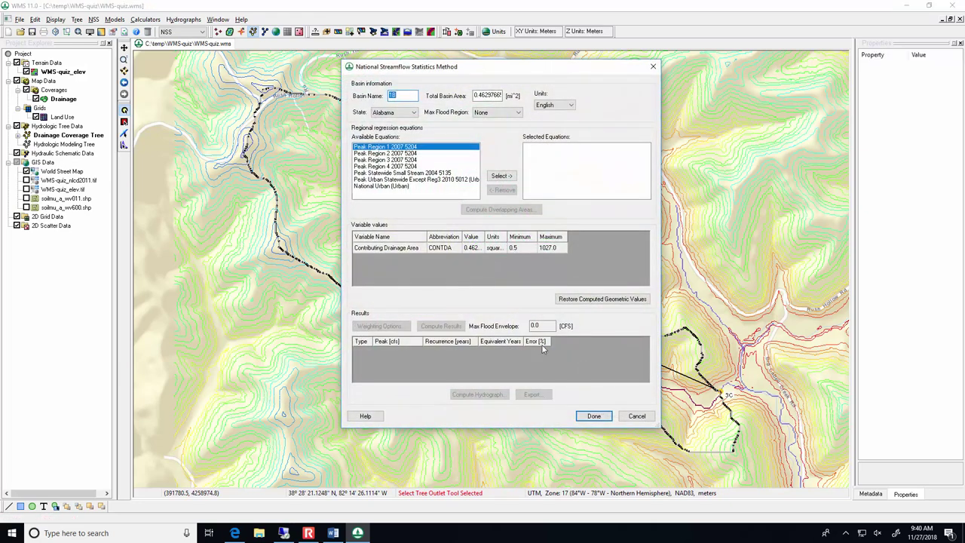
pyautogui.click(639, 416)
pyautogui.click(33, 32)
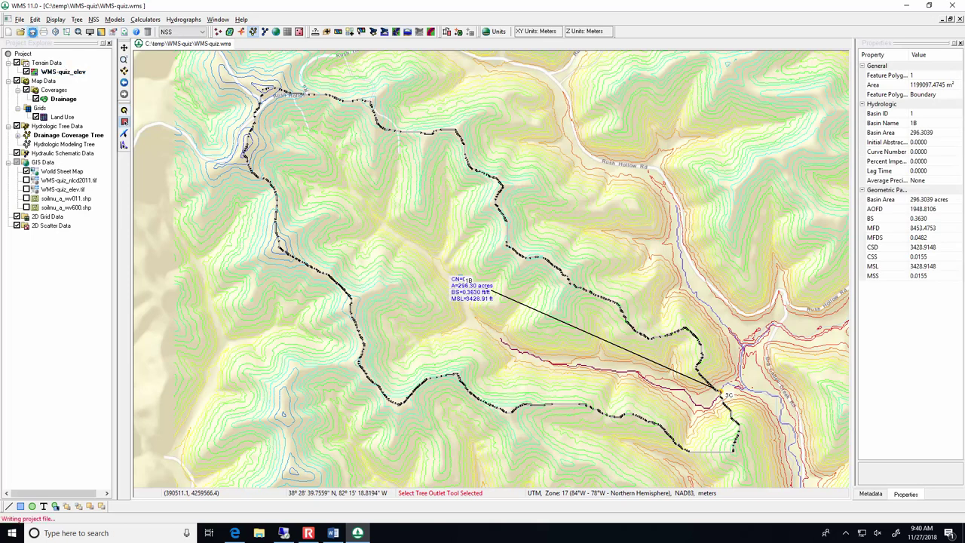
# Open the National Streamflow Statistics settings for basin 1B and set the state to West Virginia.
pyautogui.click(460, 280)
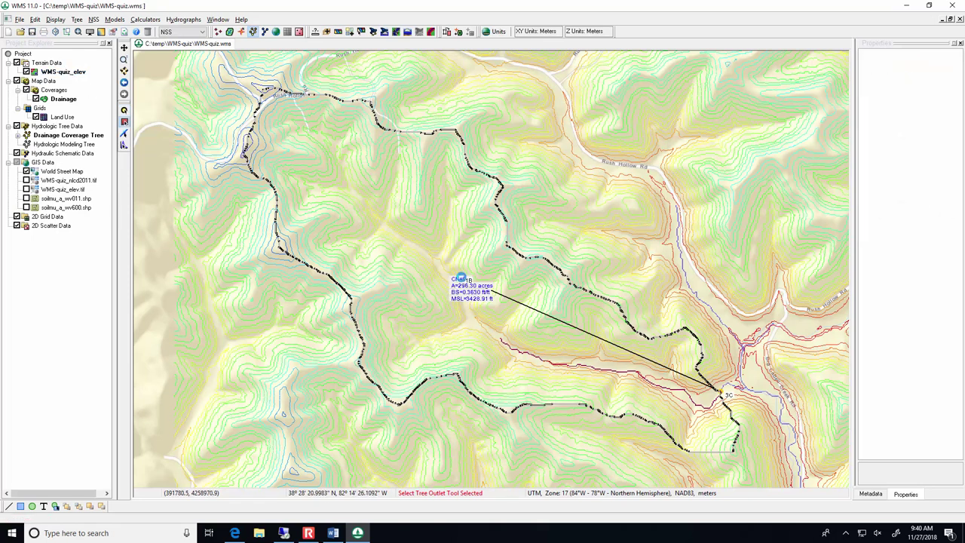
pyautogui.doubleClick(460, 280)
pyautogui.click(413, 113)
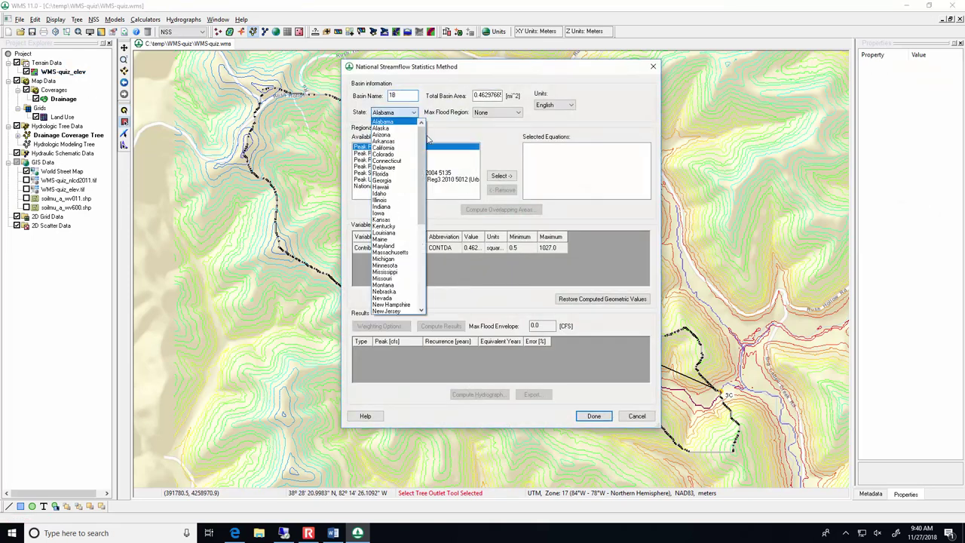
pyautogui.scroll(-8, 405, 279)
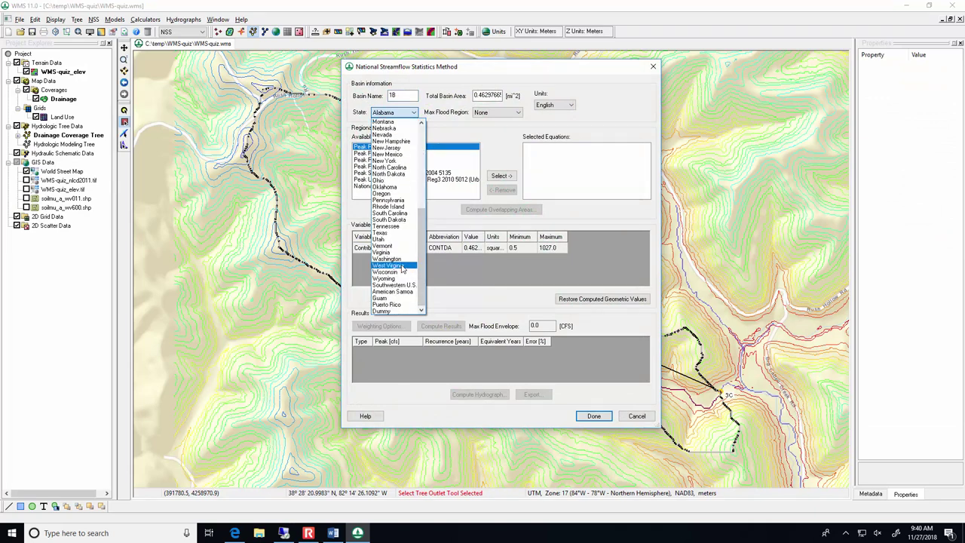
pyautogui.click(388, 266)
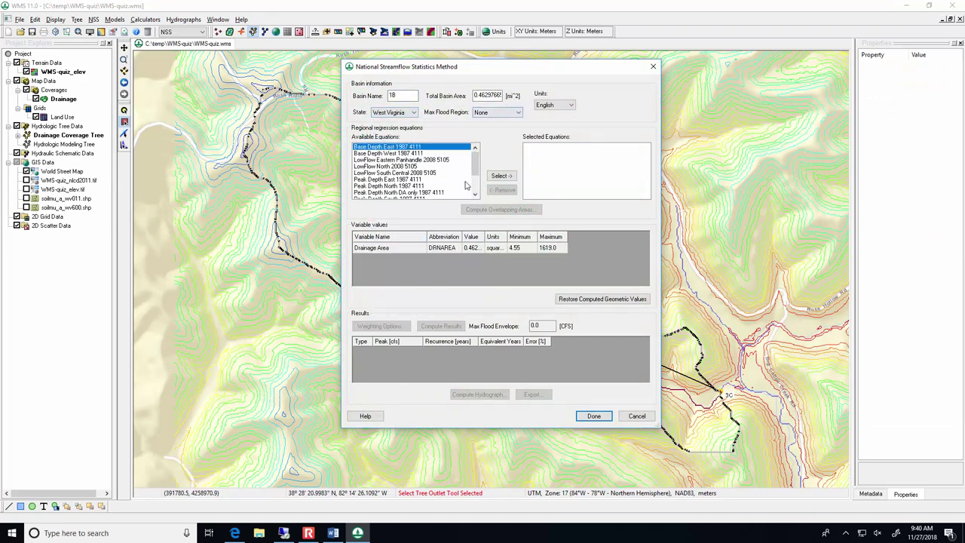
# Select the Peak Flow Western Plateaus Region 2010 5033 equation and compute the peak flow results.
pyautogui.scroll(-2, 452, 181)
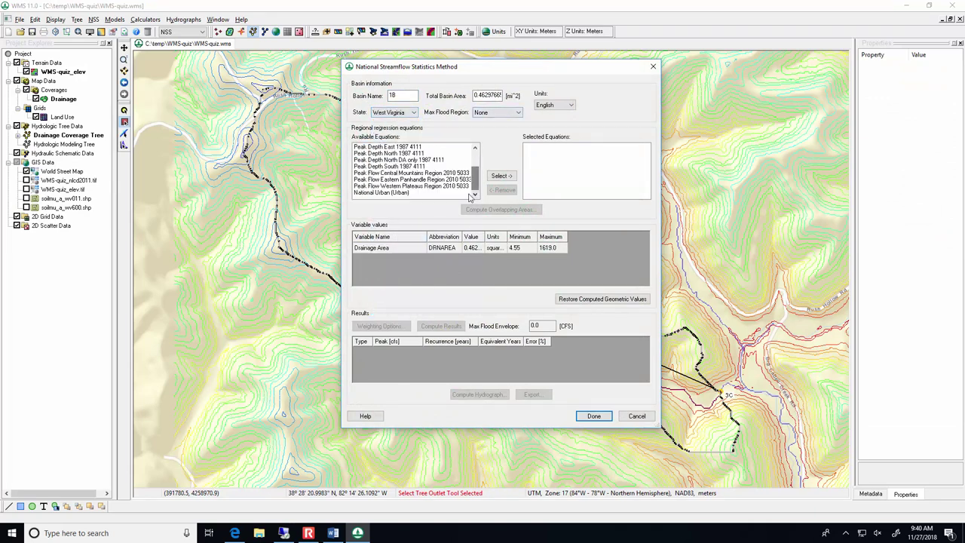
pyautogui.click(389, 186)
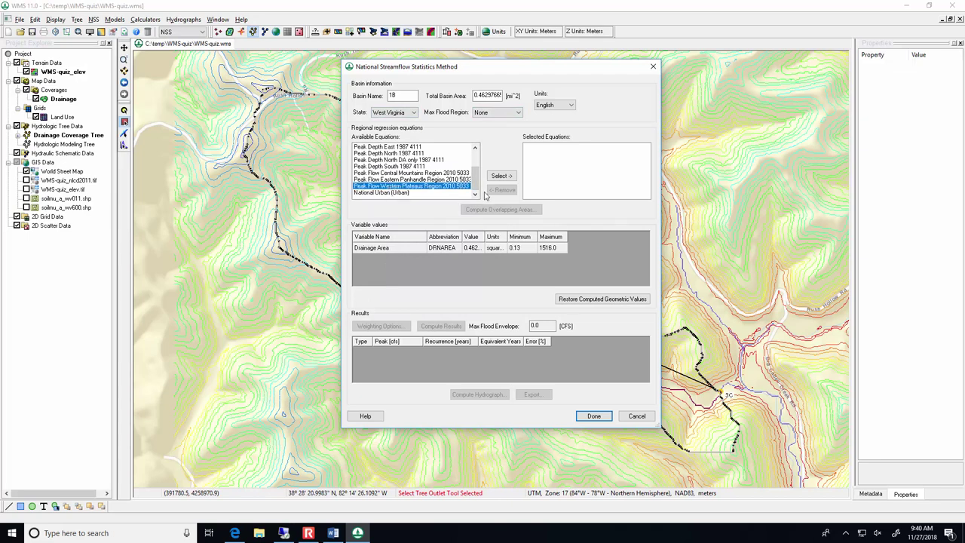
pyautogui.click(501, 175)
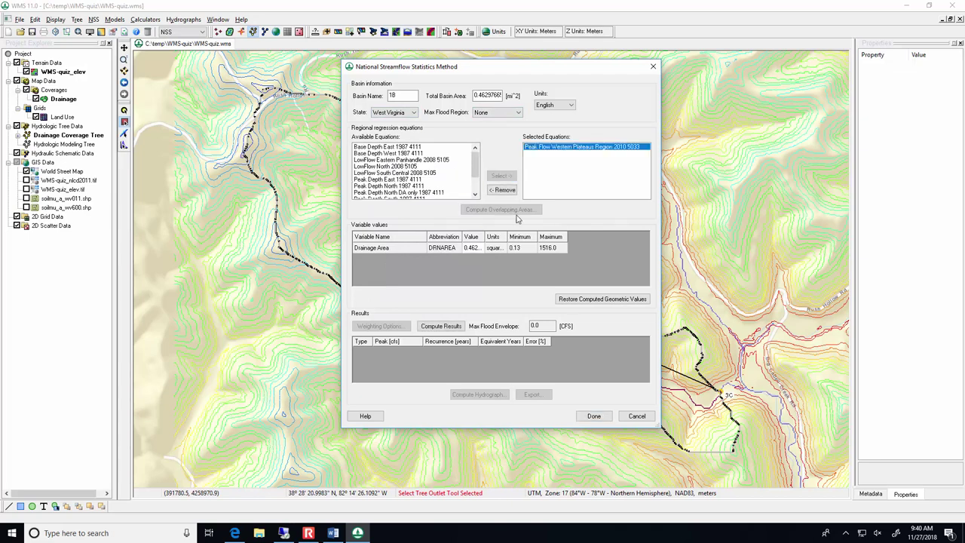
pyautogui.click(451, 327)
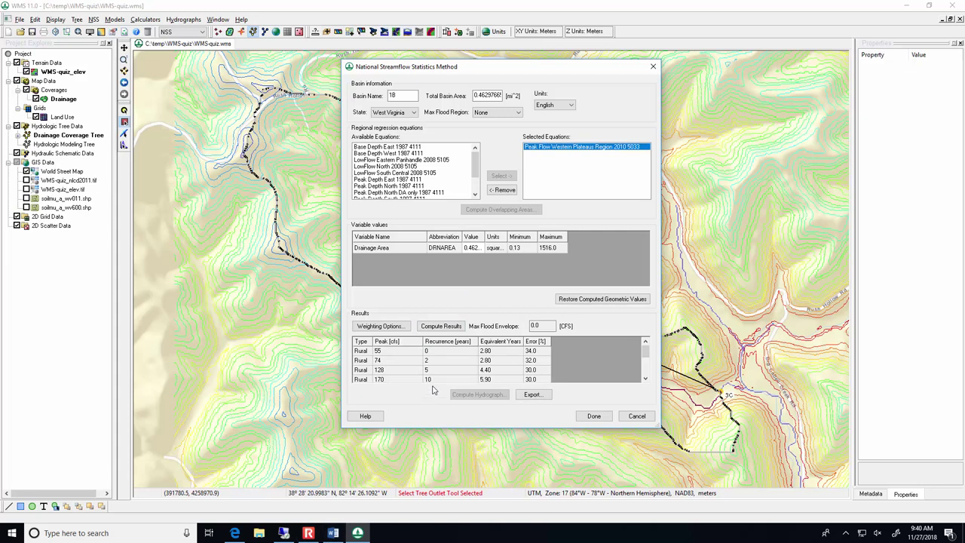
# Review the quiz questions in Word and replace the National Streamflow Statistics answer blank with 170 cfs.
pyautogui.click(333, 533)
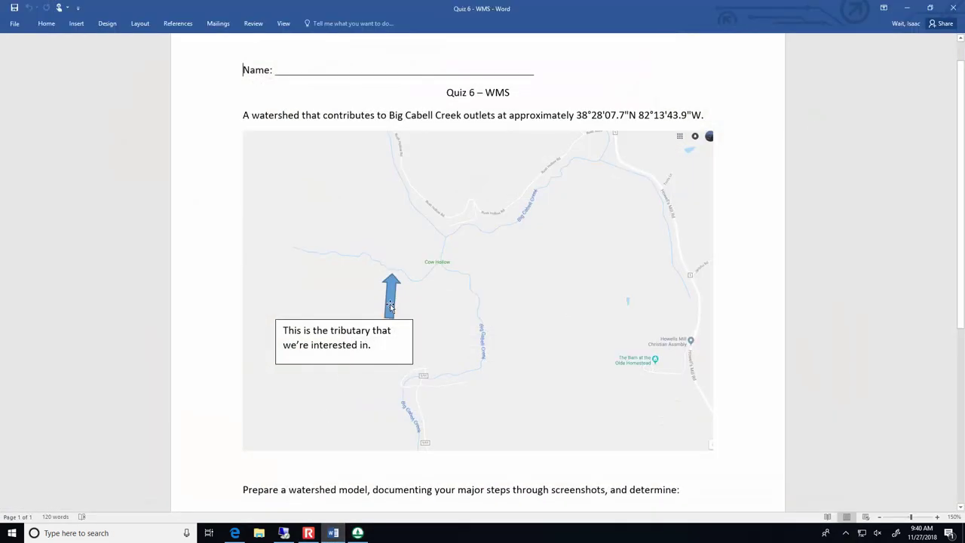
pyautogui.scroll(-6, 390, 305)
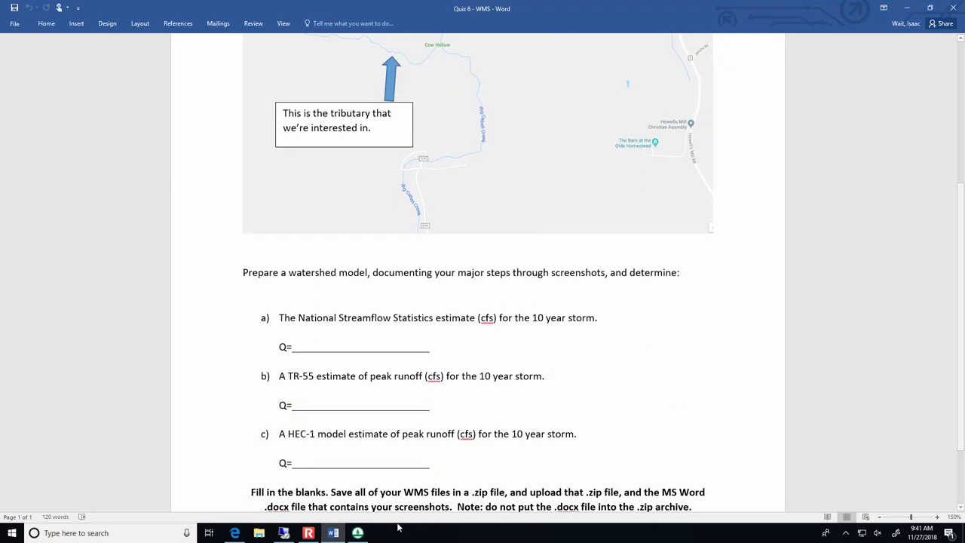
pyautogui.click(359, 535)
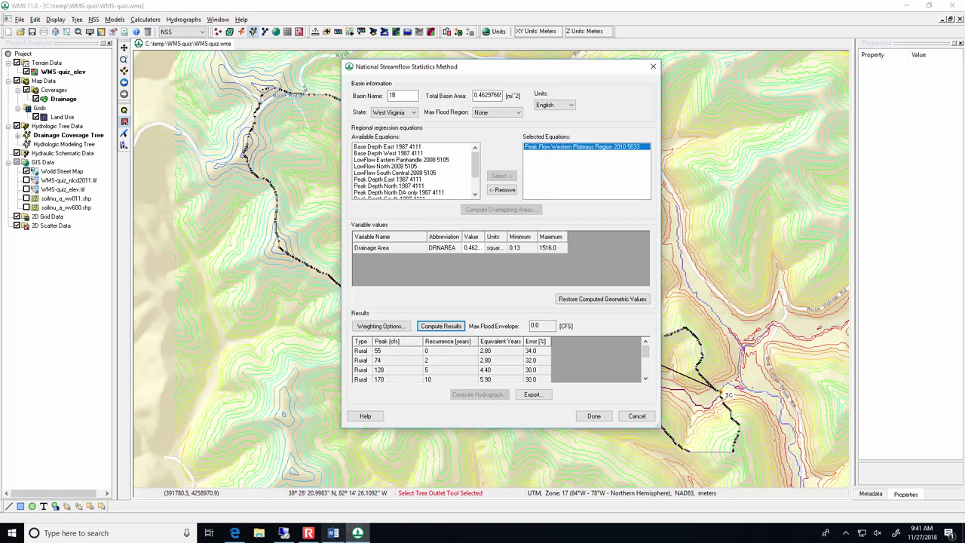
pyautogui.click(333, 532)
pyautogui.moveTo(443, 347); pyautogui.dragTo(294, 347)
pyautogui.write('170')
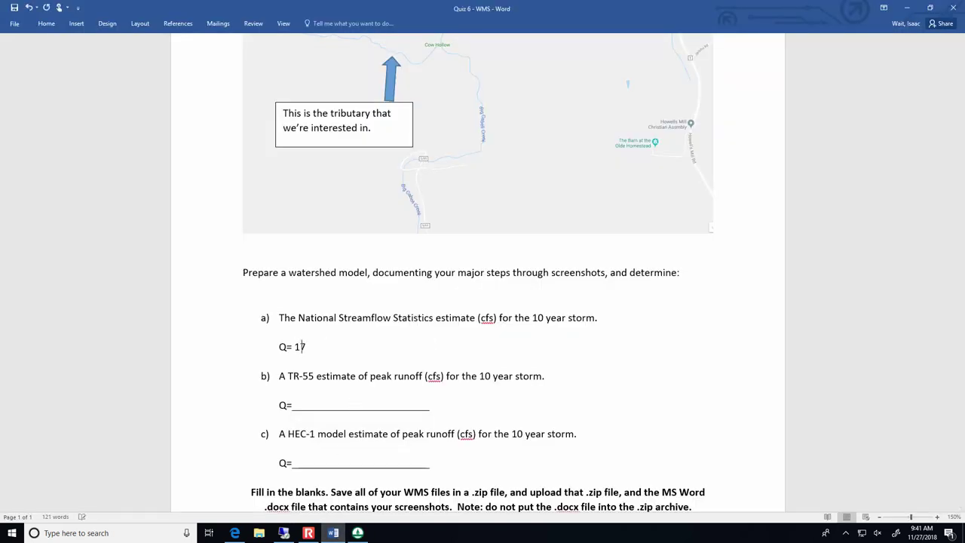
# Make the "Q= 170 cfs" answer line bold in the quiz document.
pyautogui.hotkey('shift', 'Left')
pyautogui.hotkey('shift', 'Left')
pyautogui.hotkey('shift', 'Left')
pyautogui.hotkey('shift', 'Left')
pyautogui.hotkey('shift', 'Left')
pyautogui.hotkey('shift', 'Left')
pyautogui.hotkey('shift', 'Left')
pyautogui.hotkey('shift', 'Left')
pyautogui.hotkey('shift', 'Left')
pyautogui.hotkey('shift', 'Left')
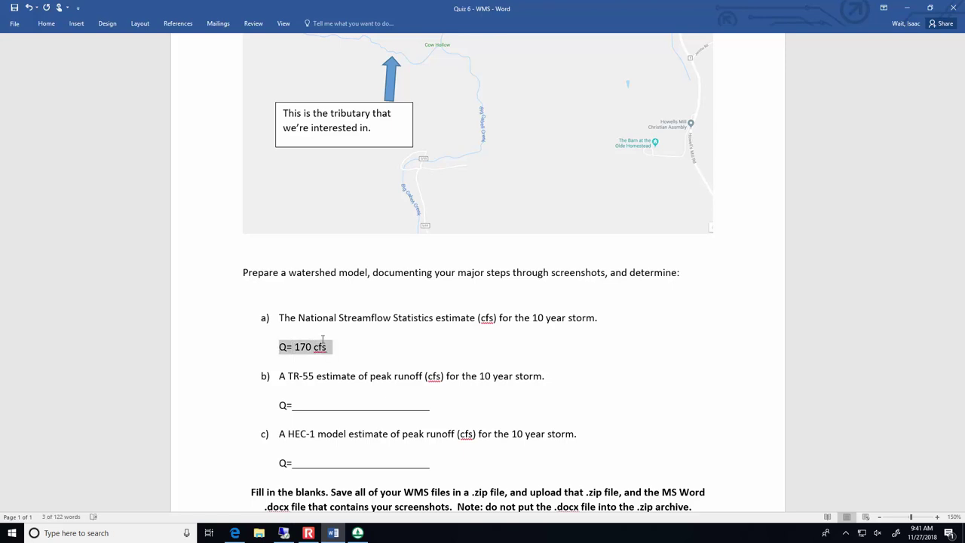
pyautogui.click(44, 25)
pyautogui.click(86, 56)
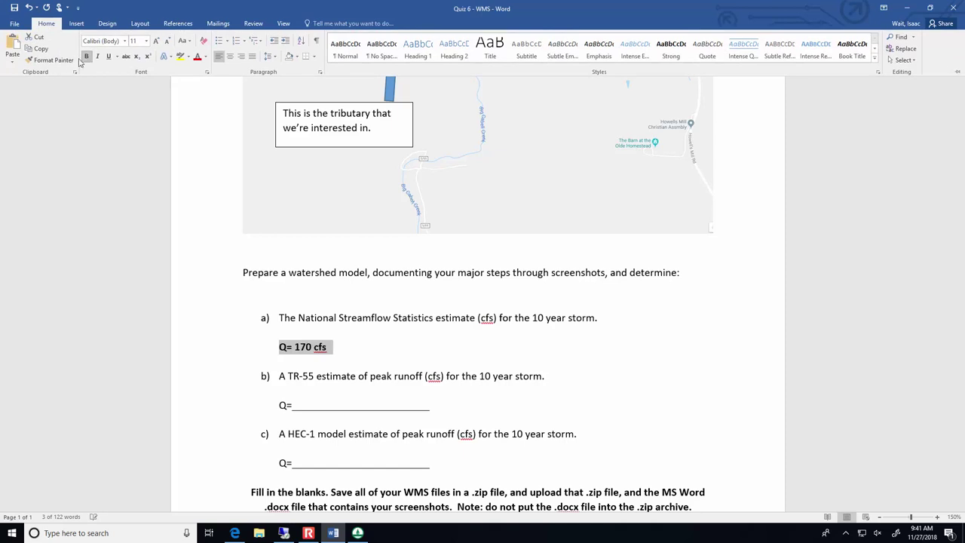
# Return to WMS, accept the National Streamflow Statistics results, and save the project.
pyautogui.click(357, 533)
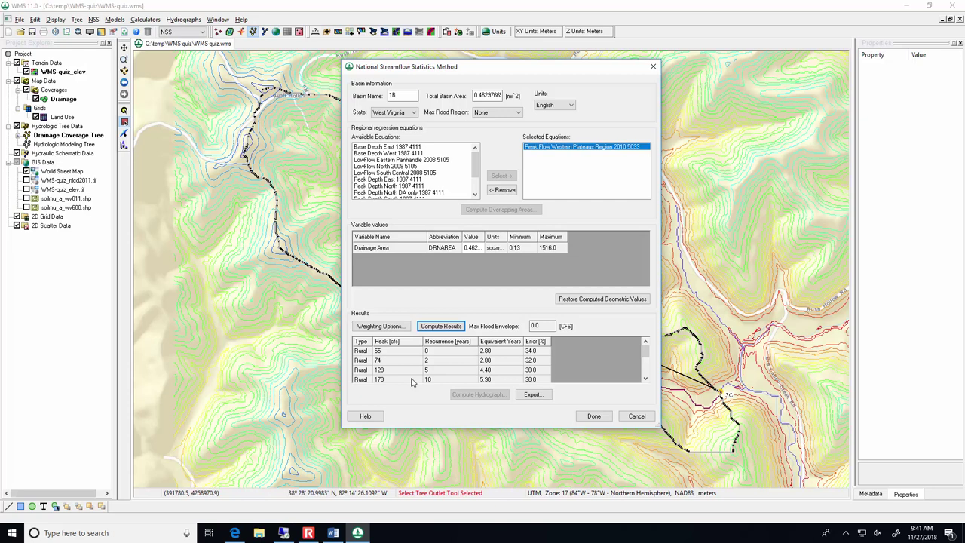
pyautogui.click(594, 415)
pyautogui.click(31, 31)
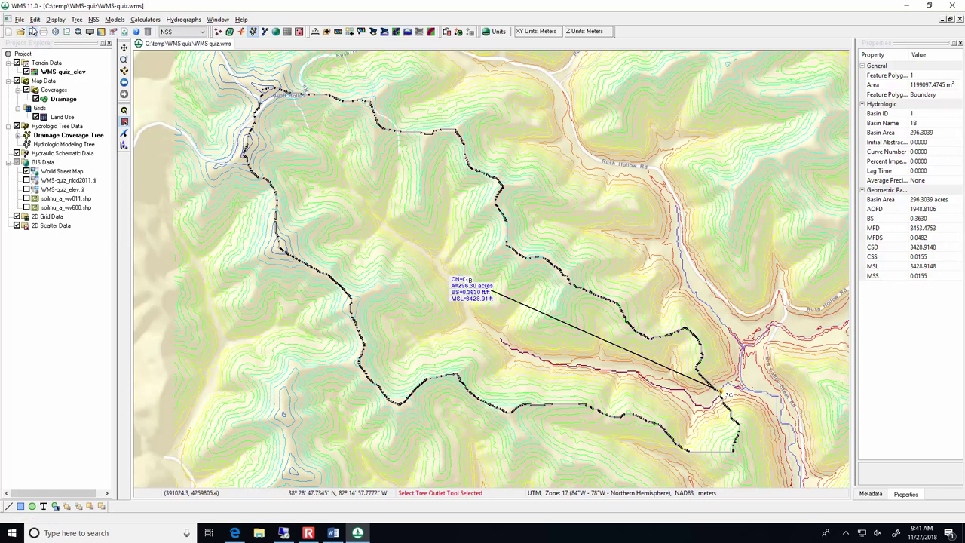
# Check the extents of the two soil shapefiles over the watershed and delete the soilmu_a_wv600.shp layer.
pyautogui.click(26, 199)
pyautogui.click(25, 198)
pyautogui.click(26, 207)
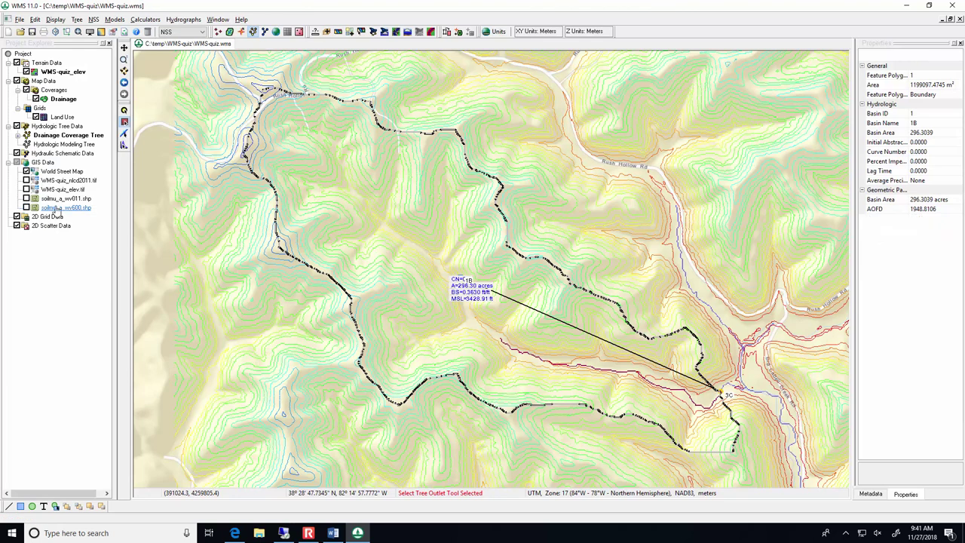
pyautogui.rightClick(61, 212)
pyautogui.click(62, 212)
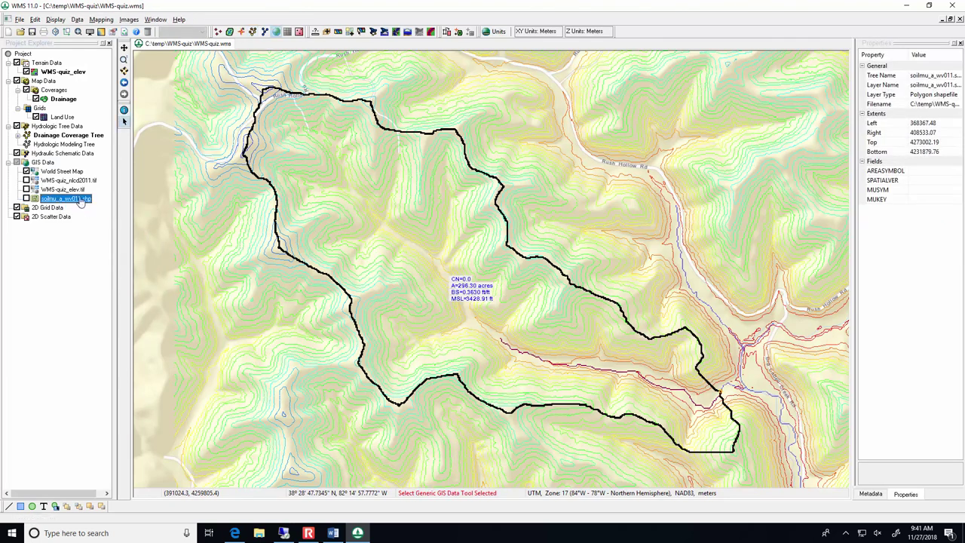
pyautogui.click(26, 198)
pyautogui.click(26, 198)
# Add a new map coverage of type Soil Type to the project.
pyautogui.rightClick(65, 91)
pyautogui.click(83, 95)
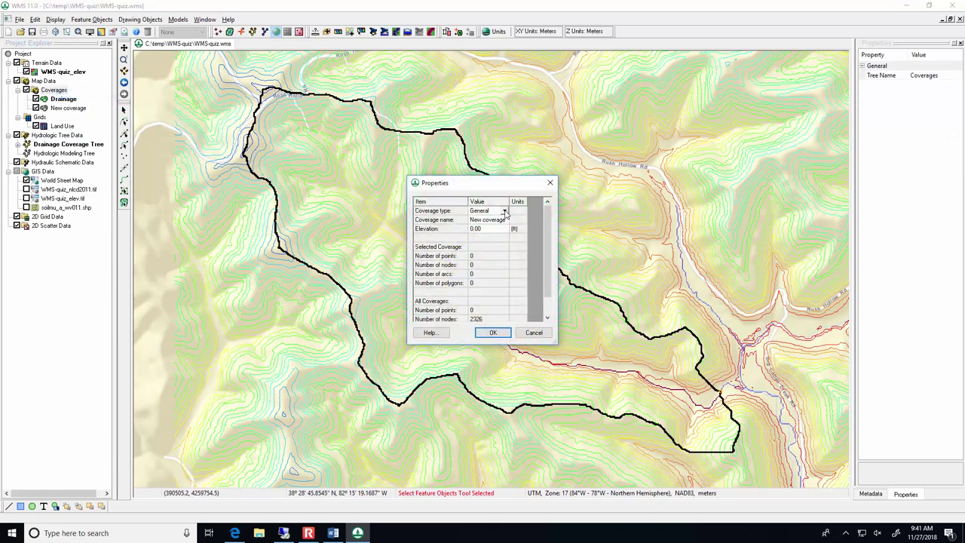
pyautogui.click(504, 211)
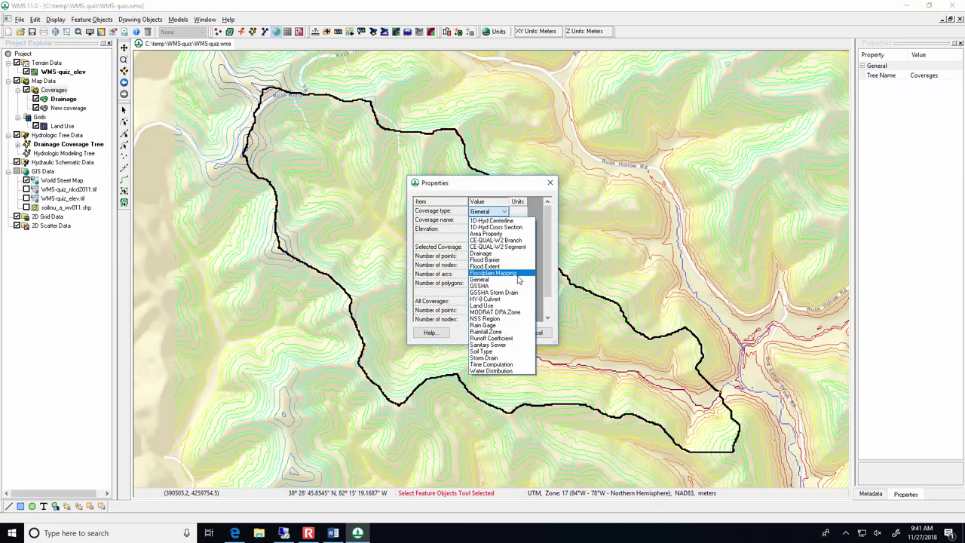
pyautogui.click(504, 351)
pyautogui.click(496, 335)
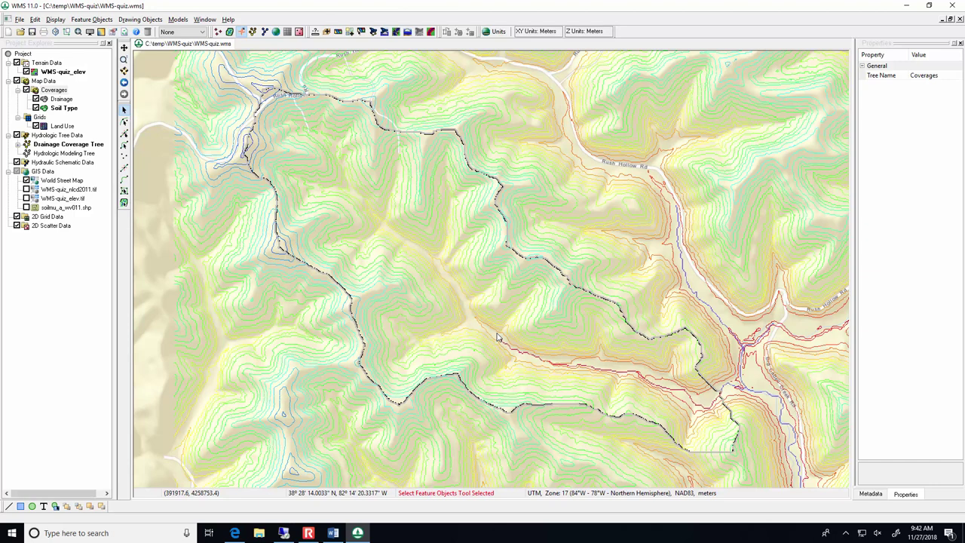
# Show soilmu_a_wv011.shp and join its NRCS soil texture and HYDGRP data, filling blank values with soil group B and Silt loam.
pyautogui.click(62, 109)
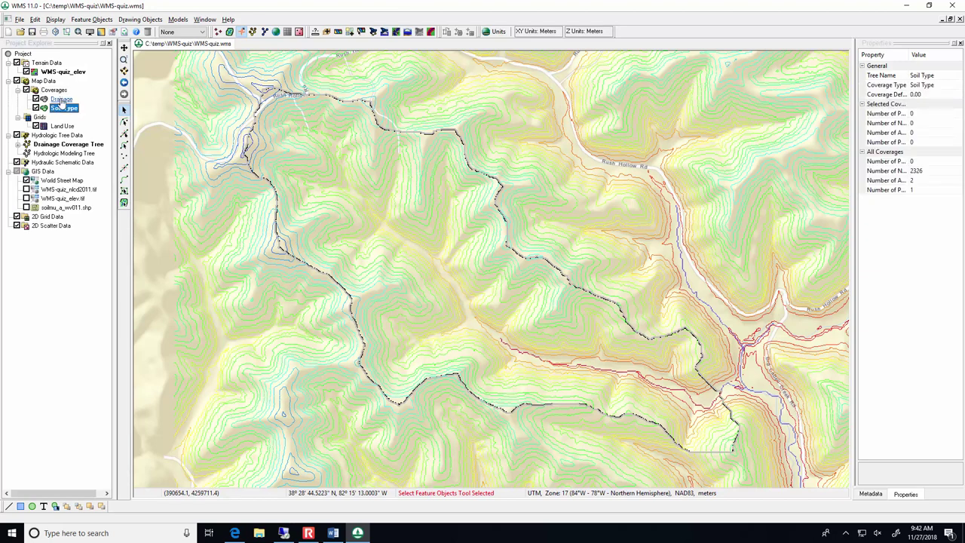
pyautogui.click(27, 207)
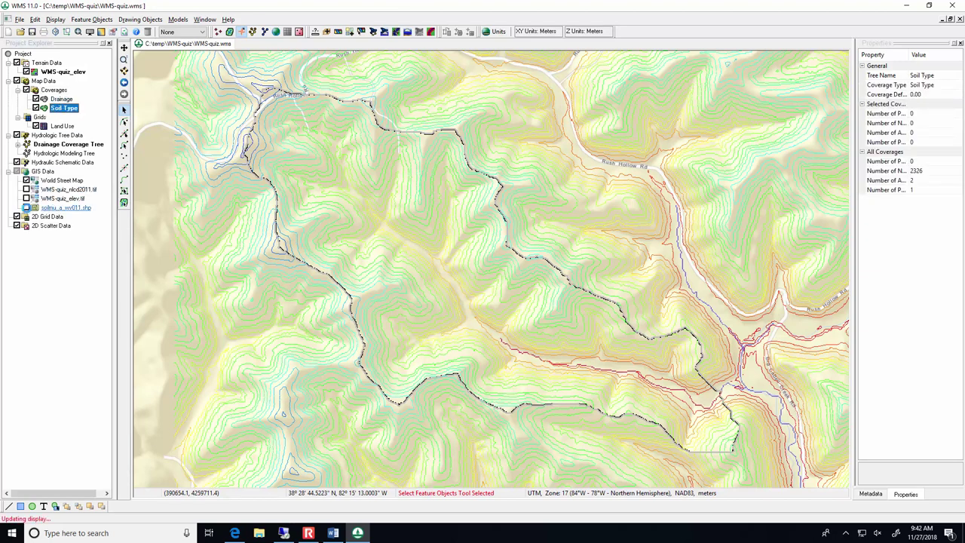
pyautogui.rightClick(59, 209)
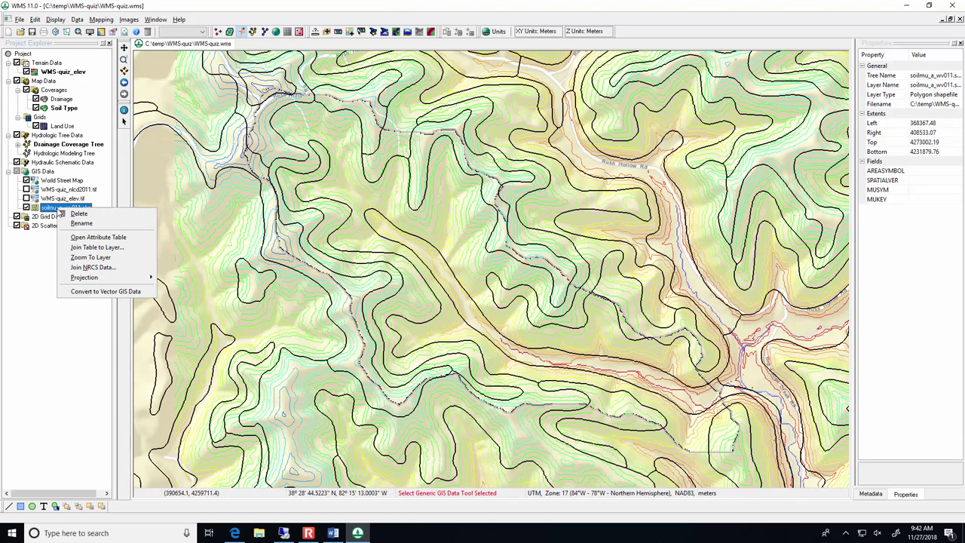
pyautogui.click(92, 267)
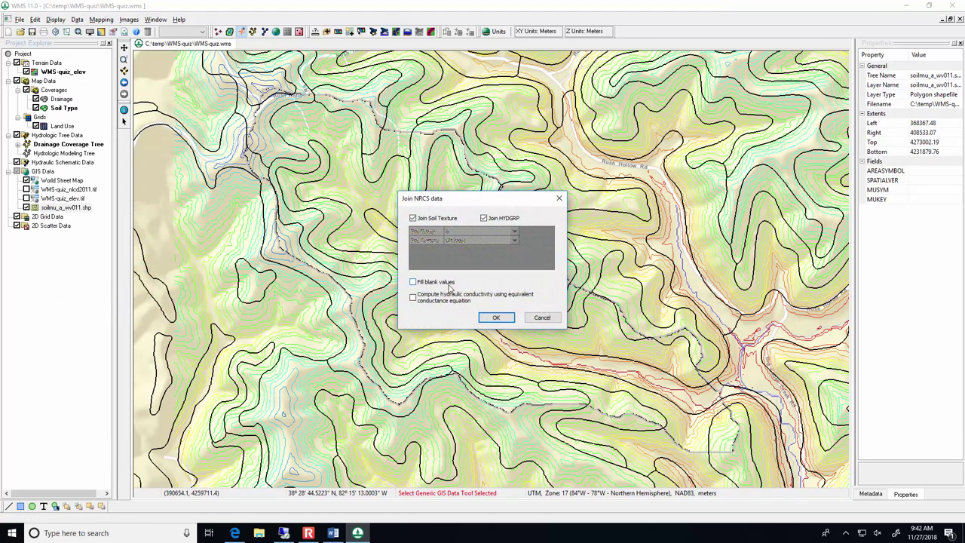
pyautogui.click(450, 282)
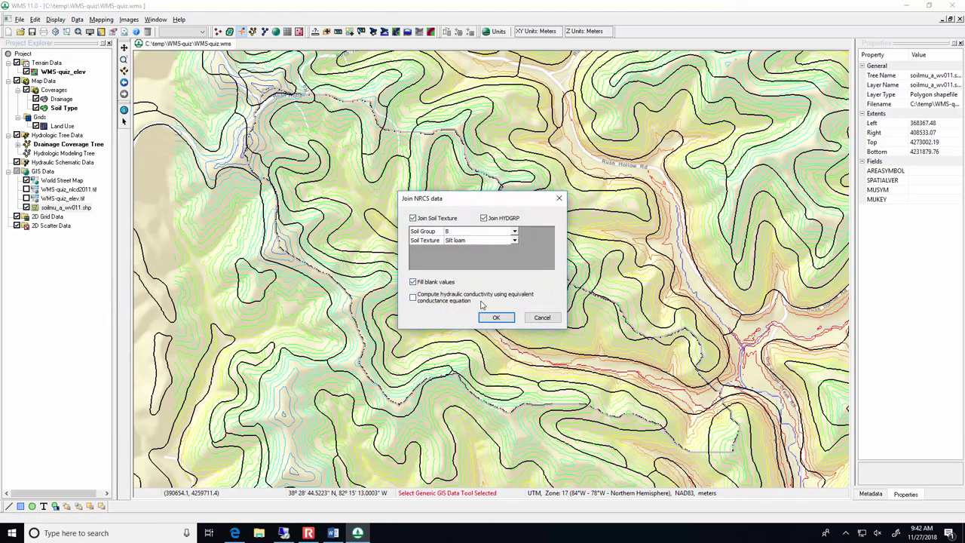
pyautogui.click(496, 317)
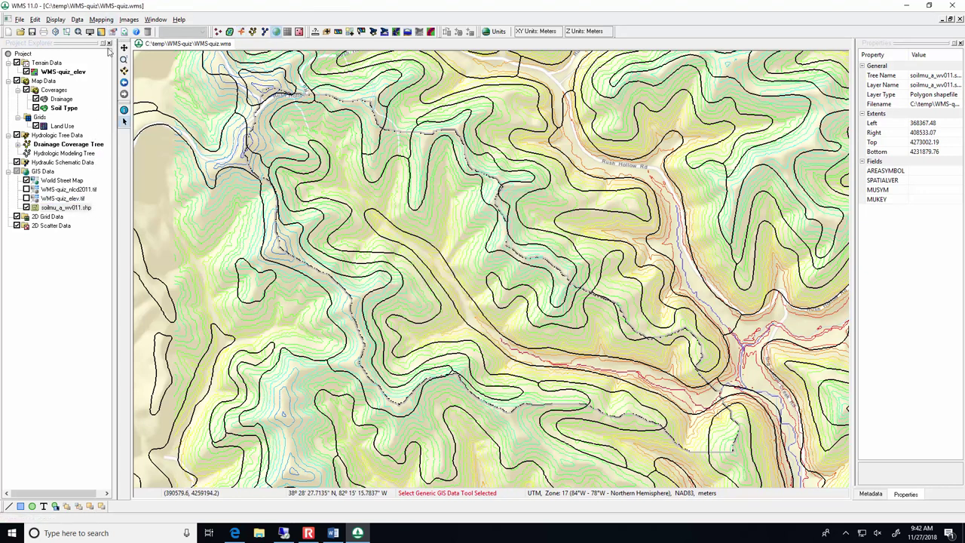
# Identify a soil polygon inside the watershed to check its joined soil attributes, and close the attribute list.
pyautogui.click(125, 110)
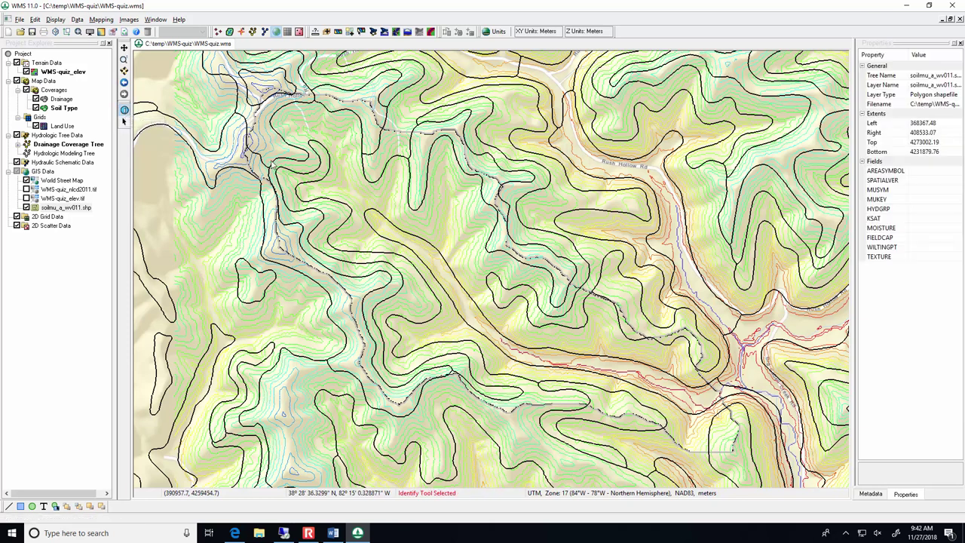
pyautogui.click(457, 261)
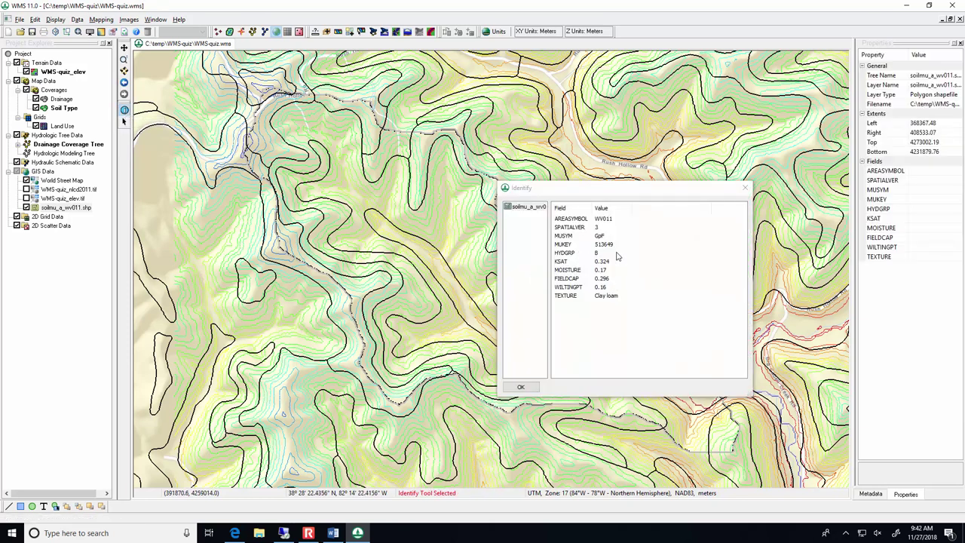
pyautogui.click(743, 187)
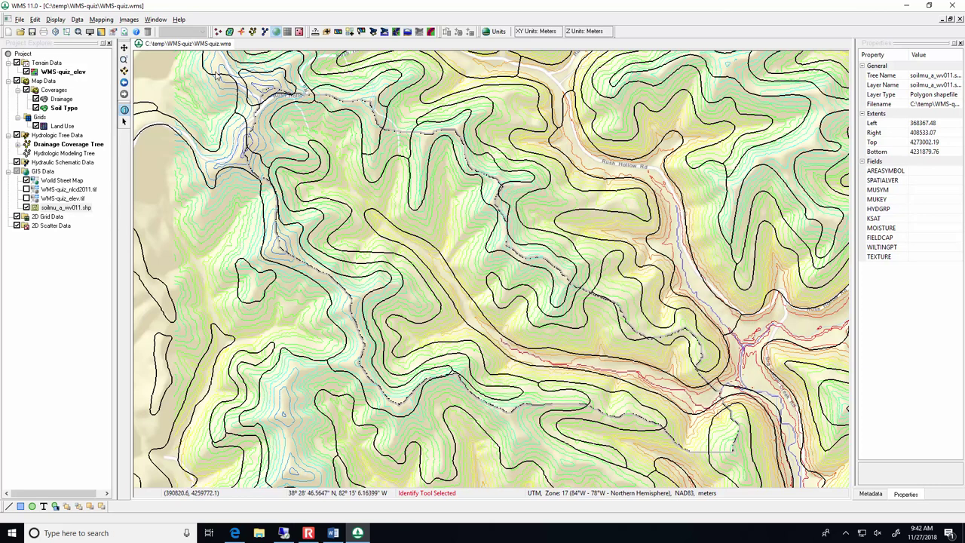
# Select all soil polygons of soilmu_a_wv011.shp that cover the watershed and its surroundings.
pyautogui.click(64, 108)
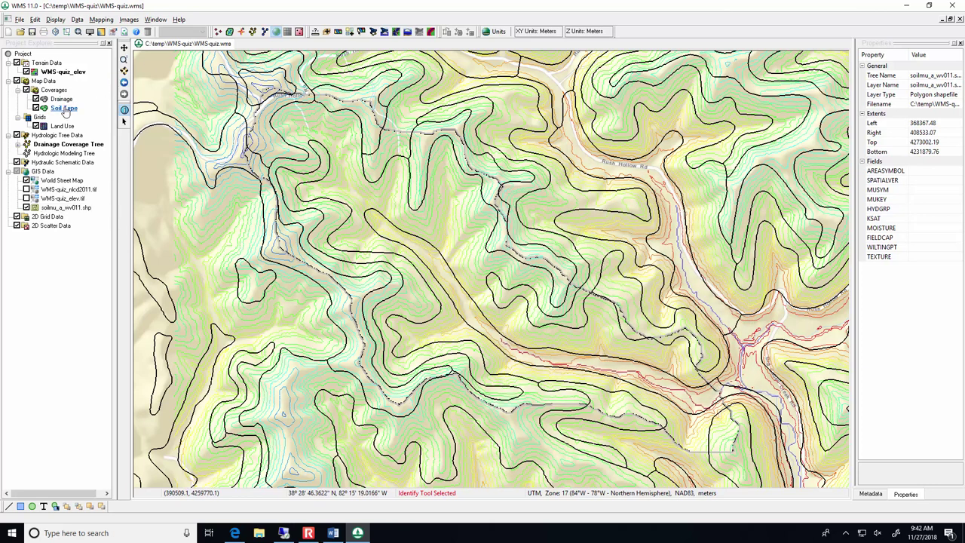
pyautogui.click(252, 32)
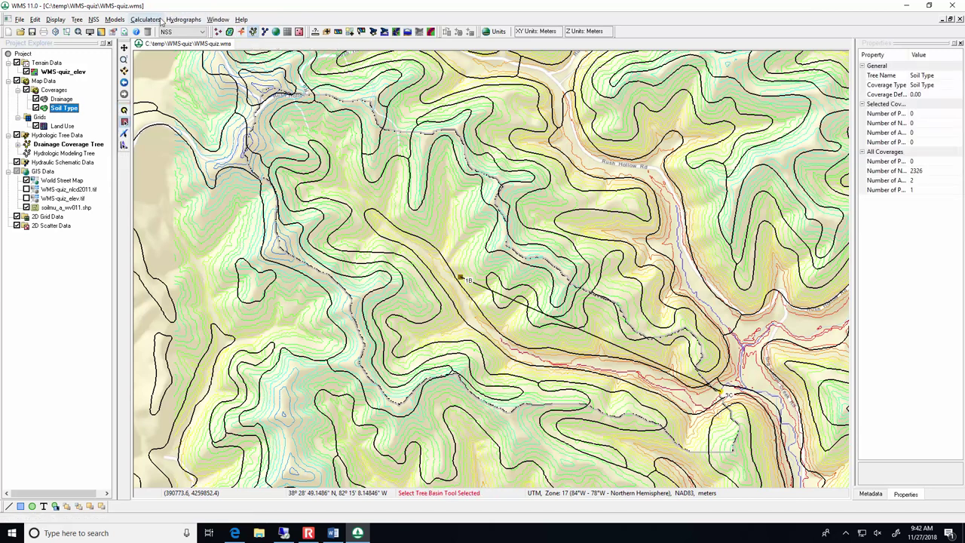
pyautogui.click(66, 207)
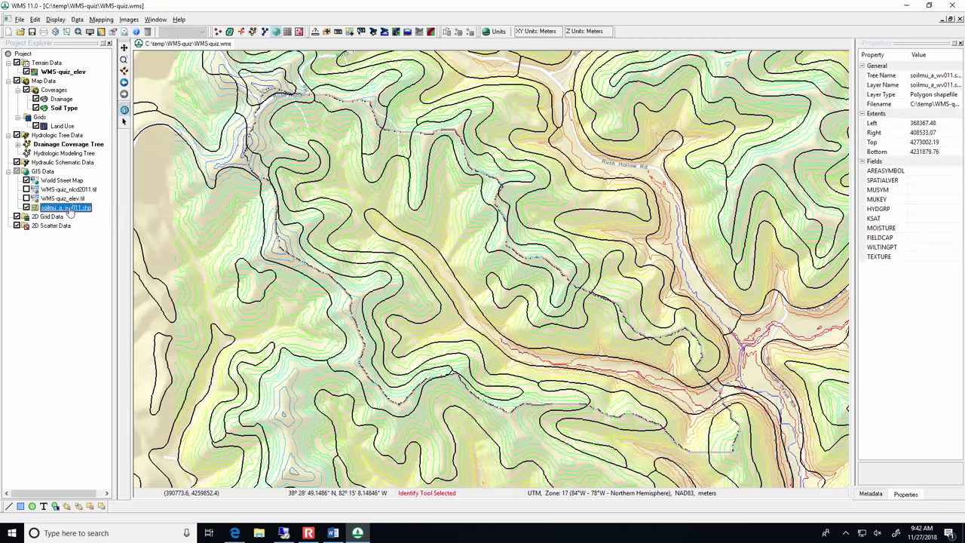
pyautogui.scroll(-1, 460, 320)
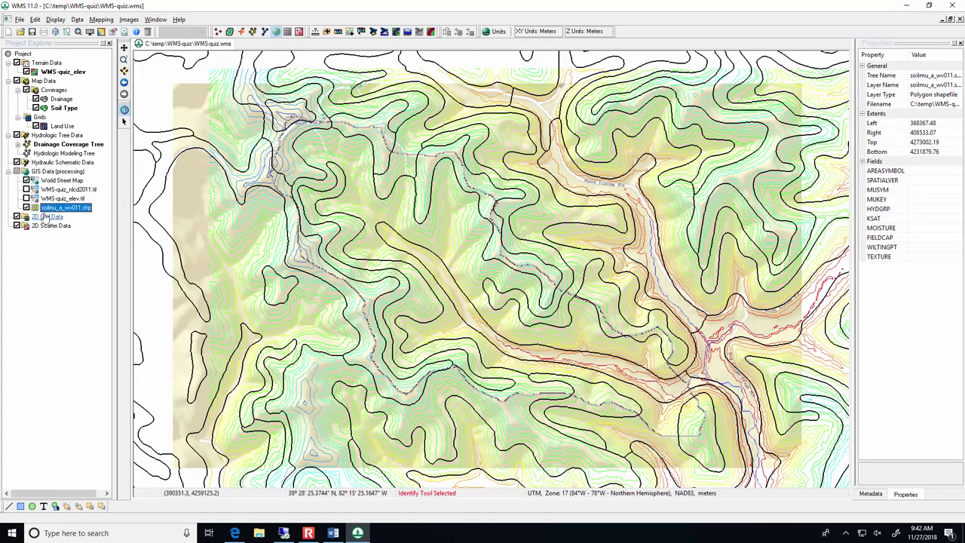
pyautogui.click(125, 120)
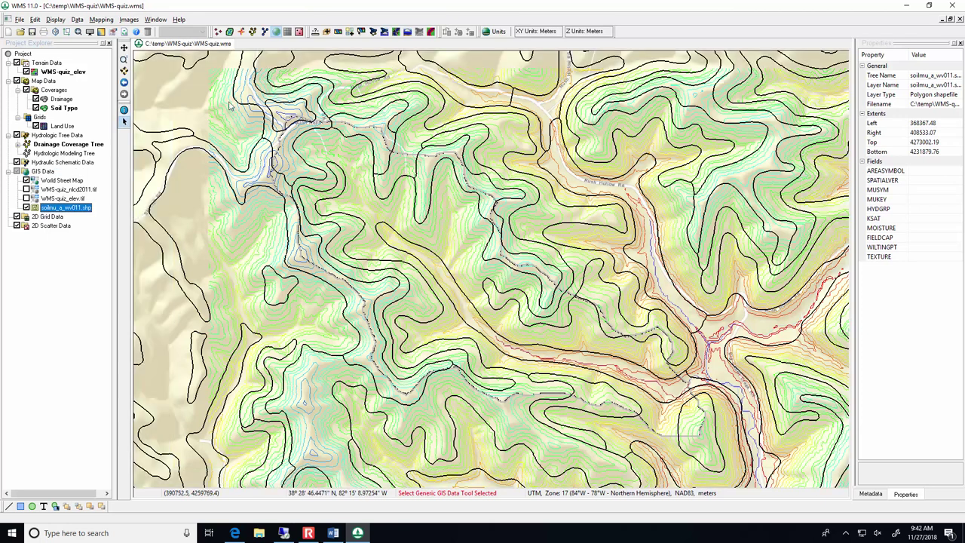
pyautogui.moveTo(196, 58); pyautogui.dragTo(823, 484)
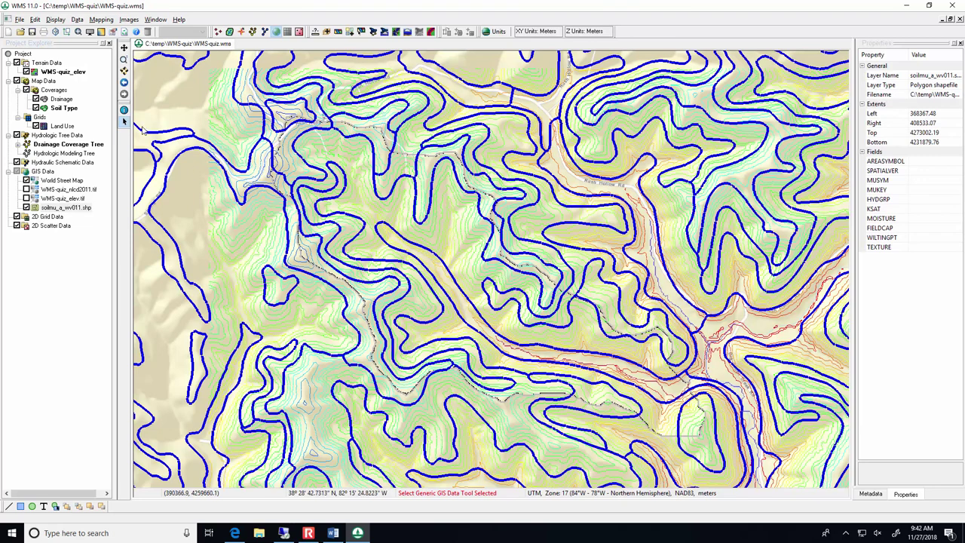
# Map the selected soilmu_a_wv011.shp polygons to the Soil Type coverage, accepting the proposed attribute mapping.
pyautogui.moveTo(74, 199); pyautogui.dragTo(85, 194)
pyautogui.click(94, 22)
pyautogui.click(128, 30)
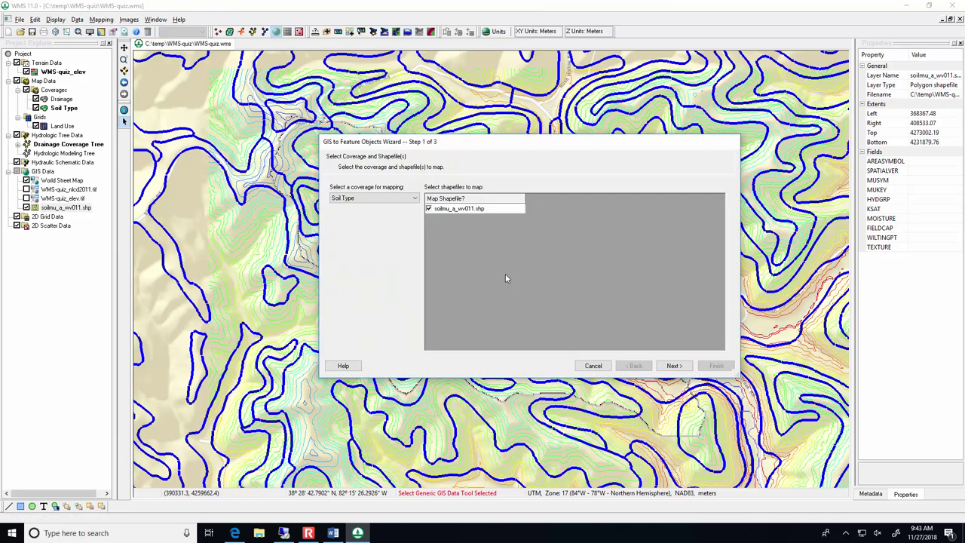
pyautogui.click(664, 367)
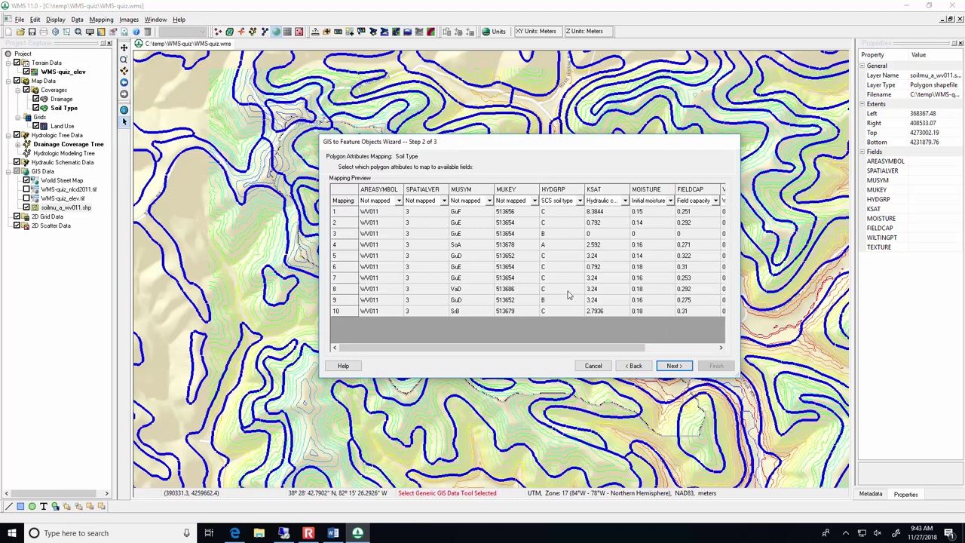
pyautogui.click(668, 366)
pyautogui.click(713, 365)
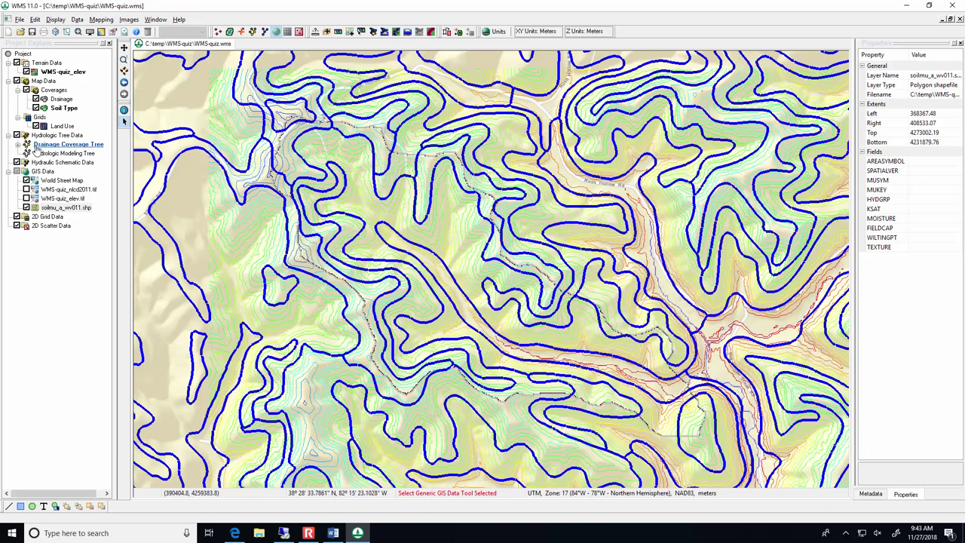
# Hide the soilmu_a_wv011.shp layer and toggle the Soil Type coverage's visibility to check the mapped polygons, leaving it shown.
pyautogui.click(26, 207)
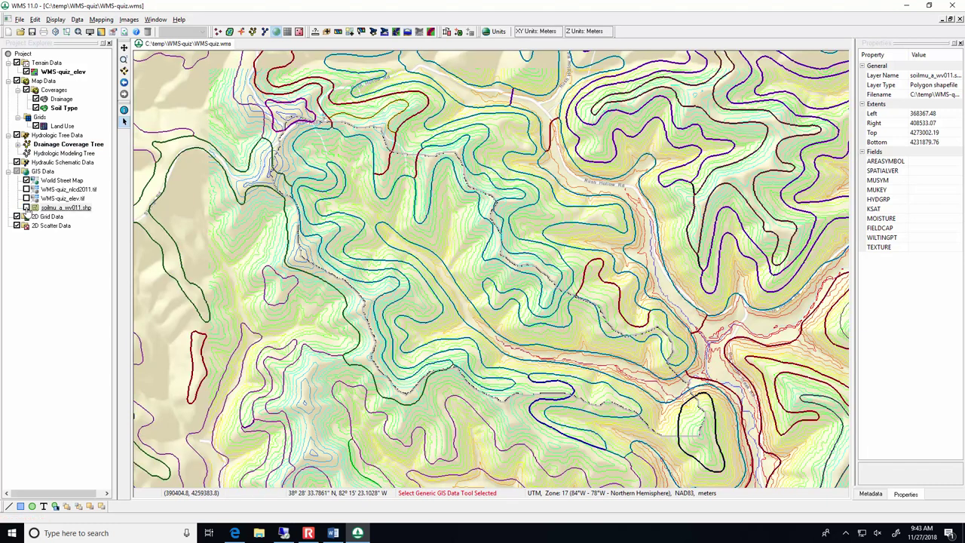
pyautogui.click(35, 108)
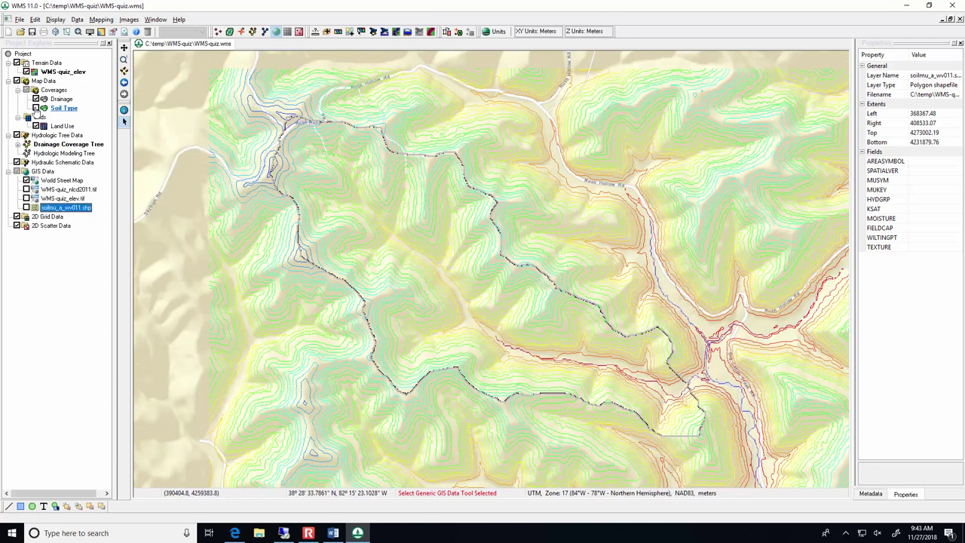
pyautogui.click(35, 108)
pyautogui.click(36, 108)
pyautogui.click(35, 107)
pyautogui.click(35, 107)
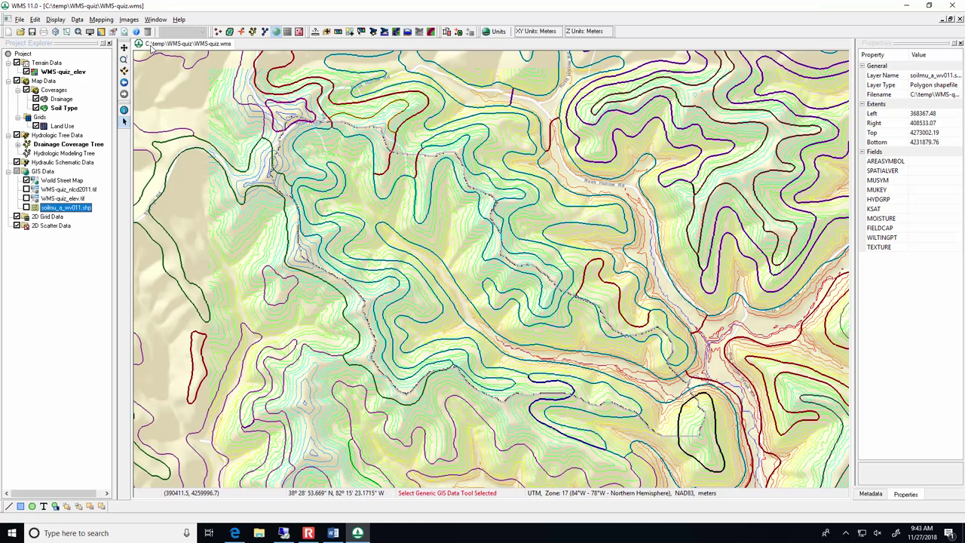
# Start the SCS Curve Numbers computation of GIS attributes and import the IWW Curve Number table from the WMS Day 3 folder.
pyautogui.click(263, 31)
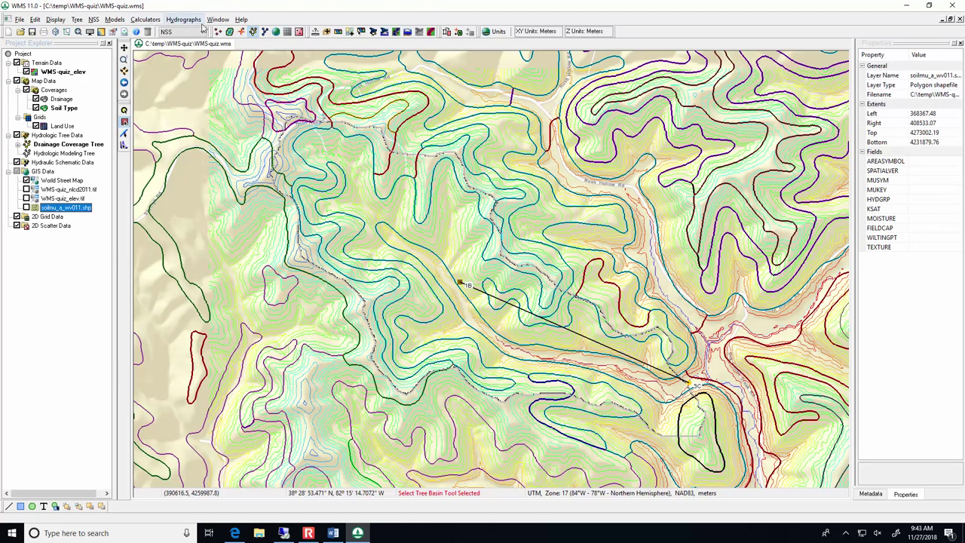
pyautogui.click(148, 23)
pyautogui.click(151, 30)
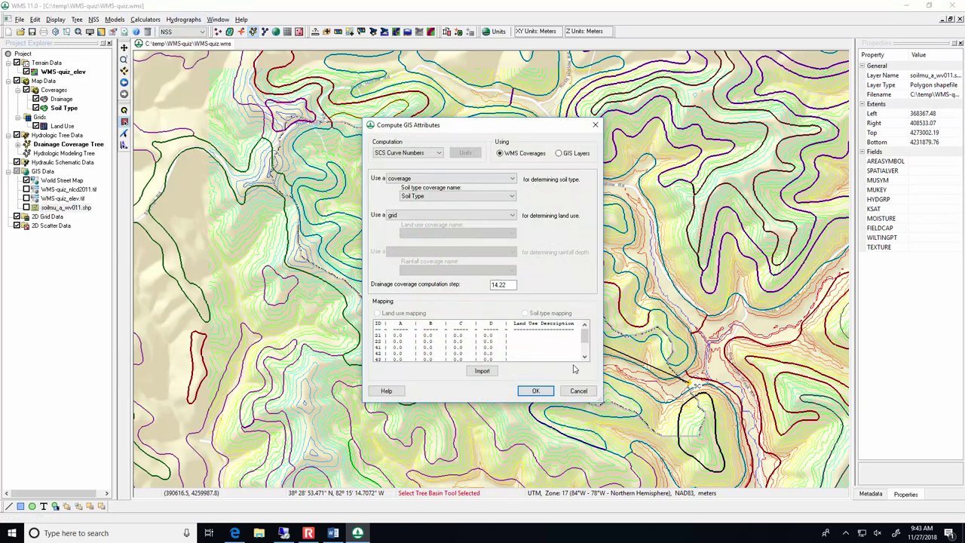
pyautogui.click(483, 372)
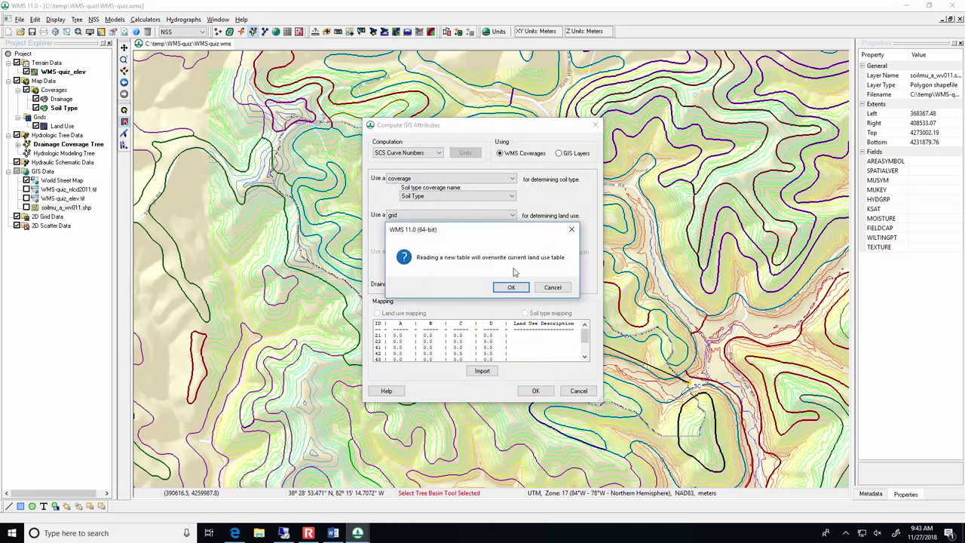
pyautogui.click(523, 289)
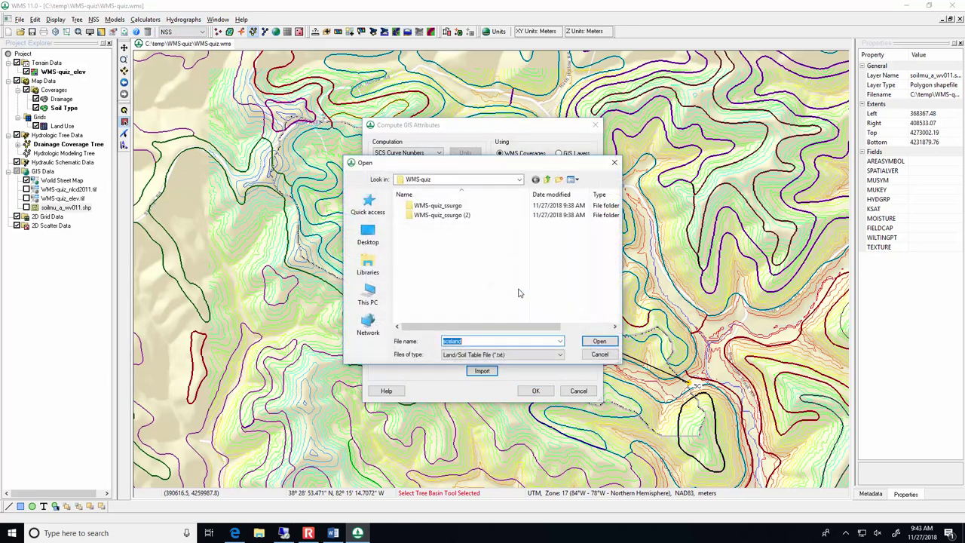
pyautogui.click(546, 180)
pyautogui.doubleClick(434, 226)
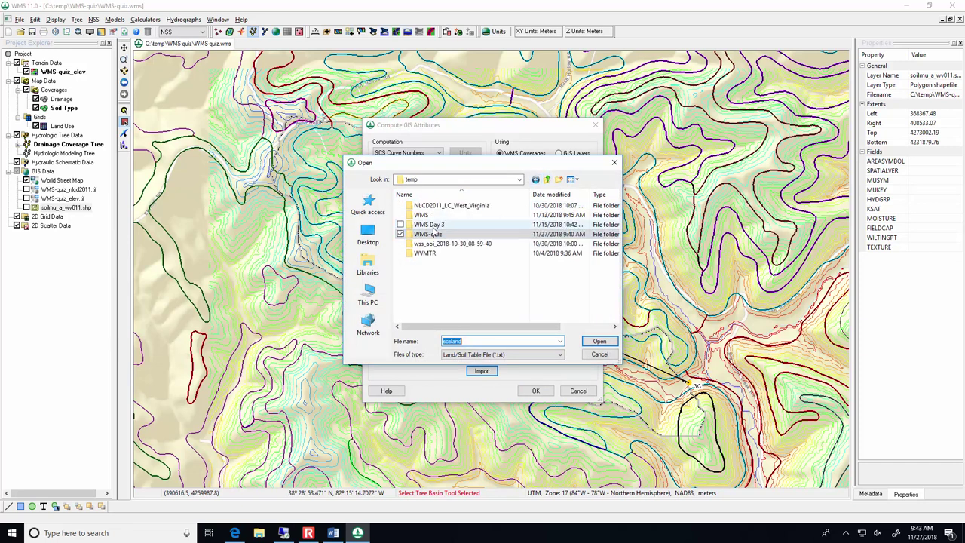
pyautogui.click(530, 354)
pyautogui.click(524, 371)
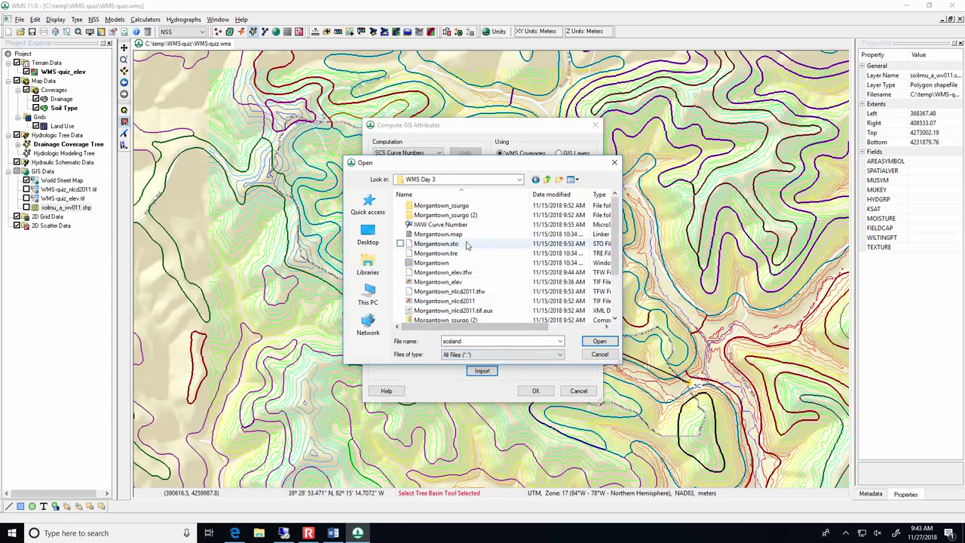
pyautogui.click(438, 225)
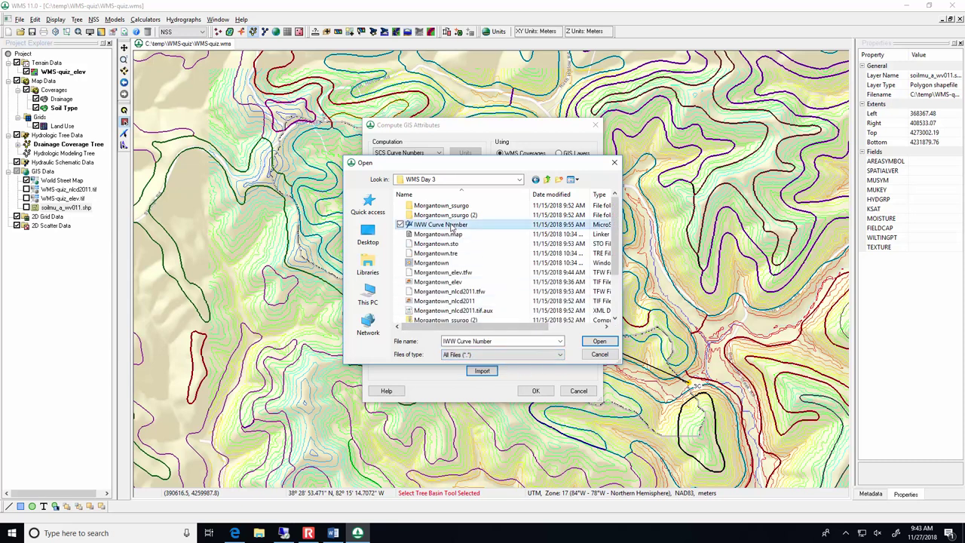
pyautogui.click(597, 343)
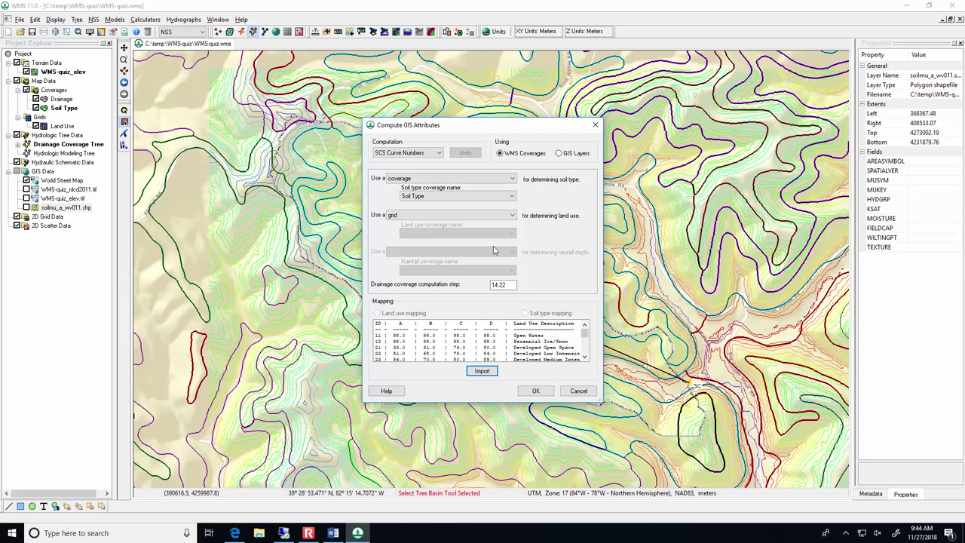
# Compute the basin's SCS curve number, review the runoff curve number report in Notepad, and close it.
pyautogui.click(541, 392)
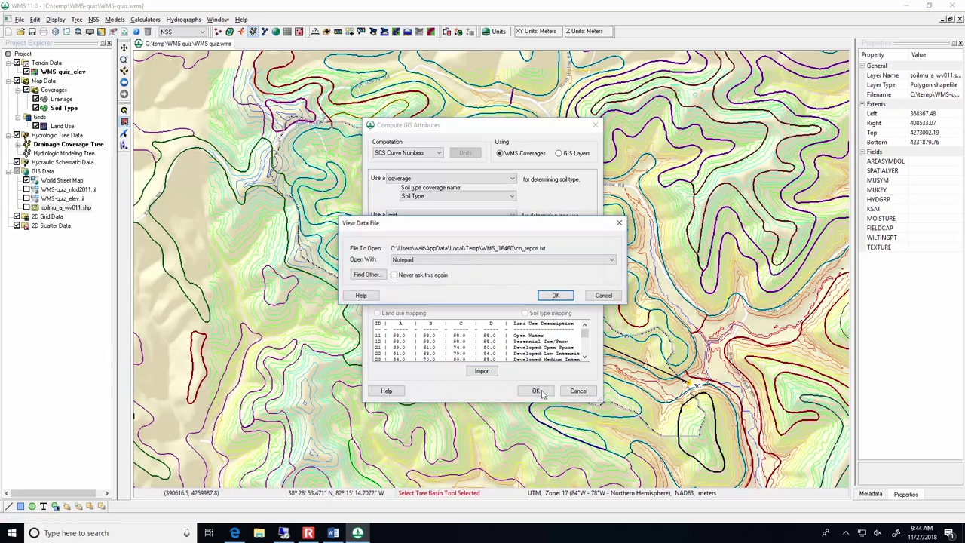
pyautogui.click(554, 295)
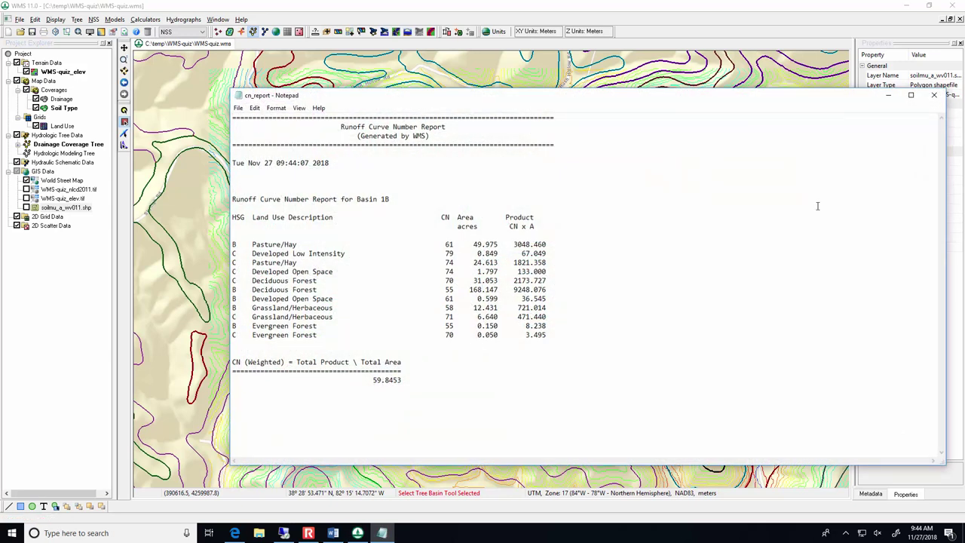
pyautogui.click(934, 97)
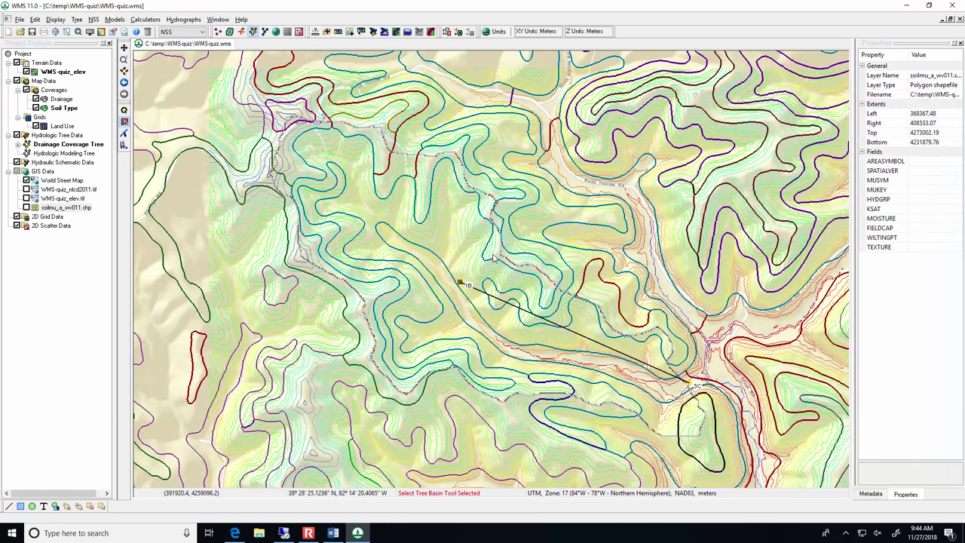
# Switch the hydrologic model to TR-55 and open the TR-55 parameters of basin 1B.
pyautogui.click(201, 32)
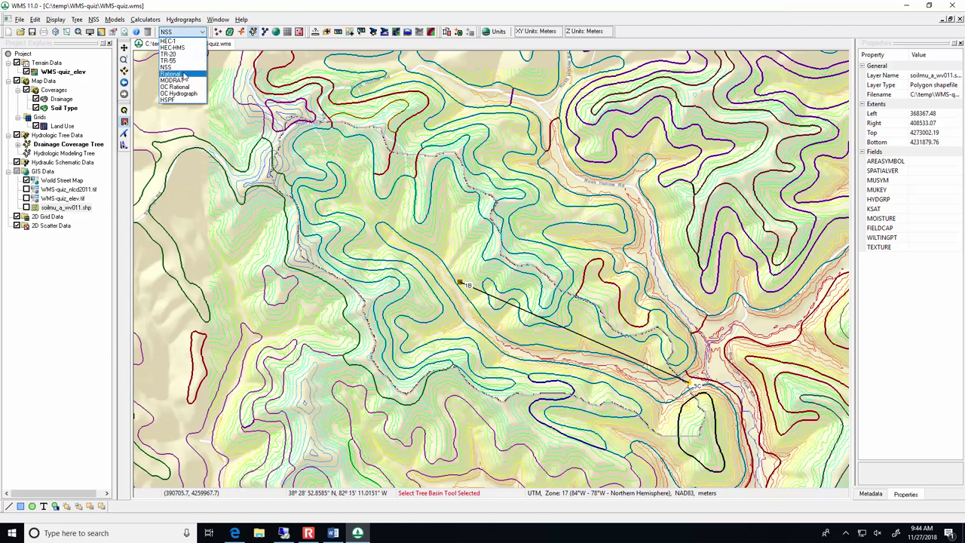
pyautogui.click(184, 61)
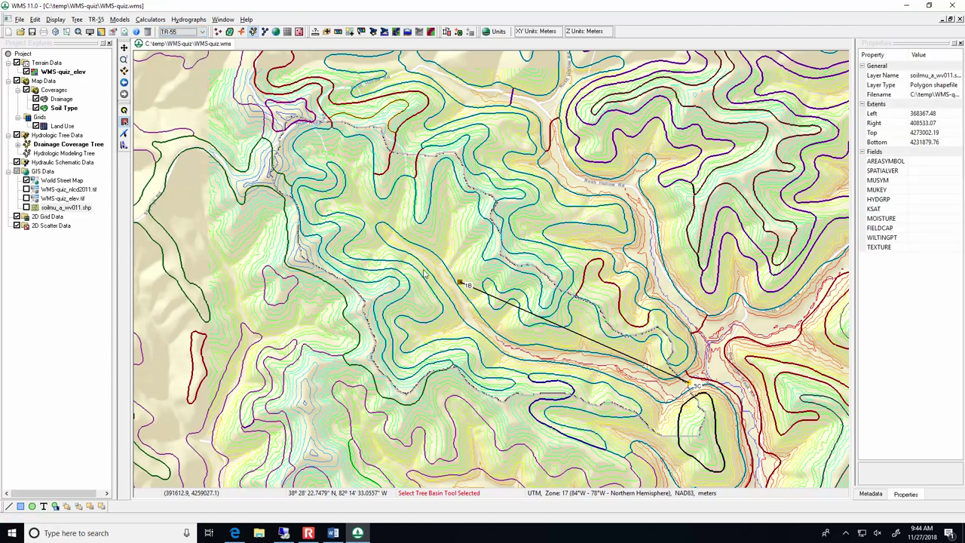
pyautogui.doubleClick(460, 284)
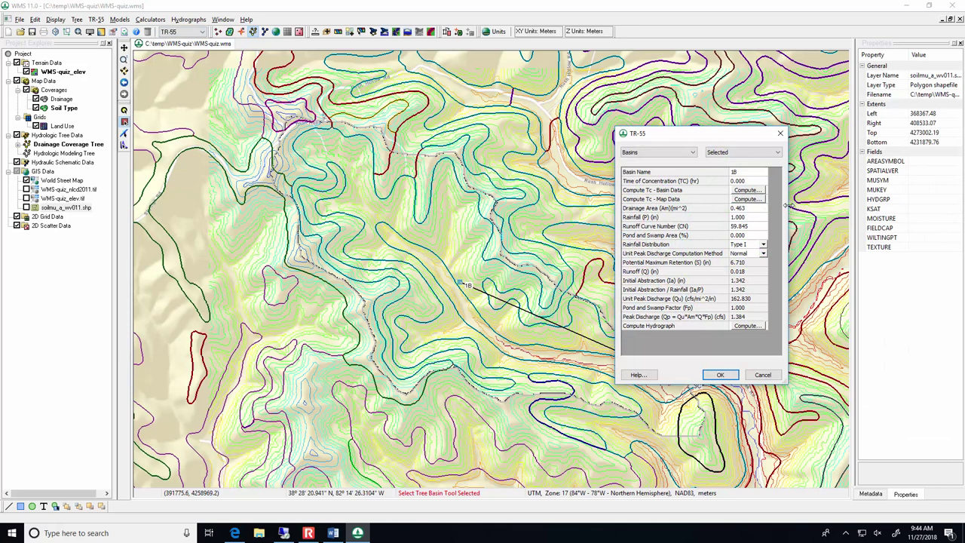
pyautogui.click(762, 245)
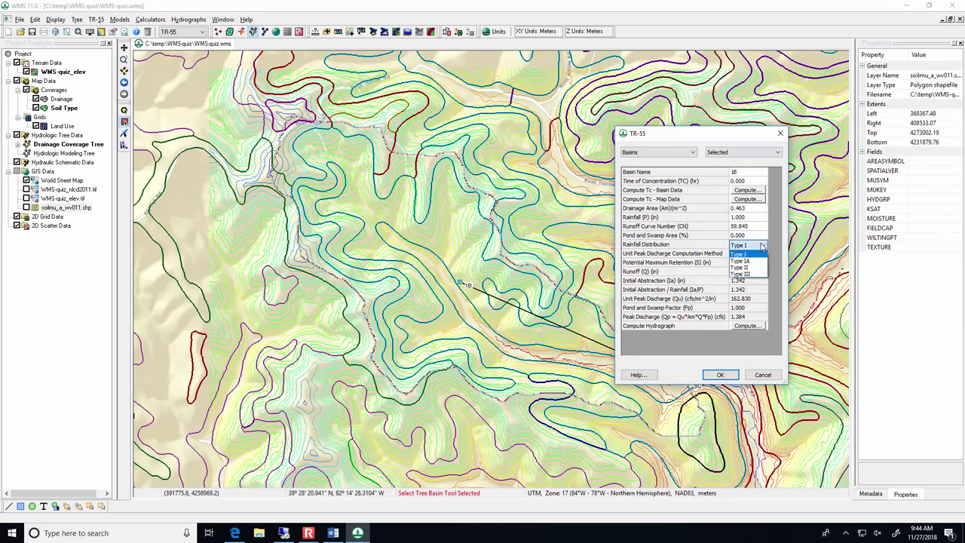
pyautogui.click(753, 267)
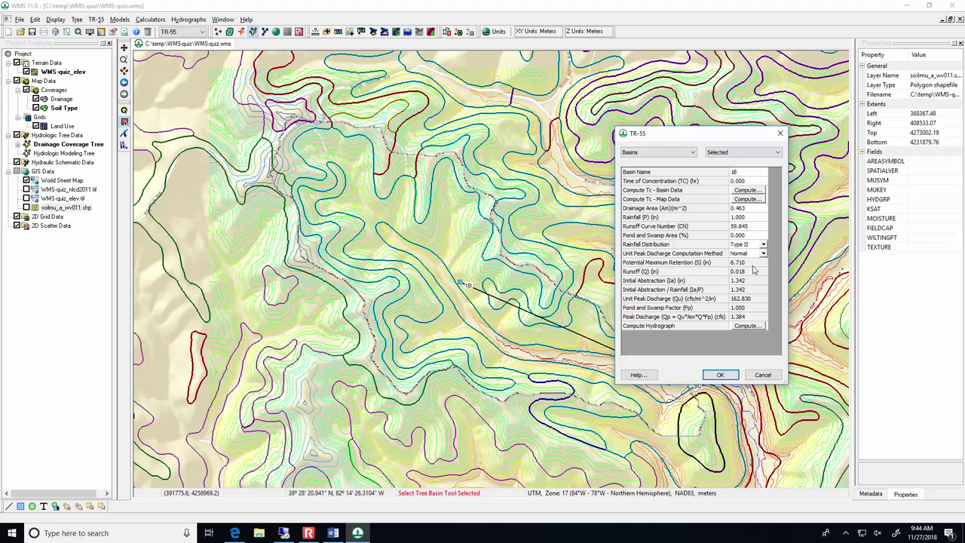
pyautogui.click(753, 200)
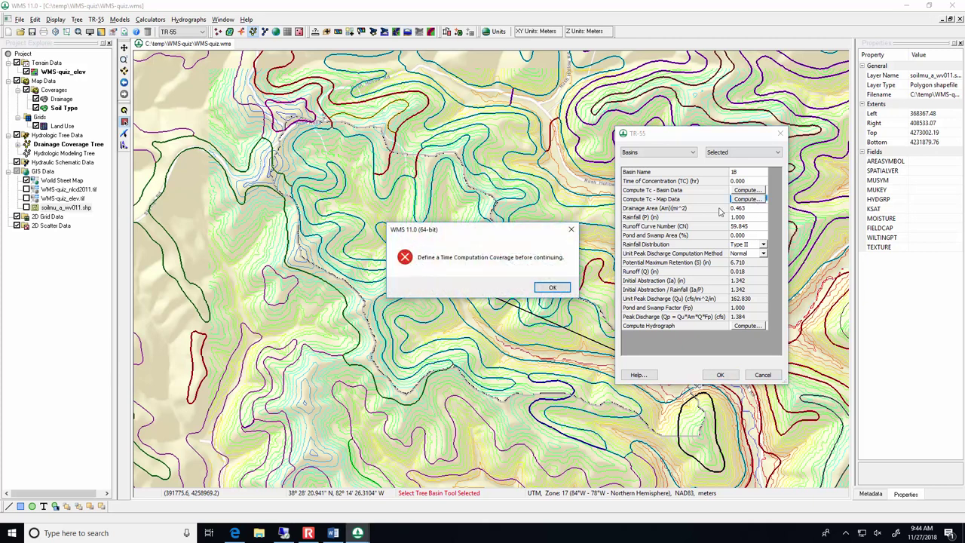
pyautogui.click(544, 290)
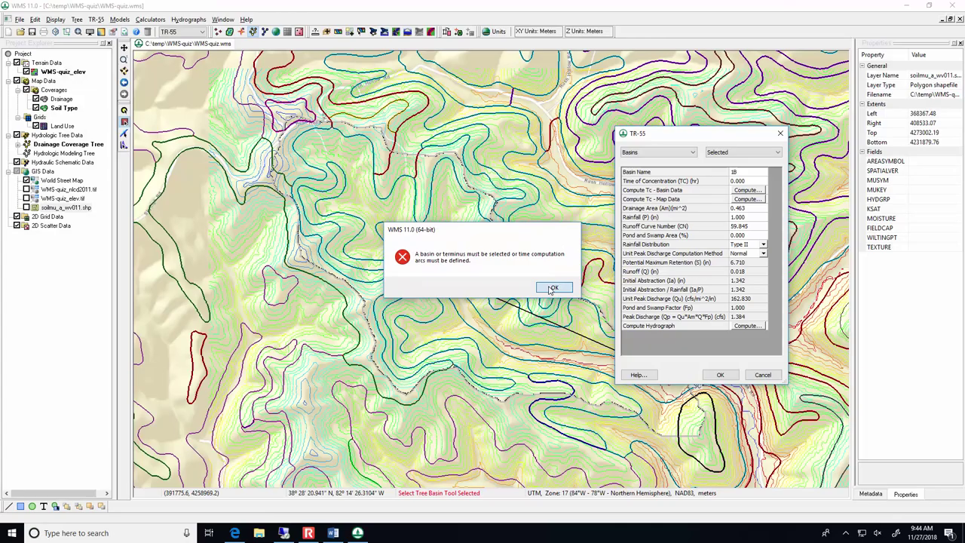
pyautogui.click(550, 290)
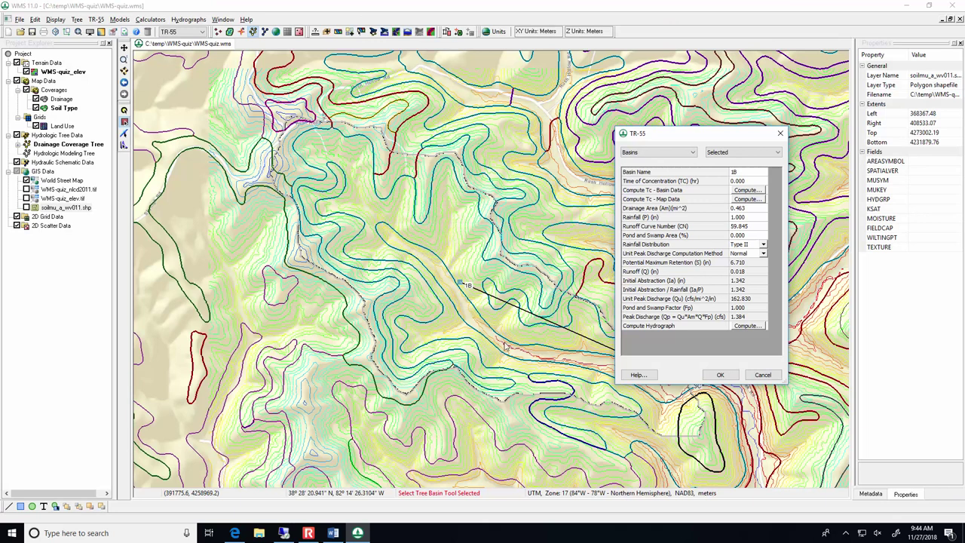
pyautogui.click(764, 374)
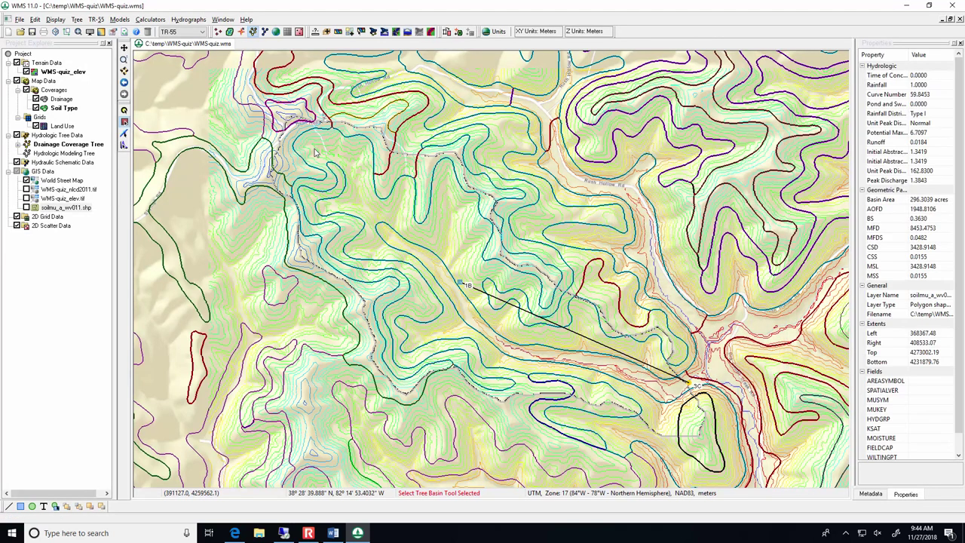
# Select TR-55 as the desired model in the hydrologic modeling wizard, initialize its model data, and close the wizard.
pyautogui.click(230, 31)
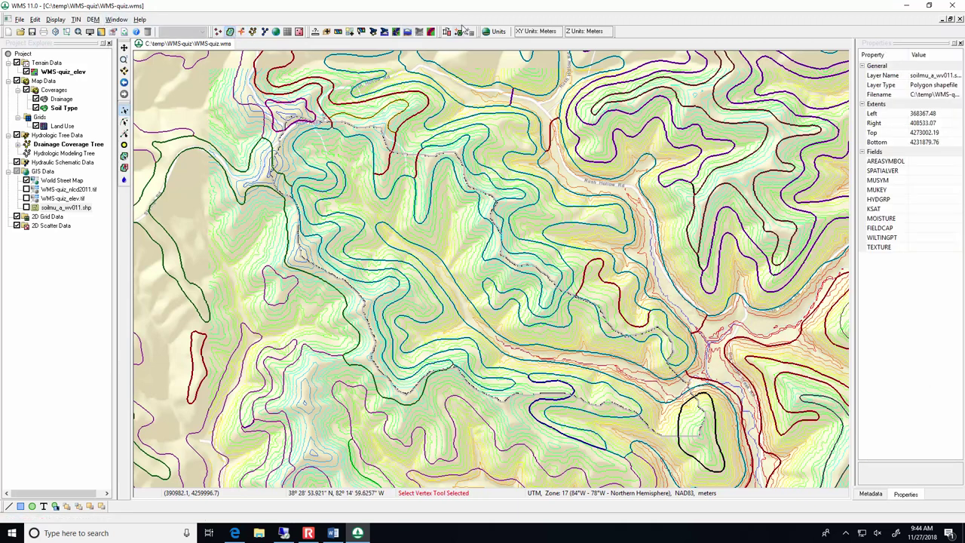
pyautogui.click(373, 32)
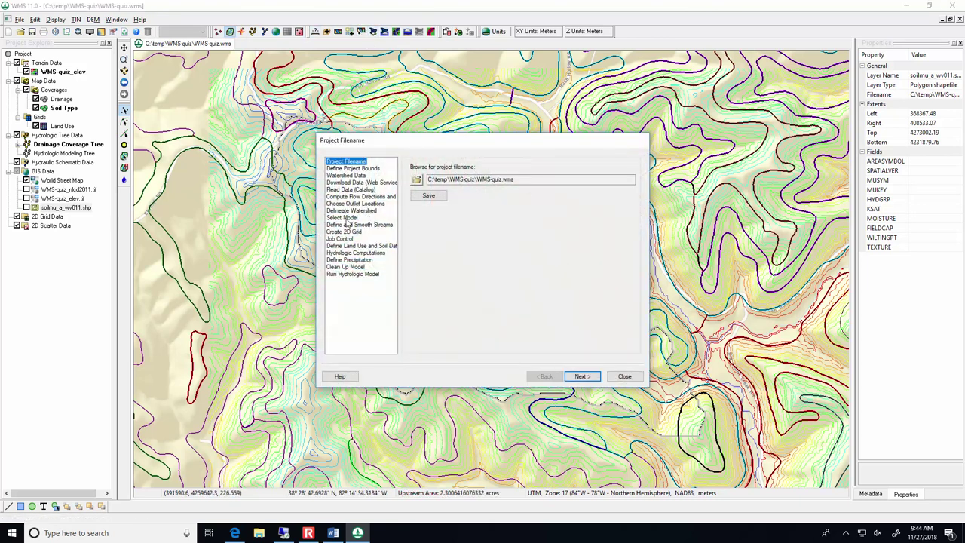
pyautogui.click(349, 219)
pyautogui.click(476, 183)
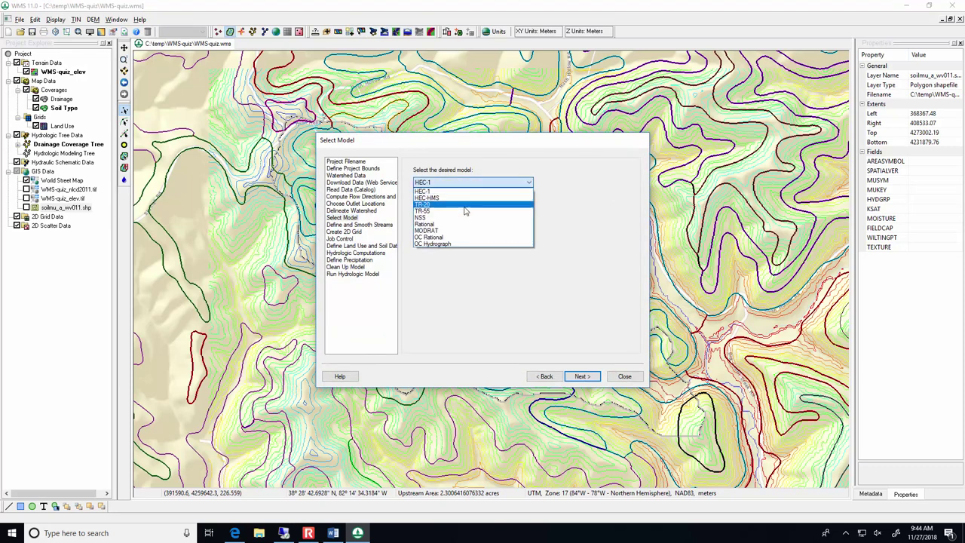
pyautogui.press('Escape')
pyautogui.press('Down')
pyautogui.click(434, 199)
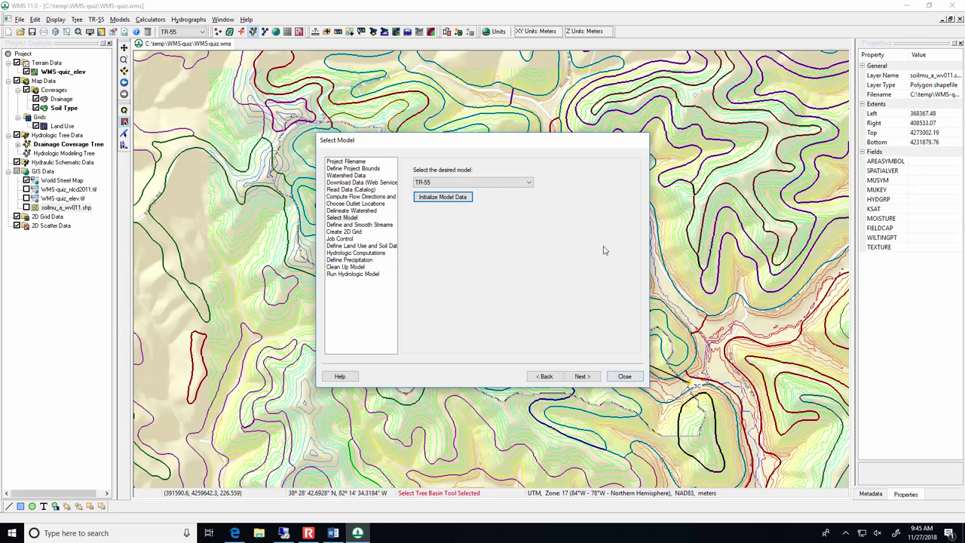
pyautogui.click(624, 376)
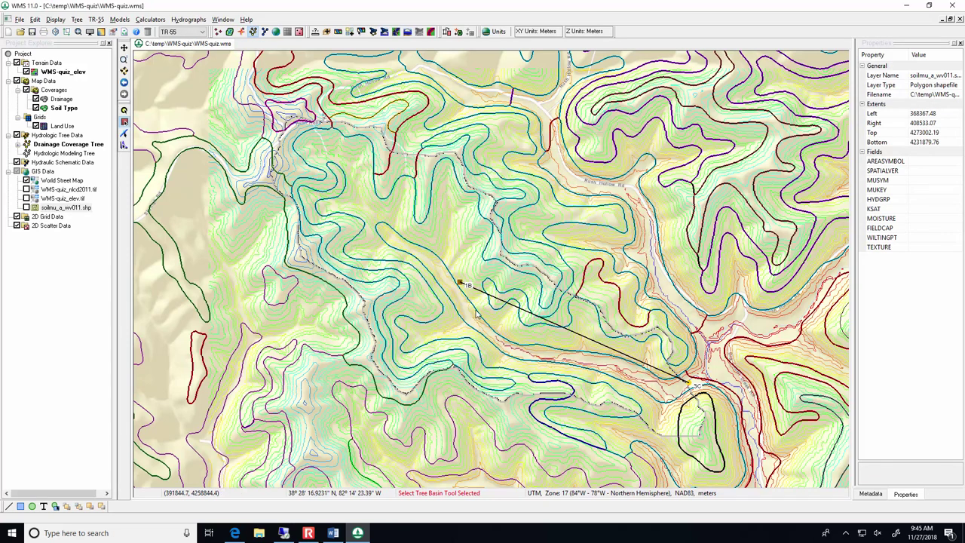
# Open basin 1B's TR-55 parameters and compute its time of concentration from basin data, using the SCS Method for lag time.
pyautogui.doubleClick(460, 283)
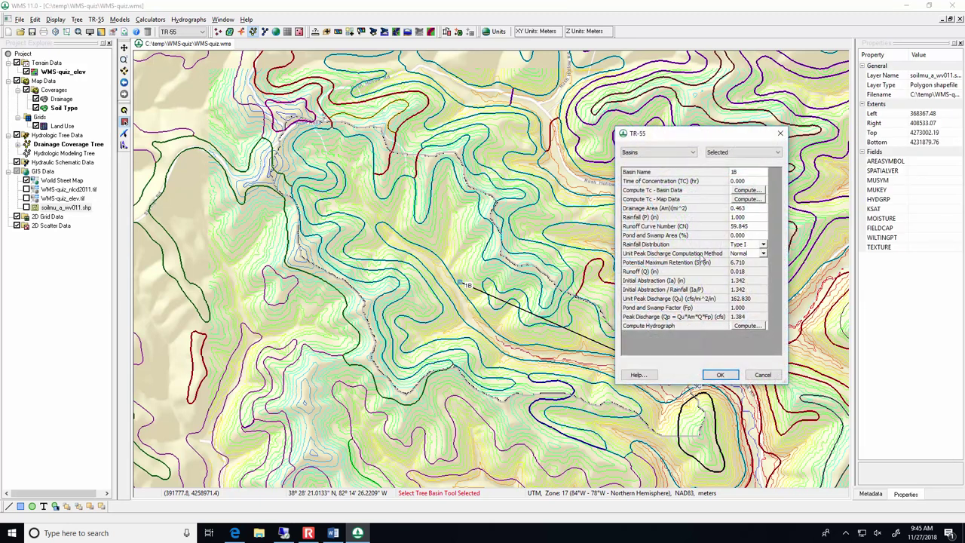
pyautogui.click(759, 191)
pyautogui.click(652, 221)
pyautogui.click(653, 237)
pyautogui.click(675, 235)
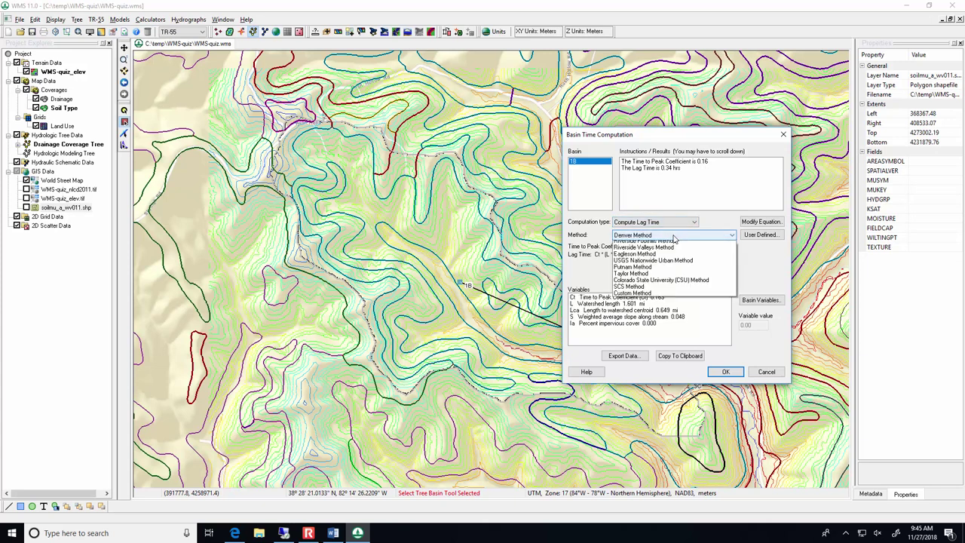
pyautogui.click(662, 348)
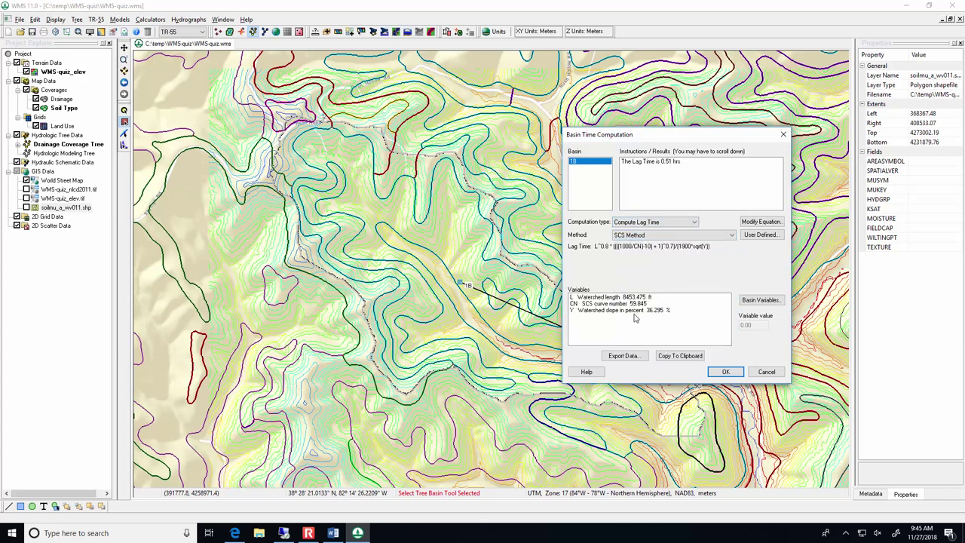
pyautogui.click(726, 372)
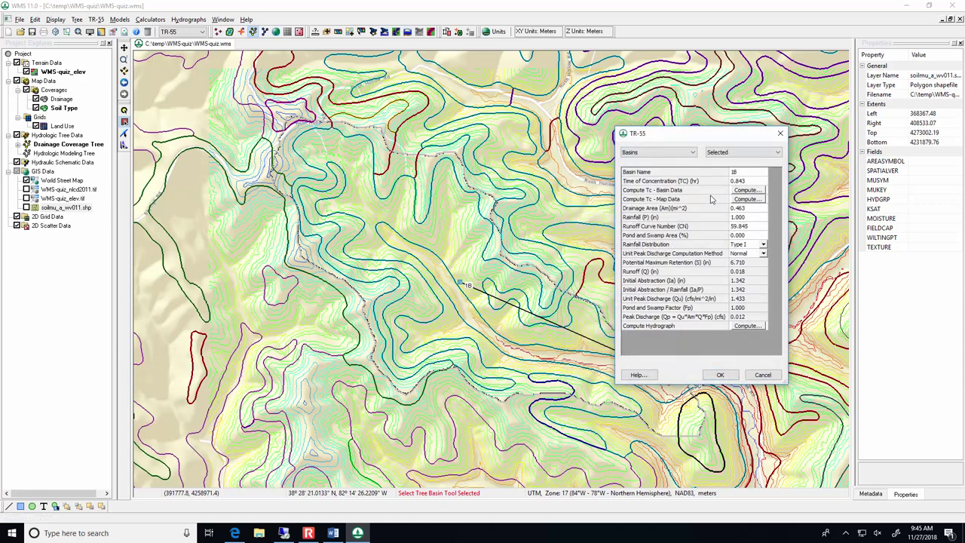
# Switch to Edge, search for "precipitation data frequency server", and open NOAA's precipitation frequency estimates for West Virginia.
pyautogui.click(743, 218)
pyautogui.click(235, 533)
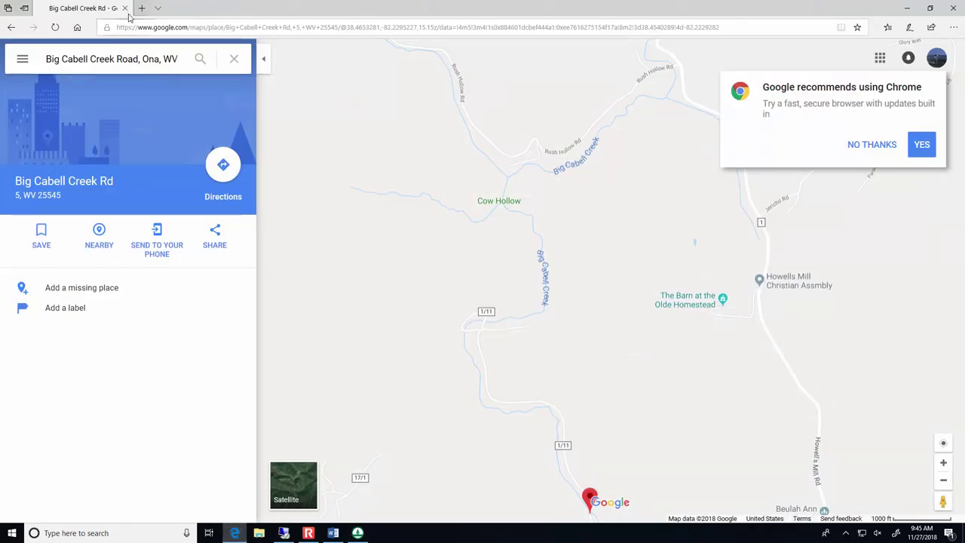
pyautogui.click(158, 26)
pyautogui.write('precipitati')
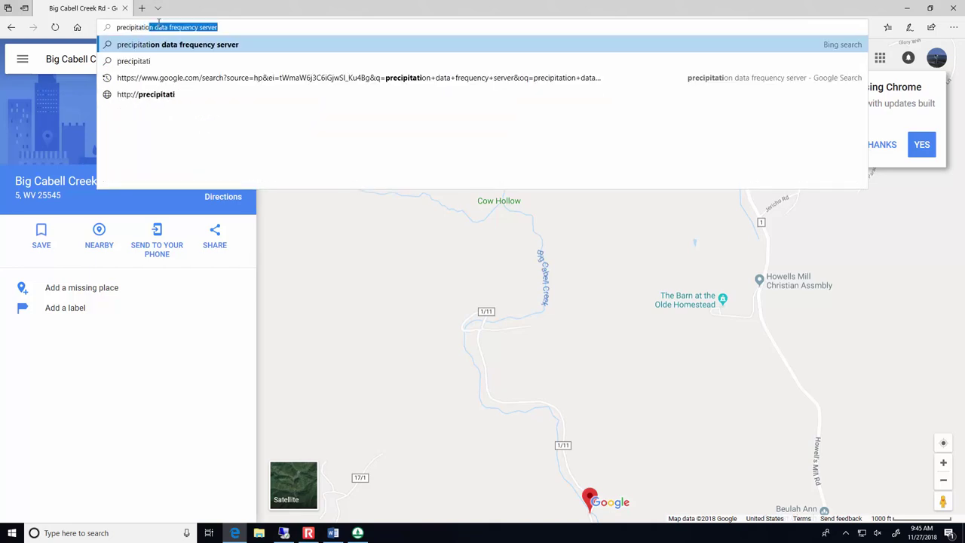
pyautogui.press('Return')
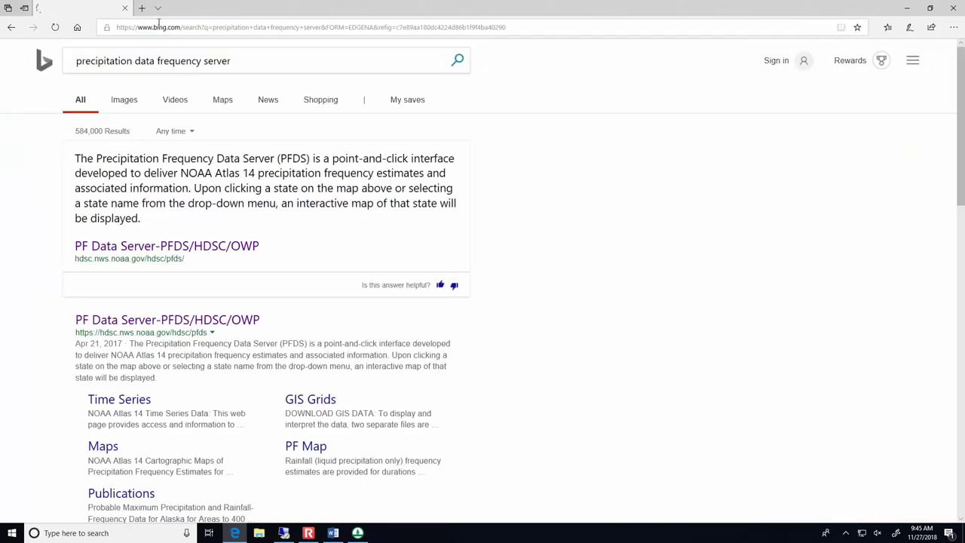
pyautogui.click(140, 326)
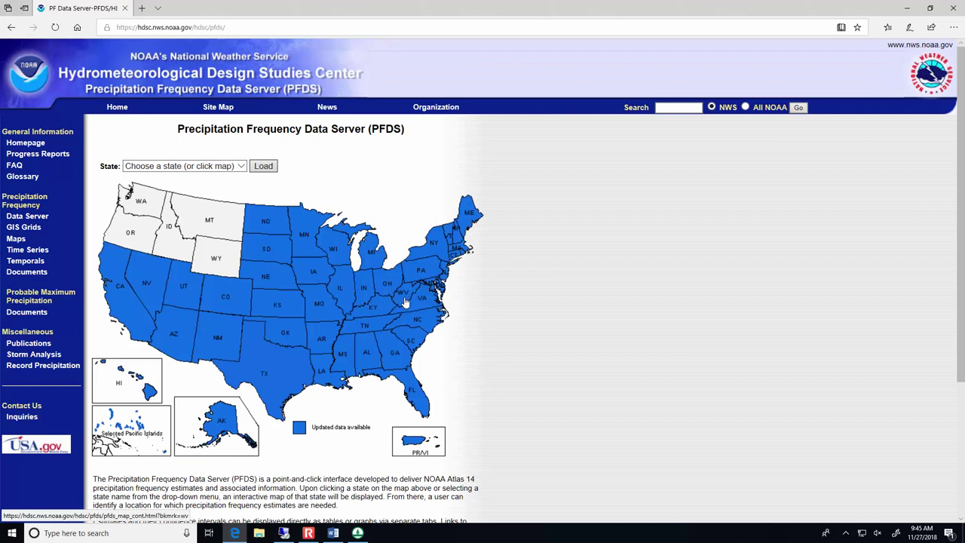
pyautogui.click(402, 297)
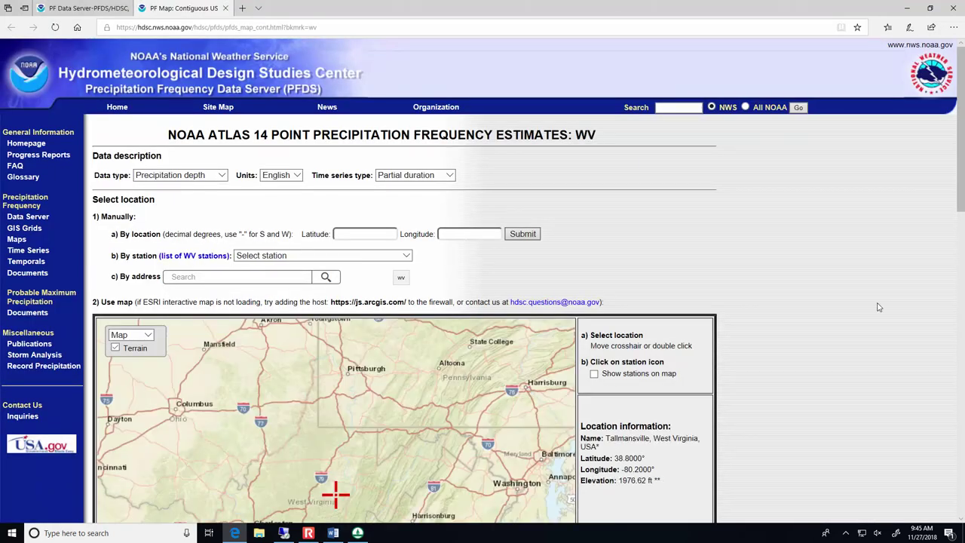
# Place the map crosshair on the watershed just north of Ona, West Virginia, at about latitude 38.4586°, longitude -82.2242°.
pyautogui.scroll(-3, 235, 296)
pyautogui.moveTo(205, 305); pyautogui.dragTo(290, 317)
pyautogui.scroll(1, 290, 317)
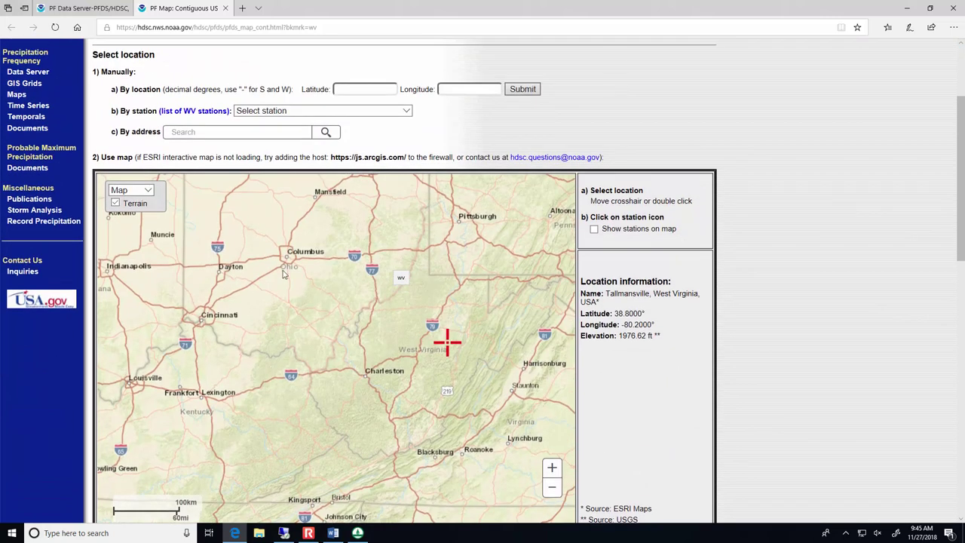
pyautogui.click(552, 468)
pyautogui.click(552, 468)
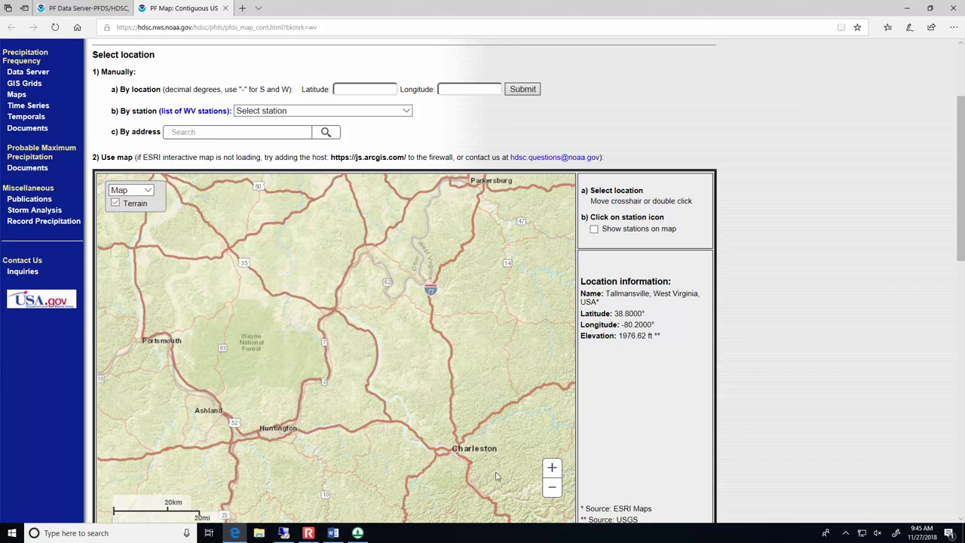
pyautogui.click(552, 487)
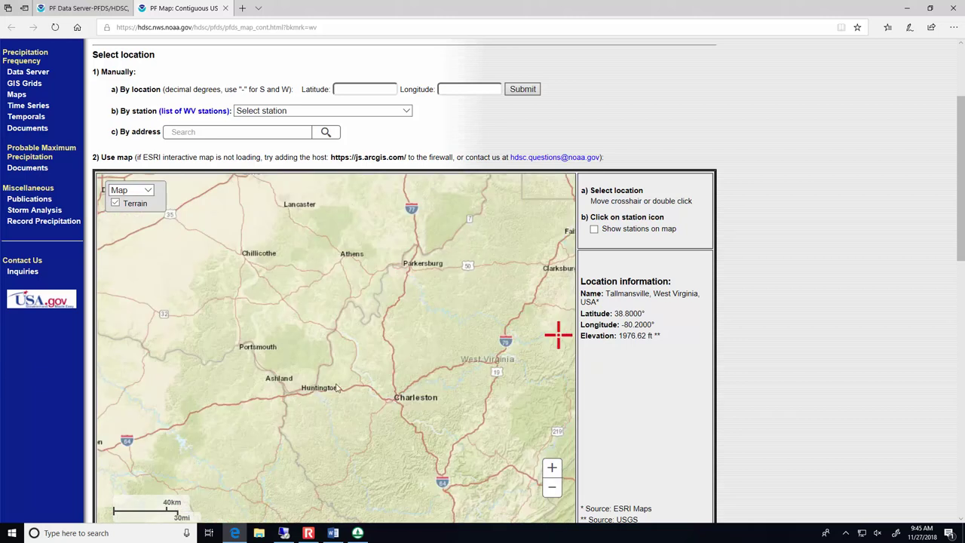
pyautogui.moveTo(562, 346); pyautogui.dragTo(329, 387)
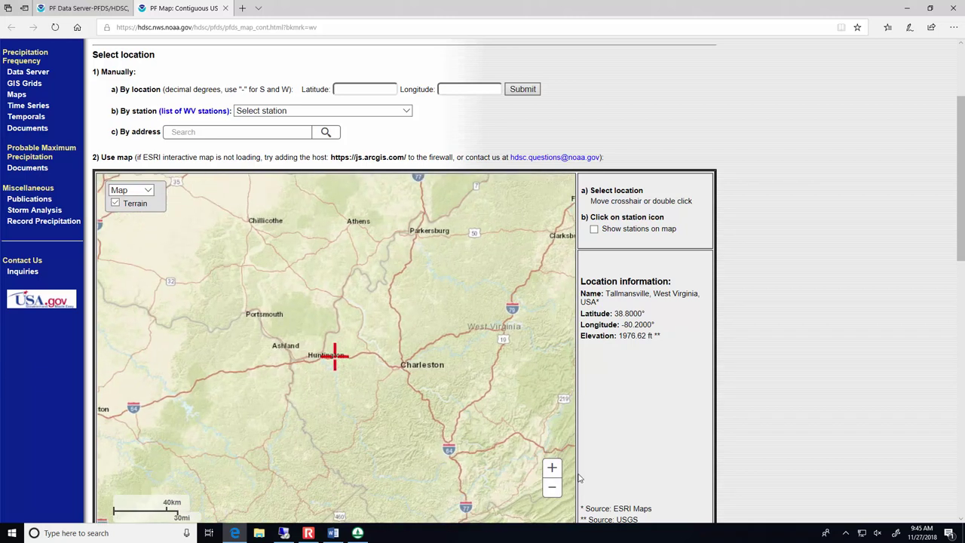
pyautogui.click(551, 468)
pyautogui.click(552, 468)
pyautogui.click(551, 468)
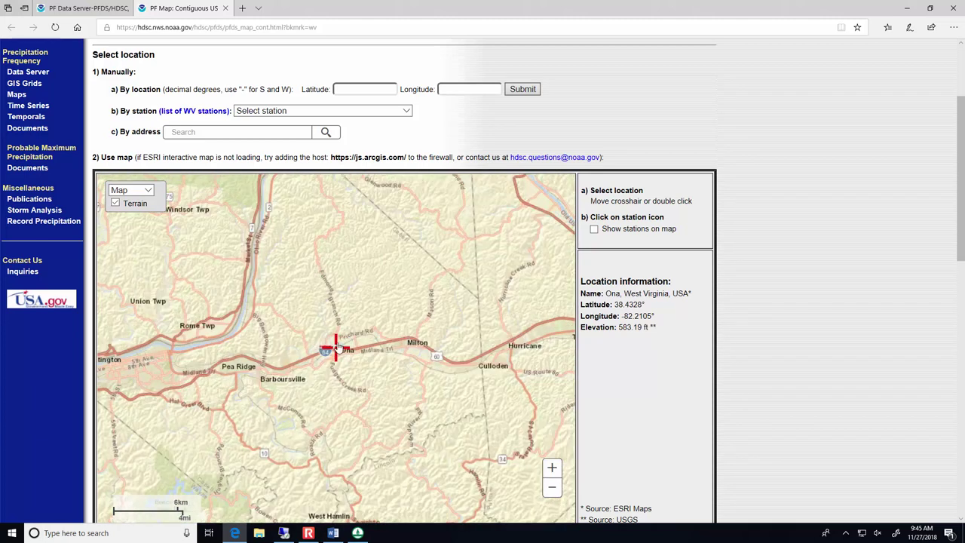
pyautogui.moveTo(341, 348); pyautogui.dragTo(328, 316)
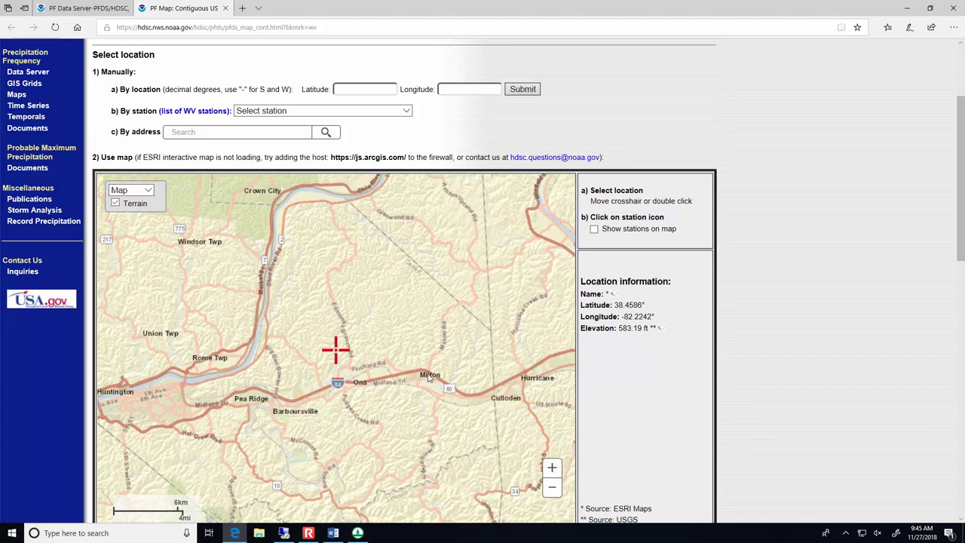
# Check the storm recurrence interval in the Word quiz and look up the 10-year, 24-hour depth in the NOAA precipitation table.
pyautogui.scroll(-4, 755, 417)
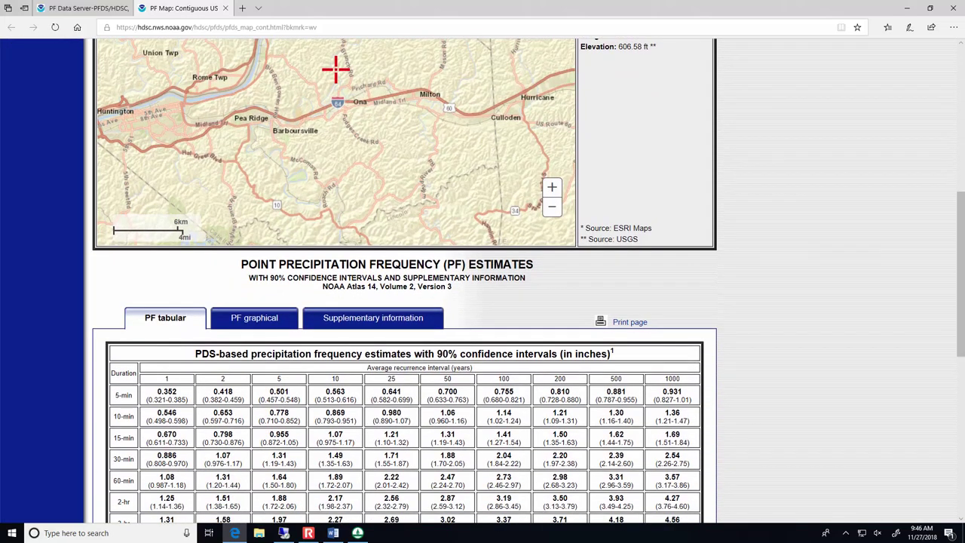
pyautogui.click(333, 533)
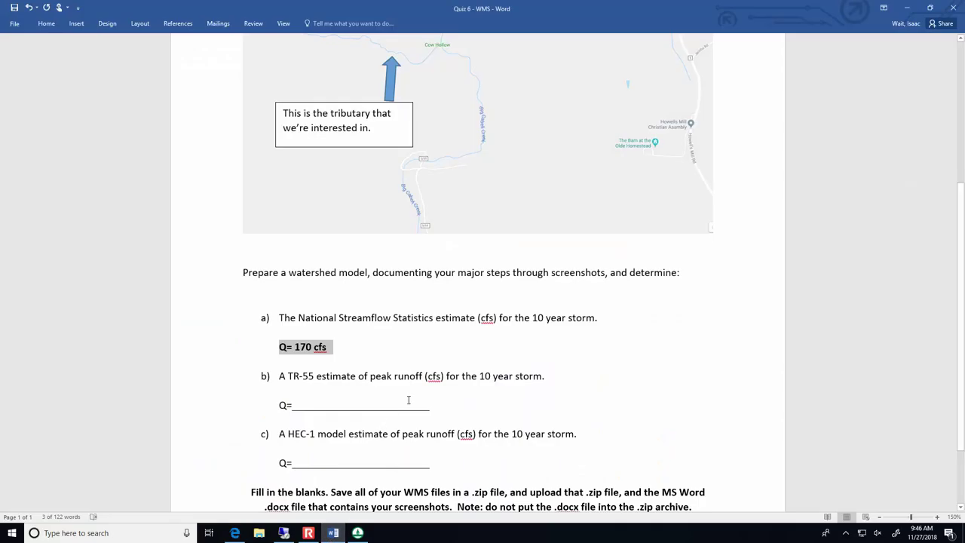
pyautogui.moveTo(480, 375); pyautogui.dragTo(494, 377)
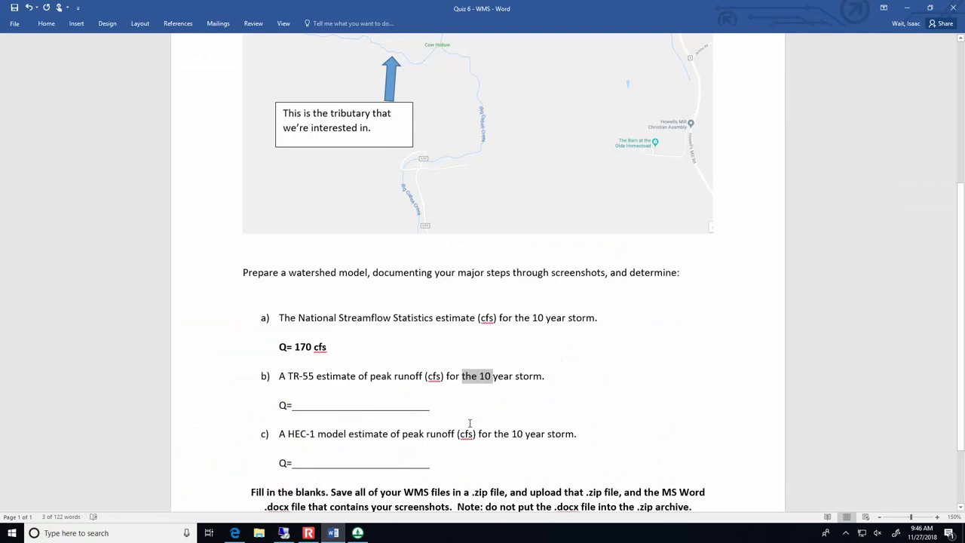
pyautogui.click(234, 533)
pyautogui.scroll(-3, 392, 243)
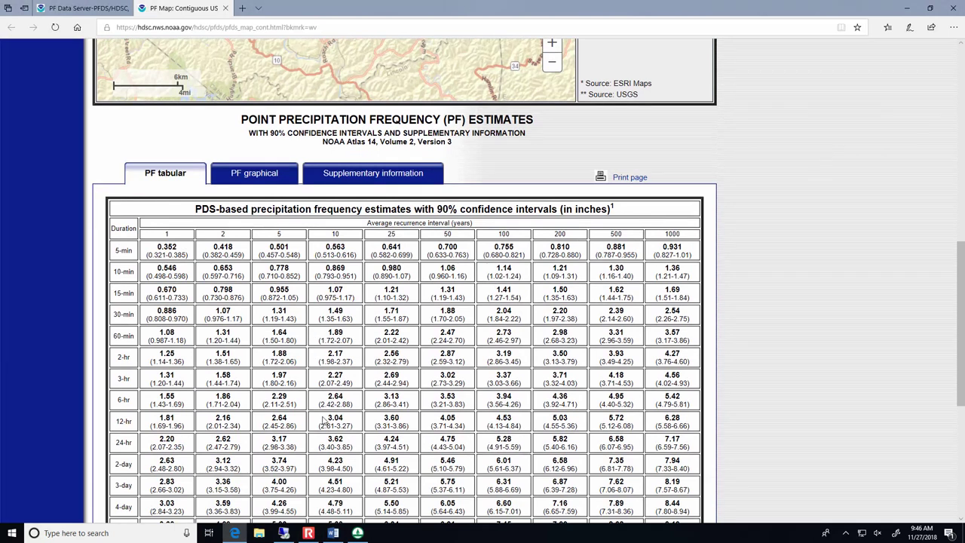
pyautogui.moveTo(329, 439); pyautogui.dragTo(333, 439)
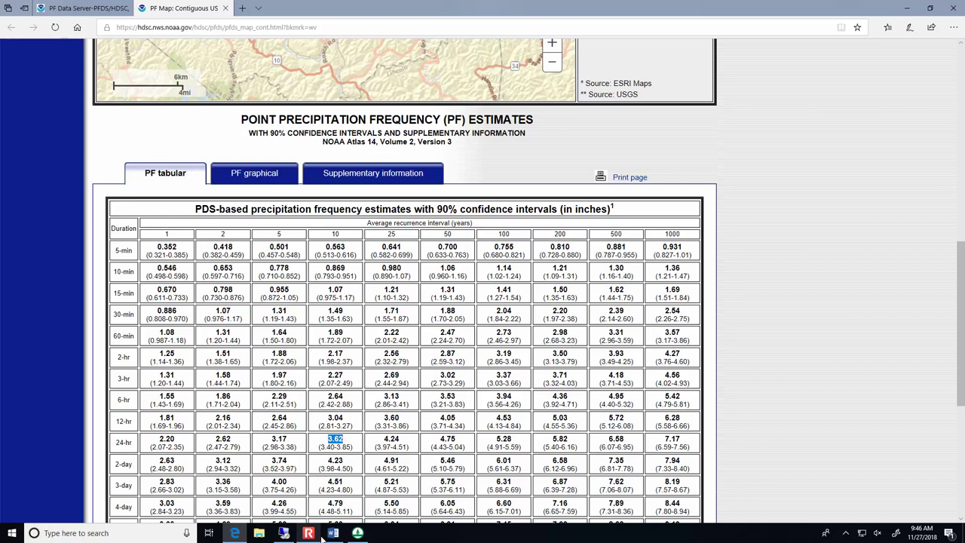
pyautogui.moveTo(329, 537)
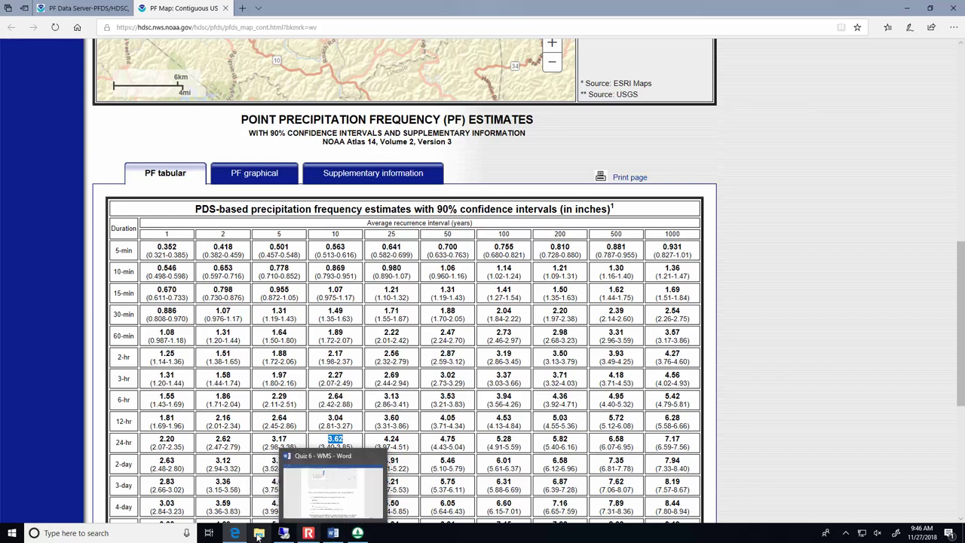
# Switch back to WMS and set basin 1B's TR-55 rainfall to 3.62 in with a Type II rainfall distribution.
pyautogui.click(357, 533)
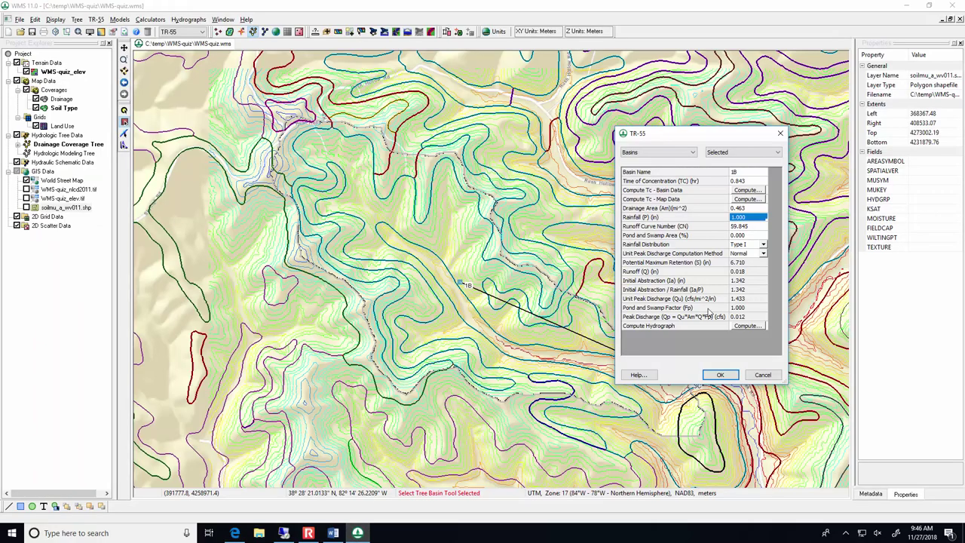
pyautogui.click(744, 216)
pyautogui.moveTo(754, 218); pyautogui.dragTo(719, 220)
pyautogui.write('3.62')
pyautogui.press('Tab')
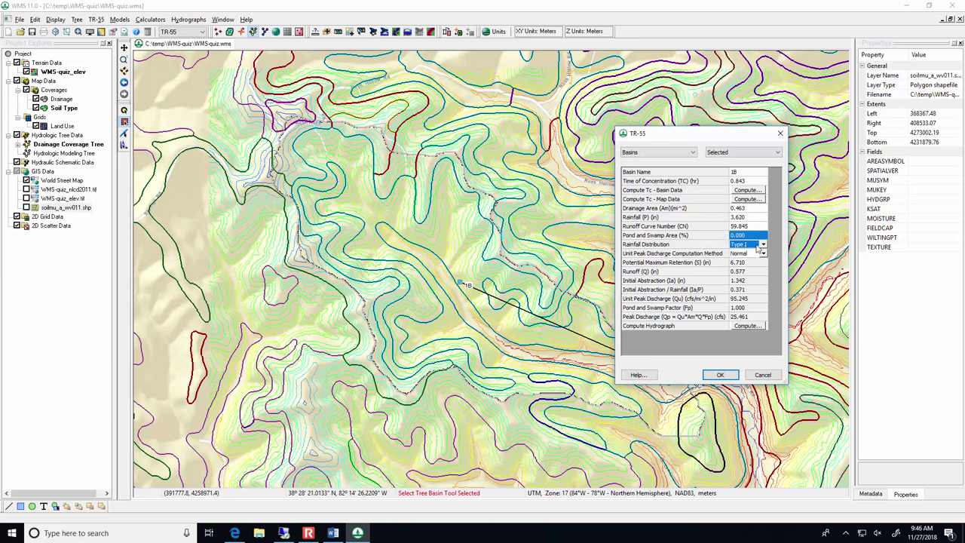
pyautogui.click(763, 248)
pyautogui.click(752, 270)
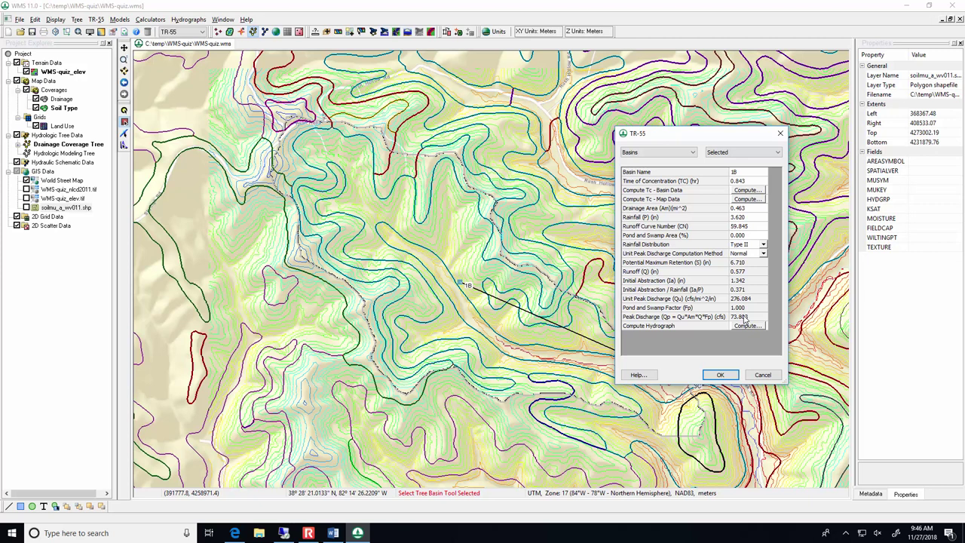
# Switch to Word and fill in the TR-55 peak runoff answer for question b as "Q= 74 cfs" in bold.
pyautogui.click(745, 318)
pyautogui.click(333, 533)
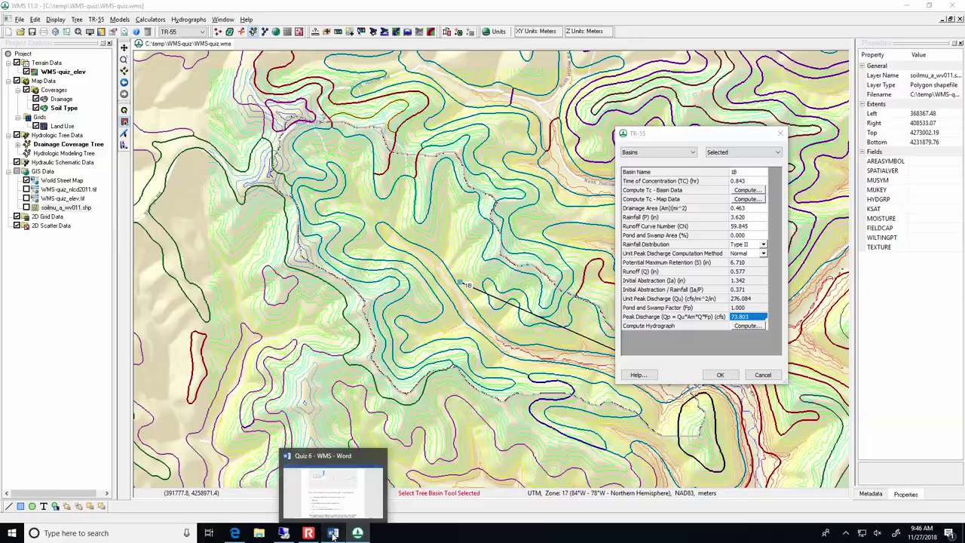
pyautogui.moveTo(436, 407); pyautogui.dragTo(298, 407)
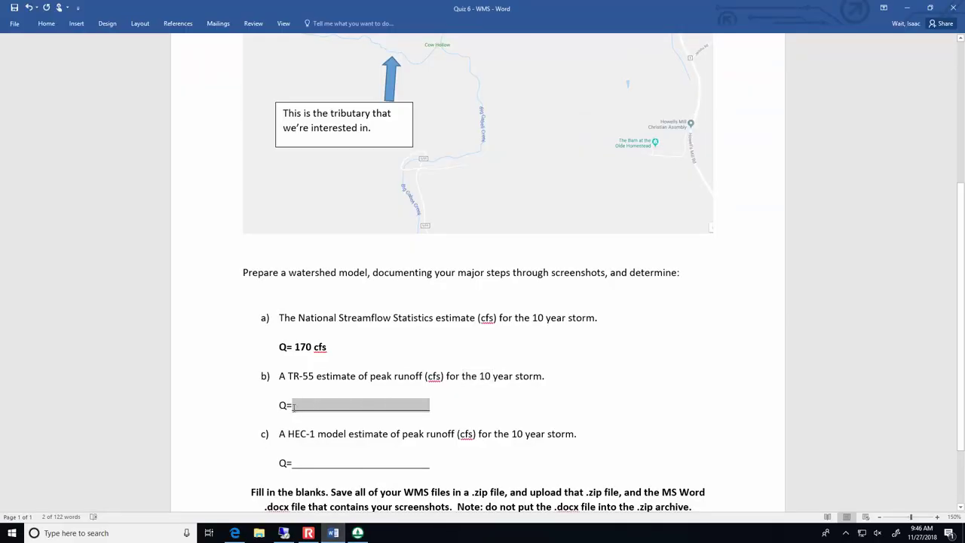
pyautogui.press('BackSpace')
pyautogui.write('74 cfs')
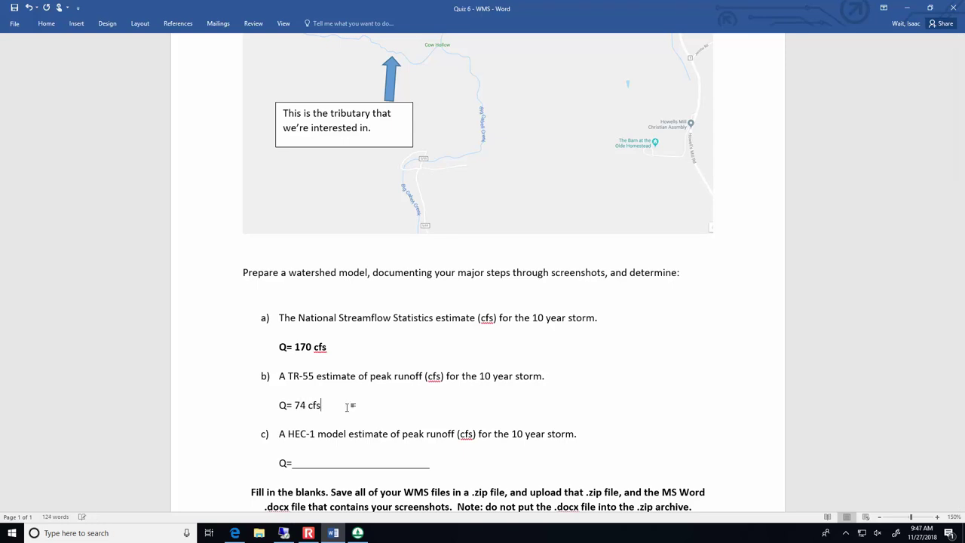
pyautogui.tripleClick(347, 407)
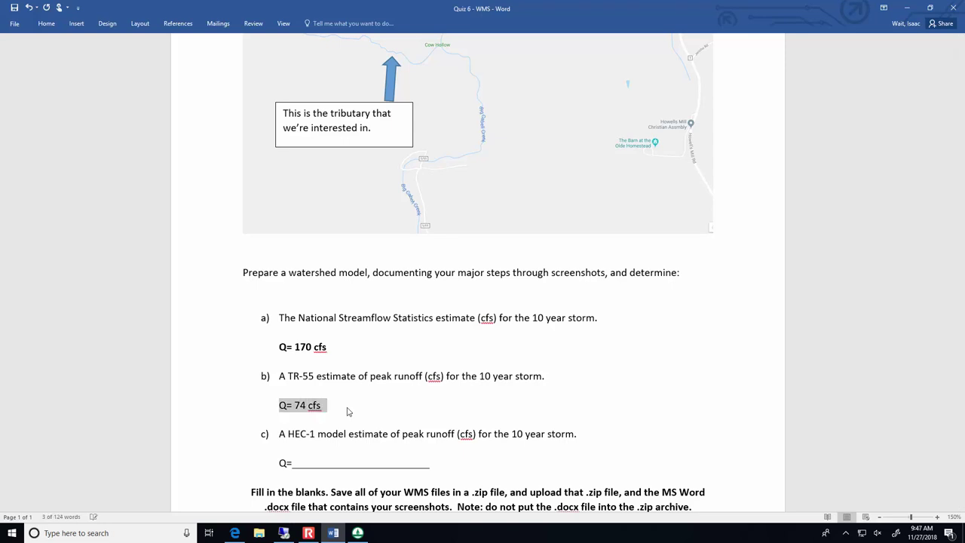
pyautogui.click(52, 25)
pyautogui.click(86, 54)
# Add after 74 cfs: "(Note: This watershed has an unusually low CN…. Compared to the rest of WV, this watershed has significantly more soil that is Hydrologic Soil Group “B”)".
pyautogui.click(372, 407)
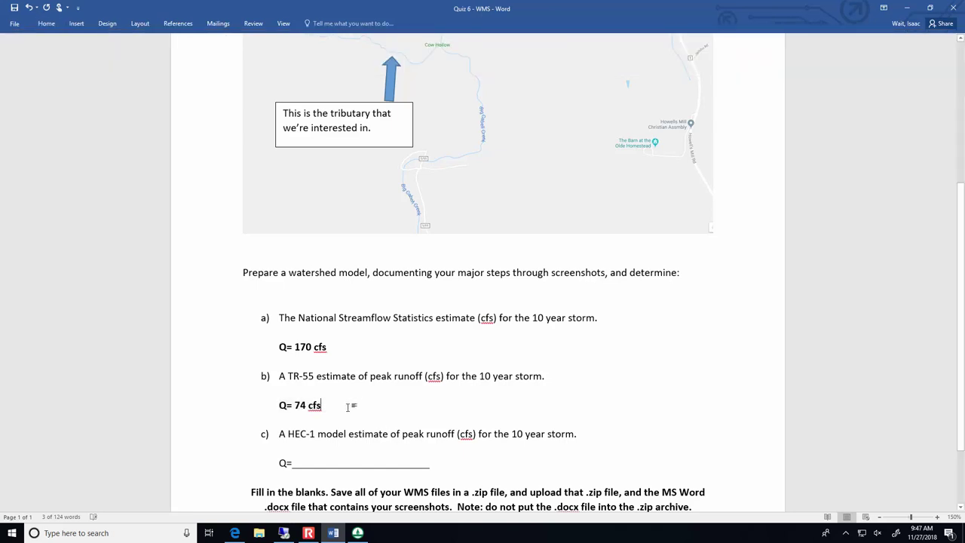
pyautogui.write('(Th')
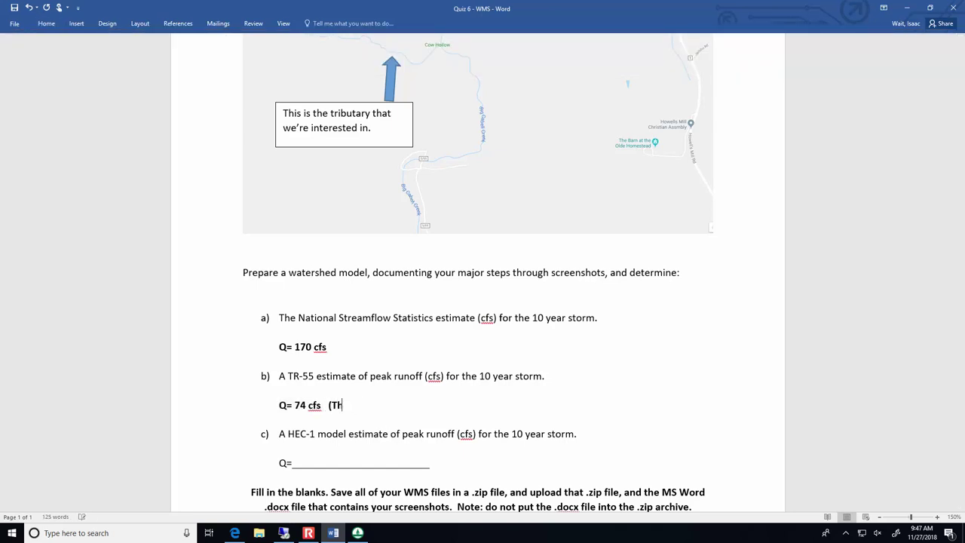
pyautogui.write('is watershed has an unusually low CN.')
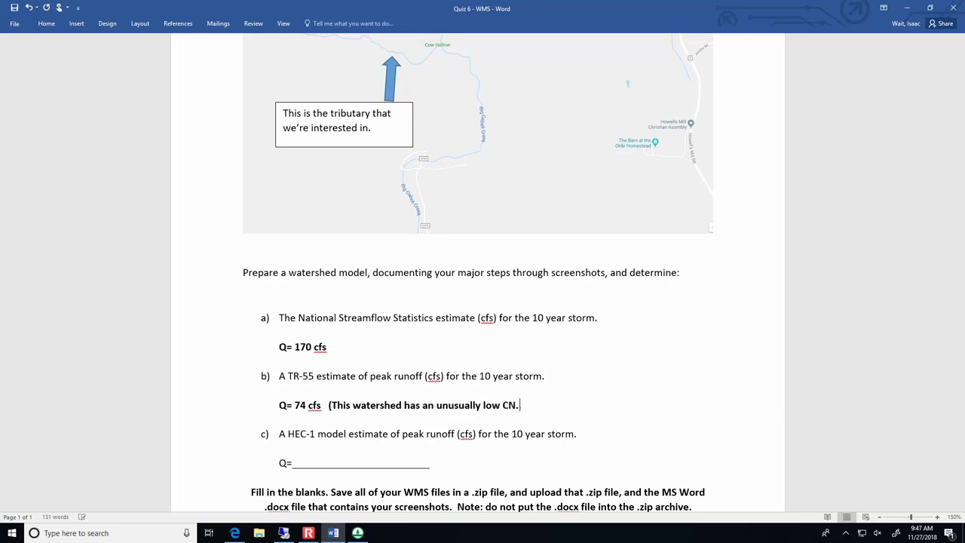
pyautogui.write('... compared to the rest')
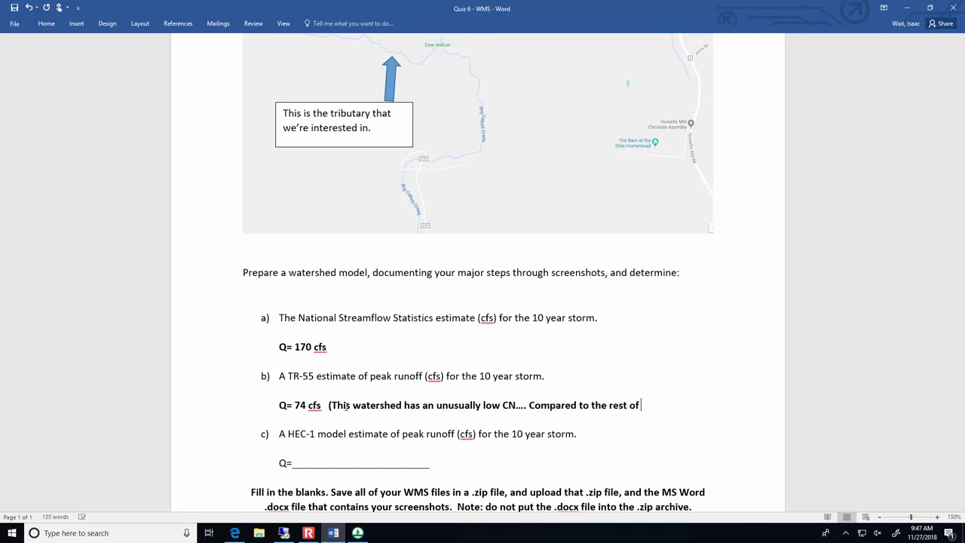
pyautogui.write(' of WV, this watershed has signficantly ')
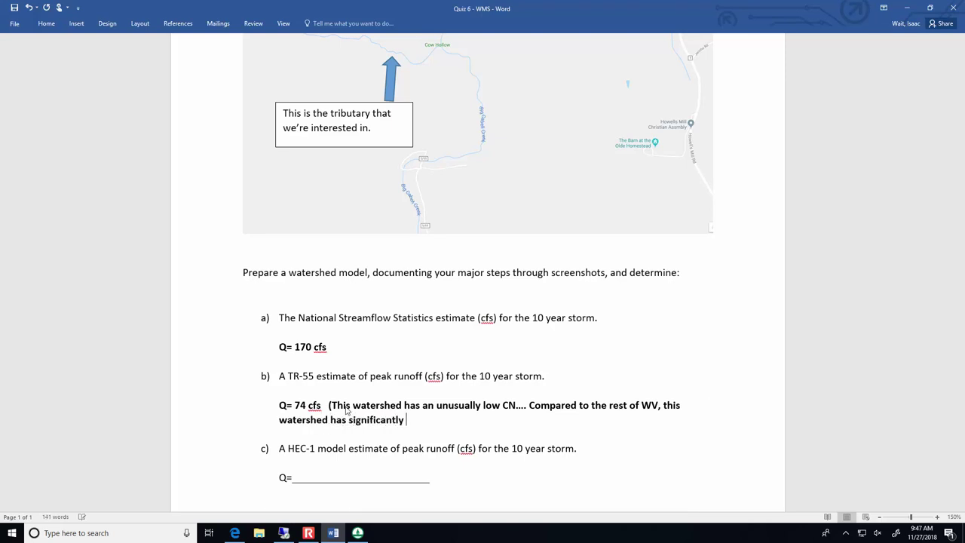
pyautogui.write('more ')
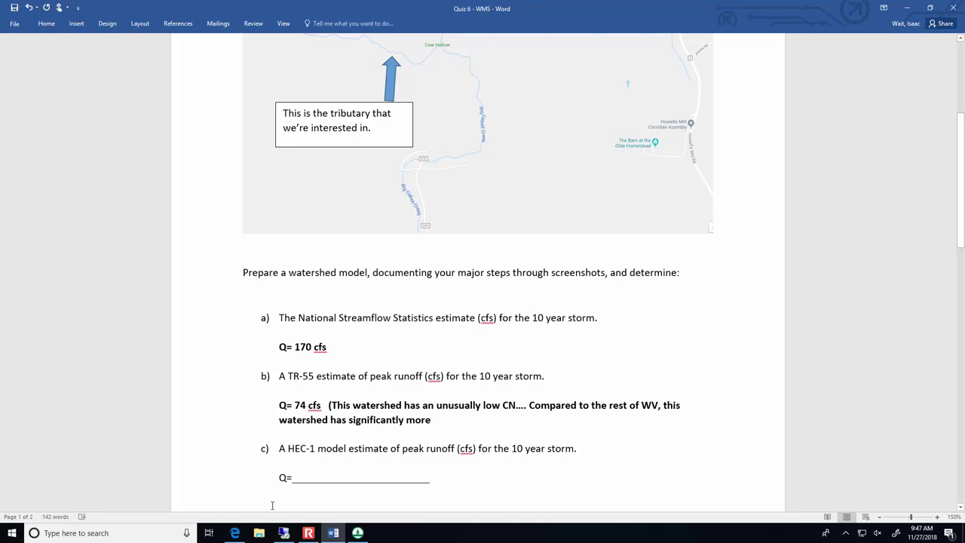
pyautogui.write('soil that is ')
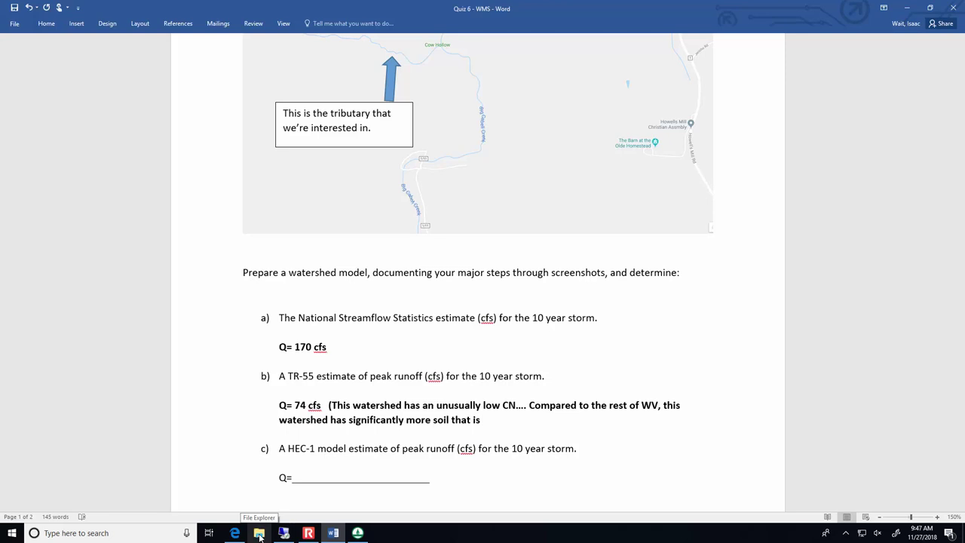
pyautogui.write('Hydrologic Soil Group “B”')
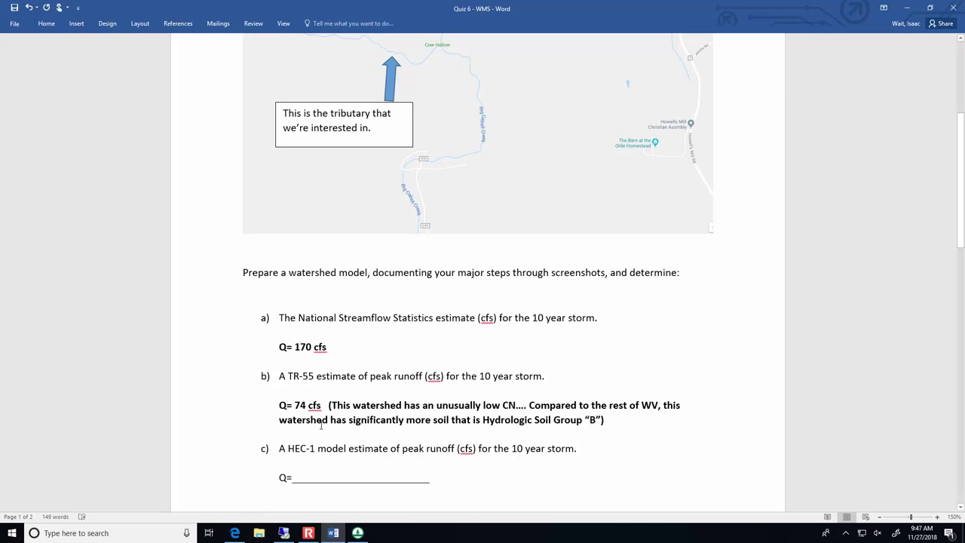
pyautogui.write('Note:')
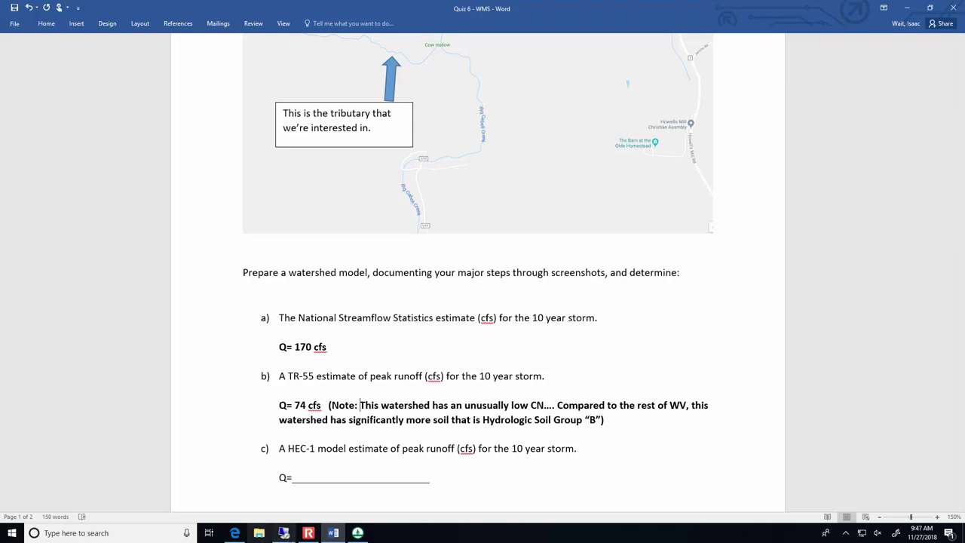
# Switch to File Explorer and open the WMS-quiz folder inside C:\temp.
pyautogui.click(258, 533)
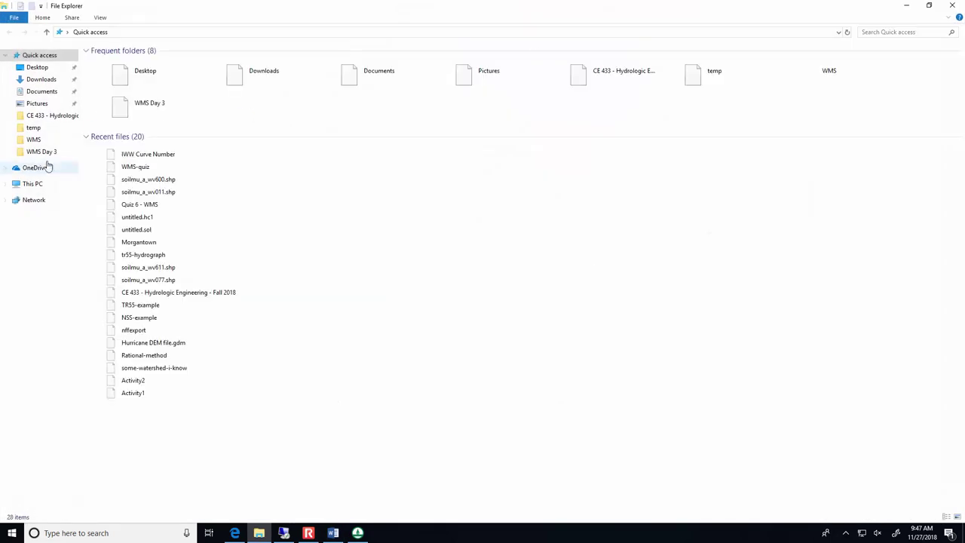
pyautogui.click(34, 139)
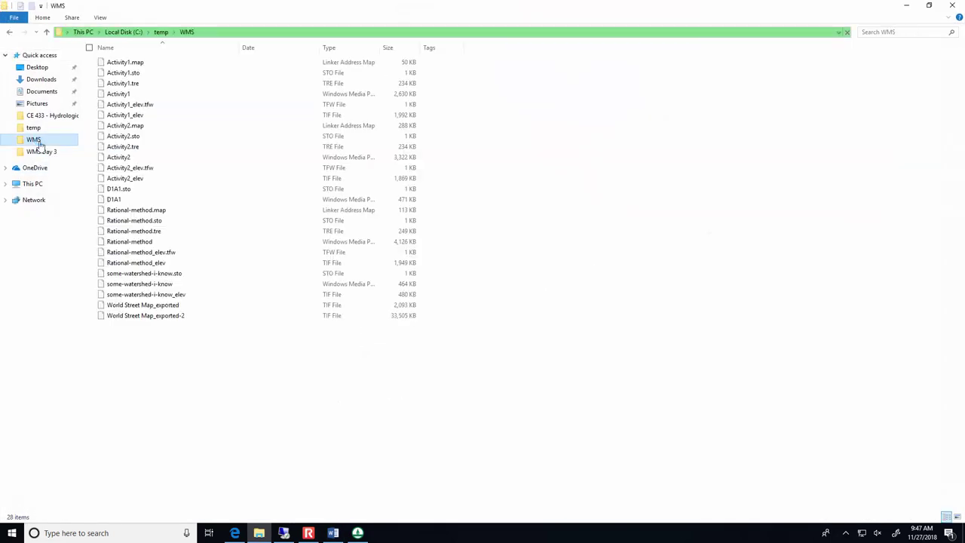
pyautogui.click(159, 33)
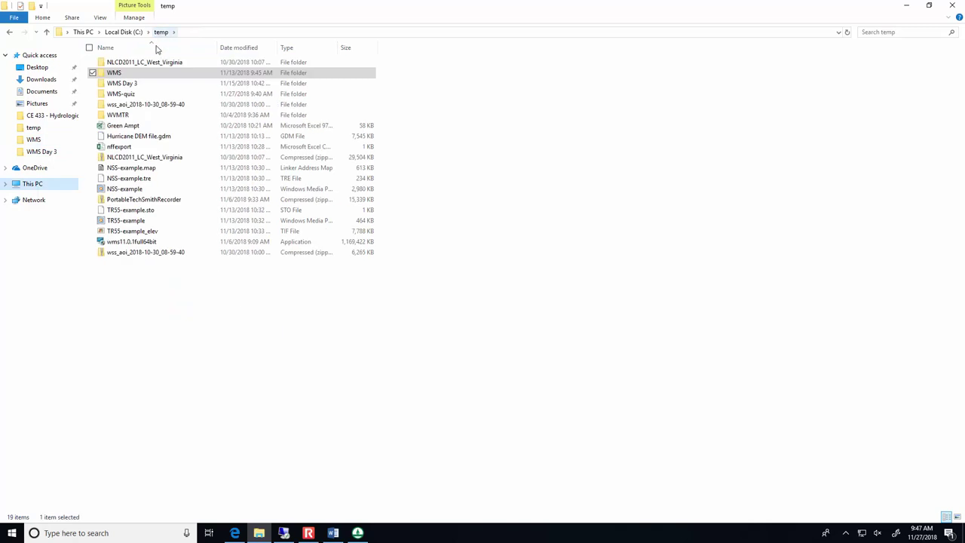
pyautogui.doubleClick(135, 94)
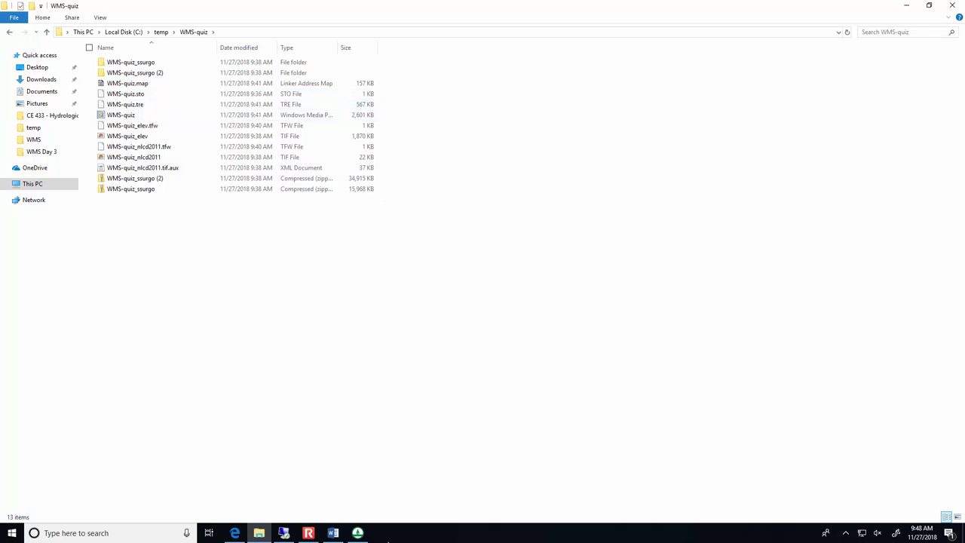
# Switch to WMS, accept the TR-55 data, and recompute basin 1B's SCS curve number to review the soil groups in the report.
pyautogui.click(362, 534)
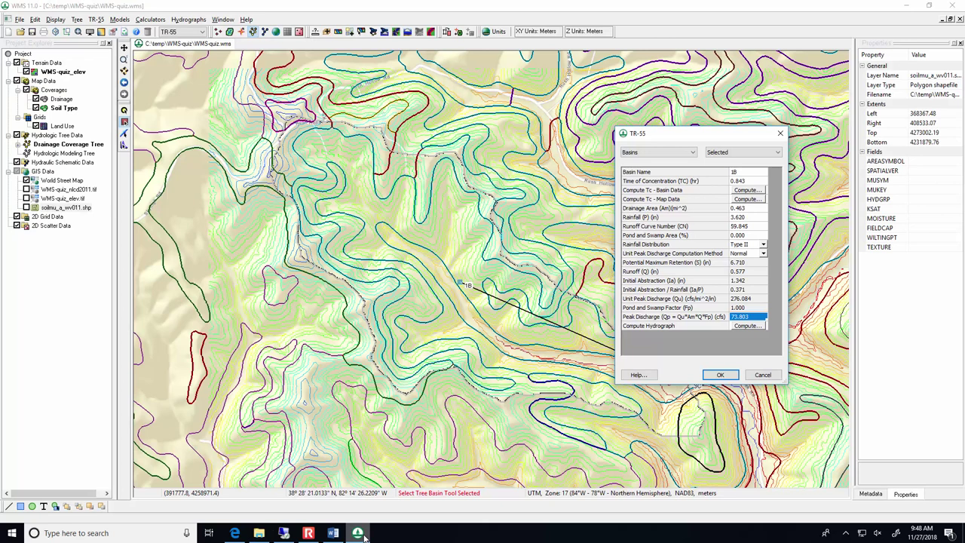
pyautogui.click(721, 374)
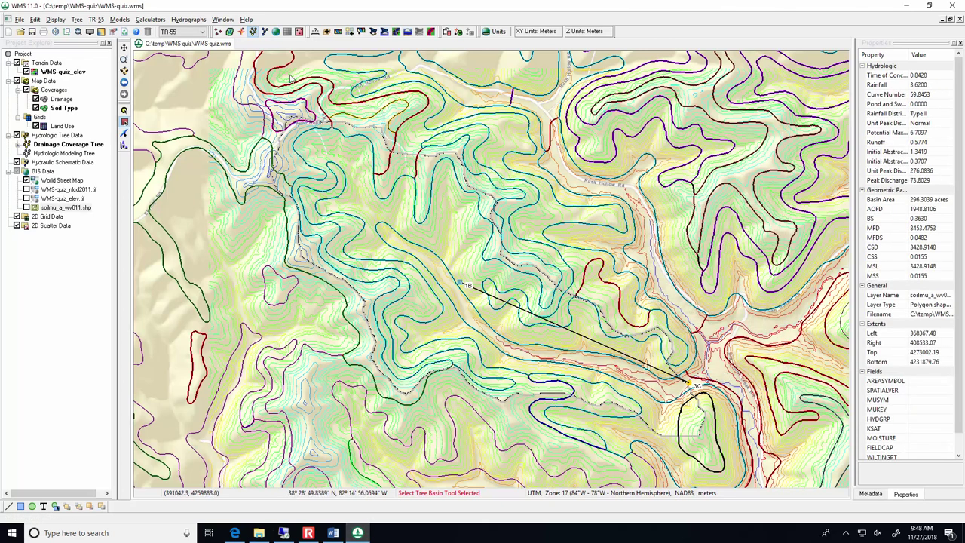
pyautogui.click(151, 19)
pyautogui.click(162, 30)
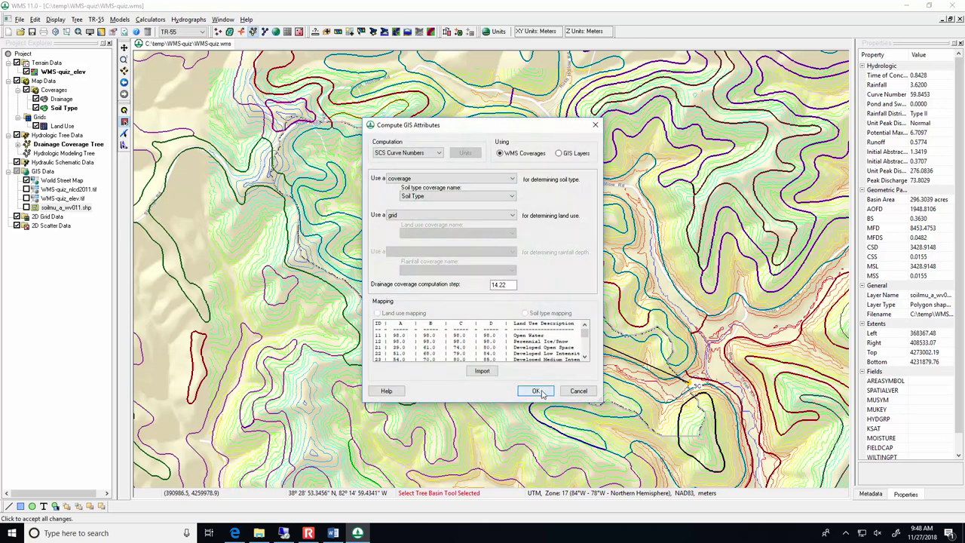
pyautogui.click(543, 390)
pyautogui.click(556, 295)
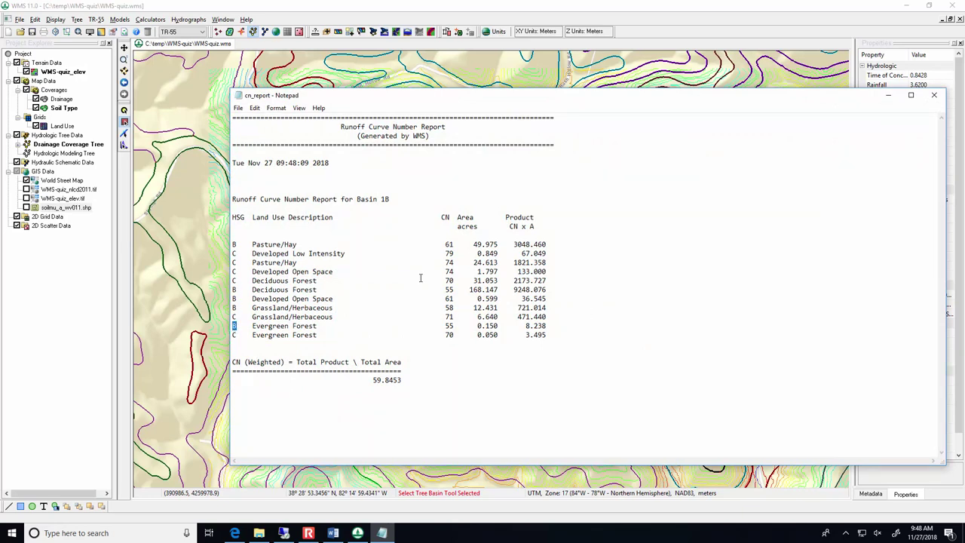
pyautogui.moveTo(239, 290); pyautogui.dragTo(232, 289)
pyautogui.click(931, 99)
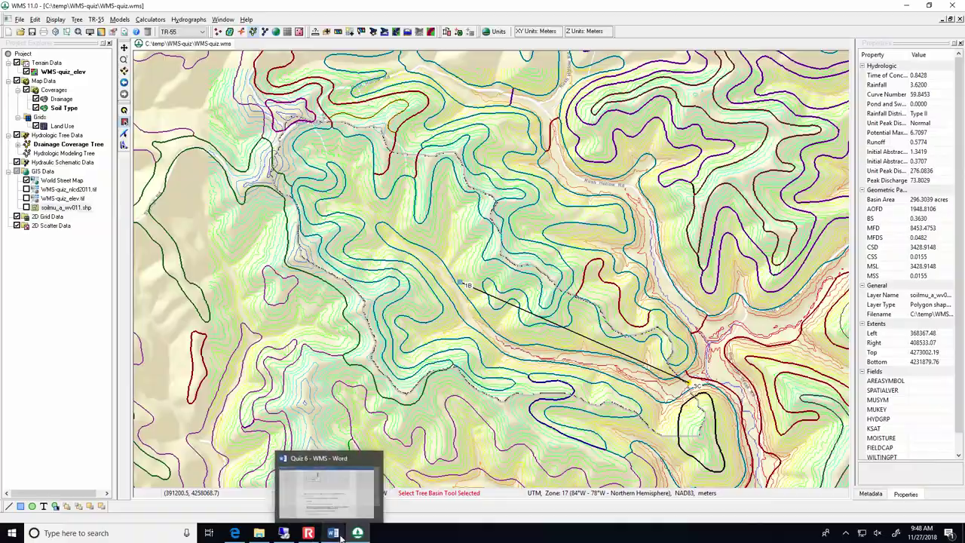
# Check which model question c of the Word quiz asks for, and switch back to WMS to set the hydrologic model to HEC-1.
pyautogui.click(328, 488)
pyautogui.scroll(-1, 379, 436)
pyautogui.moveTo(287, 411); pyautogui.dragTo(347, 413)
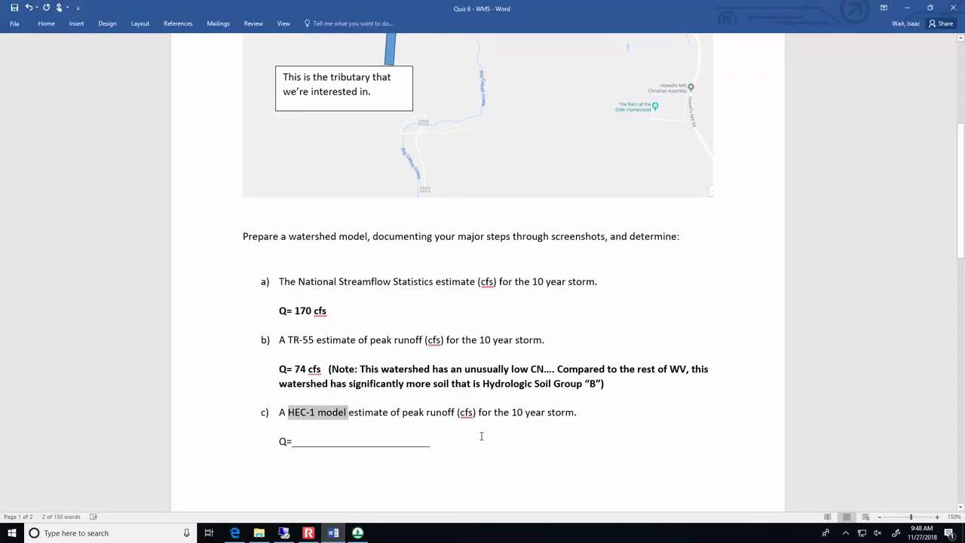
pyautogui.click(358, 533)
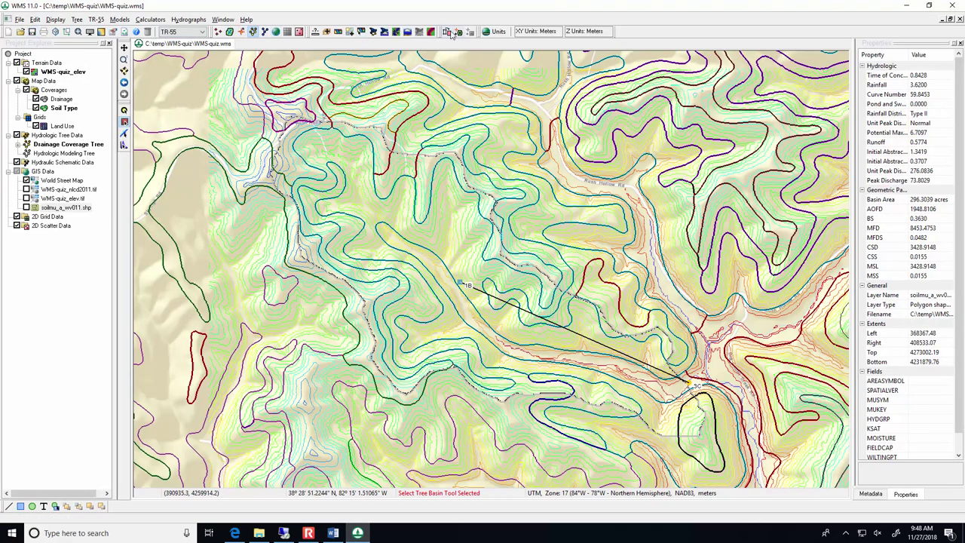
pyautogui.click(373, 32)
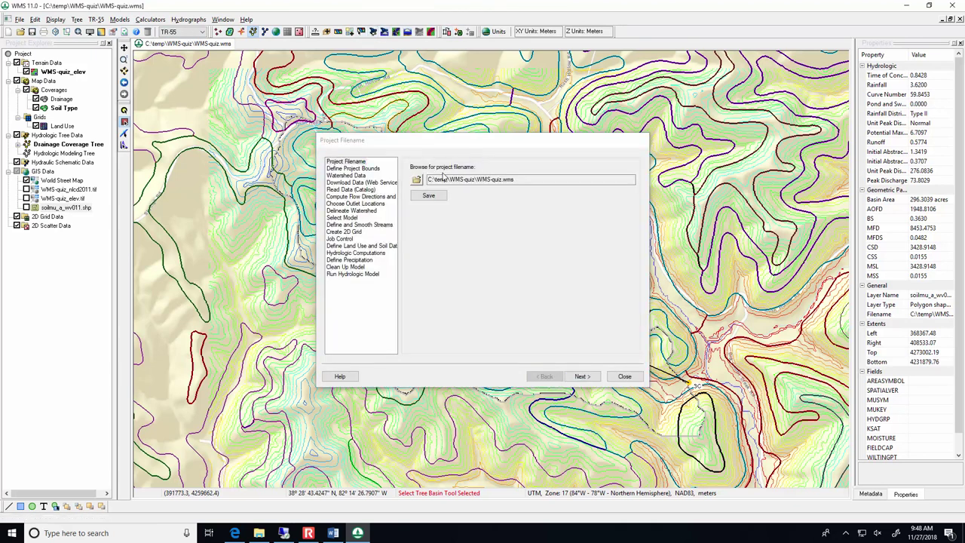
pyautogui.click(350, 217)
pyautogui.click(486, 183)
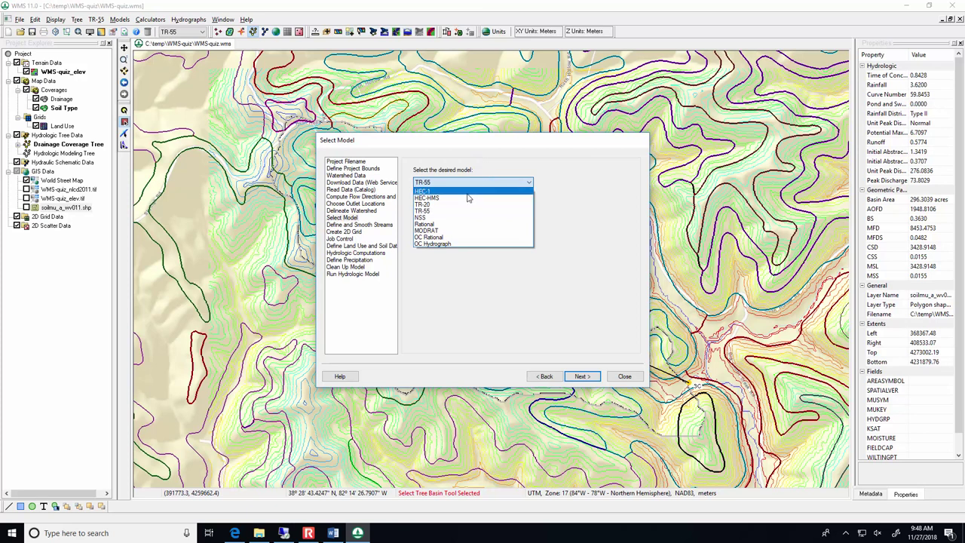
pyautogui.click(467, 192)
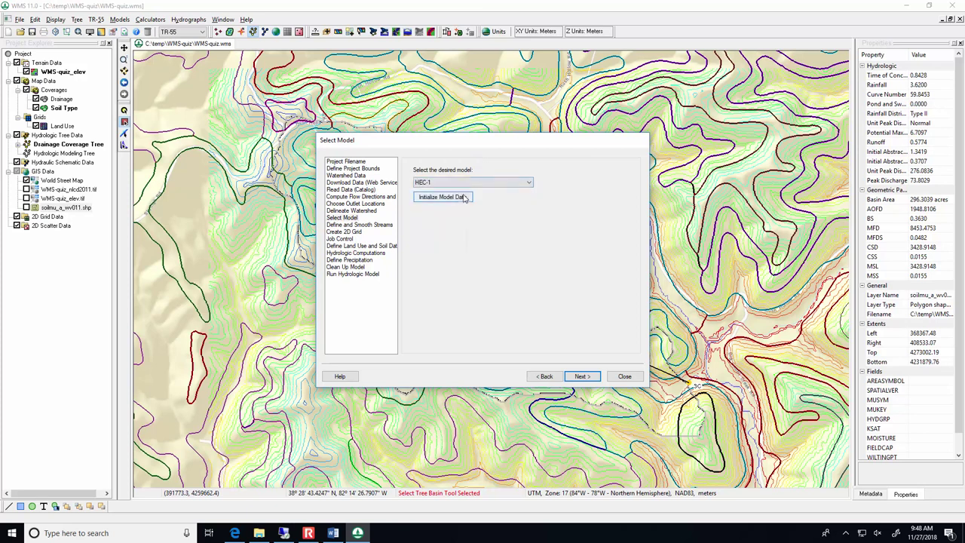
pyautogui.click(624, 377)
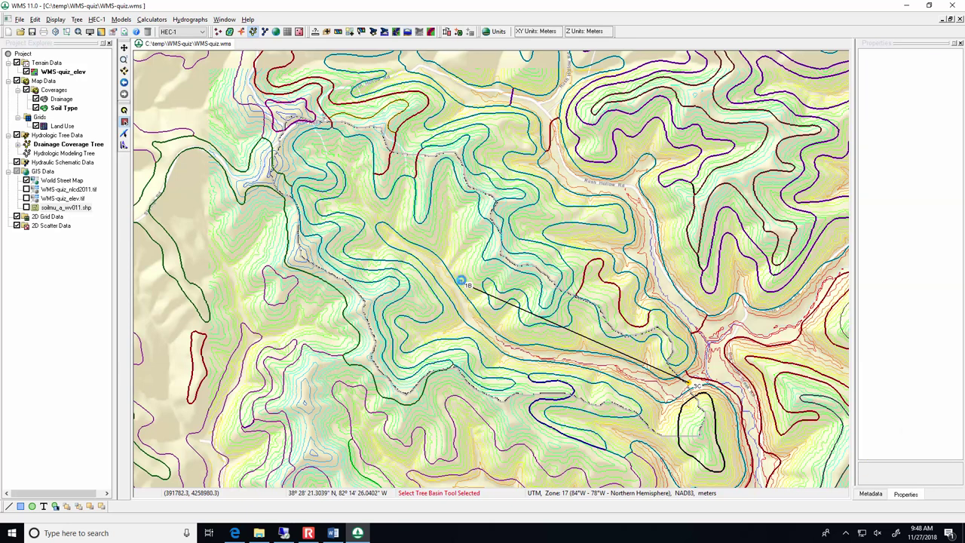
# Set basin 1B's HEC-1 precipitation to basin average (PB) with the typeII-24hour distribution curve.
pyautogui.doubleClick(461, 282)
pyautogui.click(462, 214)
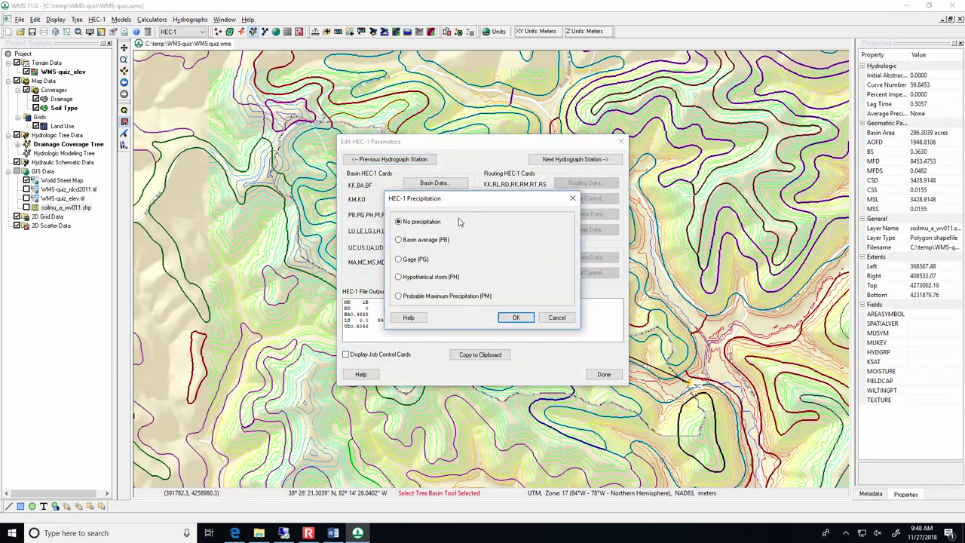
pyautogui.click(423, 244)
pyautogui.click(500, 237)
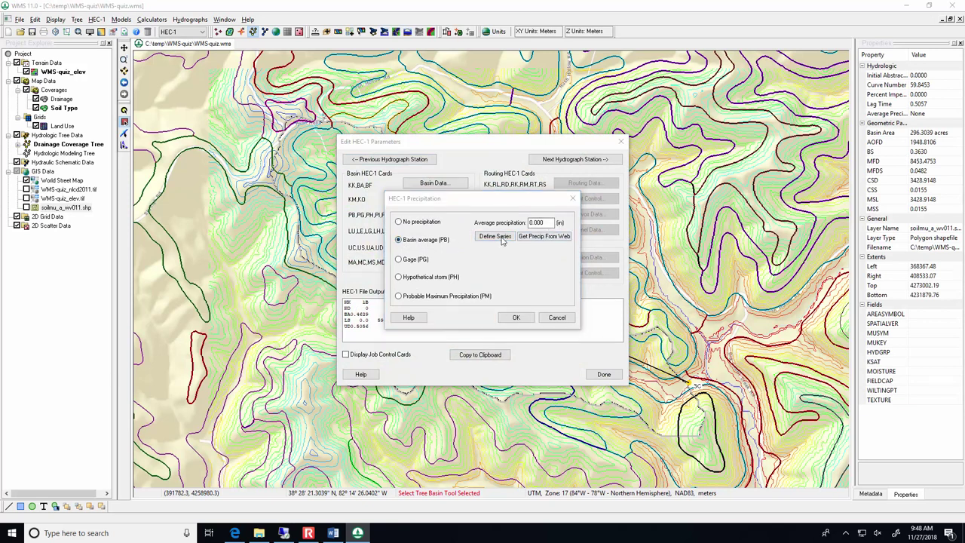
pyautogui.click(459, 287)
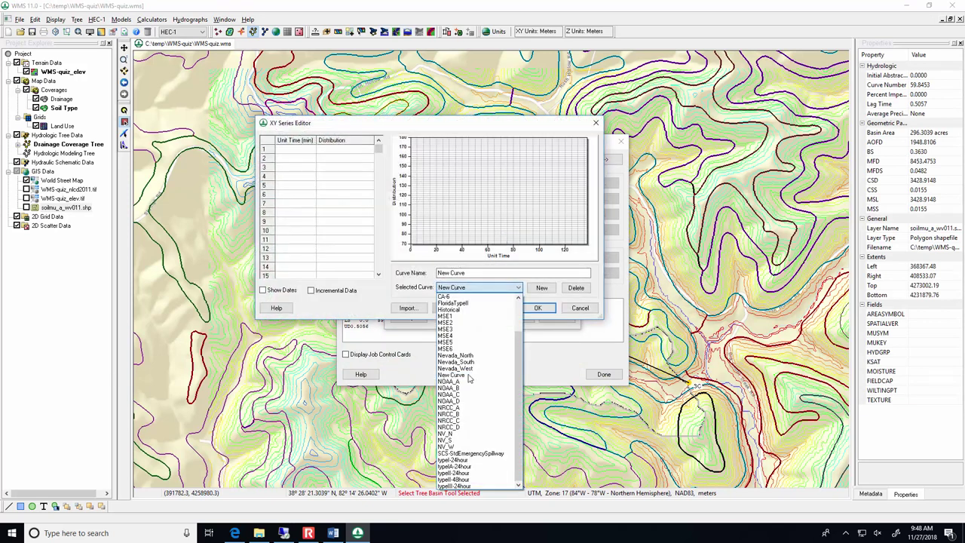
pyautogui.click(475, 473)
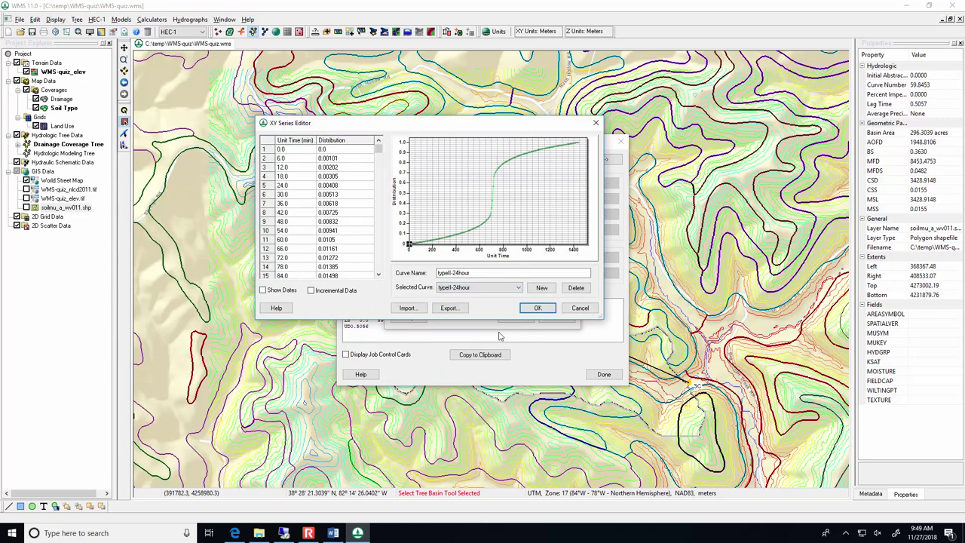
pyautogui.click(528, 309)
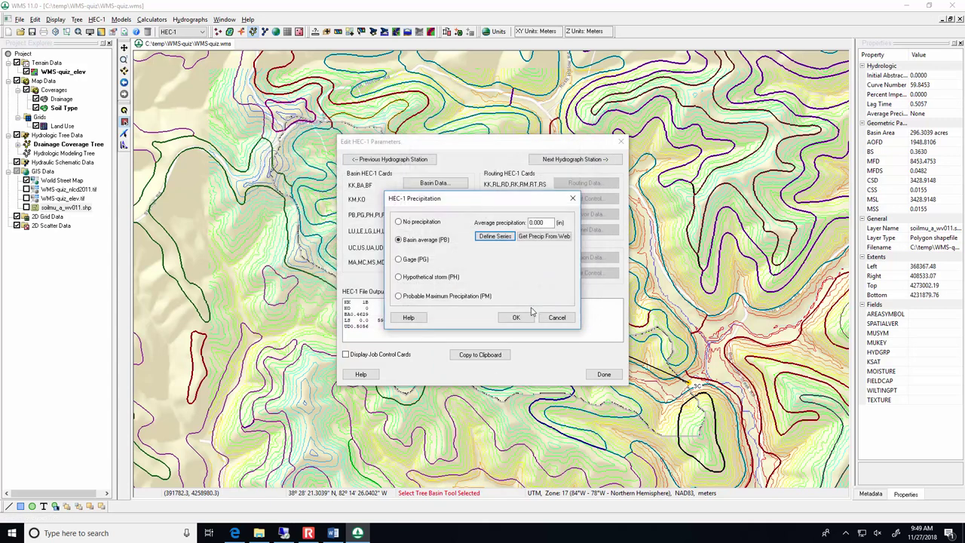
# Open the online NOAA Atlas 14 precipitation lookup, and check the storm recurrence asked for in question c of the Word quiz before returning to WMS.
pyautogui.click(544, 236)
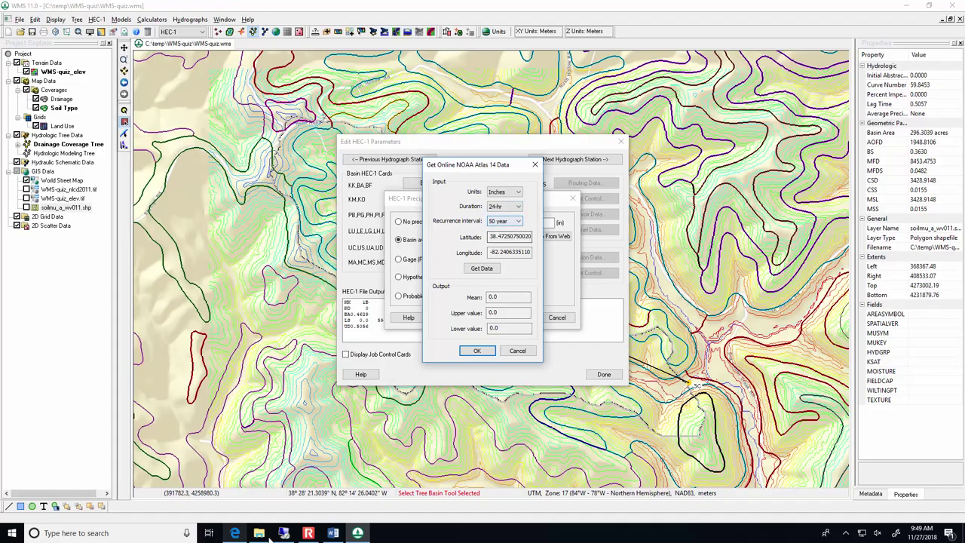
pyautogui.click(326, 535)
pyautogui.moveTo(512, 412); pyautogui.dragTo(574, 412)
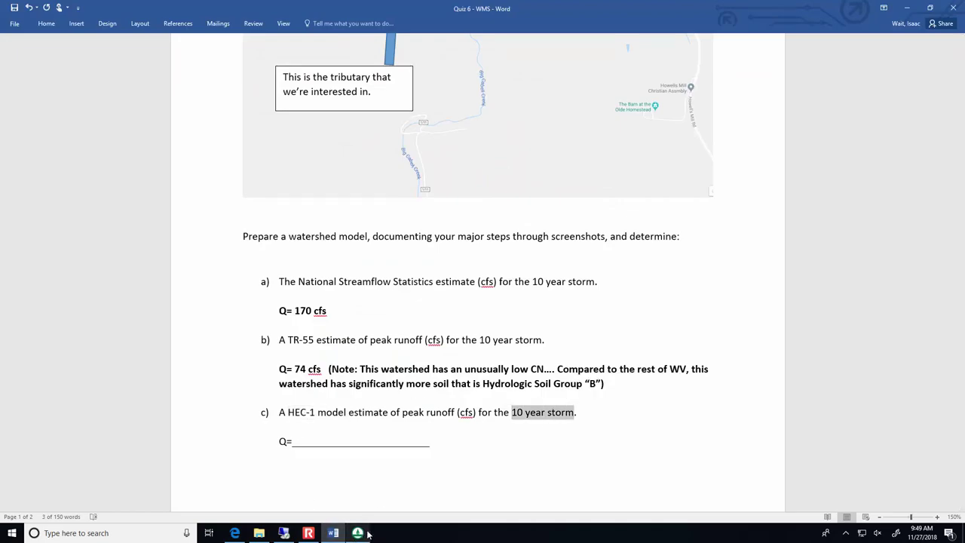
pyautogui.click(357, 533)
# Get the 10 year, 24-hr NOAA Atlas 14 rainfall in inches and accept it as basin 1B's average precipitation.
pyautogui.click(503, 221)
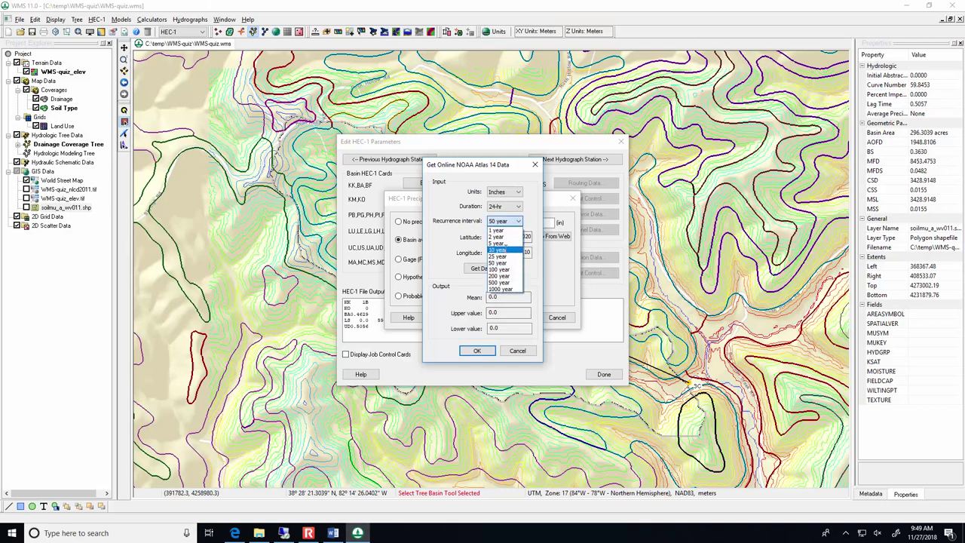
pyautogui.click(506, 251)
pyautogui.click(485, 271)
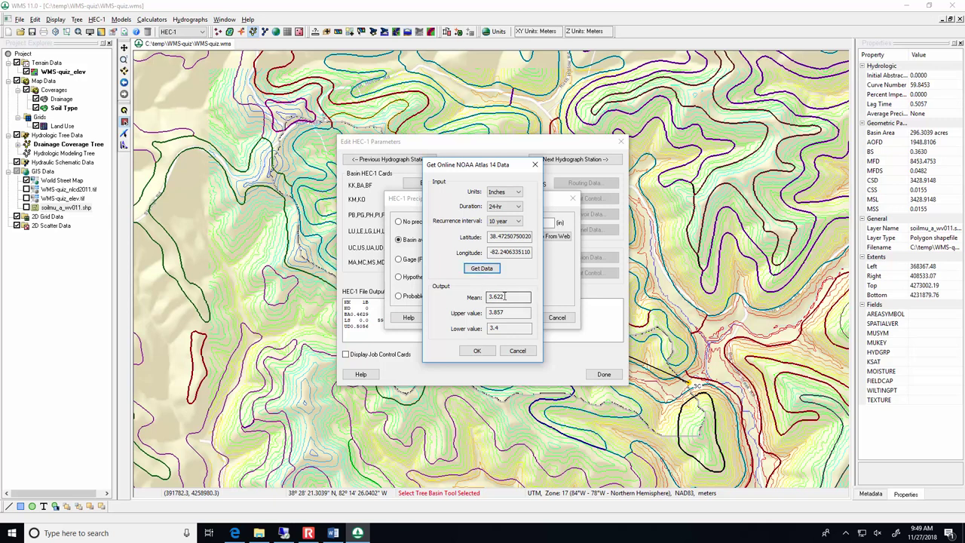
pyautogui.click(481, 351)
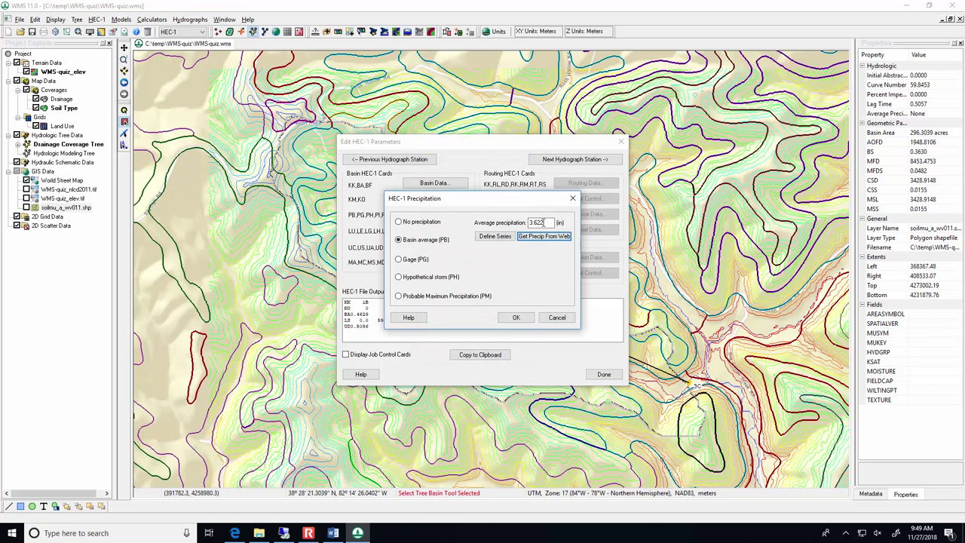
pyautogui.click(512, 320)
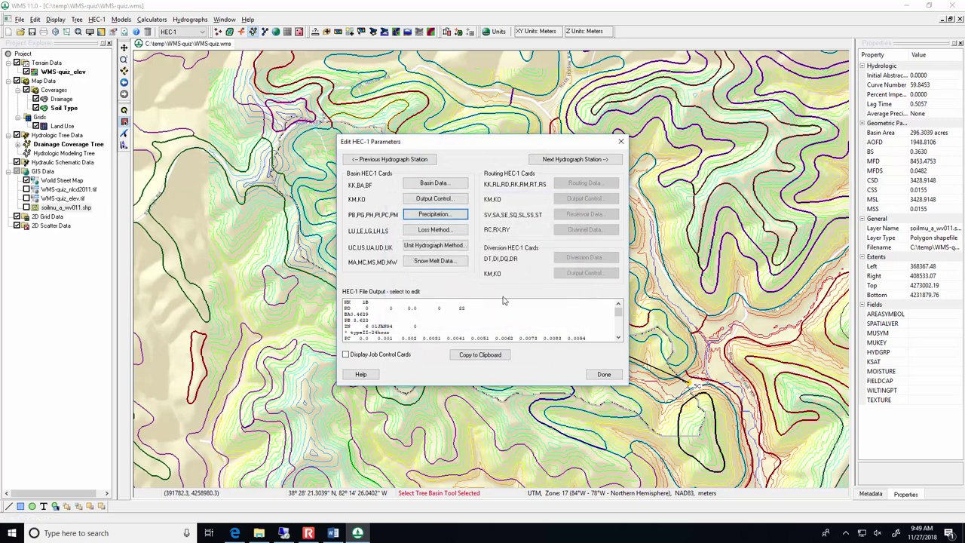
# Review the curve number in basin 1B's SCS curve number (LS) loss method and accept the settings.
pyautogui.click(445, 230)
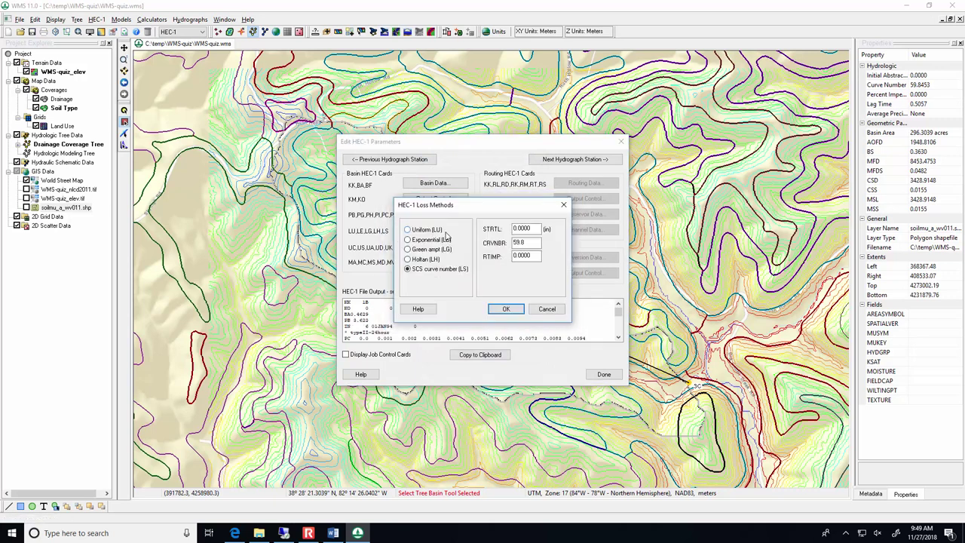
pyautogui.moveTo(531, 242); pyautogui.dragTo(507, 244)
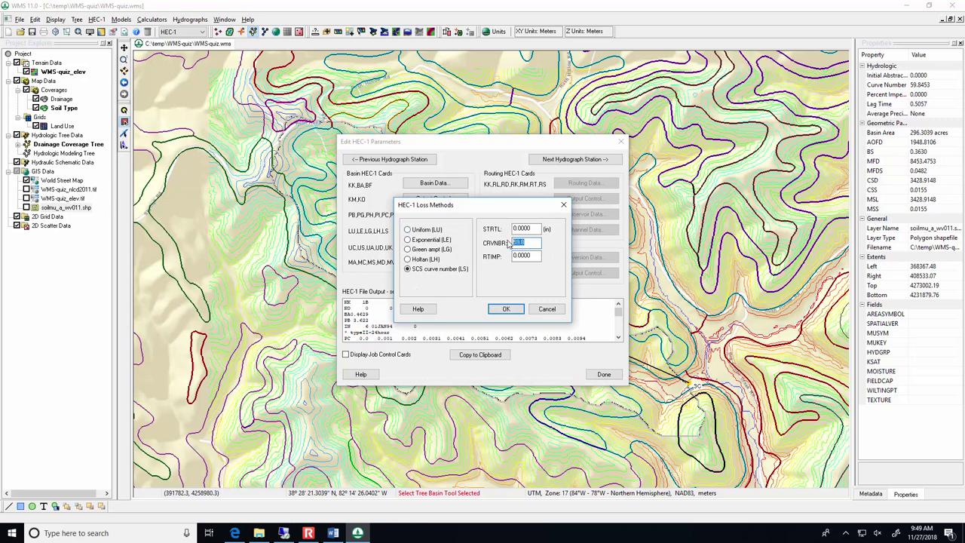
pyautogui.click(506, 309)
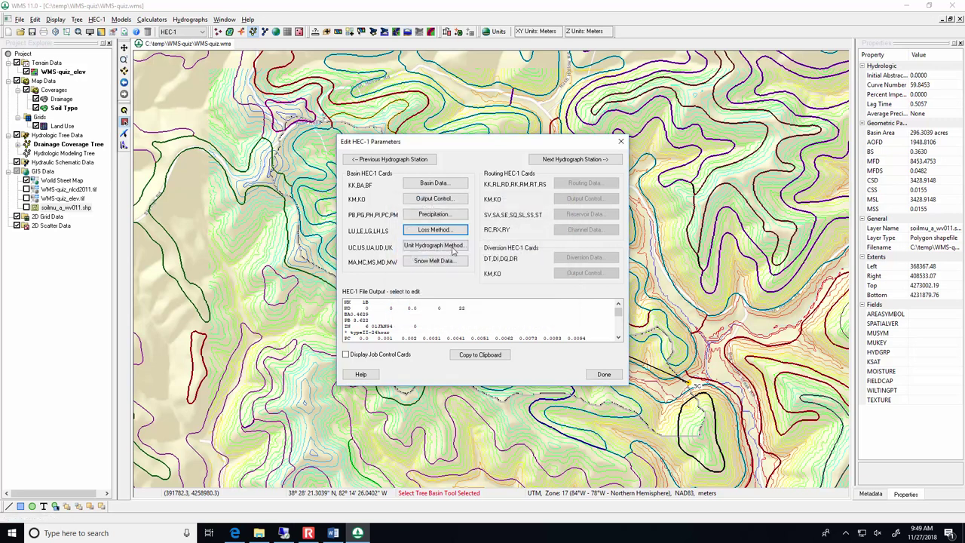
# Compute the SCS dimensionless unit hydrograph's lag time from basin data with the SCS Method, and finish editing the HEC-1 parameters.
pyautogui.click(453, 249)
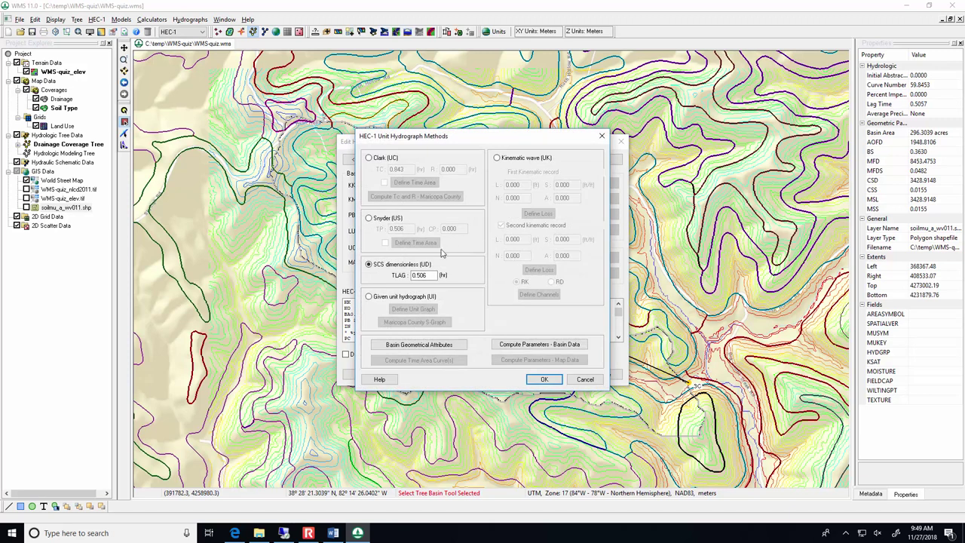
pyautogui.click(529, 345)
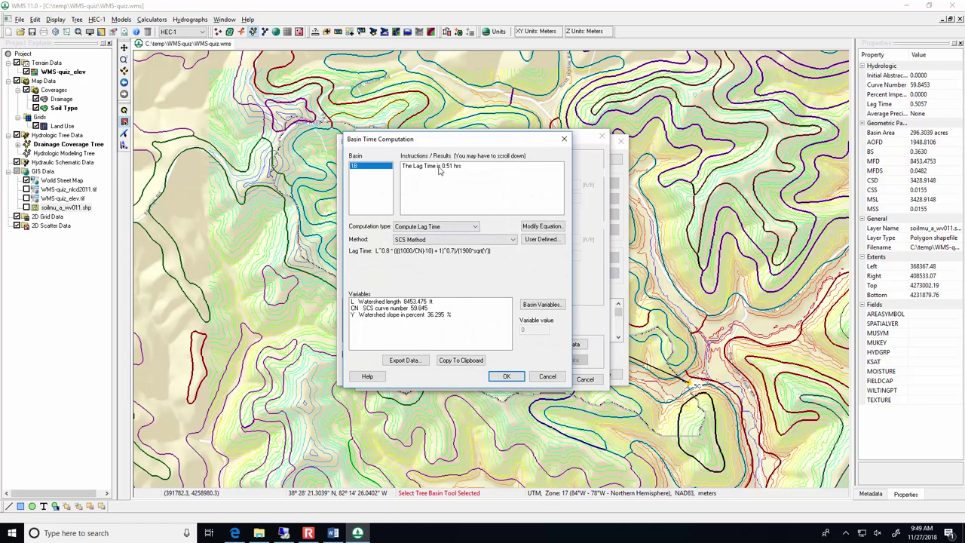
pyautogui.click(506, 376)
pyautogui.click(544, 380)
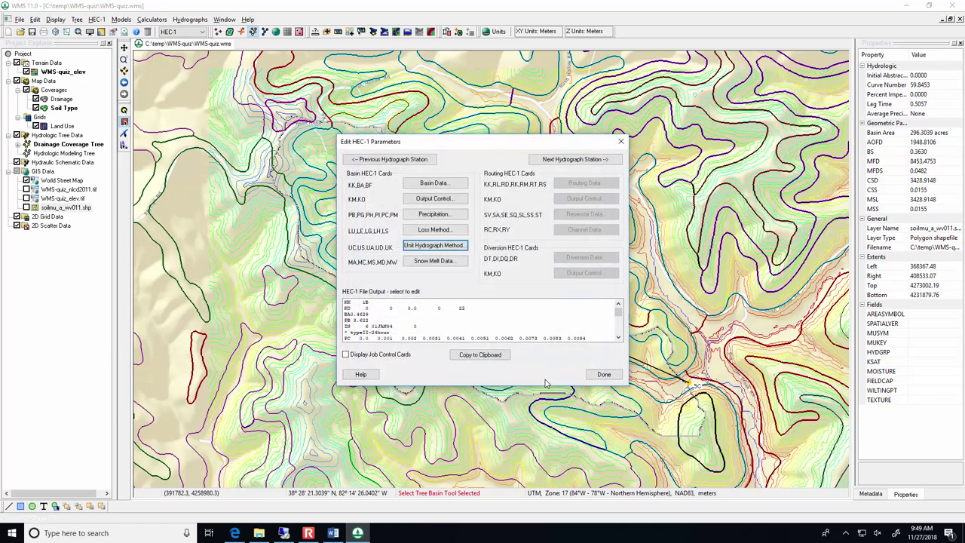
pyautogui.click(601, 375)
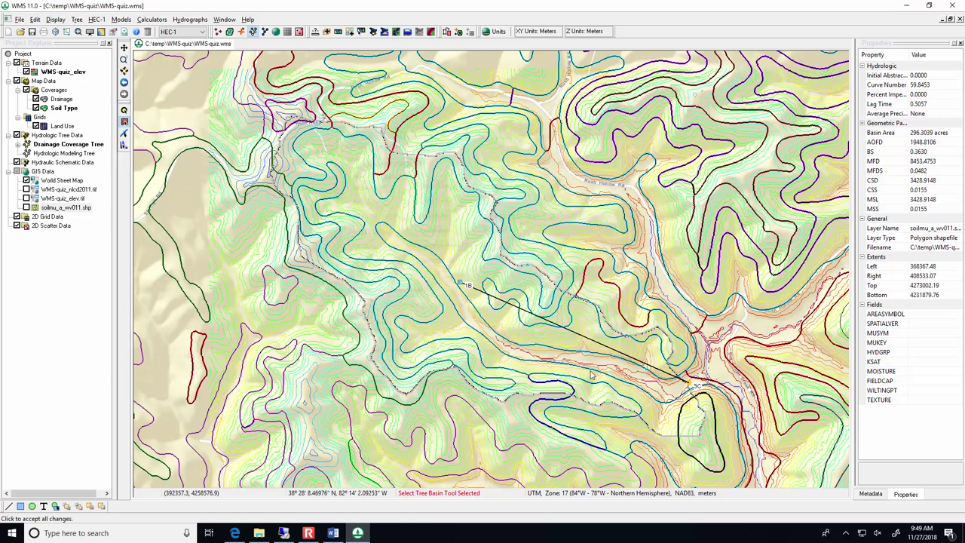
# Accept the HEC-1 job control settings and run the simulation on untitled.hc1, saving the file before the run and reading the solution on exit.
pyautogui.click(96, 19)
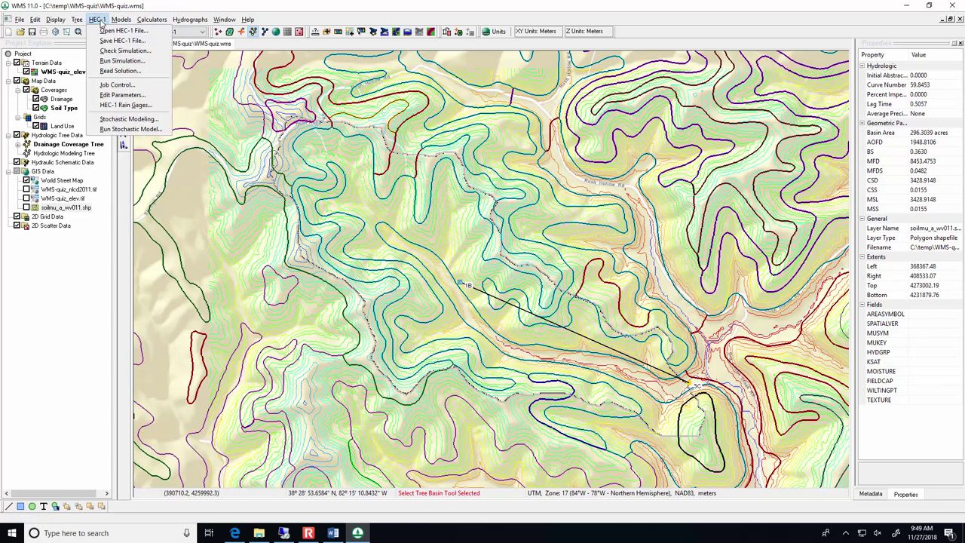
pyautogui.click(117, 85)
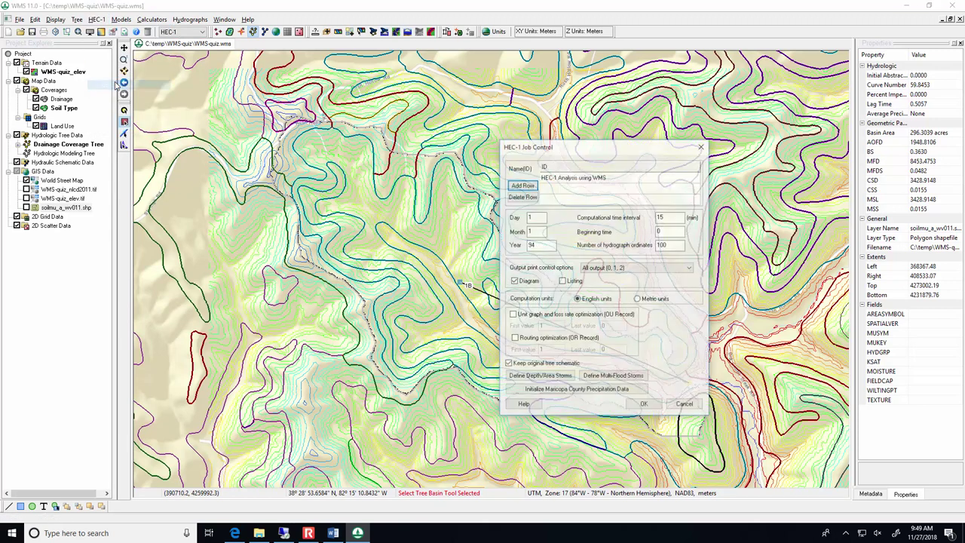
pyautogui.click(646, 405)
pyautogui.click(97, 19)
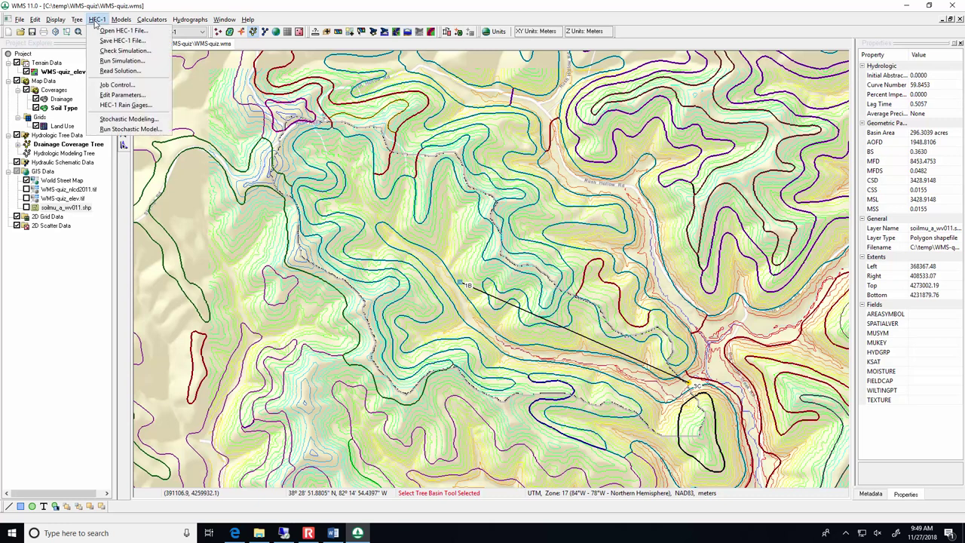
pyautogui.click(123, 60)
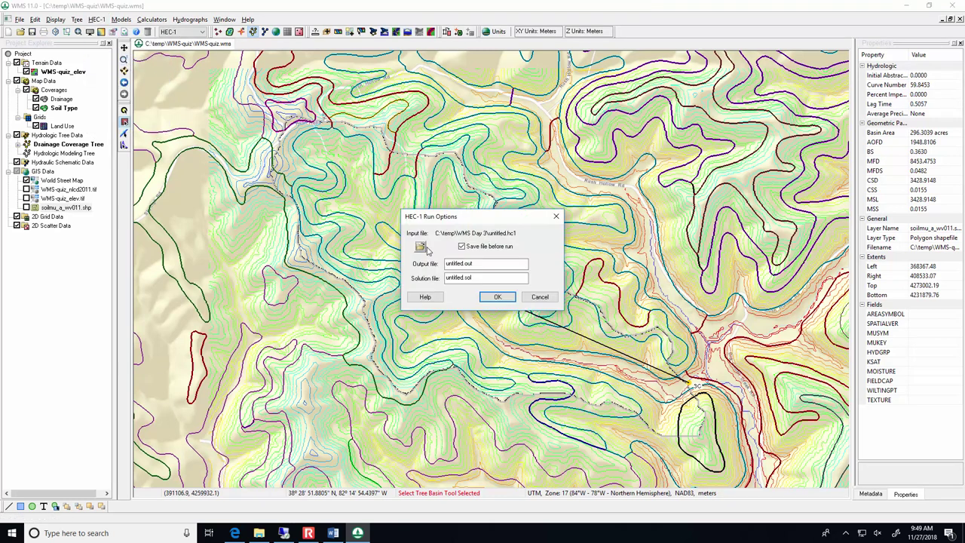
pyautogui.click(496, 296)
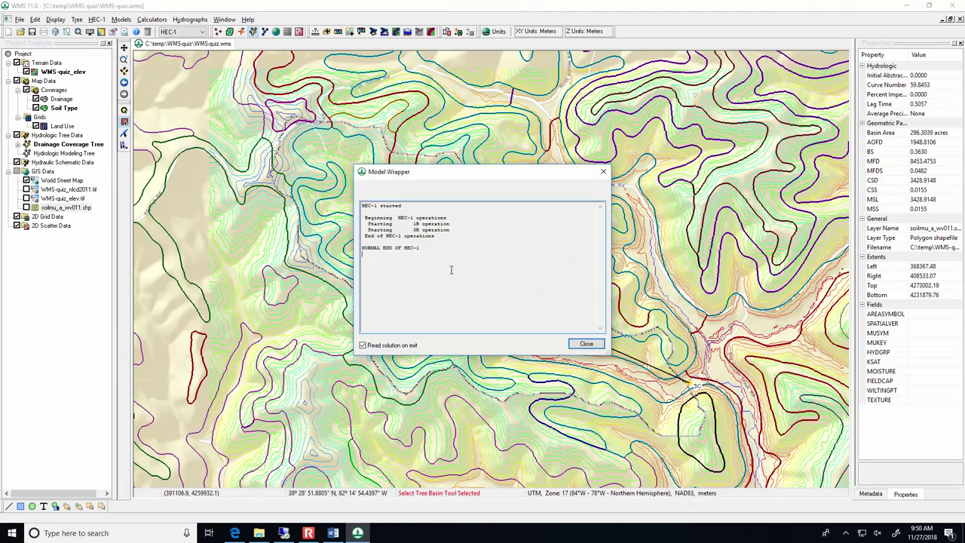
pyautogui.click(592, 343)
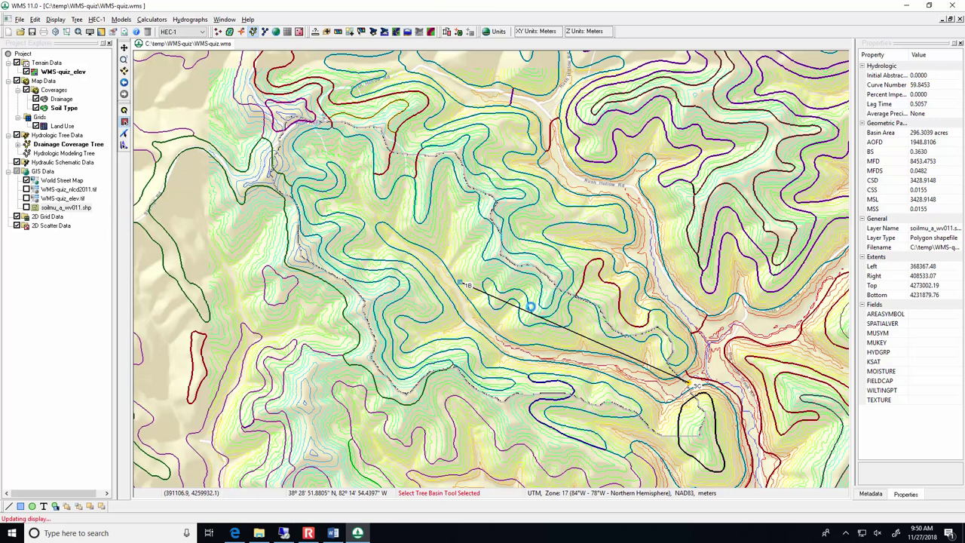
# Open and enlarge basin 1B's hydrograph to read its peak, and replace question c's answer blank in the Word quiz with "Q = 65 cfs".
pyautogui.click(467, 278)
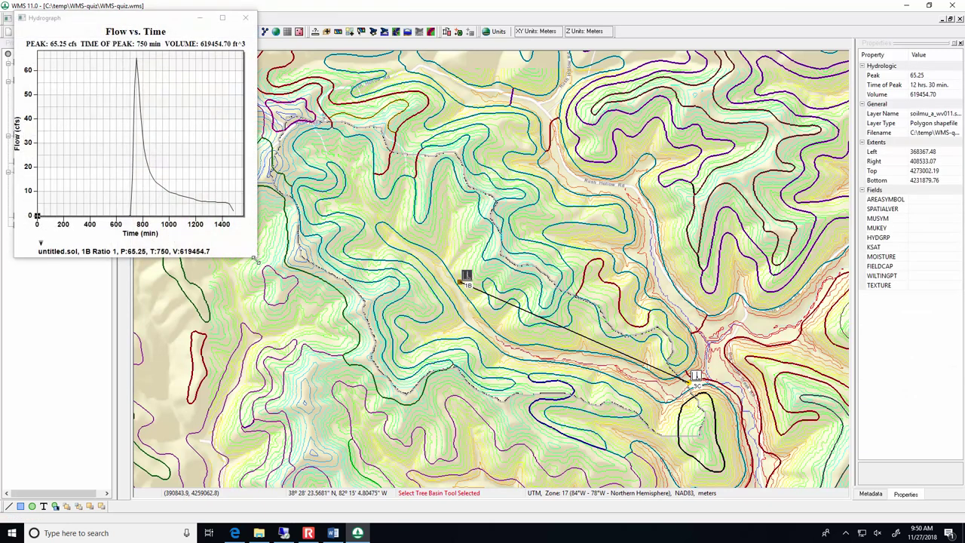
pyautogui.moveTo(255, 257); pyautogui.dragTo(551, 470)
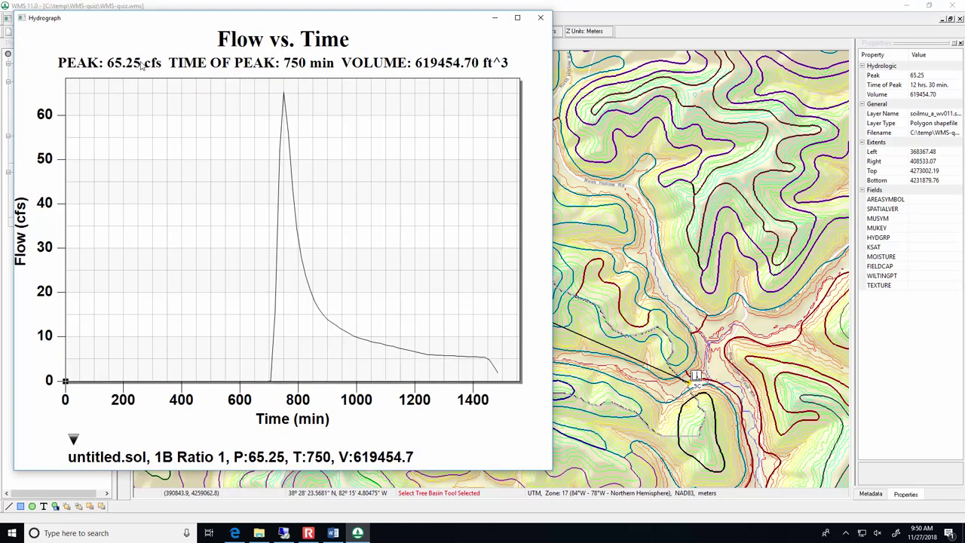
pyautogui.click(332, 533)
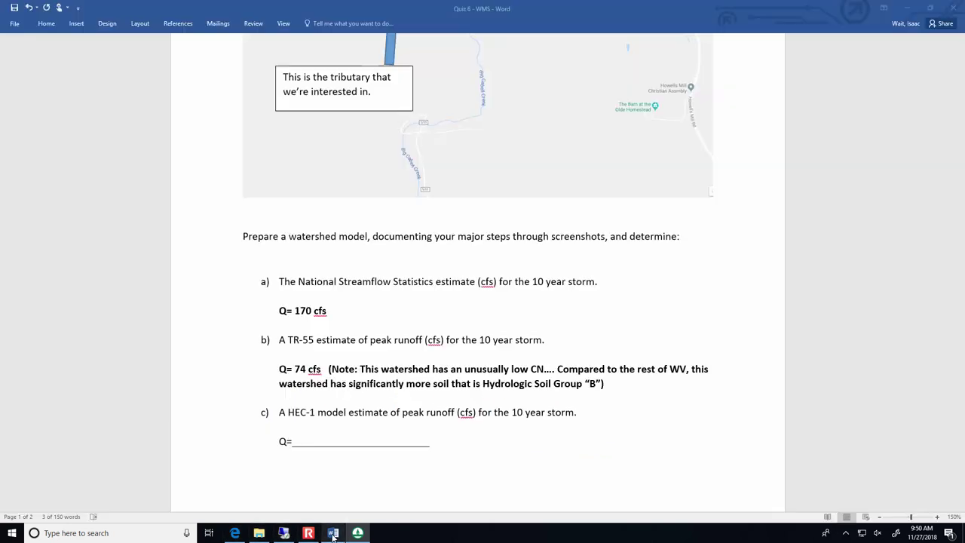
pyautogui.moveTo(430, 444); pyautogui.dragTo(278, 449)
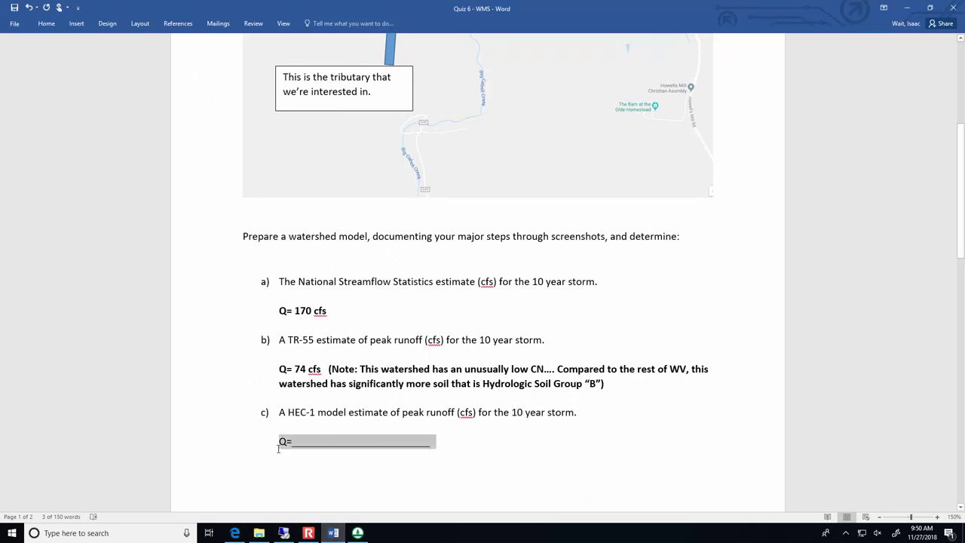
pyautogui.write('Q = 65 cfs')
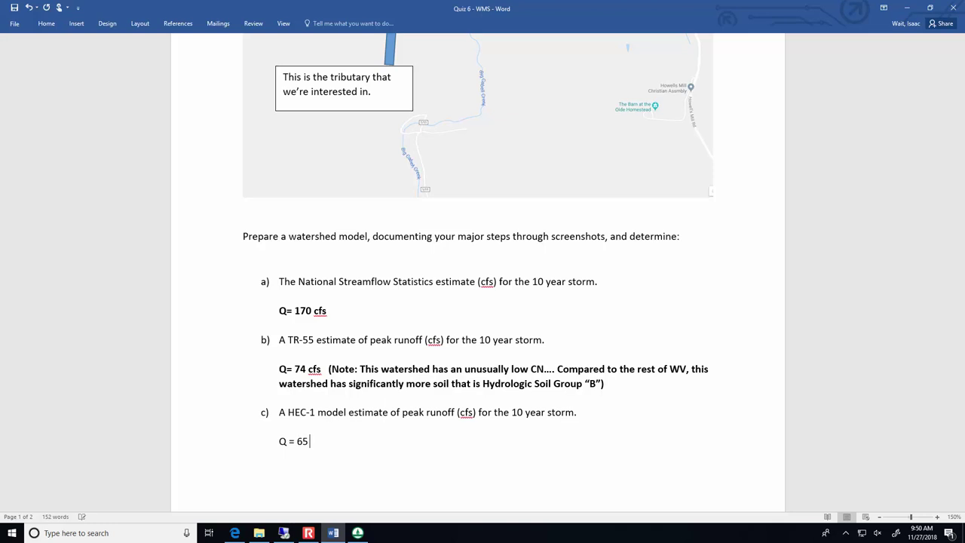
# Make the question c answer bold and place the cursor at the end of that line.
pyautogui.tripleClick(274, 432)
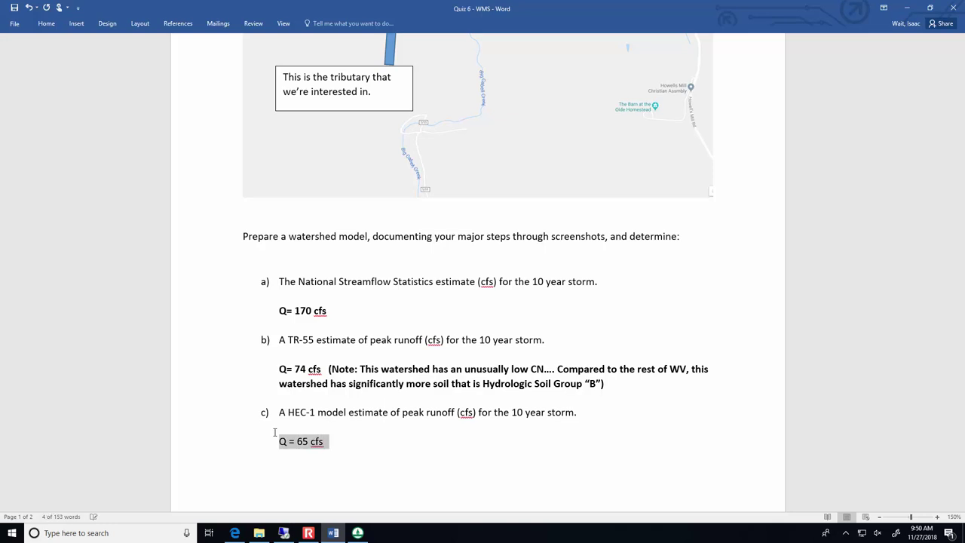
pyautogui.click(47, 24)
pyautogui.click(86, 56)
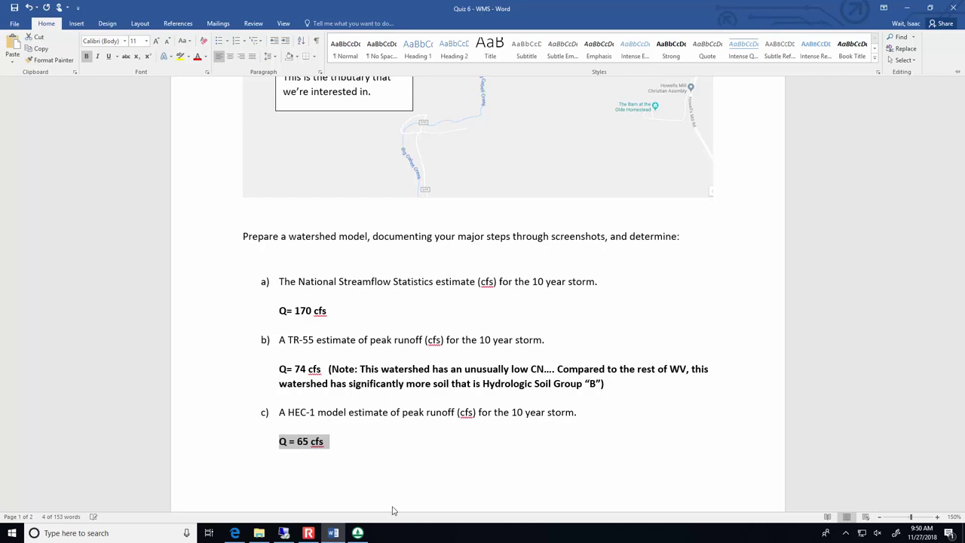
pyautogui.click(368, 453)
pyautogui.click(360, 446)
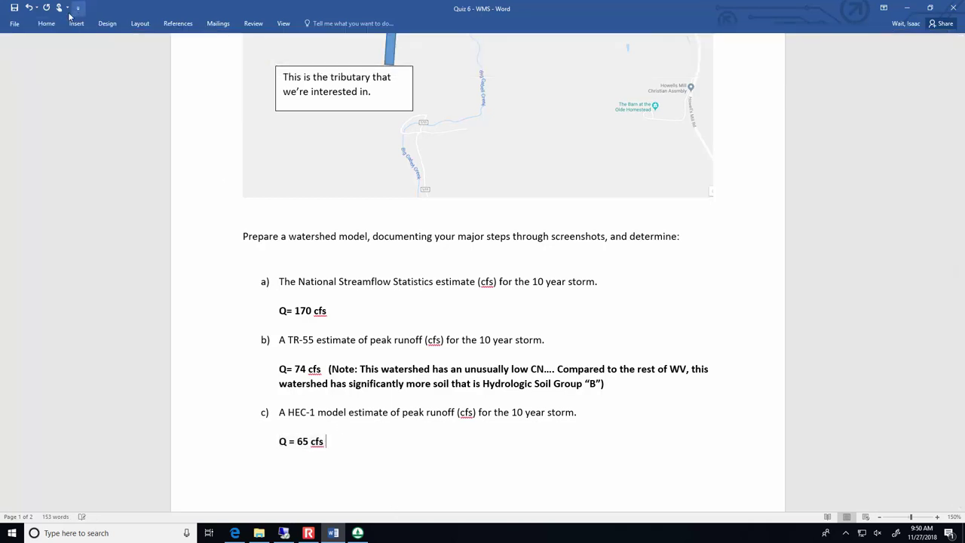
# Begin a non-bold note after question c's answer: "(Again, this low peak flow rate – compared to the NSS estimate –".
pyautogui.click(42, 26)
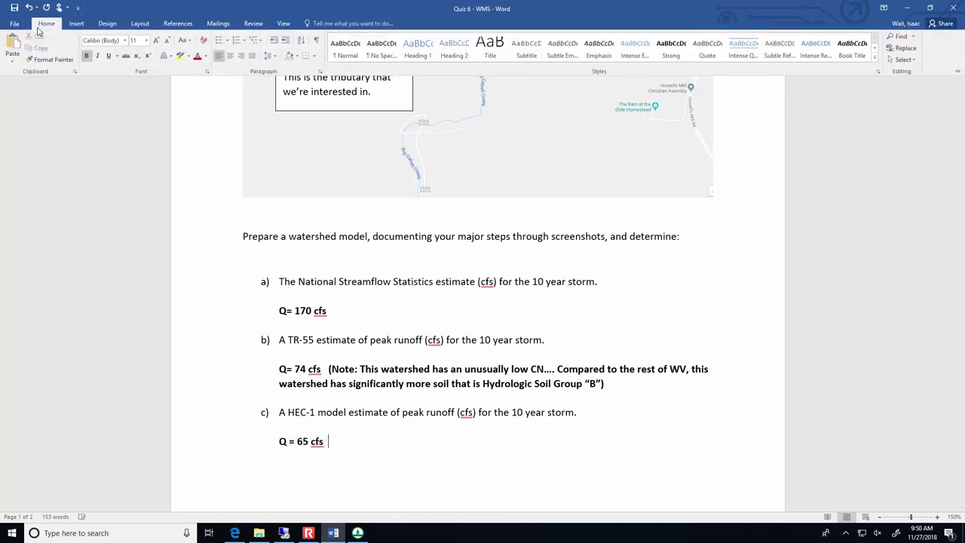
pyautogui.click(87, 57)
pyautogui.write('(A')
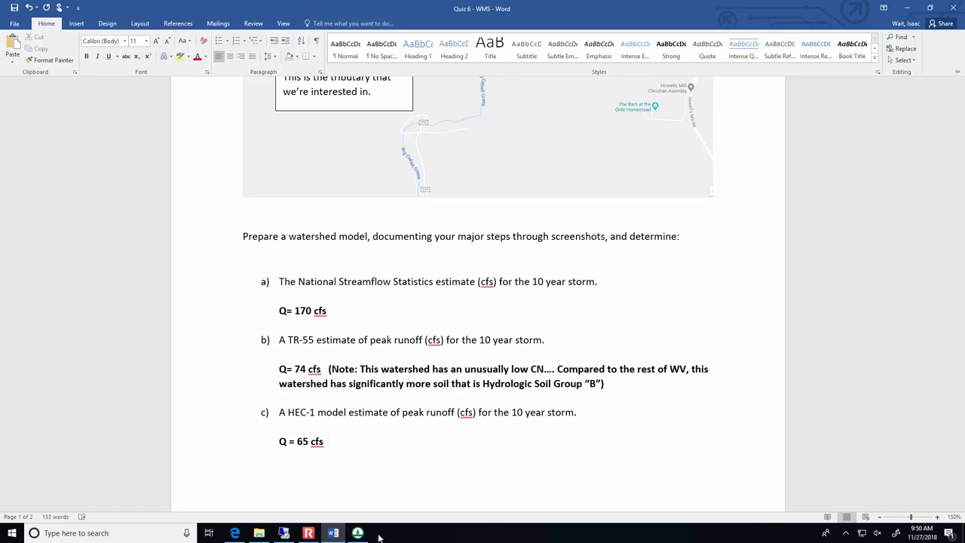
pyautogui.write('gain')
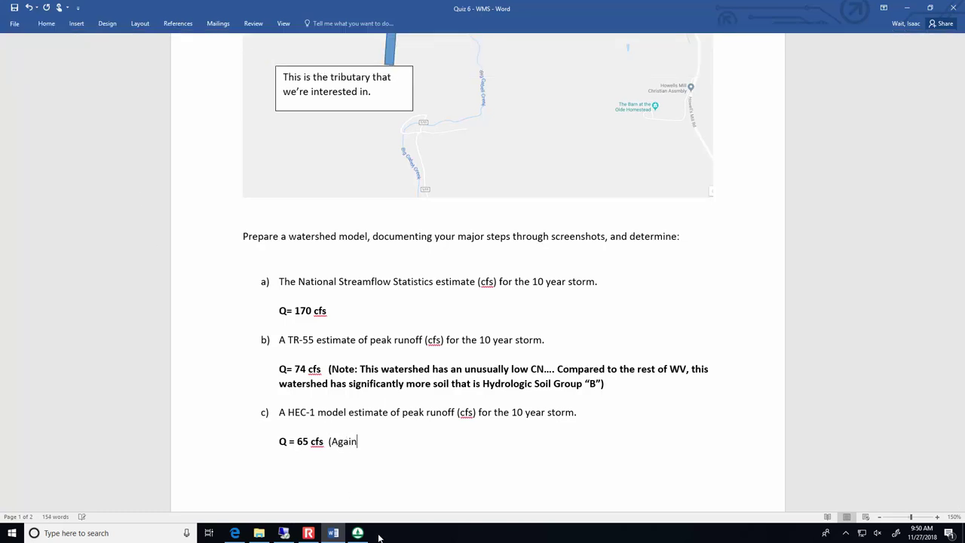
pyautogui.write(', this low peak flow rate')
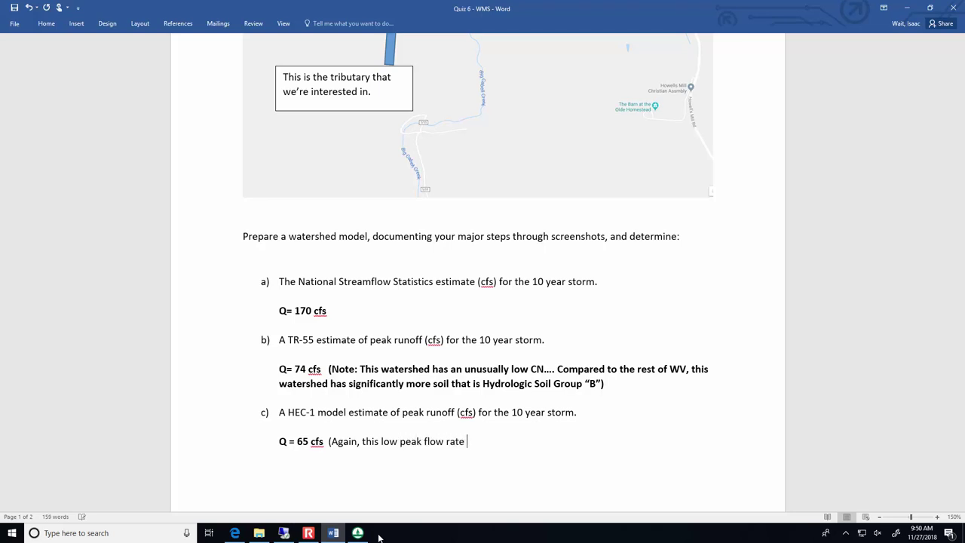
pyautogui.write(' -- compared to the NSS estimate --')
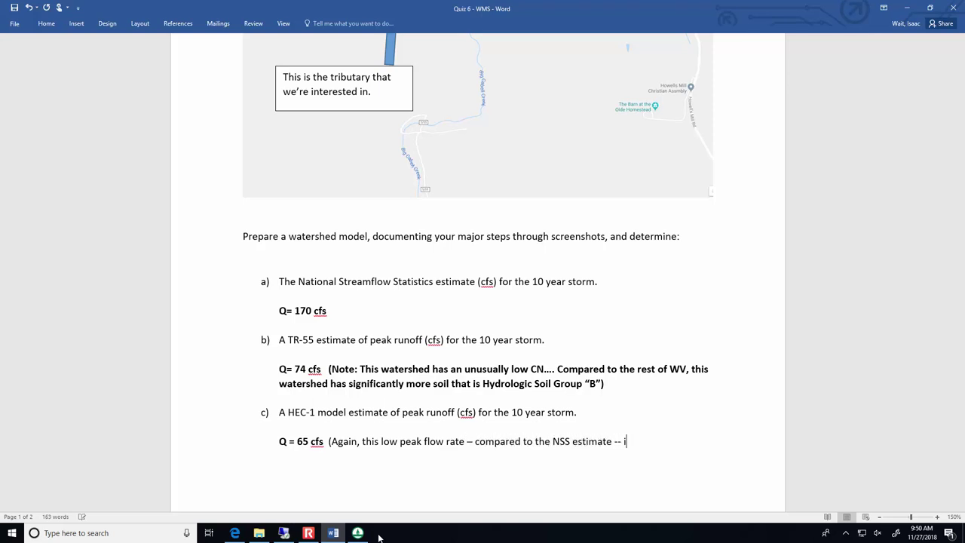
# Continue the note: "is due to the unusually high fraction of the watershed that has class B soils… that is bringing down the curve number for the watershed".
pyautogui.write(' is due to the unusually high frac')
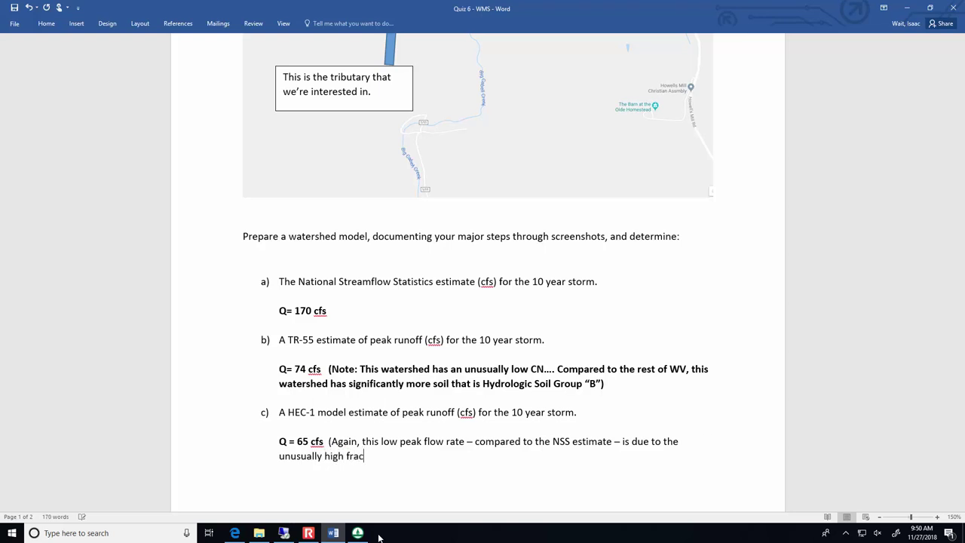
pyautogui.write('tion of the warshed that has clas')
pyautogui.write('s B so')
pyautogui.write('ils... thi')
pyautogui.write('at')
pyautogui.press('BackSpace')
pyautogui.write('at is bringing down the curve number')
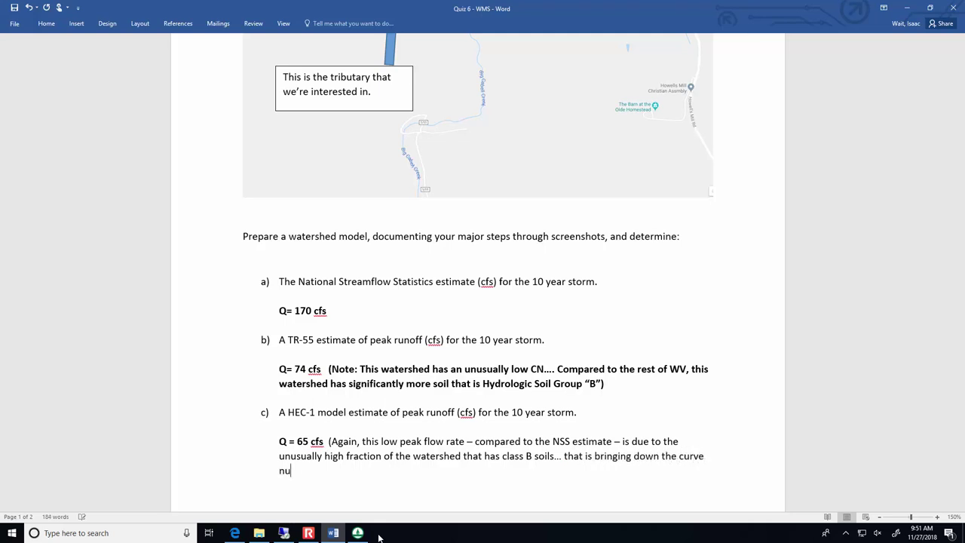
pyautogui.write(' for the watershed')
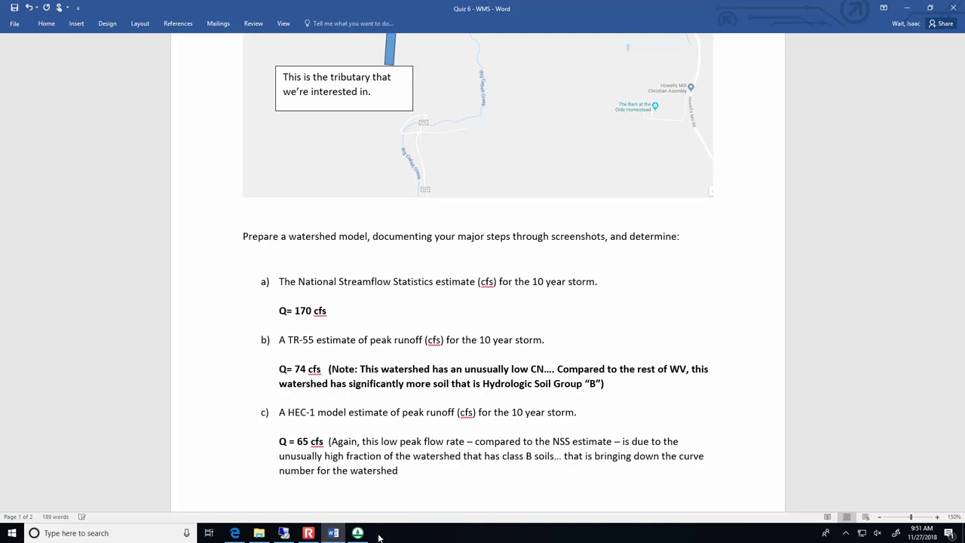
# Extend question c's note with "to a degree that is not usual in the rest of WV, which is what the NSS model is calibrated".
pyautogui.write('to a degree that is not usual in the rest of WV, which is what the NSS model is calibrated')
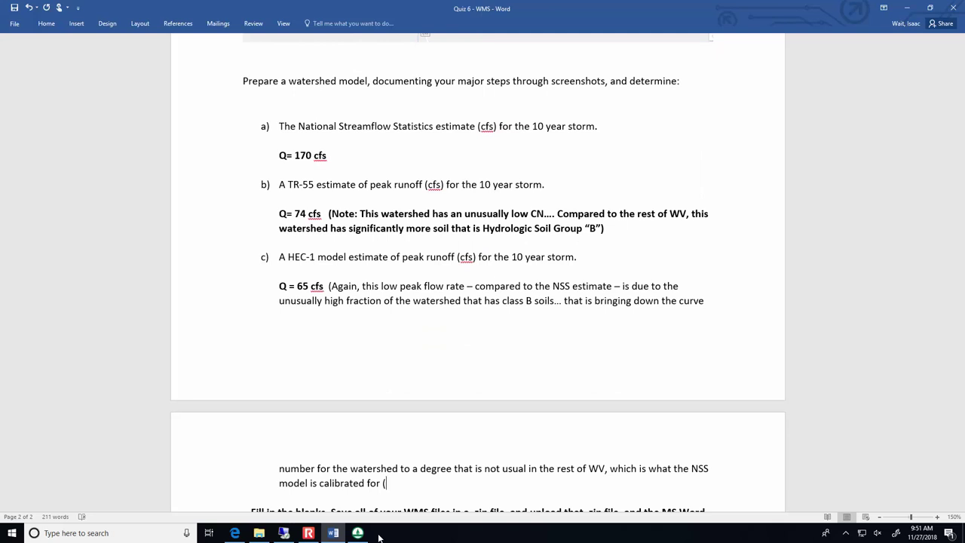
# Finish question c's note with "for (i.e., general conditions across the state of WV, rather than in this particular watershed).)" and start a new line.
pyautogui.write(' for (i.e., general conditions across the state of WV, rather th')
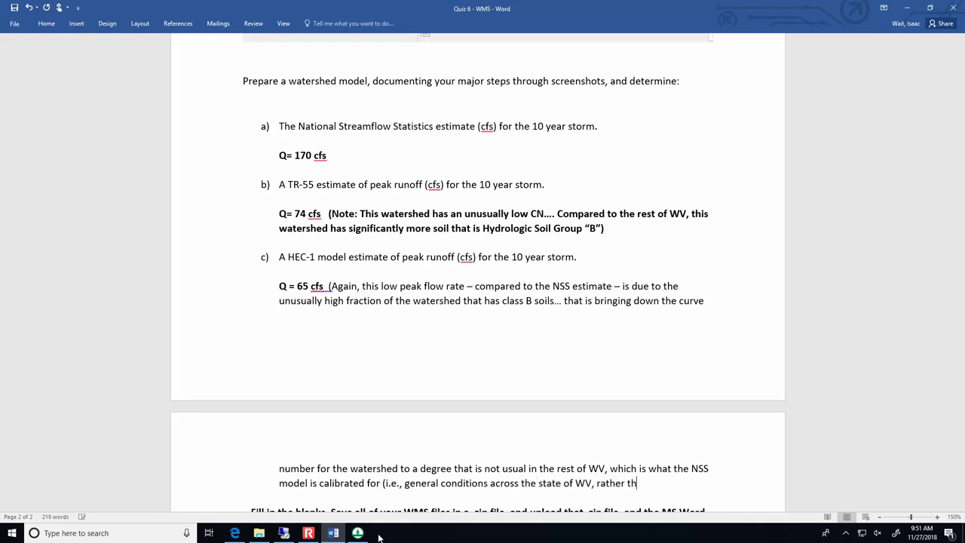
pyautogui.write('an in this particular watershed).')
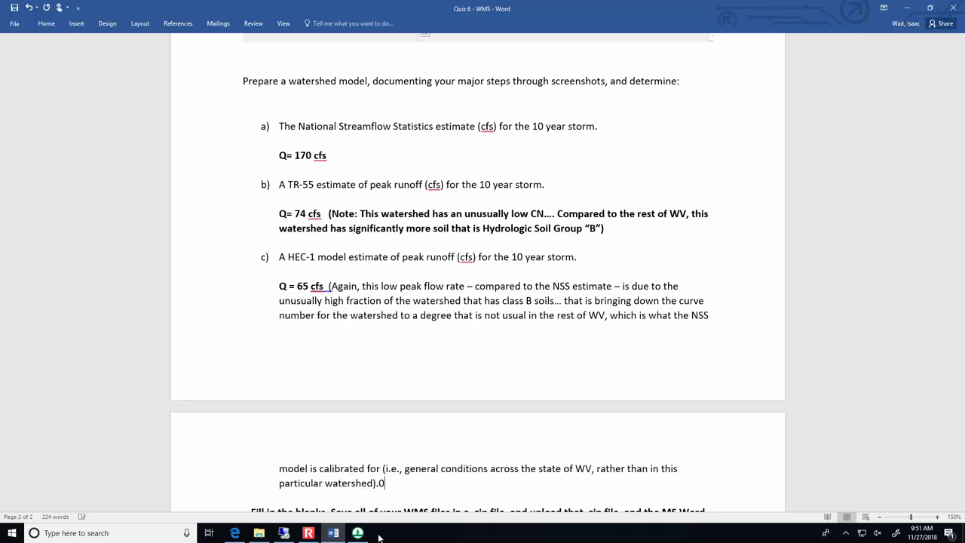
pyautogui.press('Return')
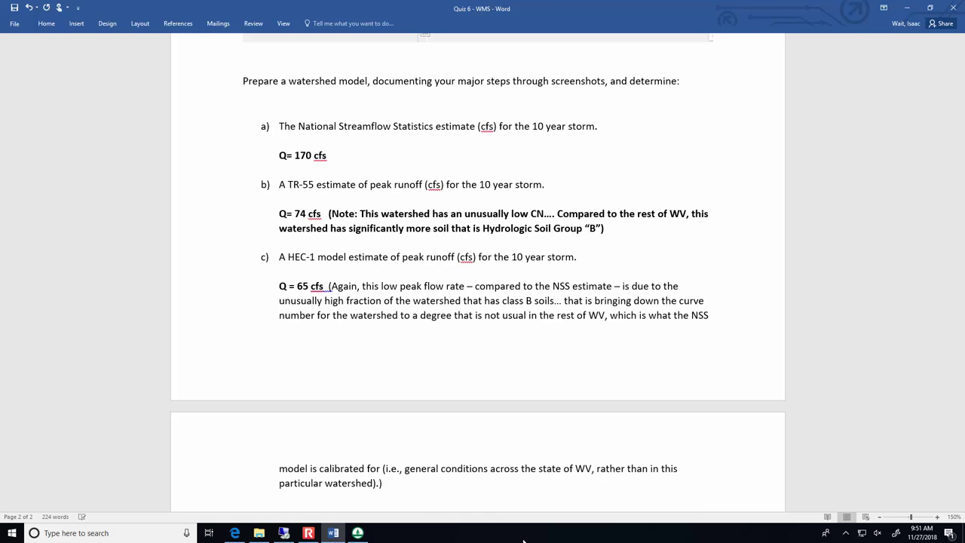
# Check the system clock and add the line "Finish time: 9:51 am. (Start time… around 9:40 am….?)" below question c's note.
pyautogui.click(924, 532)
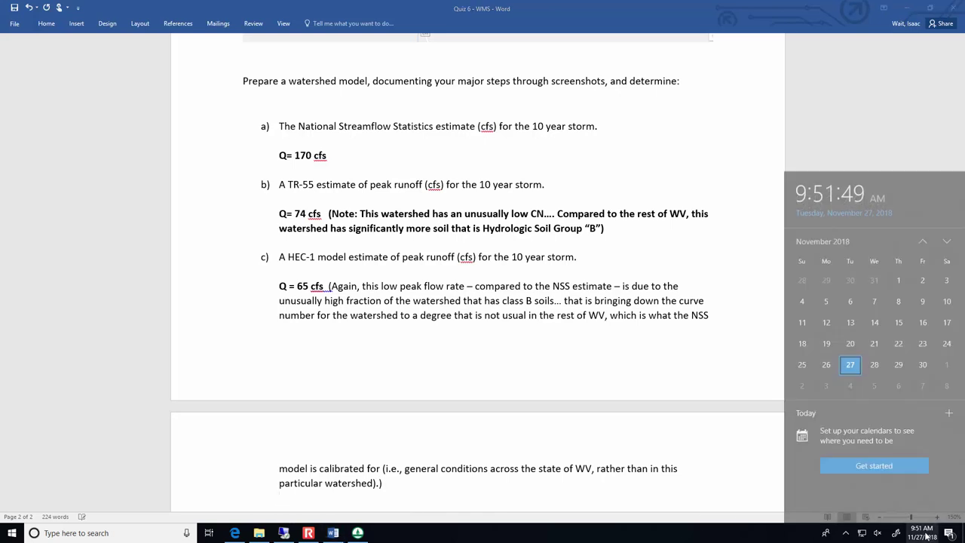
pyautogui.click(493, 477)
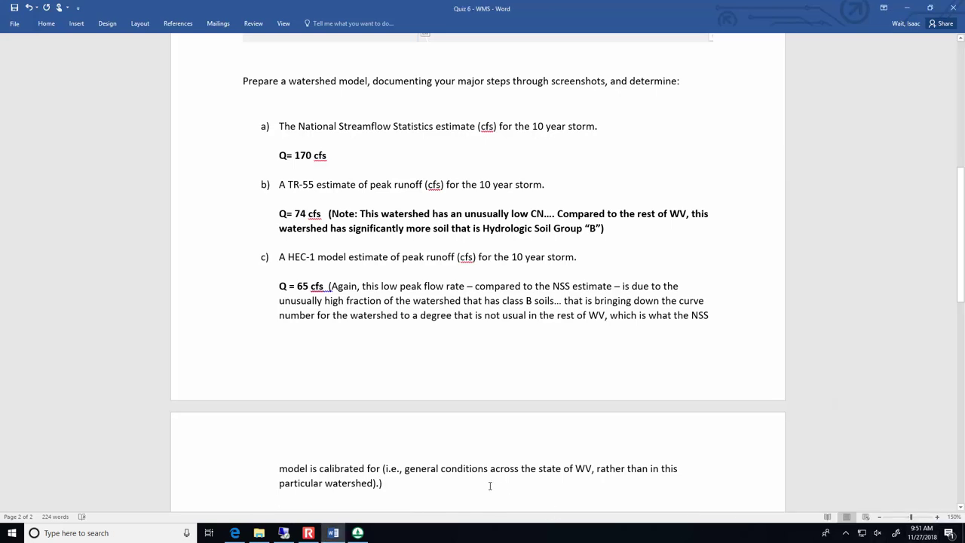
pyautogui.scroll(-1, 489, 485)
pyautogui.write('Finish time')
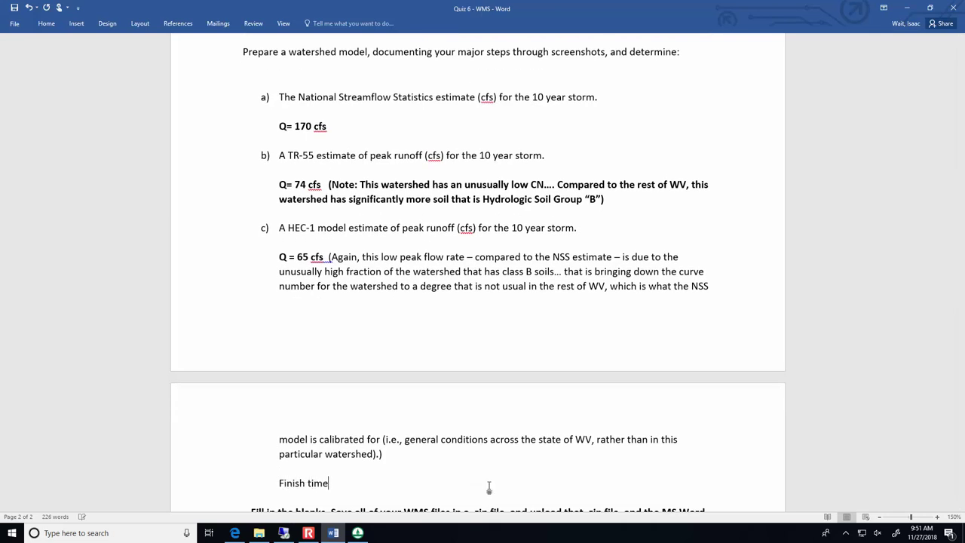
pyautogui.write(': 9:51 am.  (start time... around 9:')
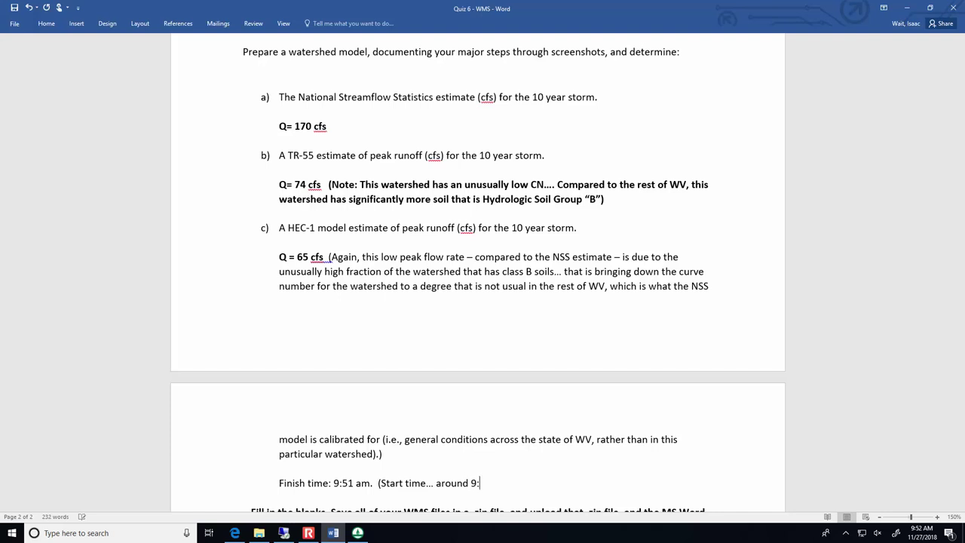
pyautogui.write('40 am....?)')
pyautogui.click(309, 533)
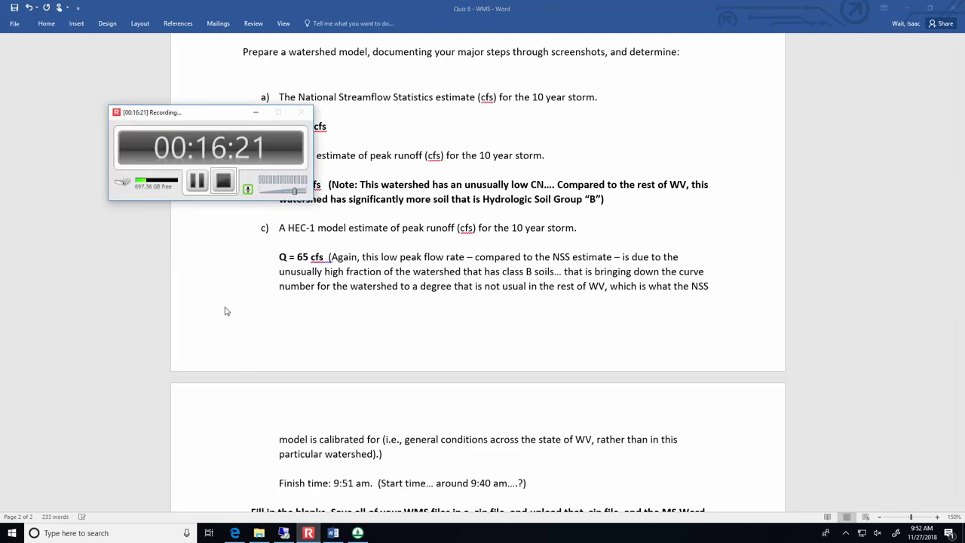
pyautogui.click(197, 180)
# Add a blank line below the document's closing .zip and .docx submission instructions.
pyautogui.scroll(-2, 241, 221)
pyautogui.click(399, 428)
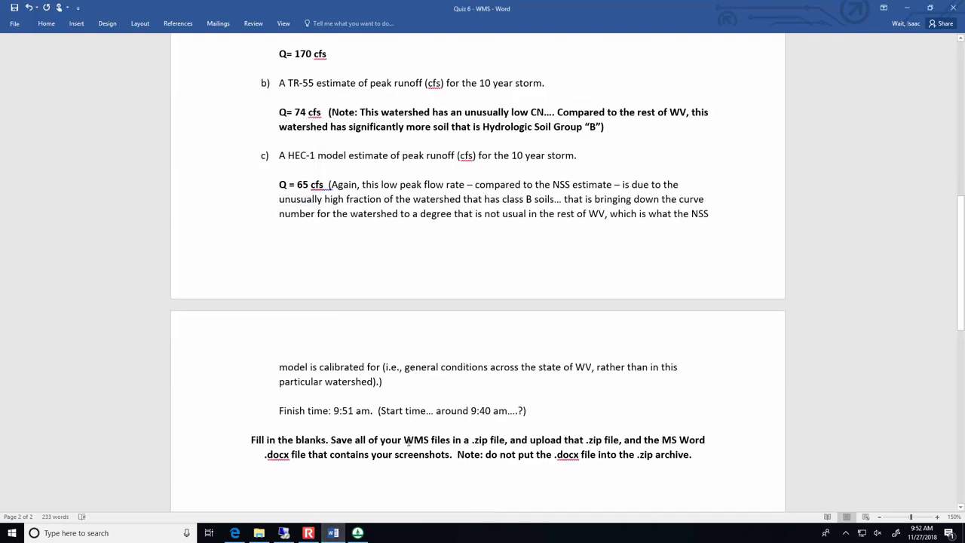
pyautogui.moveTo(407, 453); pyautogui.dragTo(445, 454)
pyautogui.scroll(-2, 904, 392)
pyautogui.click(553, 455)
pyautogui.press('Return')
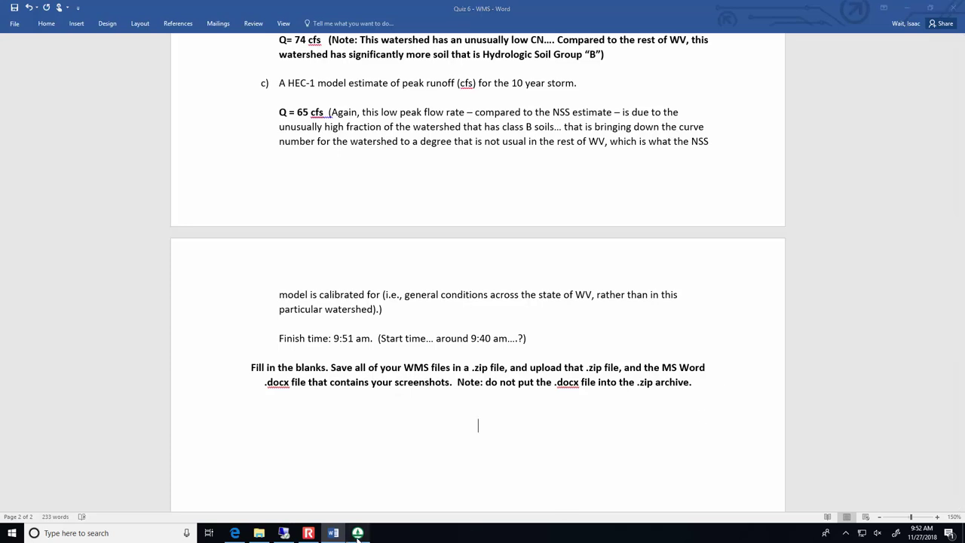
# Switch to WMS, select the NSS model, and review basin 1B's National Streamflow Statistics results in an enlarged dialog before closing it.
pyautogui.click(357, 533)
pyautogui.click(546, 16)
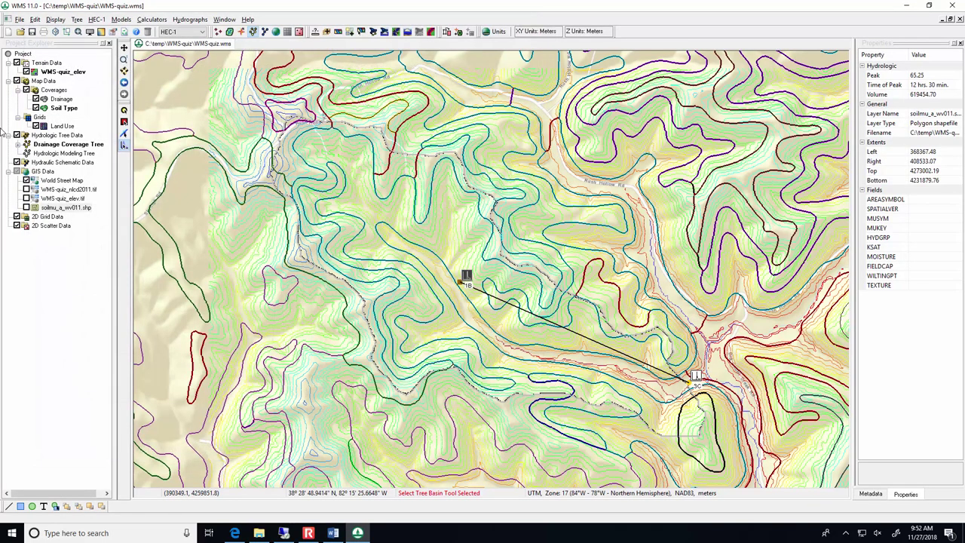
pyautogui.click(187, 33)
pyautogui.click(168, 67)
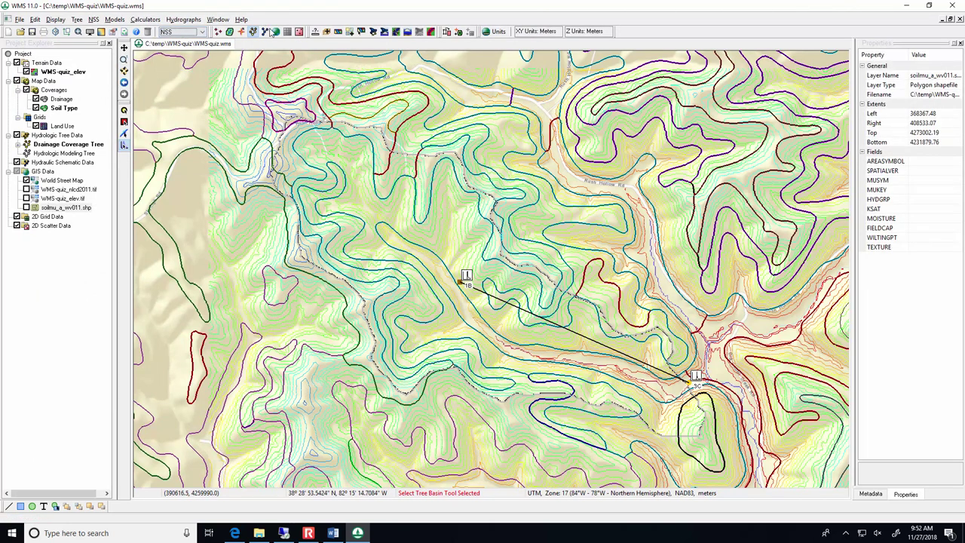
pyautogui.click(466, 276)
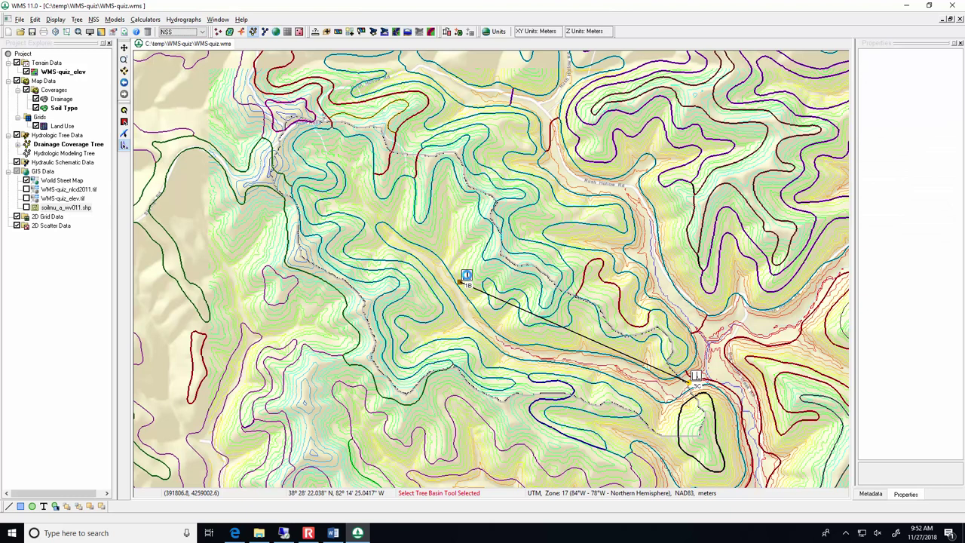
pyautogui.click(467, 278)
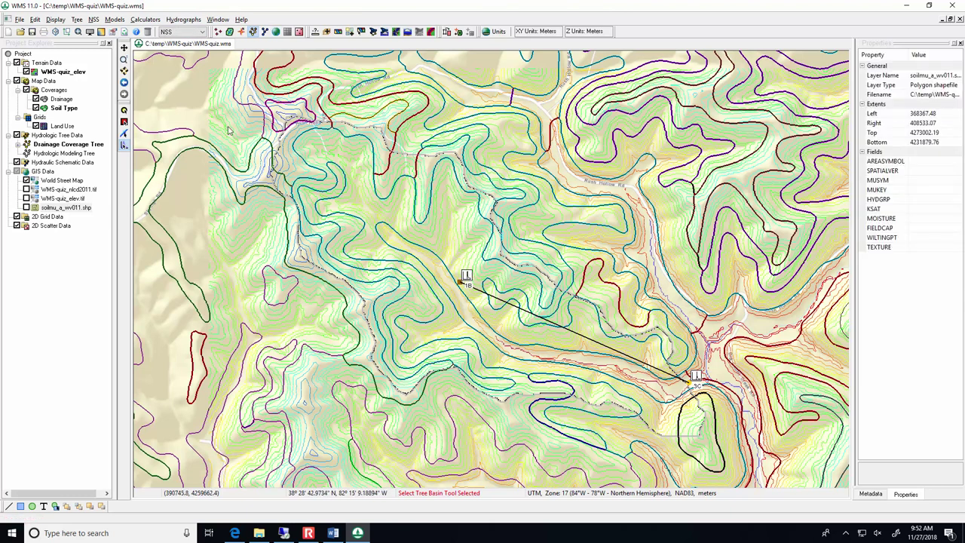
pyautogui.doubleClick(460, 281)
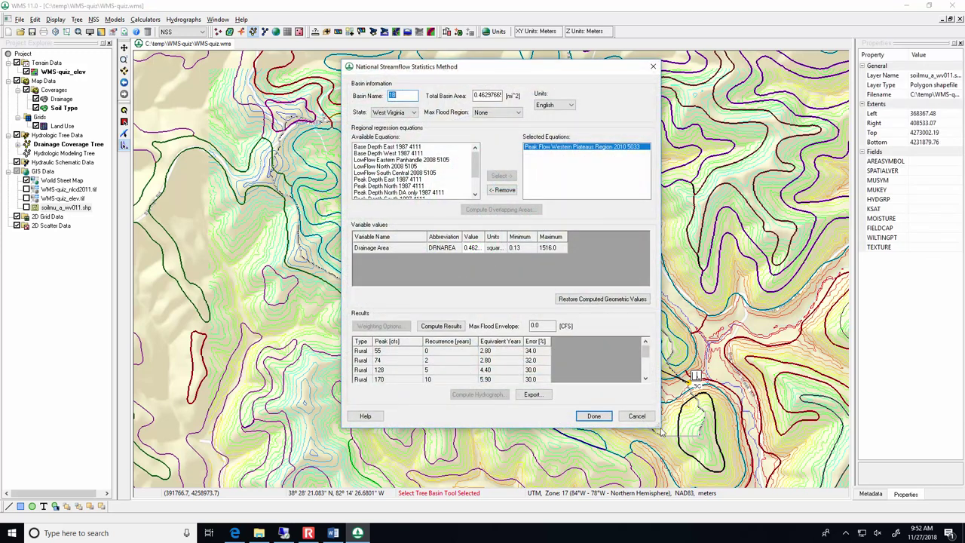
pyautogui.moveTo(655, 424); pyautogui.dragTo(682, 458)
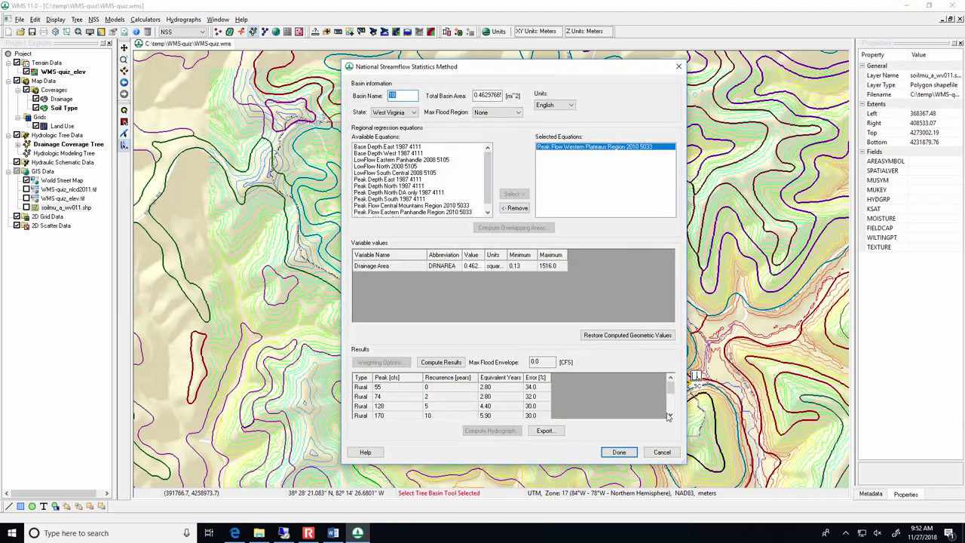
pyautogui.moveTo(421, 73); pyautogui.dragTo(668, 101)
pyautogui.click(62, 99)
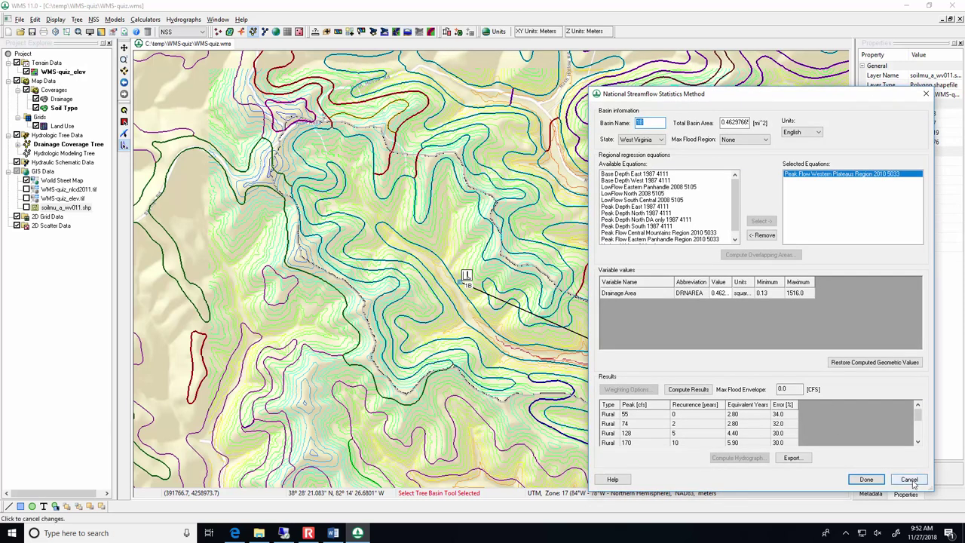
pyautogui.press('Return')
# Activate the Drainage coverage in WMS and paste a screenshot of the delineated watershed below the instructions in the Word quiz.
pyautogui.click(62, 99)
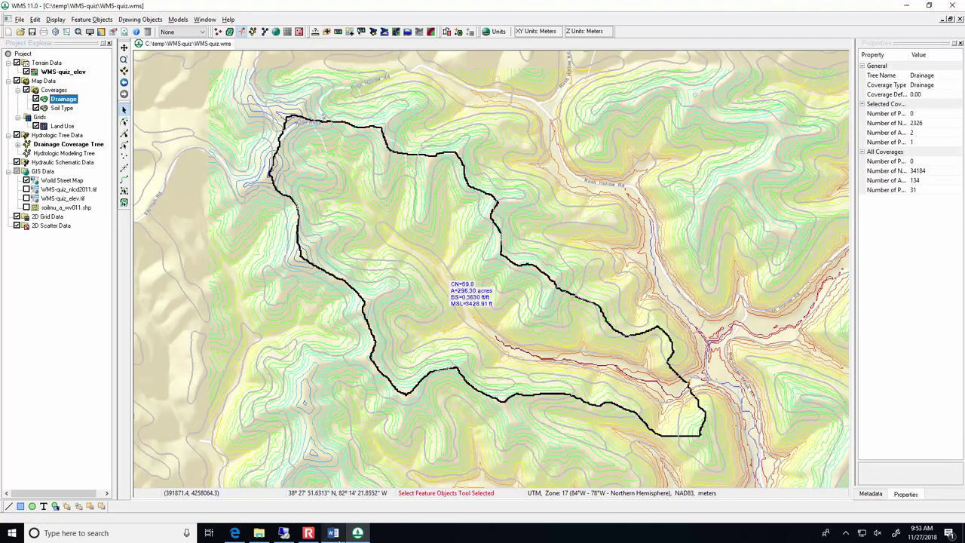
pyautogui.click(332, 532)
pyautogui.hotkey('ctrl', 'v')
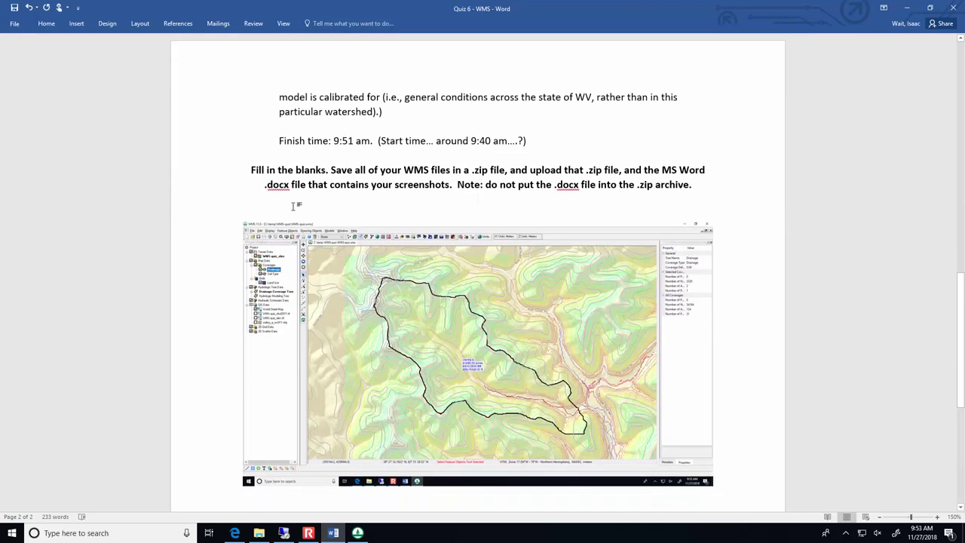
# Add the heading "Watershed Delineation (Area: 296 acres)" above the pasted screenshot, checking the basin area in WMS.
pyautogui.press('Return')
pyautogui.write('Wate')
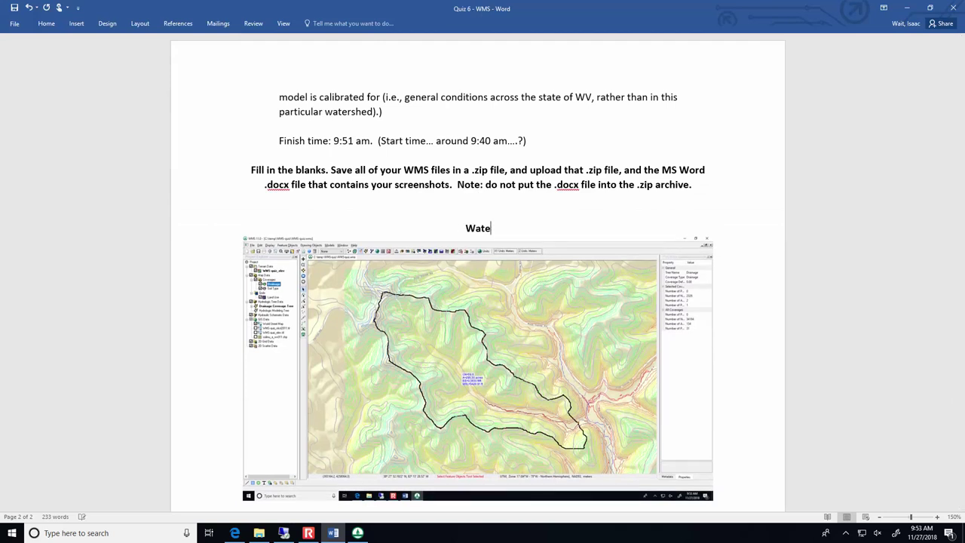
pyautogui.write('rshed Delineatio')
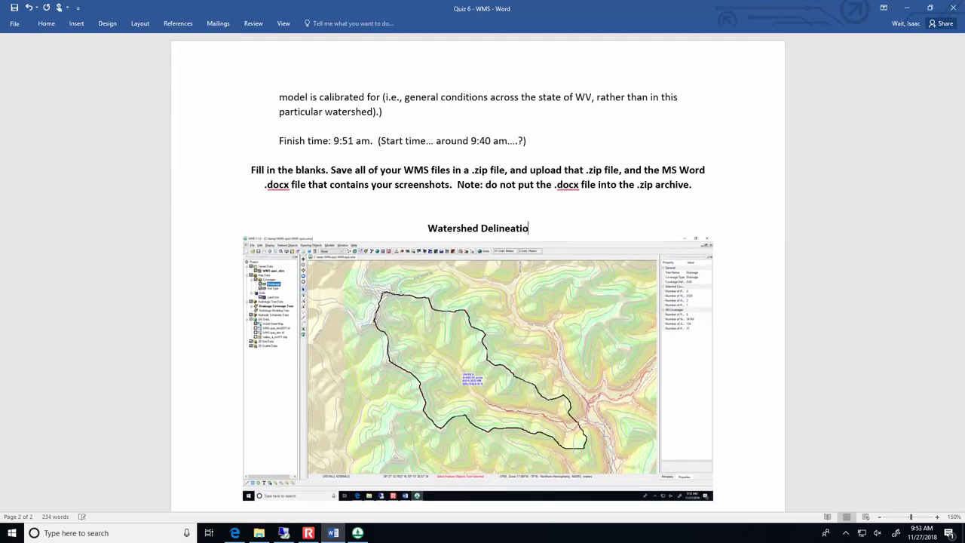
pyautogui.write('n  (Area')
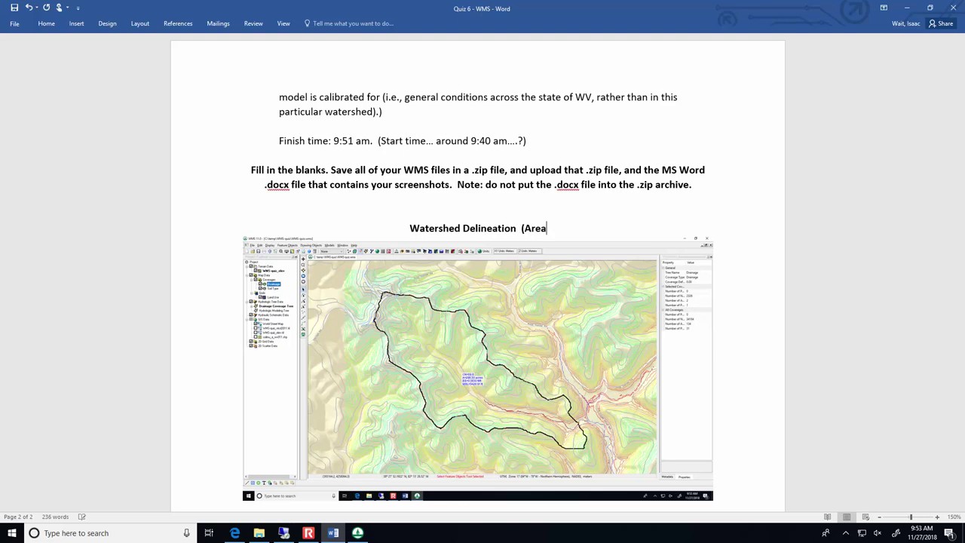
pyautogui.write(':')
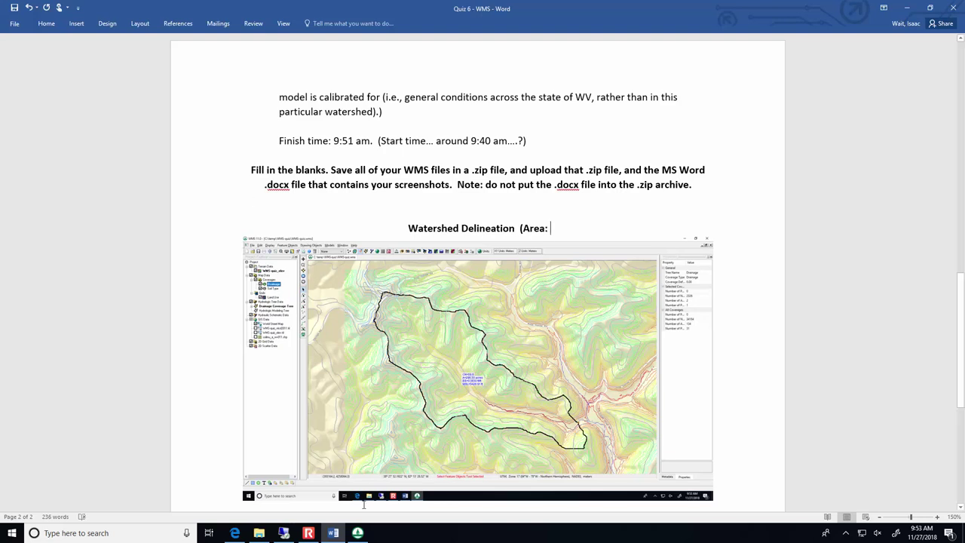
pyautogui.click(357, 533)
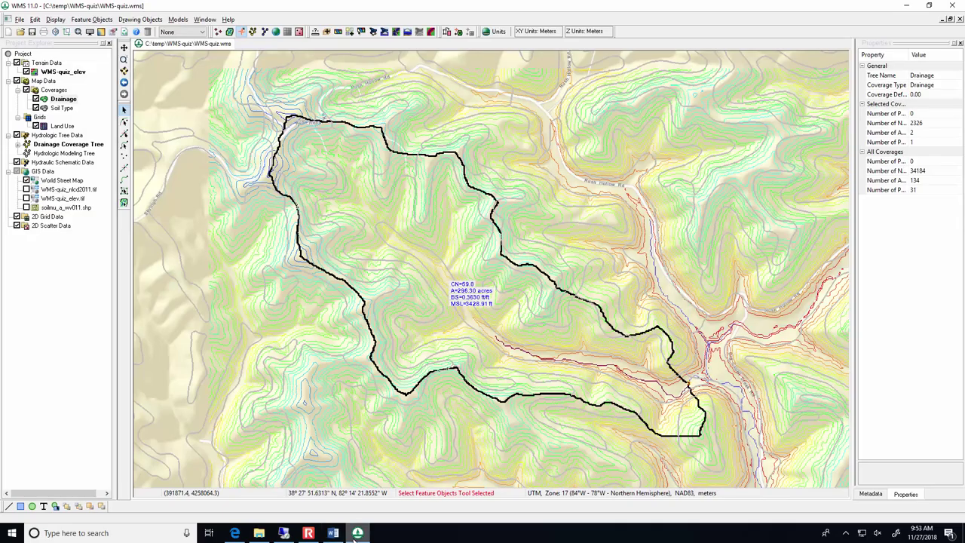
pyautogui.click(354, 535)
pyautogui.write('296 acres)')
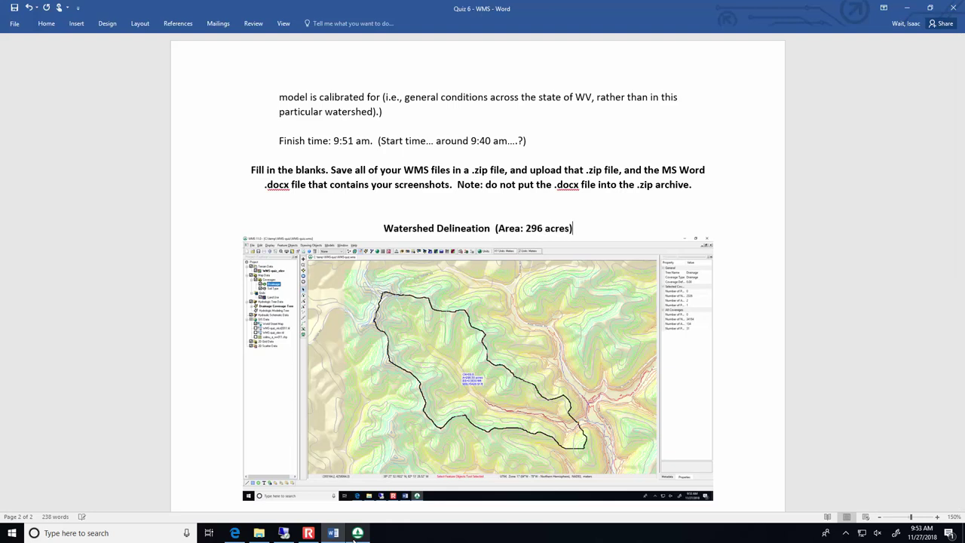
pyautogui.scroll(-2, 512, 451)
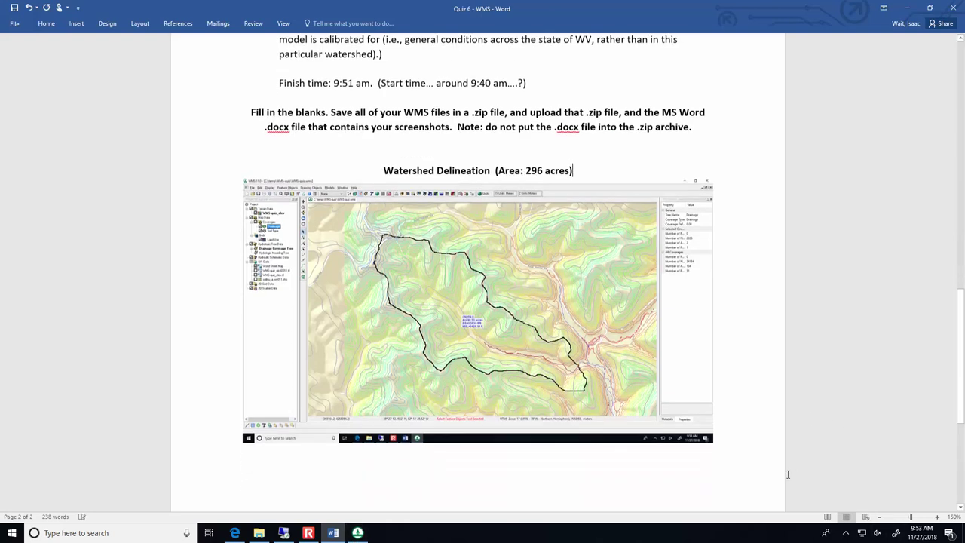
# Add a new empty line below the watershed delineation screenshot in the document.
pyautogui.click(513, 451)
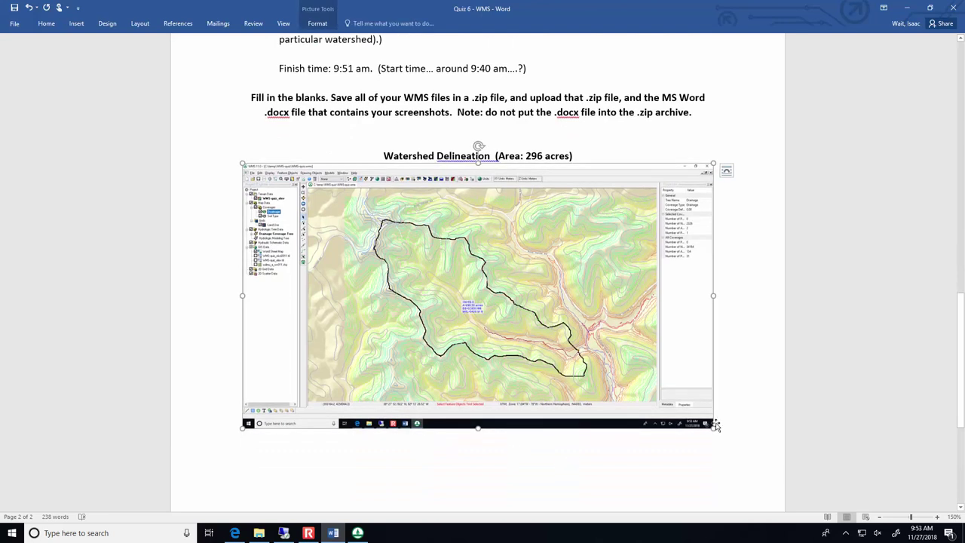
pyautogui.click(720, 417)
pyautogui.press('Return')
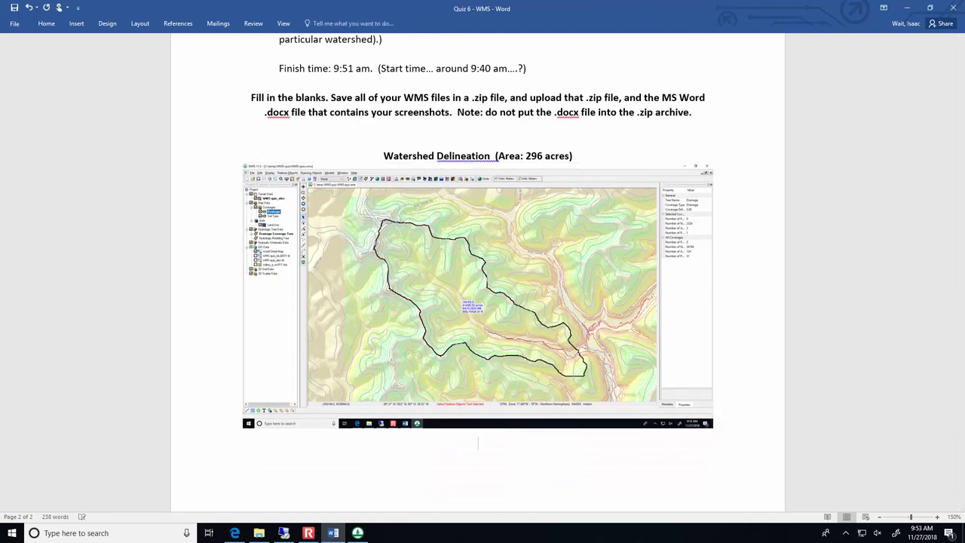
# In WMS, show the soilmu_a_wv011.shp layer briefly, hide it again, and make the Soil Type coverage active.
pyautogui.click(359, 533)
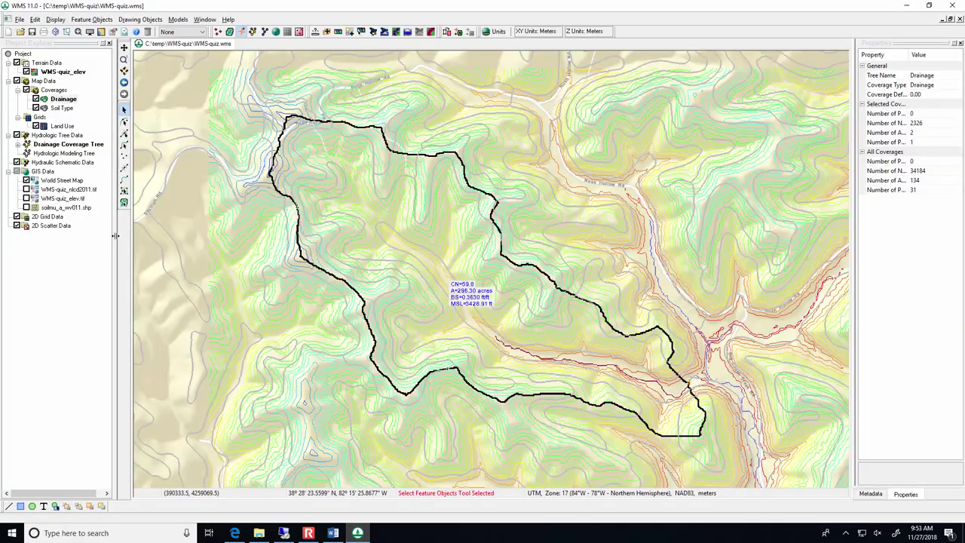
pyautogui.click(27, 207)
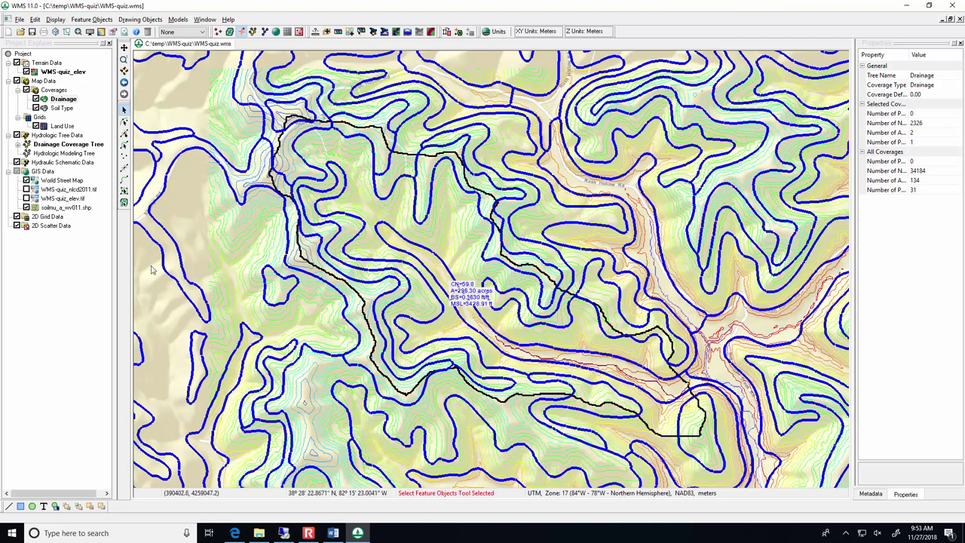
pyautogui.click(26, 208)
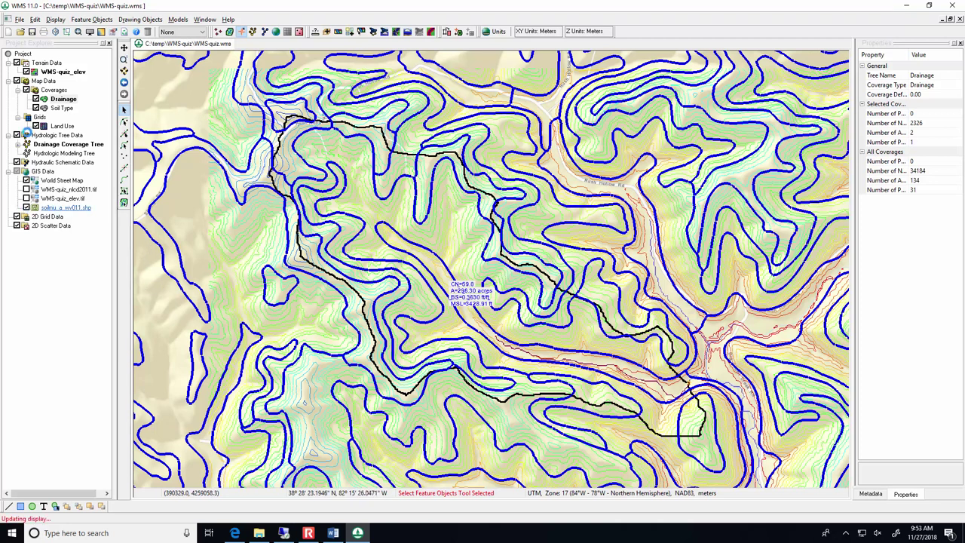
pyautogui.click(62, 110)
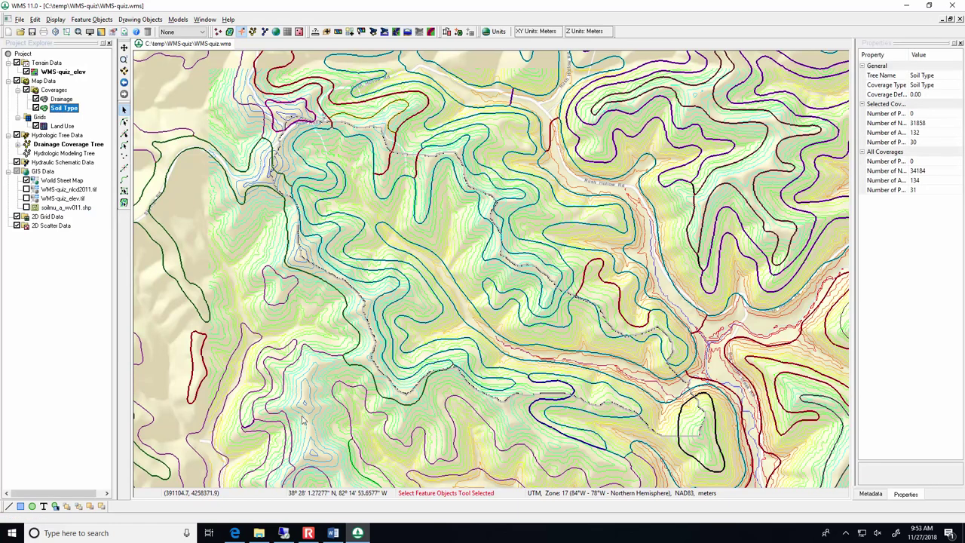
# In the Word document, enter the heading "Soil Type Coverage Shown" and paste the WMS screenshot under it.
pyautogui.click(331, 532)
pyautogui.write('Soil Type Coverage SHown')
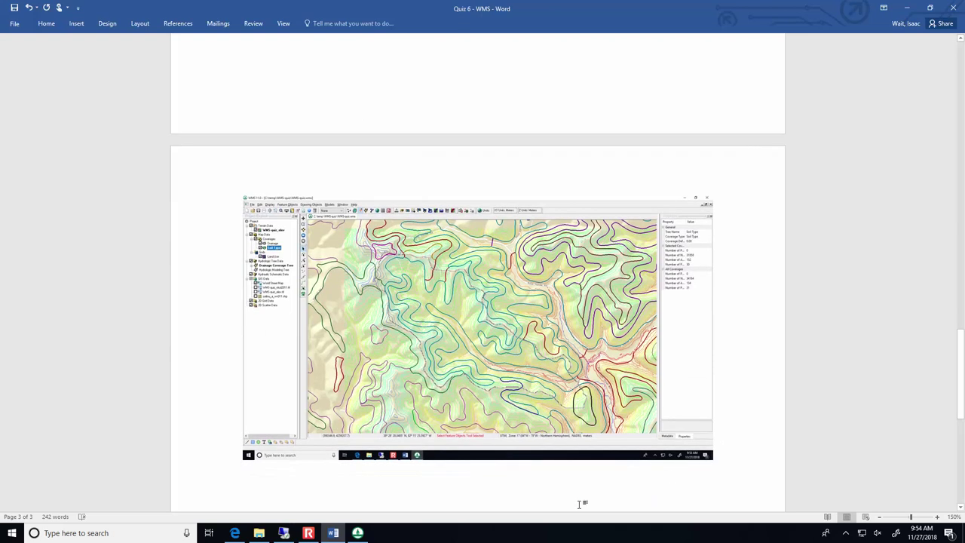
# In WMS, make the Drainage coverage active and open the National Streamflow Statistics settings of the watershed's basin.
pyautogui.click(333, 532)
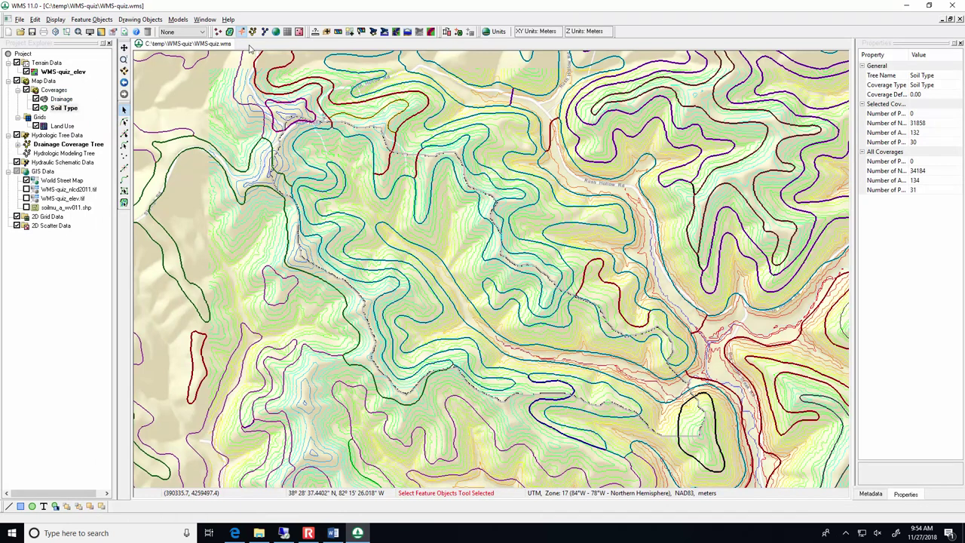
pyautogui.click(64, 98)
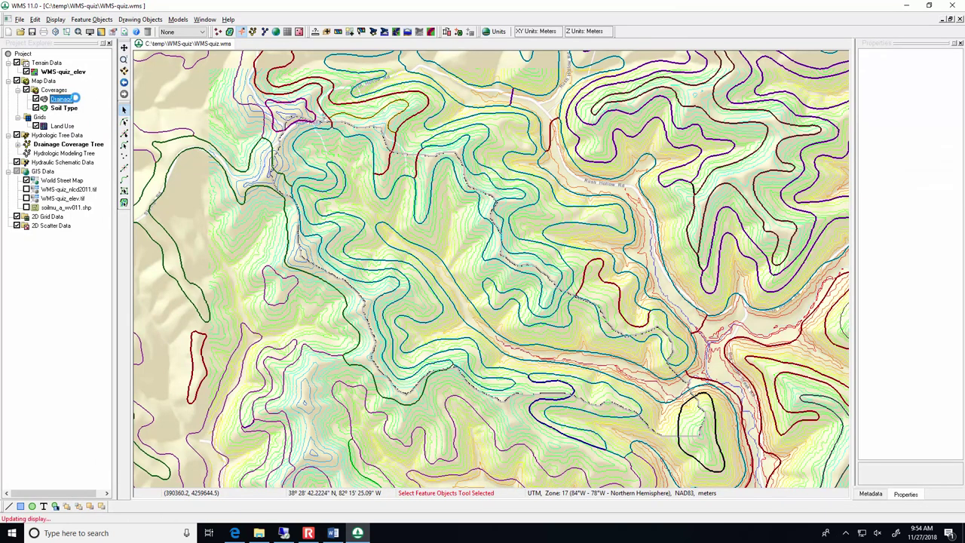
pyautogui.click(253, 32)
pyautogui.click(449, 261)
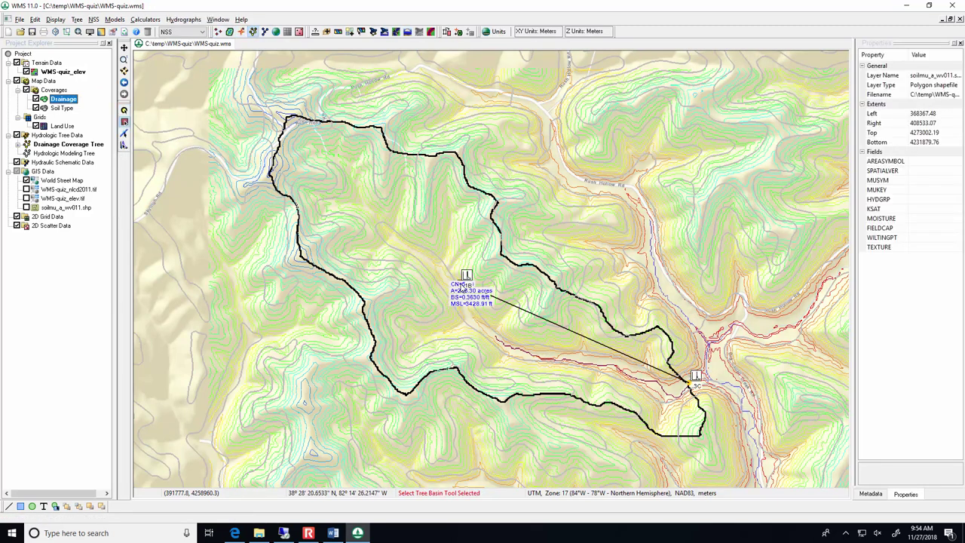
pyautogui.doubleClick(465, 281)
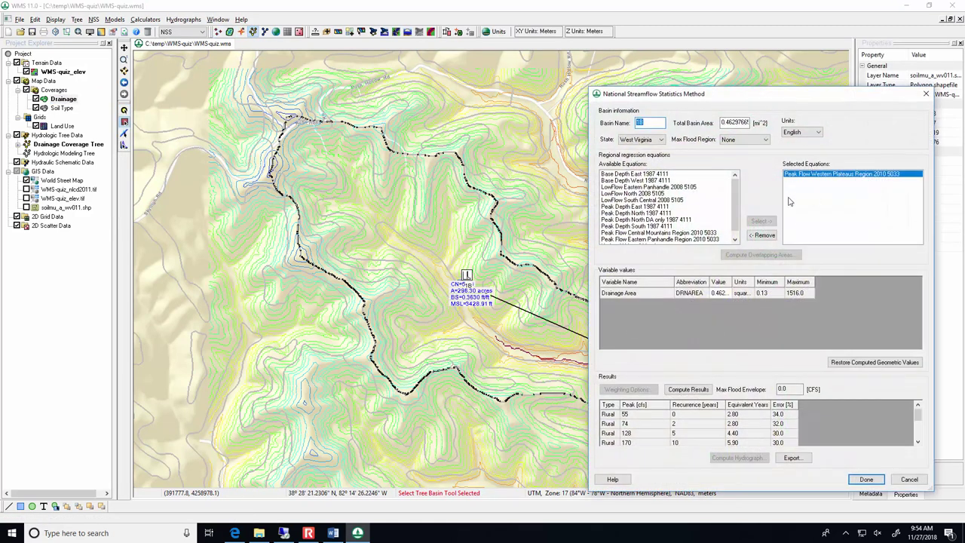
# Select West Virginia as the state and move the National Streamflow Statistics dialog to the middle of the map.
pyautogui.click(641, 139)
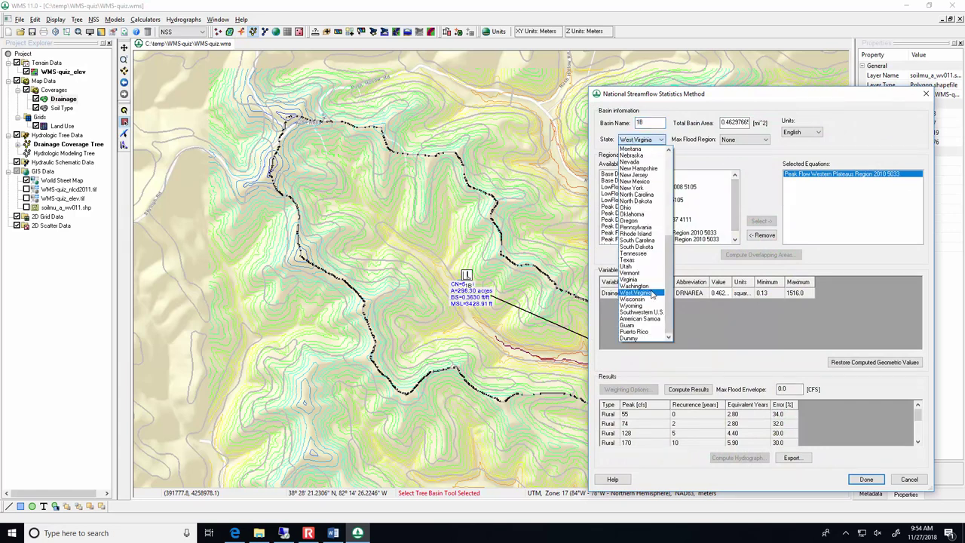
pyautogui.click(651, 293)
pyautogui.scroll(-1, 708, 236)
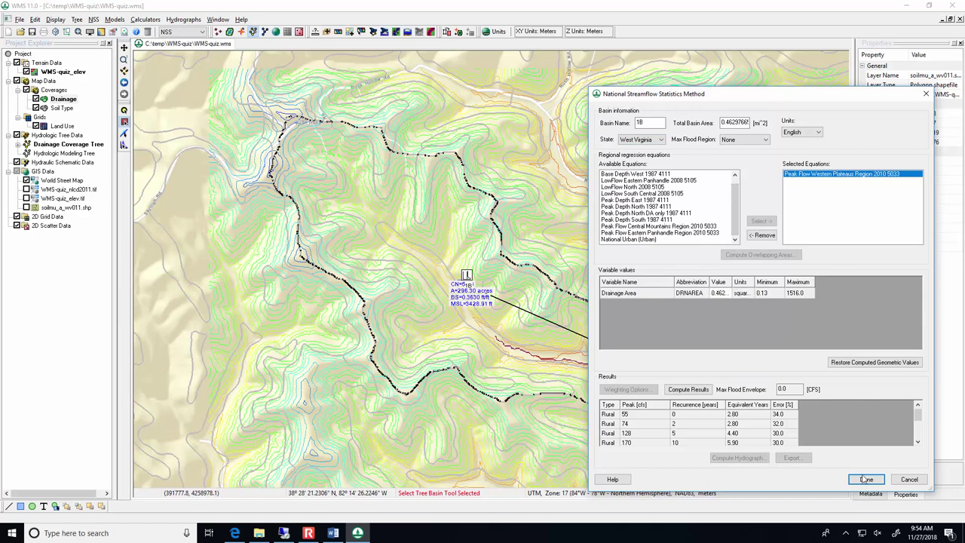
pyautogui.moveTo(710, 95); pyautogui.dragTo(423, 73)
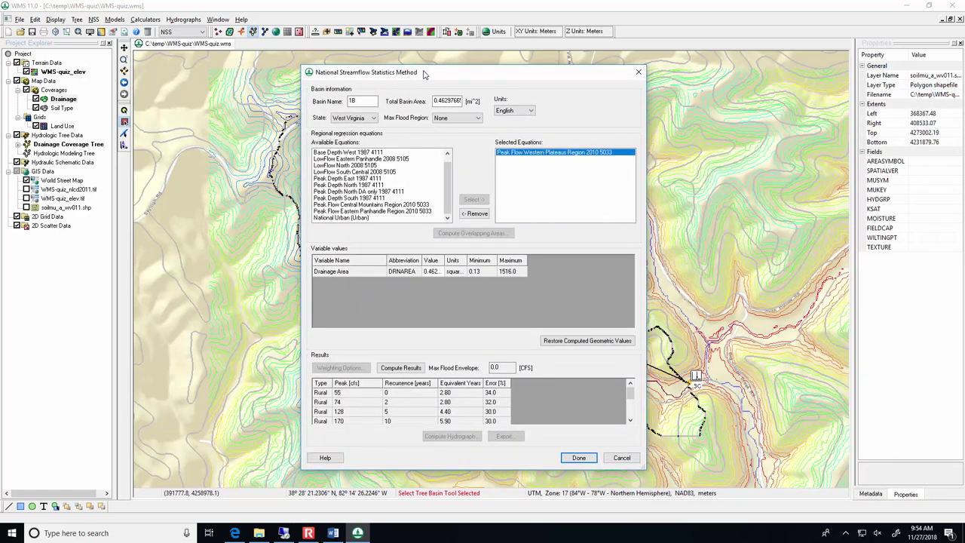
# In the Word document, enter the heading "NSS Solution shown: Peak flow" and paste the dialog's screenshot below it.
pyautogui.click(332, 532)
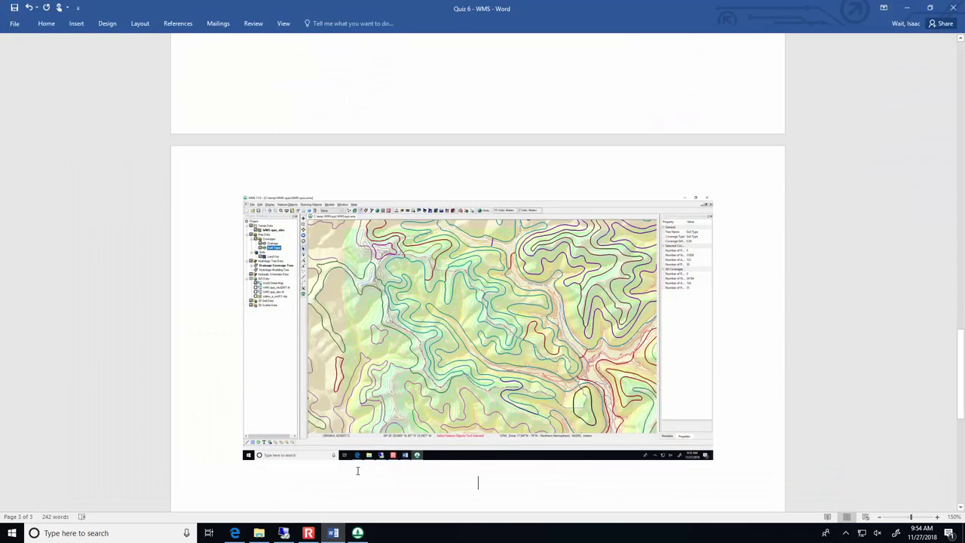
pyautogui.write('NSS')
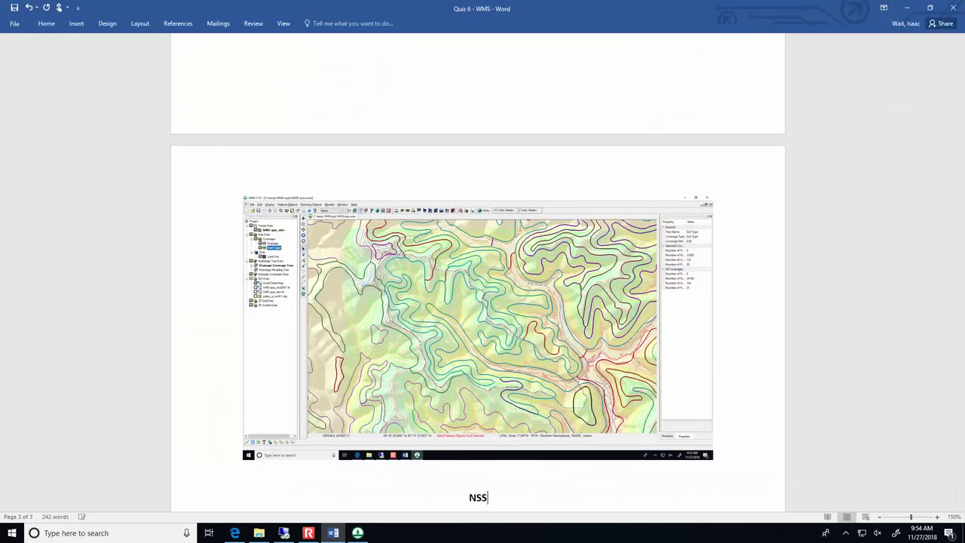
pyautogui.write(' Solution shown')
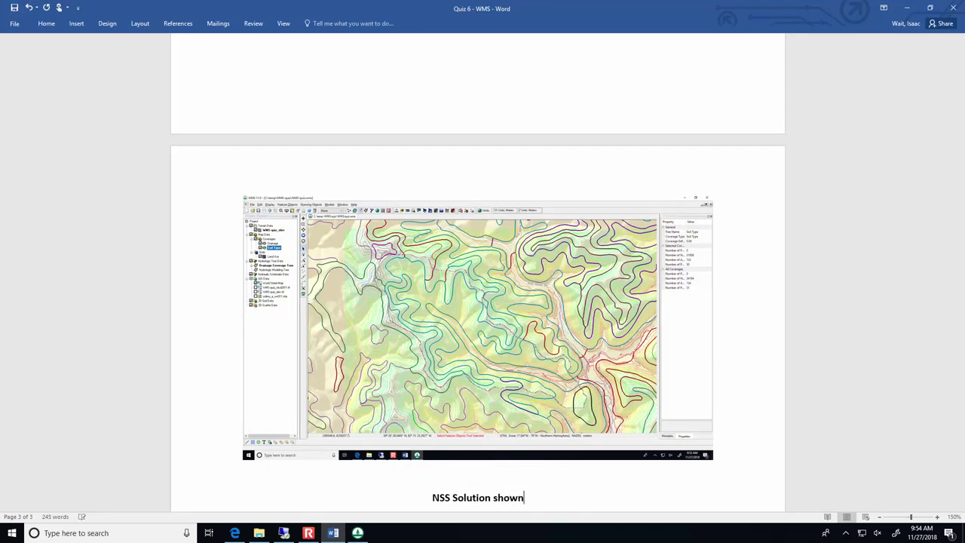
pyautogui.write(': Peak flow')
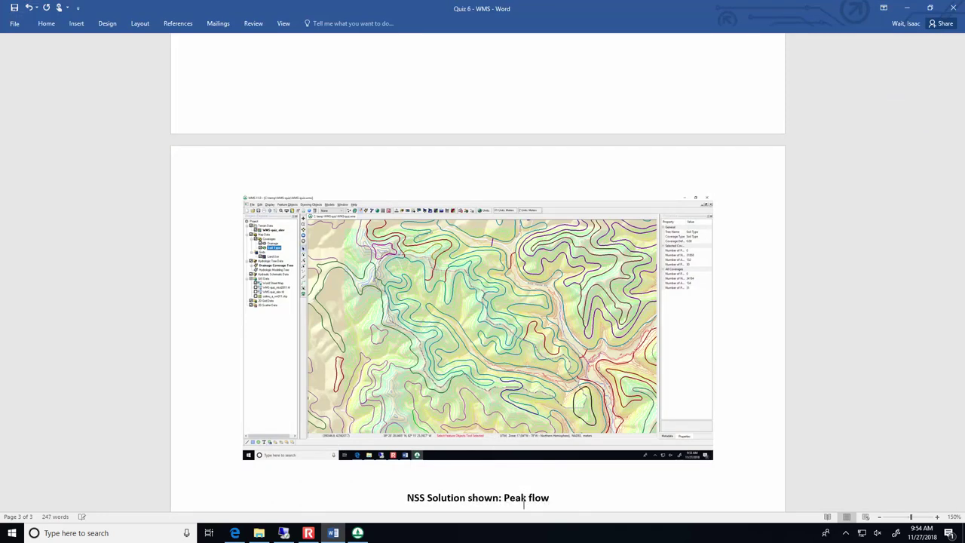
pyautogui.press('Return')
pyautogui.hotkey('ctrl', 'v')
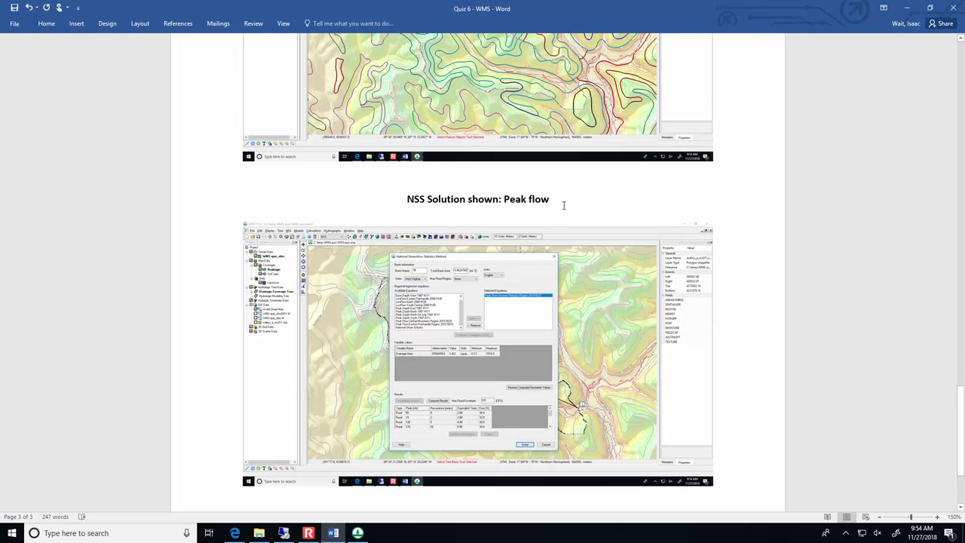
# Complete the NSS heading with "for 10 year storm is 170 cfs" and add an empty line below its screenshot.
pyautogui.write('for 10')
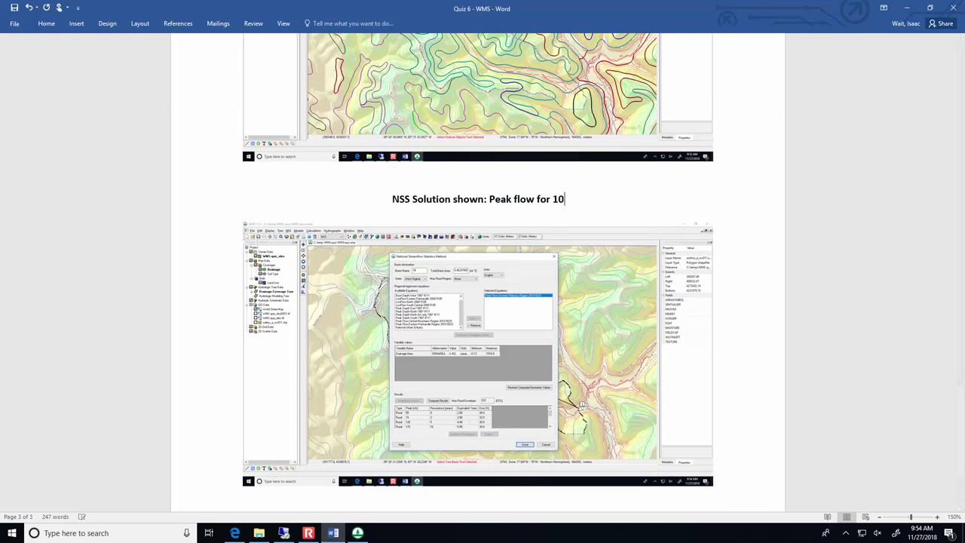
pyautogui.write(' year storm is 1')
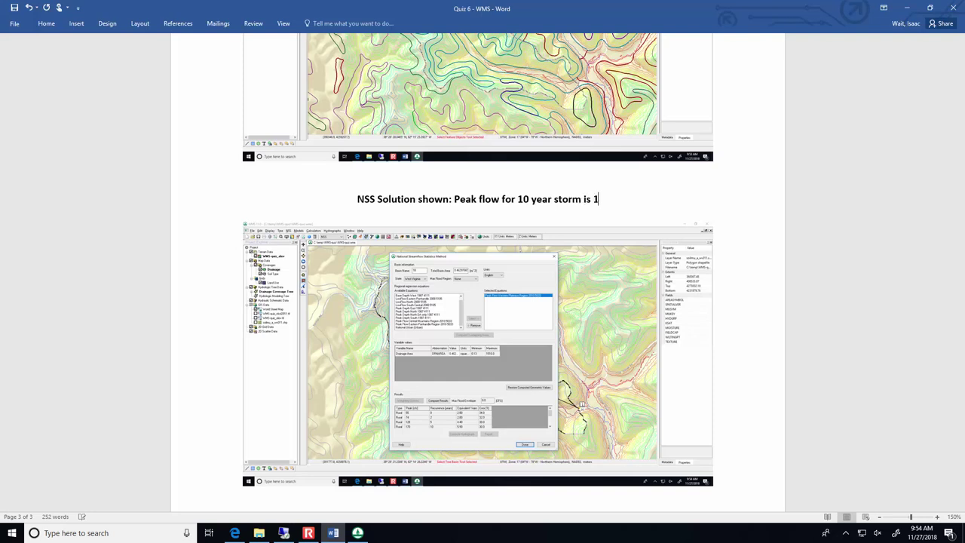
pyautogui.write('70 cfs')
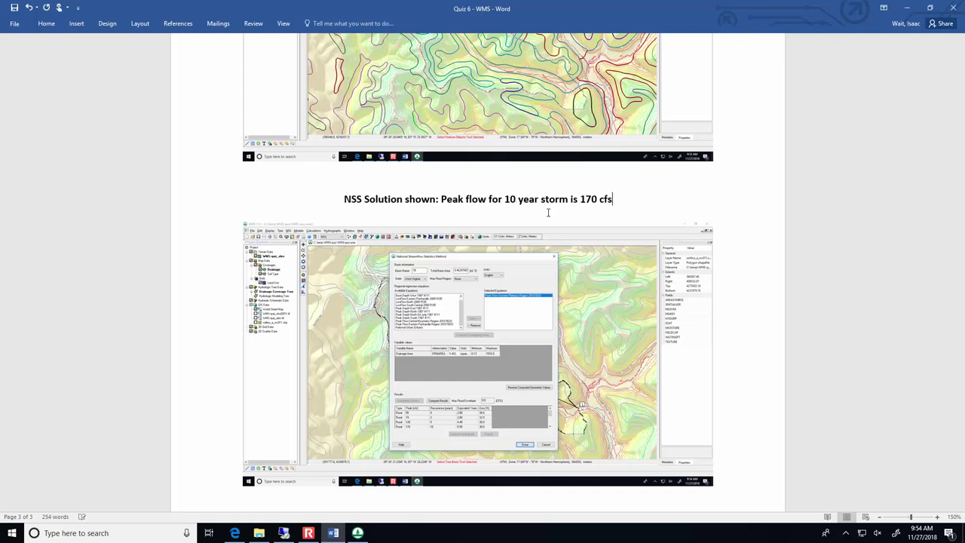
pyautogui.scroll(-3, 779, 401)
pyautogui.click(727, 361)
pyautogui.press('Return')
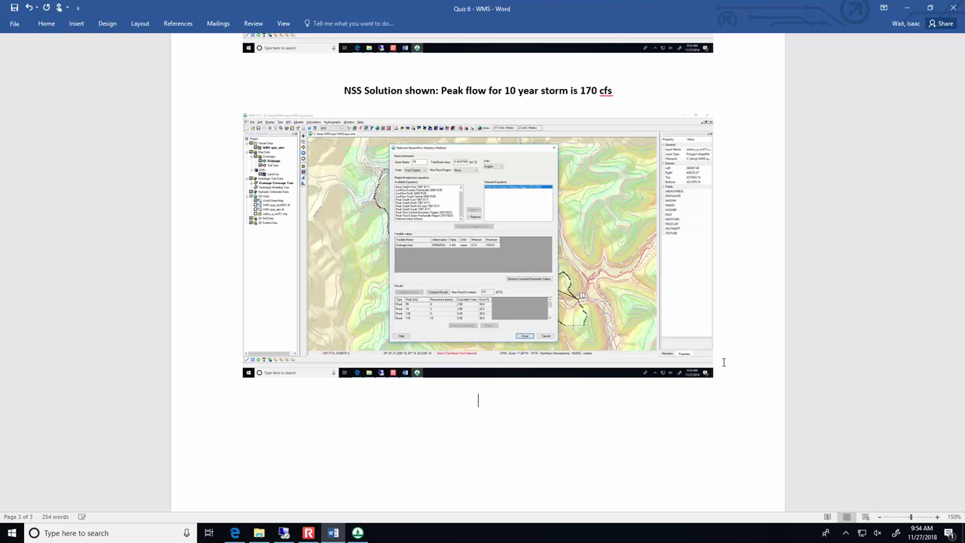
# In WMS, close the NSS dialog, switch the hydrologic model to TR-55, and open the basin's TR-55 data.
pyautogui.click(357, 533)
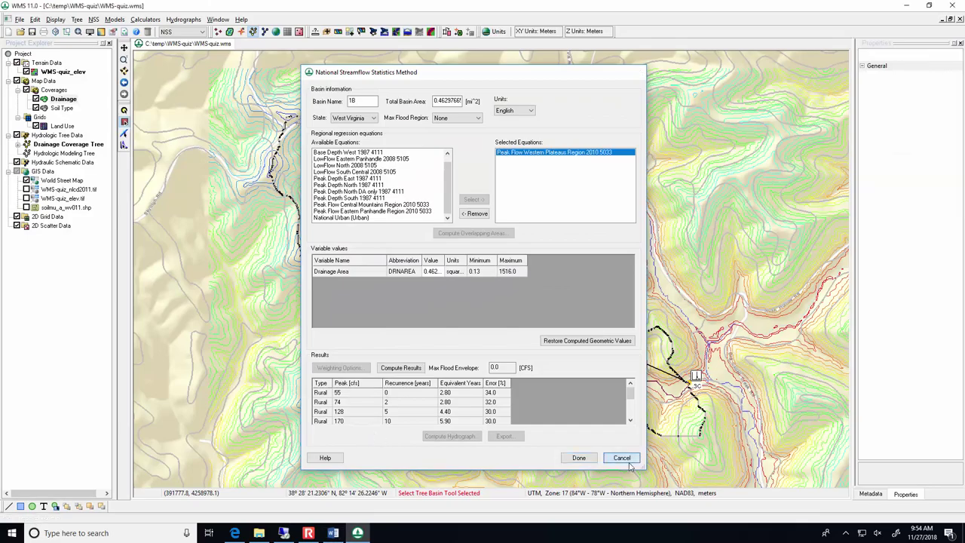
pyautogui.click(578, 457)
pyautogui.click(202, 32)
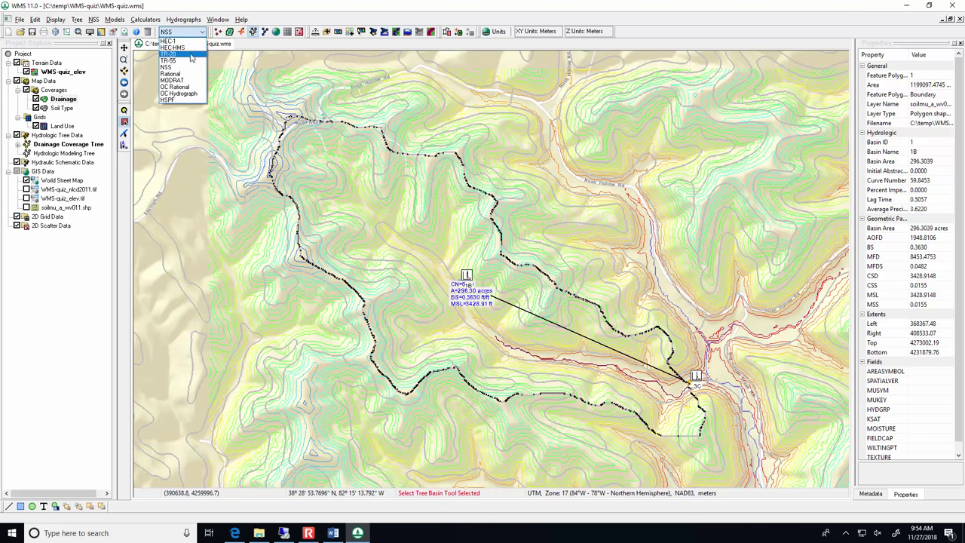
pyautogui.click(189, 60)
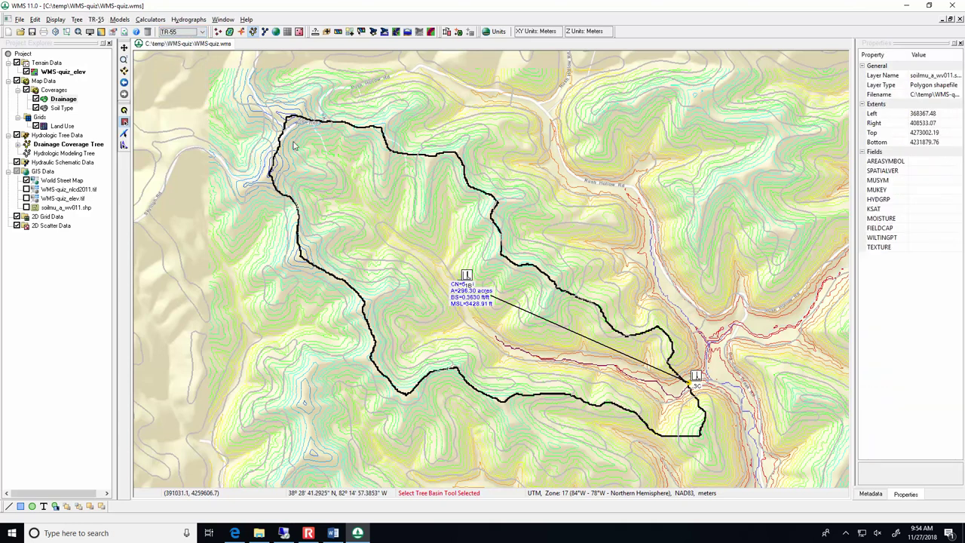
pyautogui.doubleClick(466, 284)
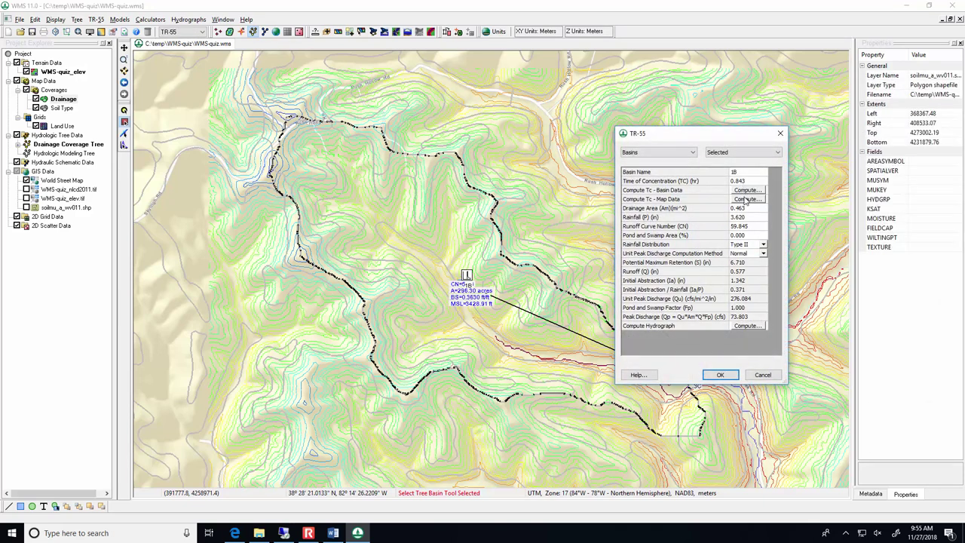
# Open the time of concentration computation from basin data and place its dialog beside the TR-55 dialog.
pyautogui.click(746, 190)
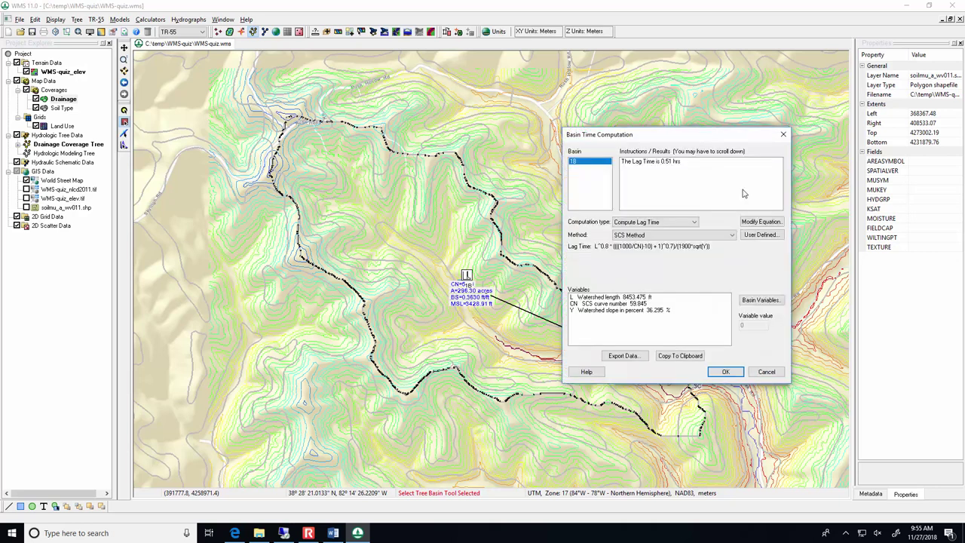
pyautogui.moveTo(633, 138); pyautogui.dragTo(196, 155)
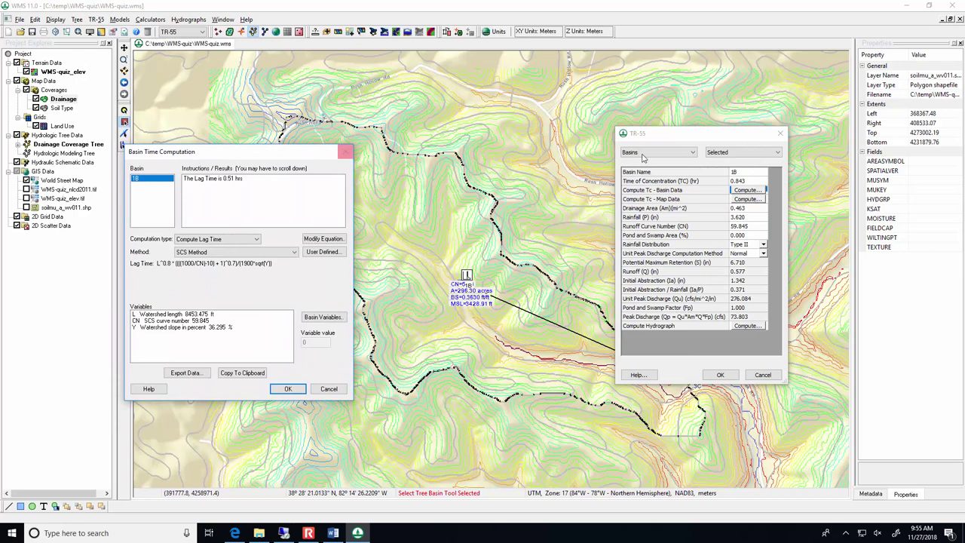
pyautogui.click(717, 141)
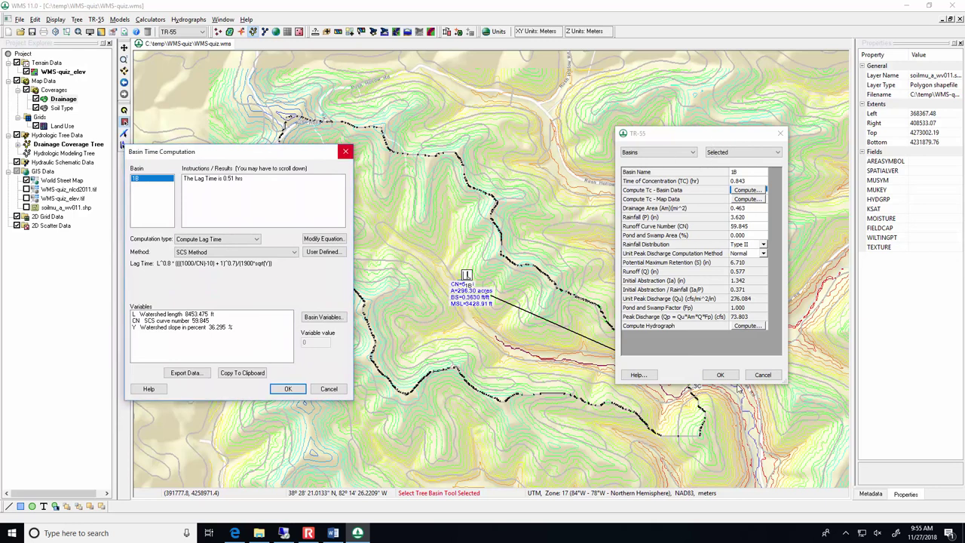
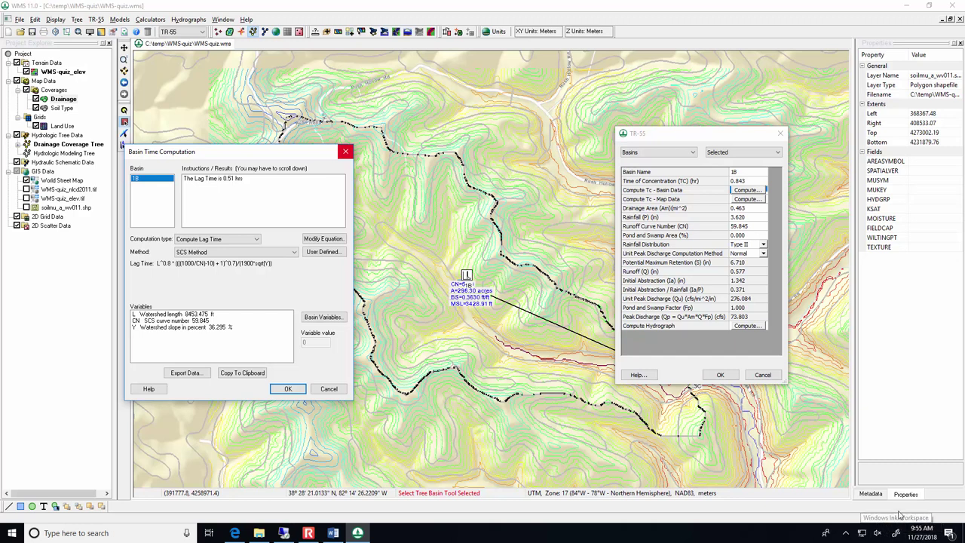
# In the Word document, enter "TR-55 solution – showing the" below the NSS screenshot and paste the screenshot of the TR-55 dialogs beneath it.
pyautogui.click(333, 533)
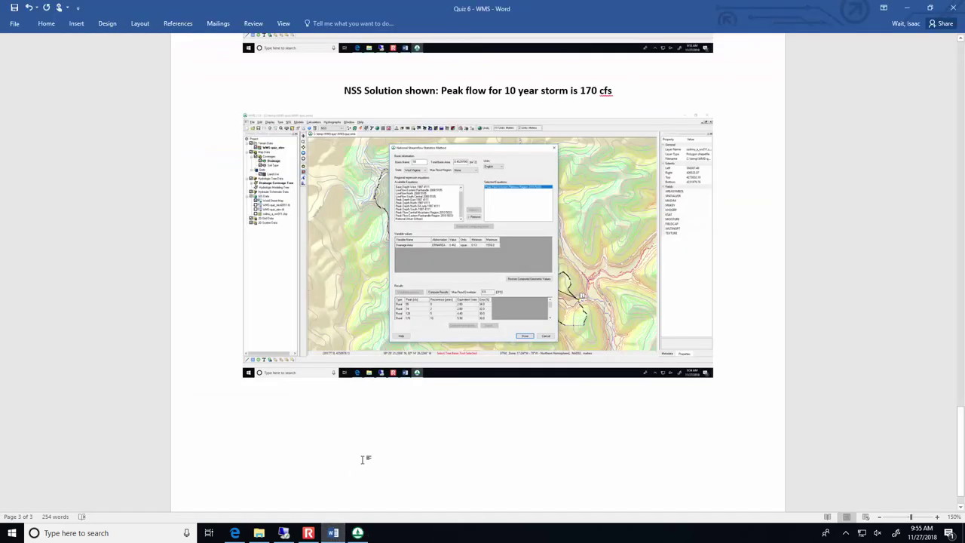
pyautogui.write('TR-554')
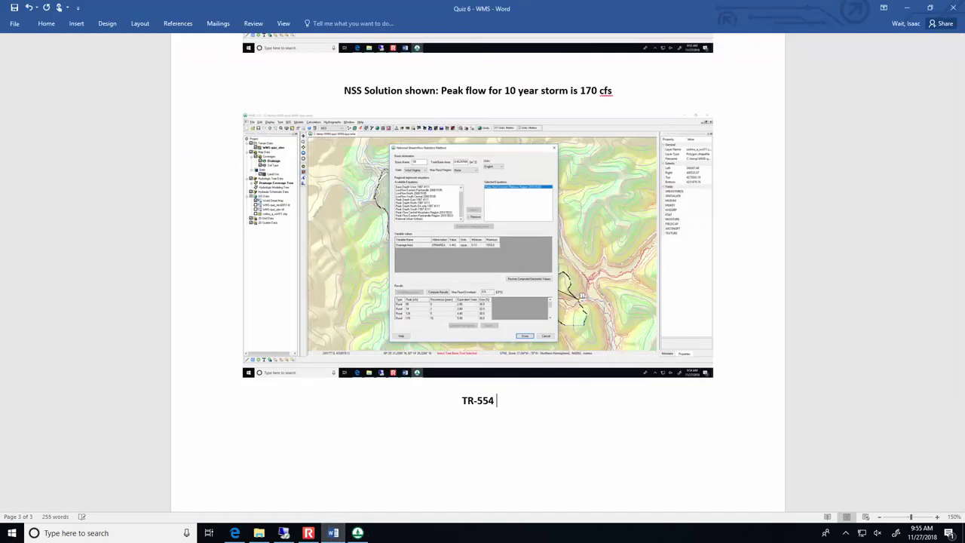
pyautogui.press('BackSpace')
pyautogui.write('solt')
pyautogui.press('BackSpace')
pyautogui.write('ution - showin th')
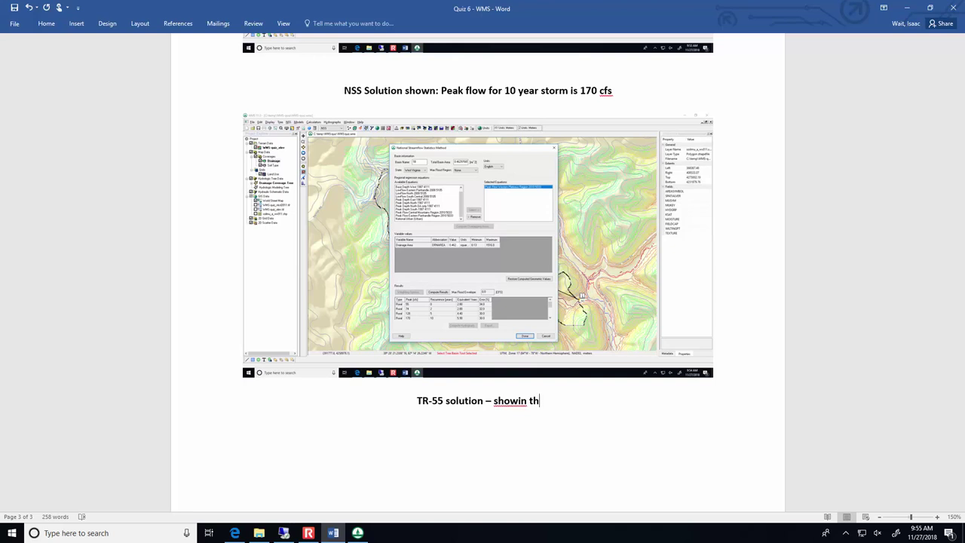
pyautogui.press('BackSpace')
pyautogui.press('BackSpace')
pyautogui.press('BackSpace')
pyautogui.press('BackSpace')
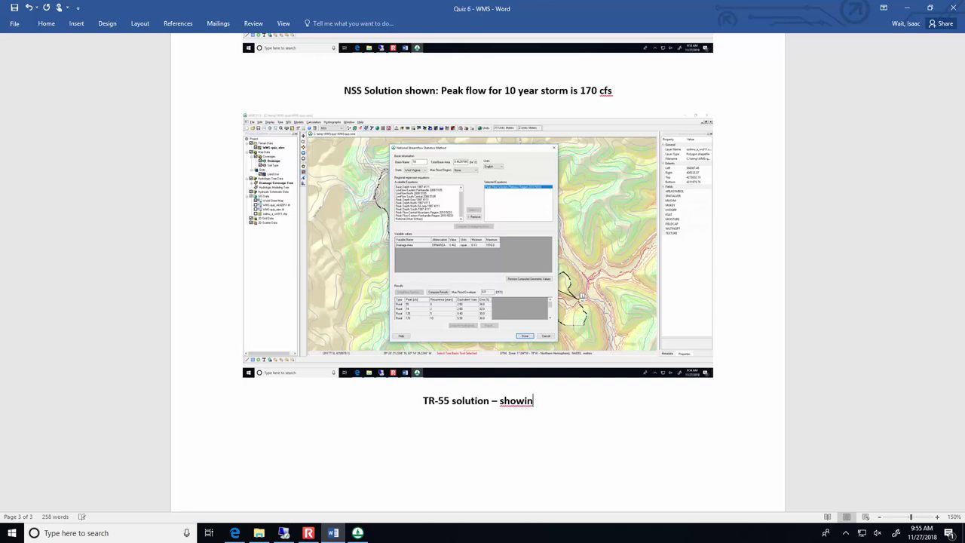
pyautogui.write('ng ')
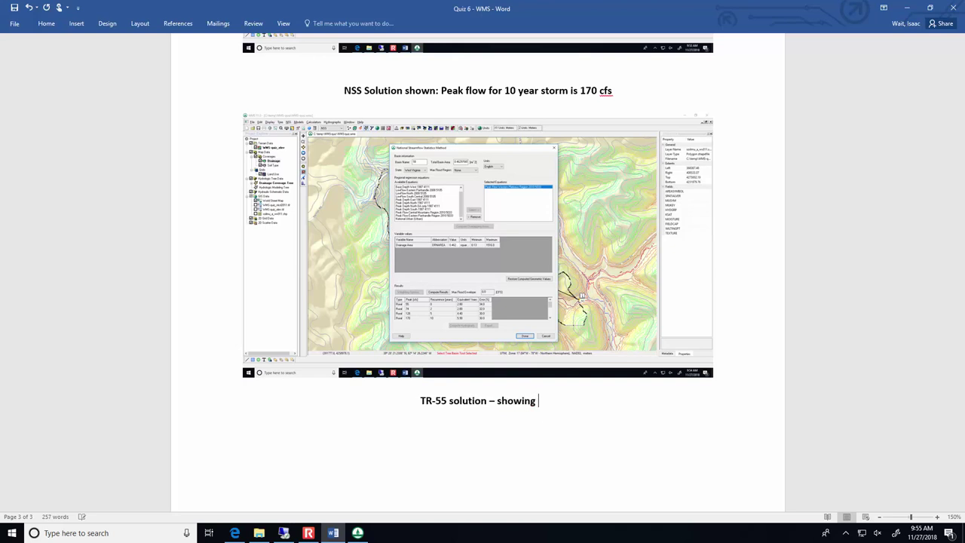
pyautogui.write('the')
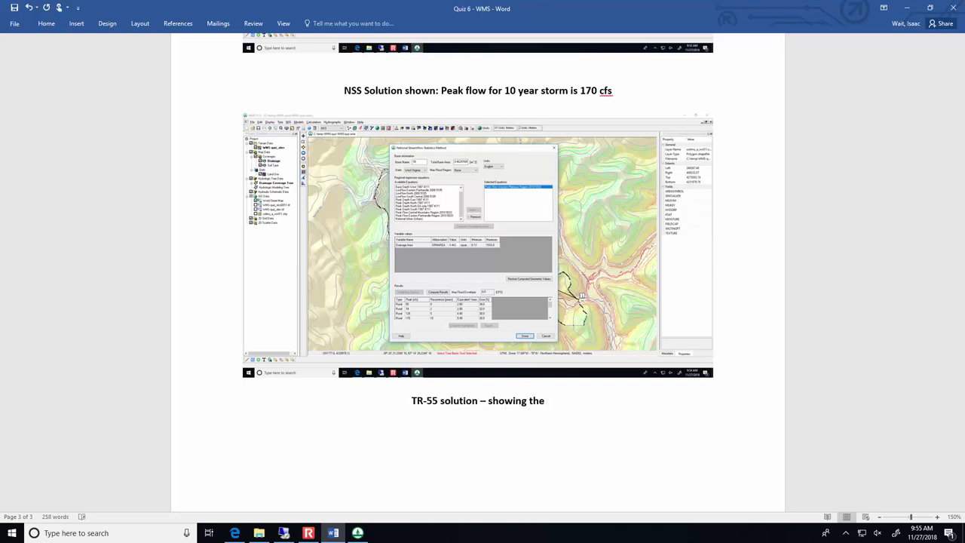
pyautogui.scroll(-7, 362, 458)
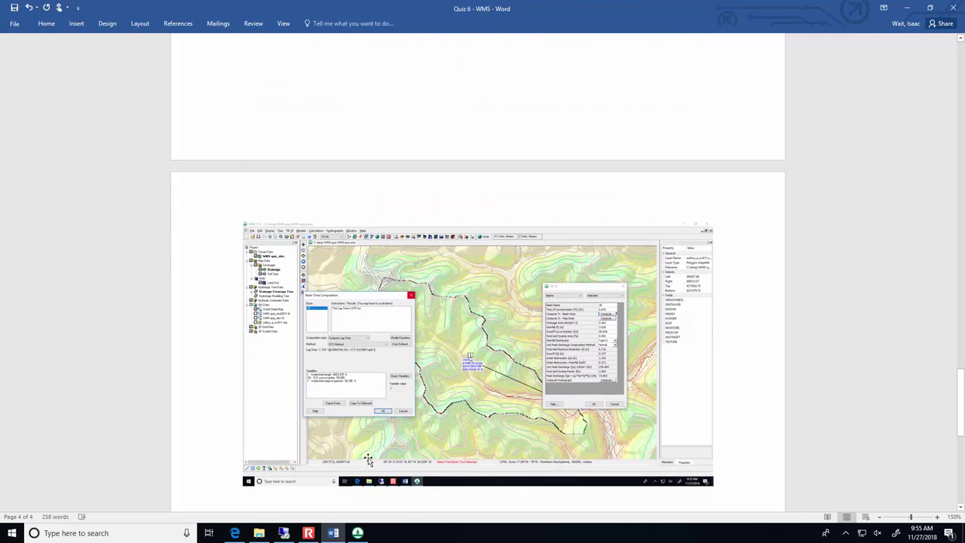
pyautogui.scroll(5, 367, 459)
# Continue the TR-55 heading with "time of concentration and TR-55 calculations (Qpeak = 74 cfs).".
pyautogui.write('time of concentration and TR-')
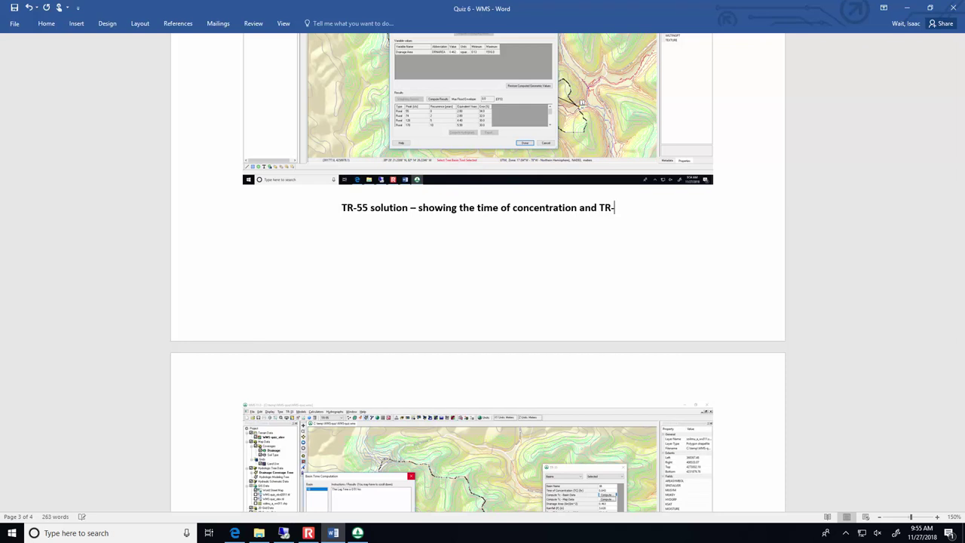
pyautogui.write('55 calcu')
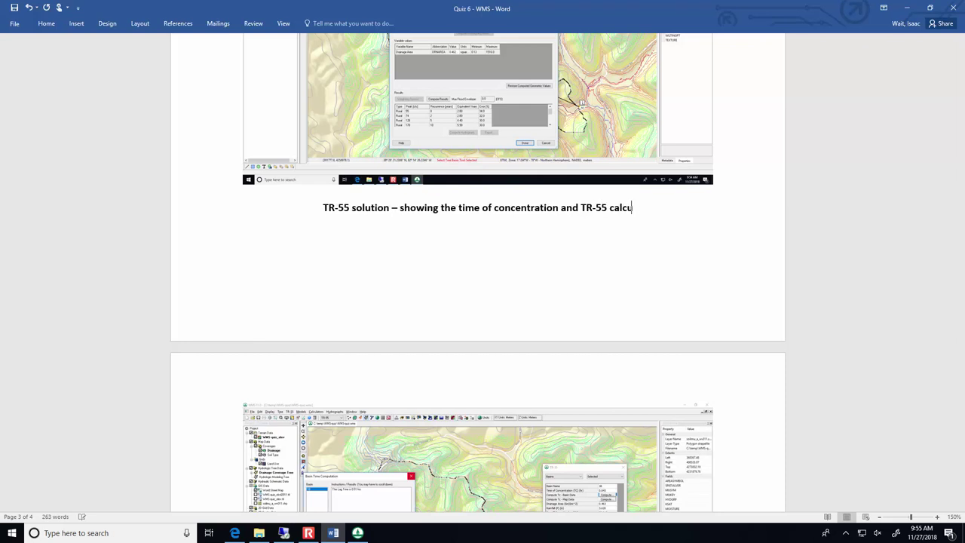
pyautogui.write('lations (Q')
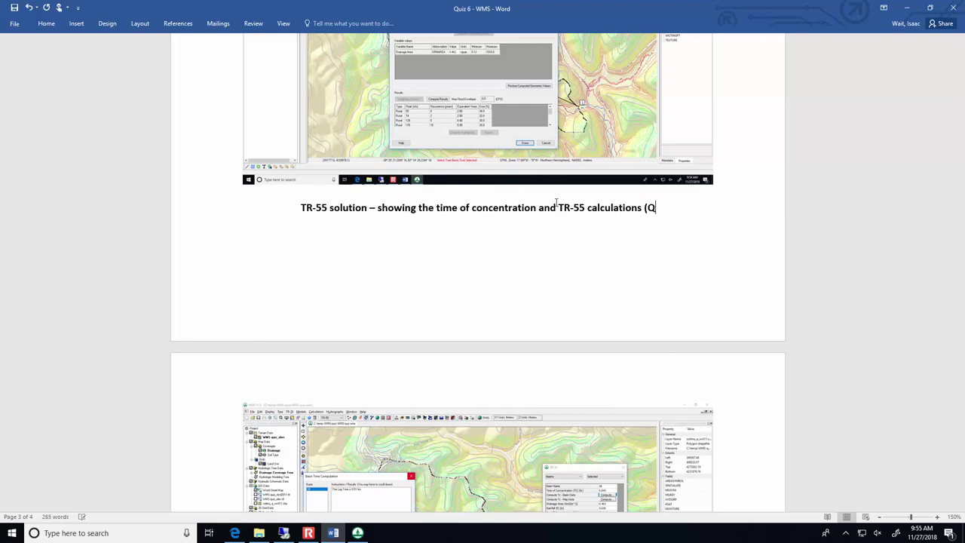
pyautogui.write('peak =')
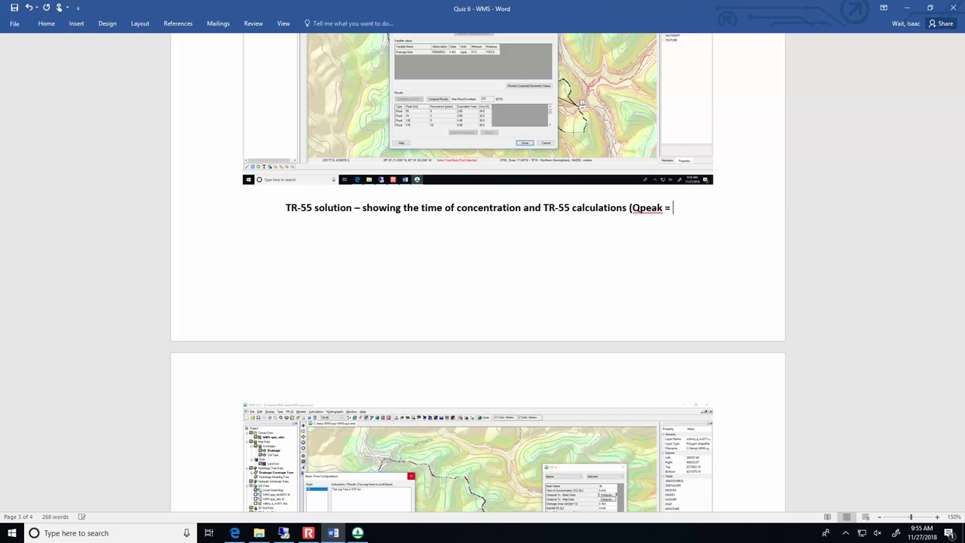
pyautogui.scroll(-3, 596, 228)
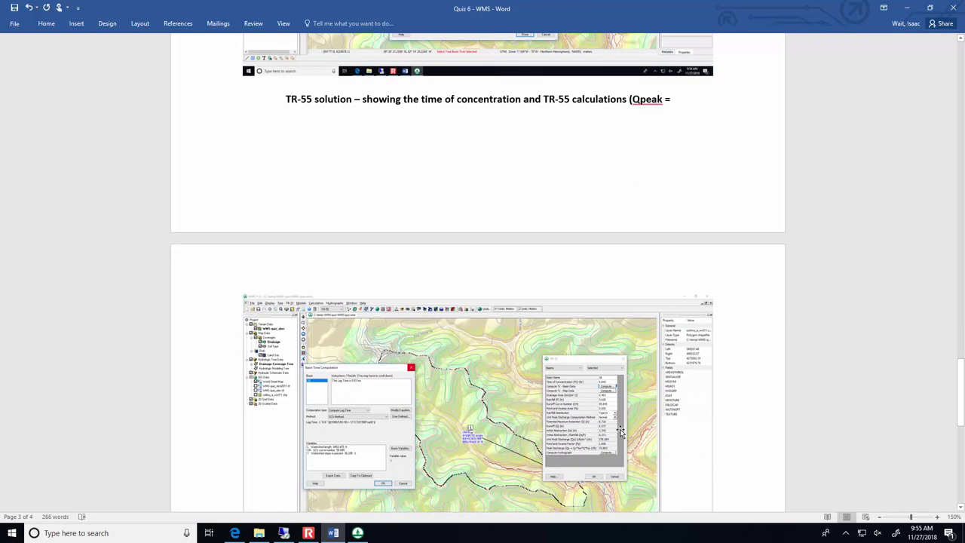
pyautogui.scroll(2, 620, 432)
pyautogui.write('74 cfs,')
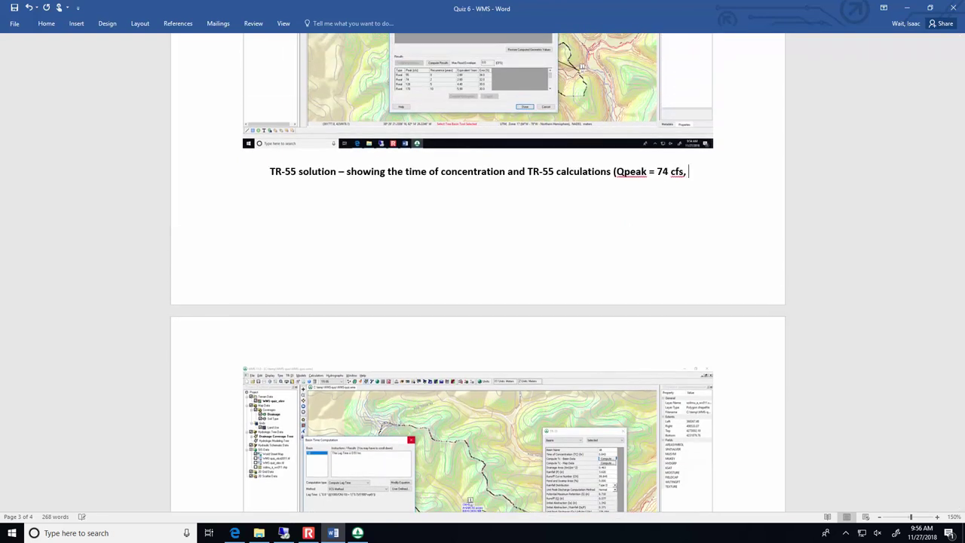
pyautogui.press('BackSpace')
pyautogui.press('BackSpace')
pyautogui.write(').')
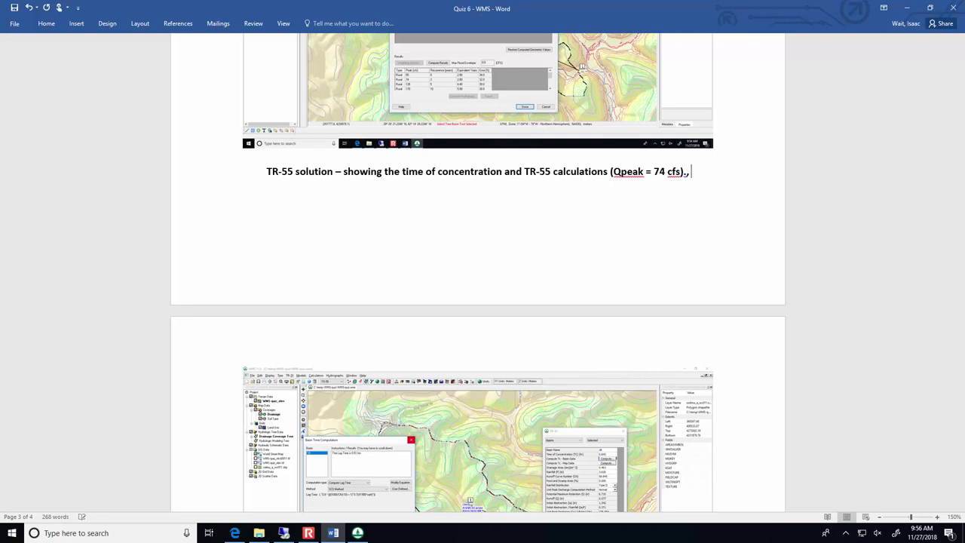
# Add to the heading "Note: rainfall depth of 3.62 inches was obtained from PFDS, and the rainfall distribution was manually set to Type 2".
pyautogui.write(' Note: ')
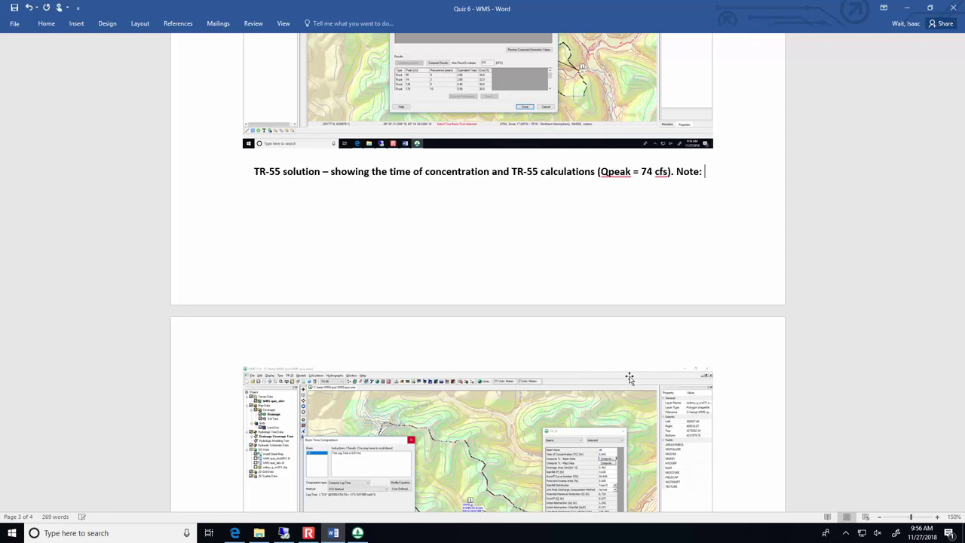
pyautogui.write('rainfall depth of 3.62 inches')
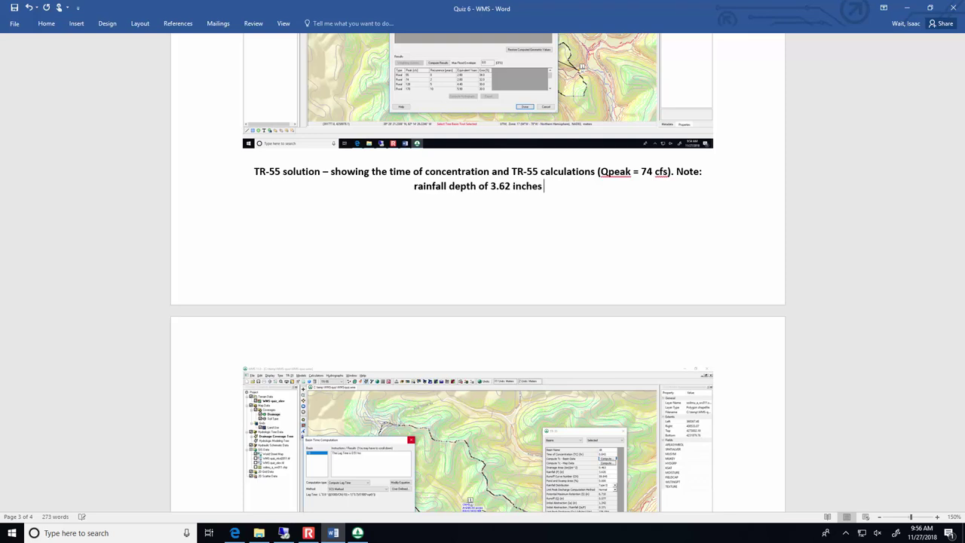
pyautogui.write('from')
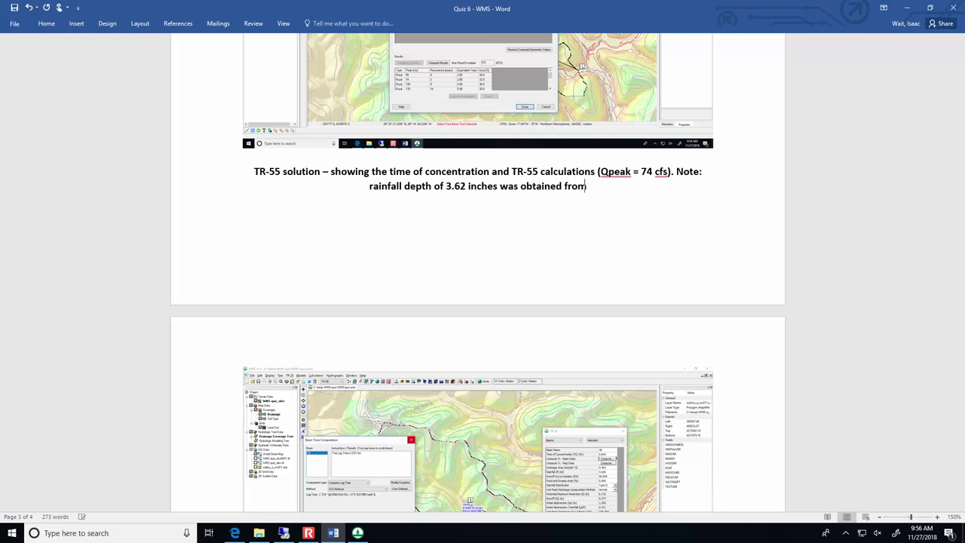
pyautogui.write(' PFDS, and the r')
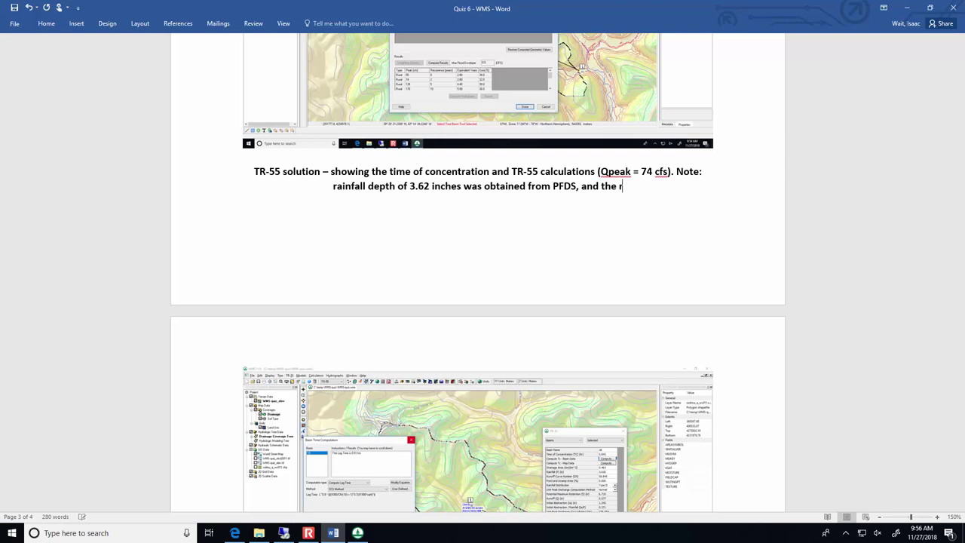
pyautogui.write('ainfall distribu')
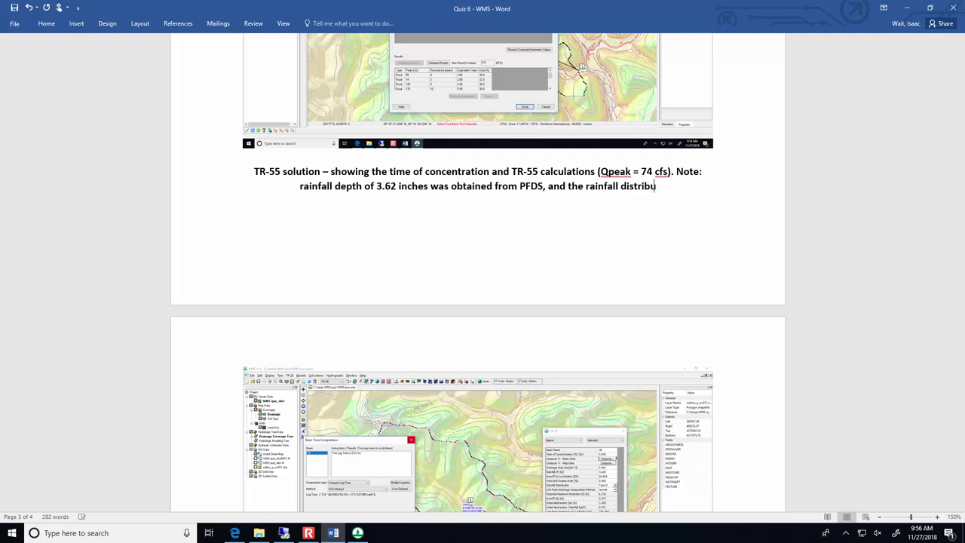
pyautogui.write('tion was manually')
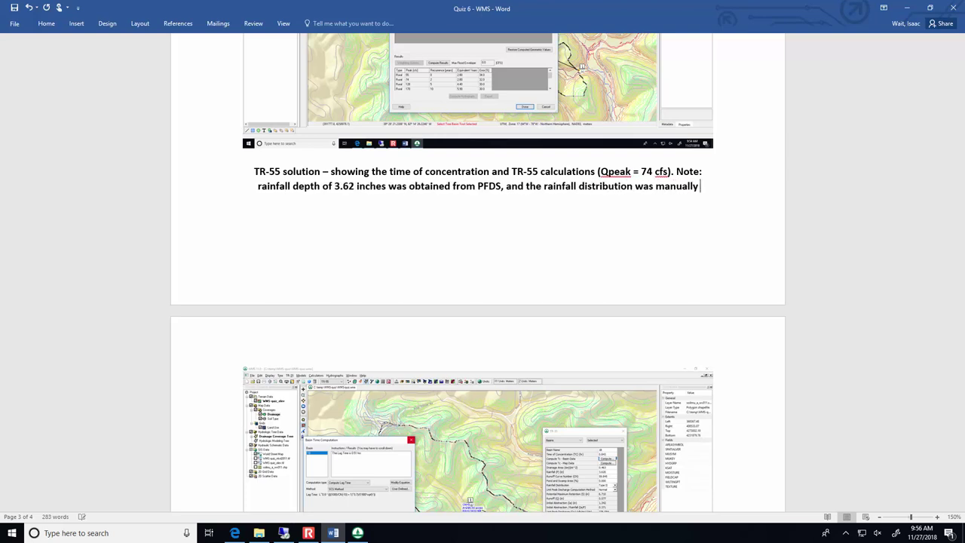
pyautogui.write(' set to Type 2')
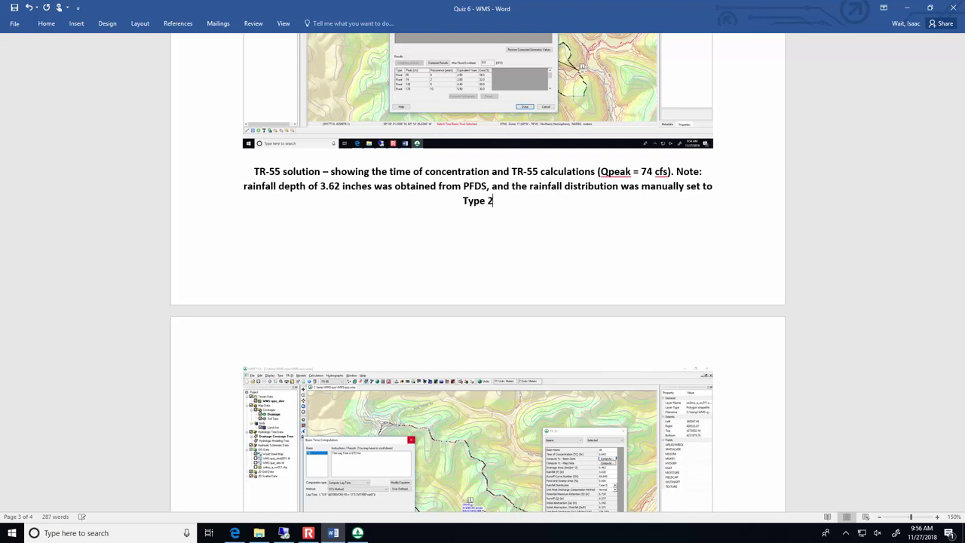
# Finish the rainfall note with ", which is the rainfall pattern in WV.".
pyautogui.write(', which is the ')
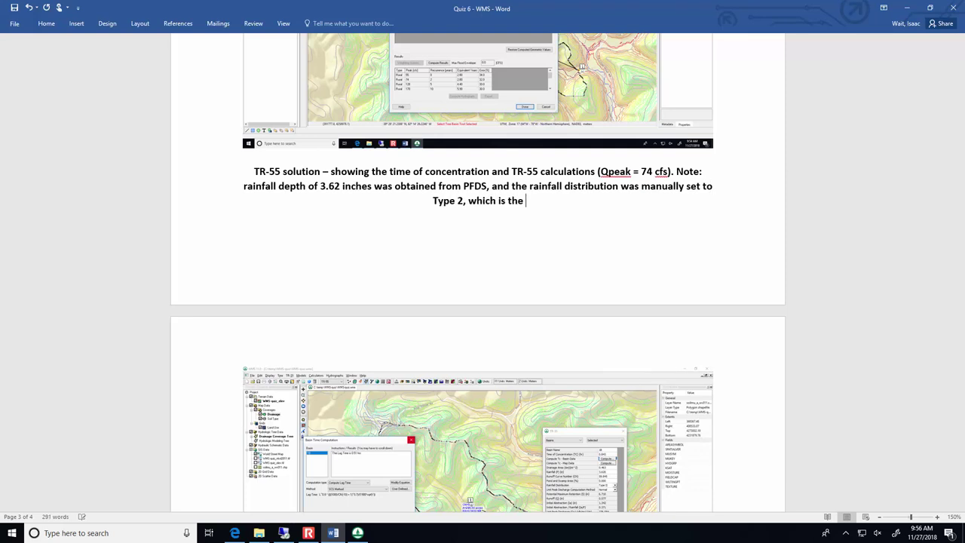
pyautogui.write('rainfall')
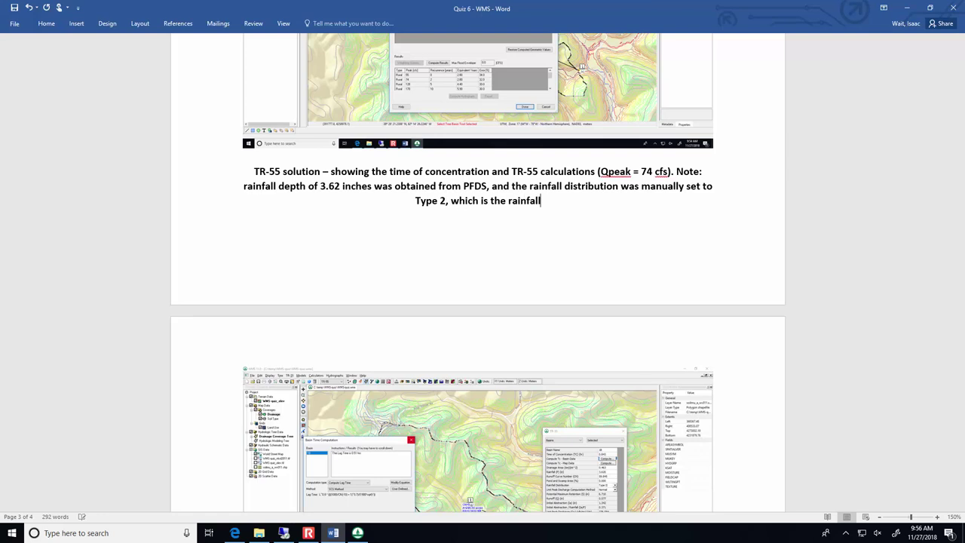
pyautogui.write(' patern is')
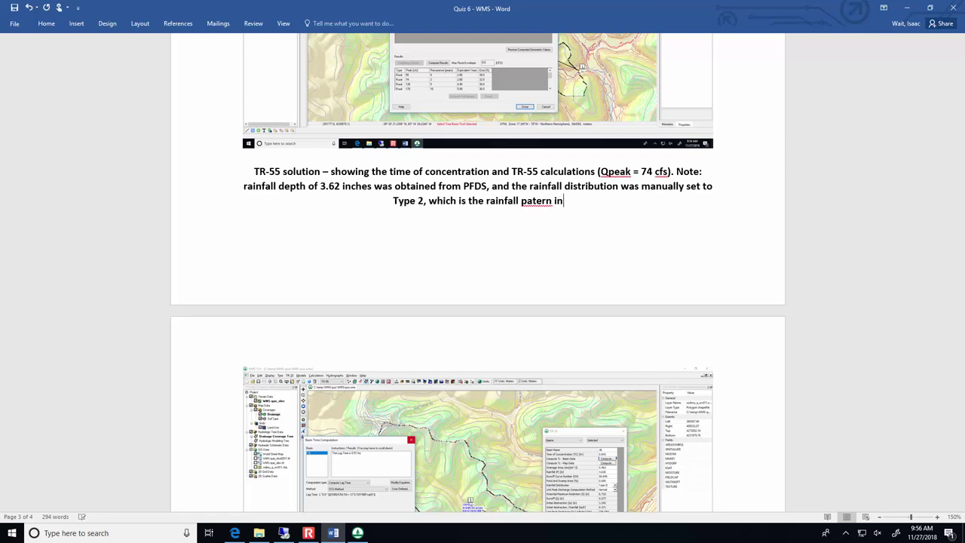
pyautogui.press('BackSpace')
pyautogui.press('BackSpace')
pyautogui.press('BackSpace')
pyautogui.press('BackSpace')
pyautogui.press('BackSpace')
pyautogui.press('BackSpace')
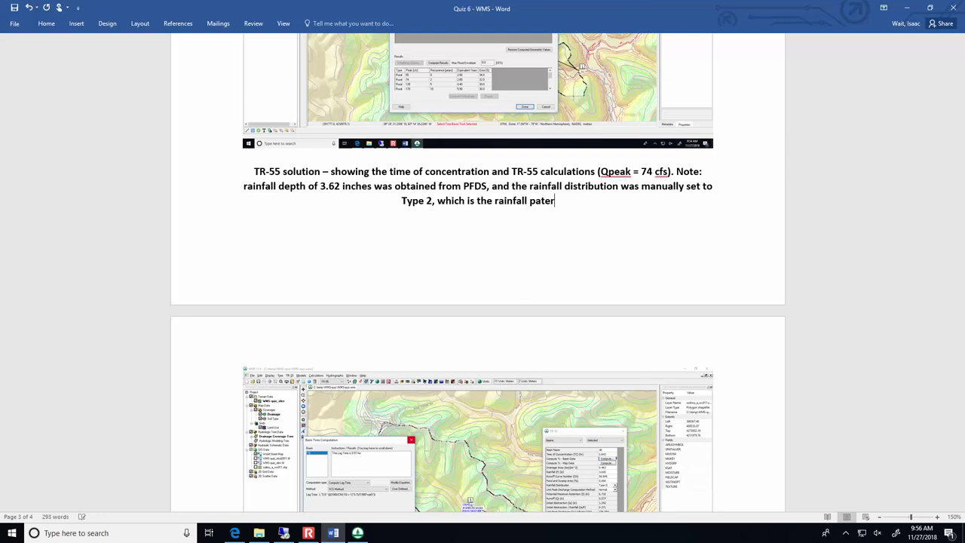
pyautogui.write('tern in AWV')
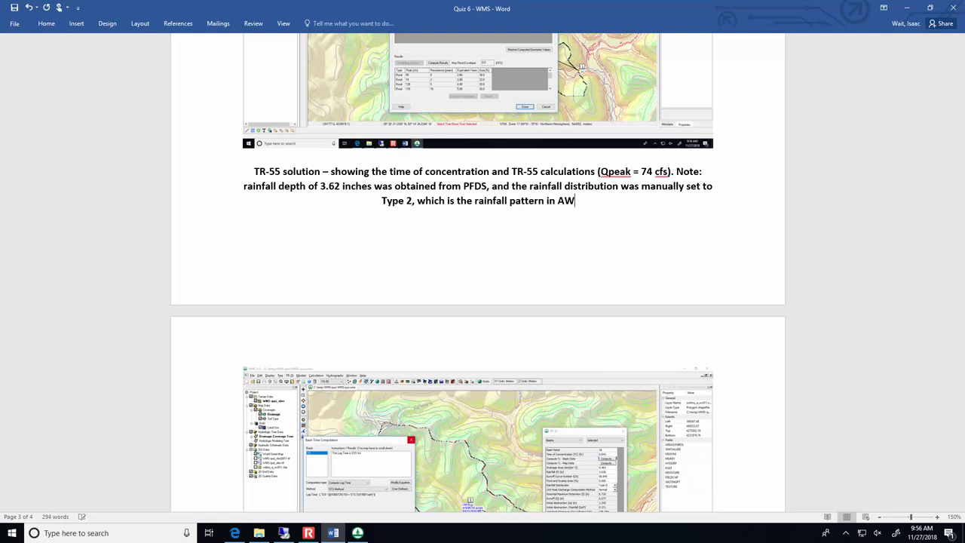
pyautogui.press('BackSpace')
pyautogui.press('BackSpace')
pyautogui.press('BackSpace')
pyautogui.write('WV.')
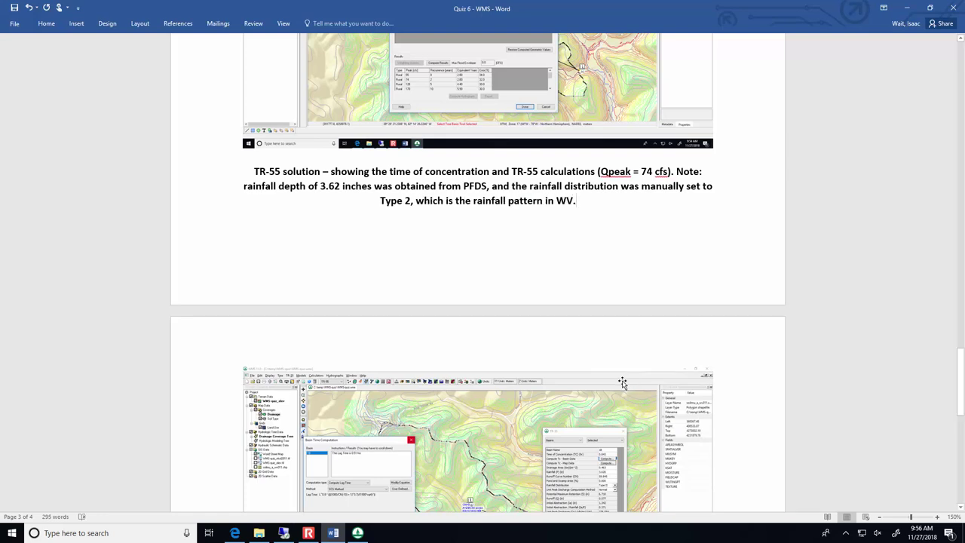
# Enter the heading "HEC – 1" below the TR-55 screenshot and start a new line.
pyautogui.scroll(-2, 622, 382)
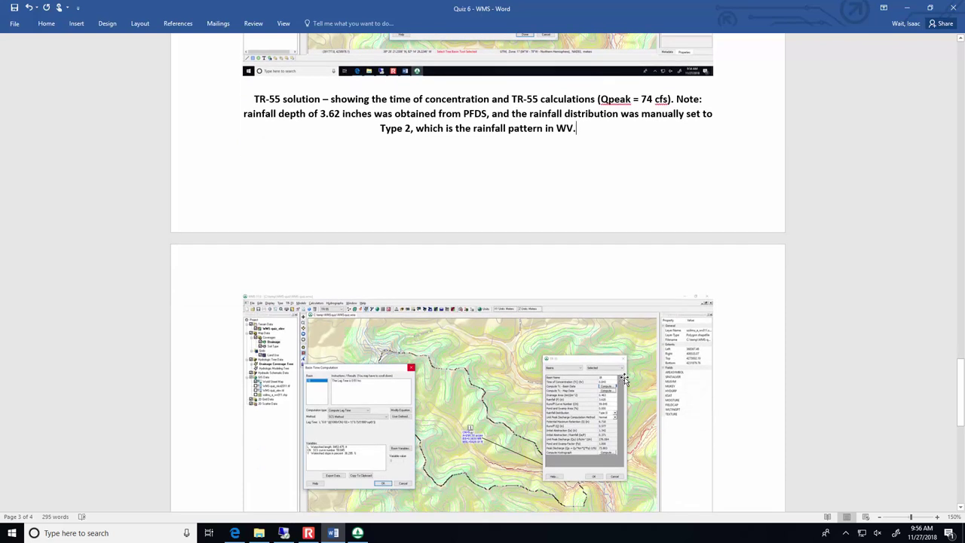
pyautogui.scroll(-3, 637, 375)
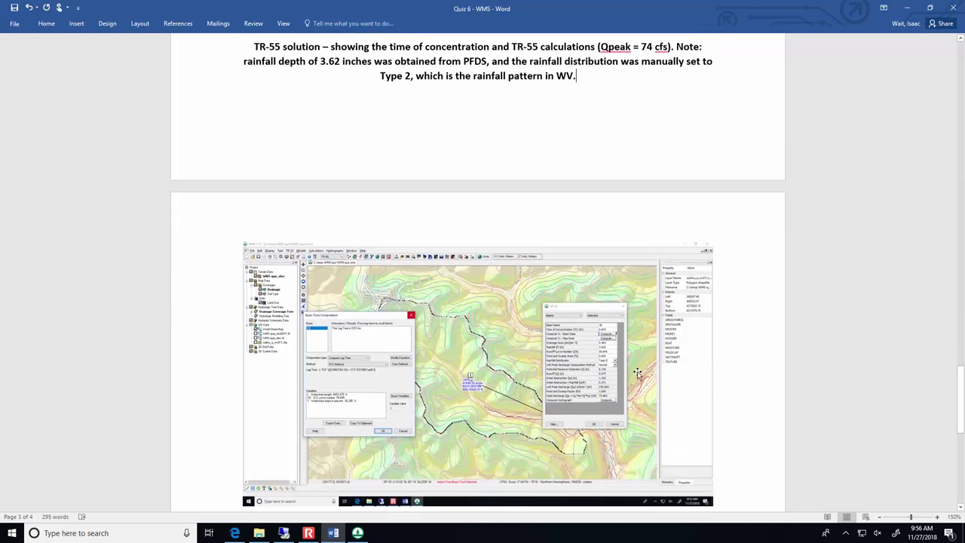
pyautogui.click(602, 446)
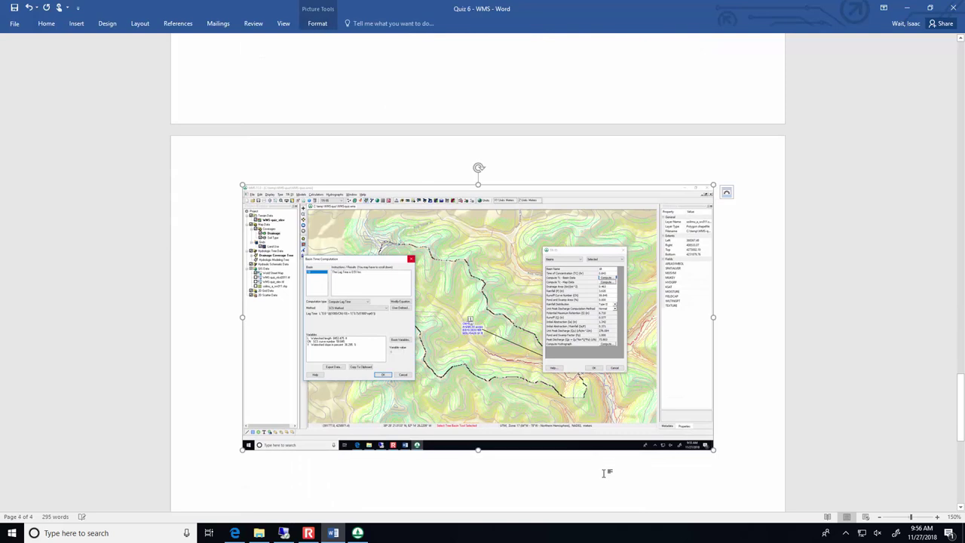
pyautogui.click(746, 445)
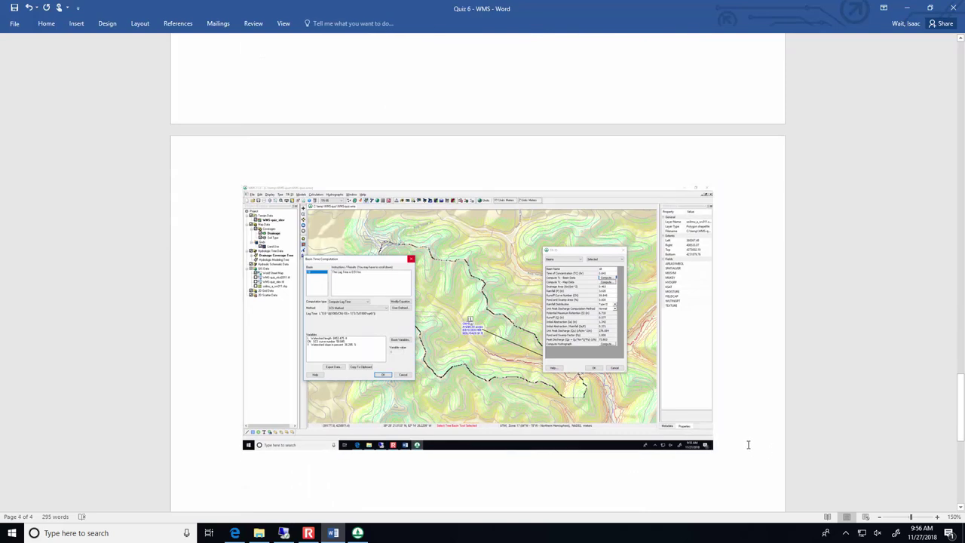
pyautogui.write('HEC -1')
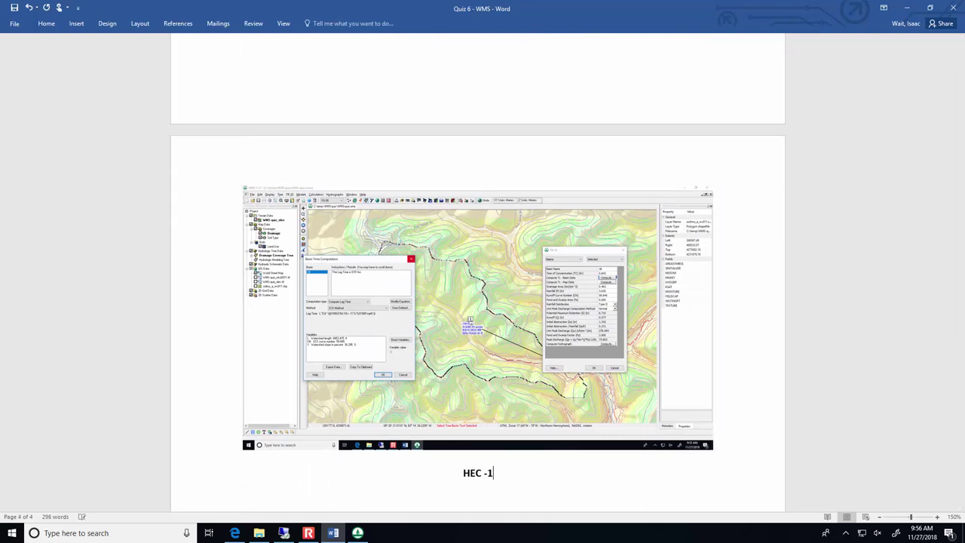
pyautogui.press('BackSpace')
pyautogui.write('1')
pyautogui.press('Return')
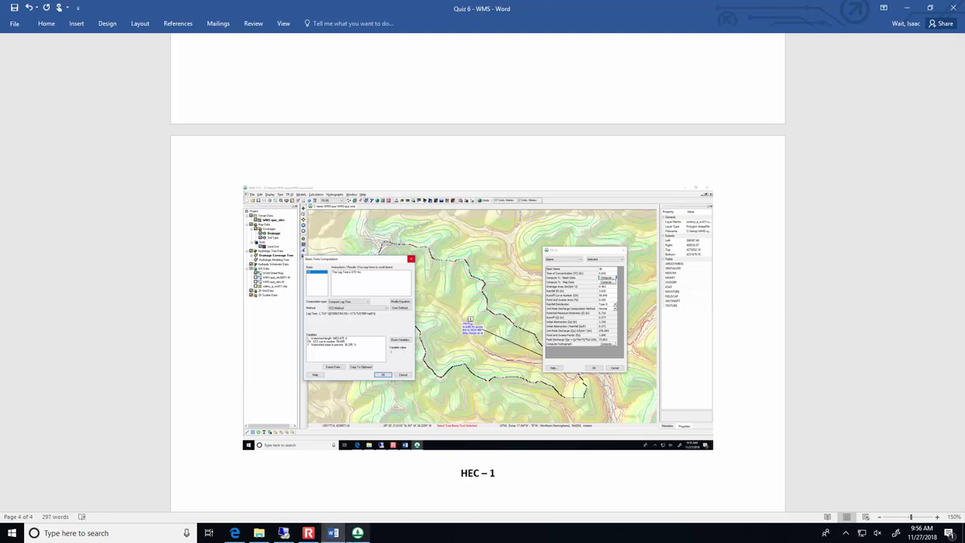
# Switch to WMS, accept the basin time computation and close the TR-55 dialog.
pyautogui.click(357, 532)
pyautogui.click(758, 383)
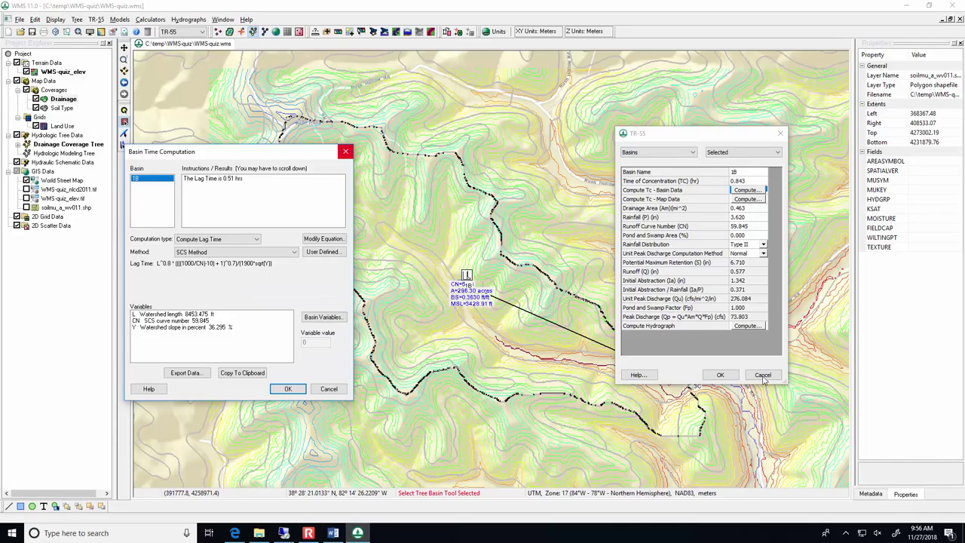
pyautogui.click(288, 388)
pyautogui.click(756, 379)
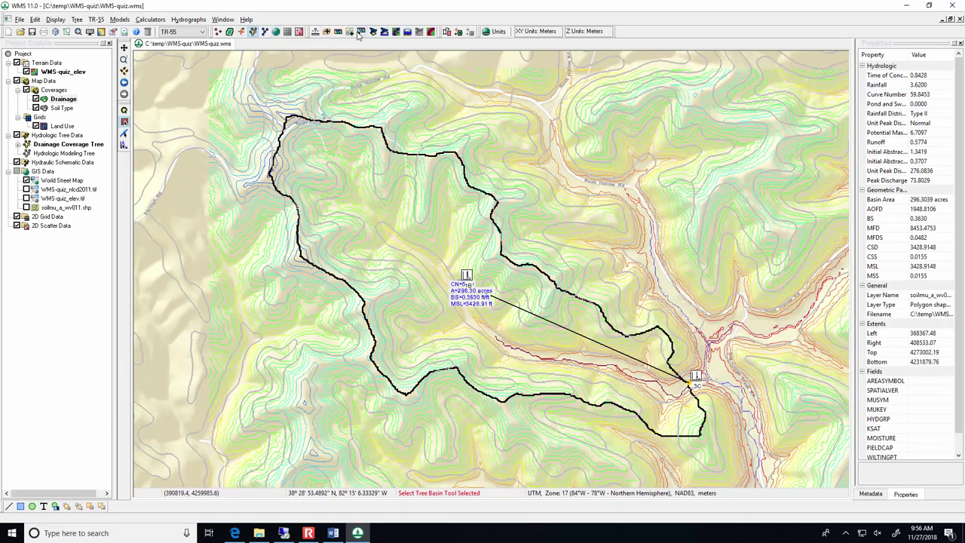
# Switch the hydrologic model to HEC-1 and check the basin's precipitation settings in the HEC-1 parameters without changing them.
pyautogui.click(203, 32)
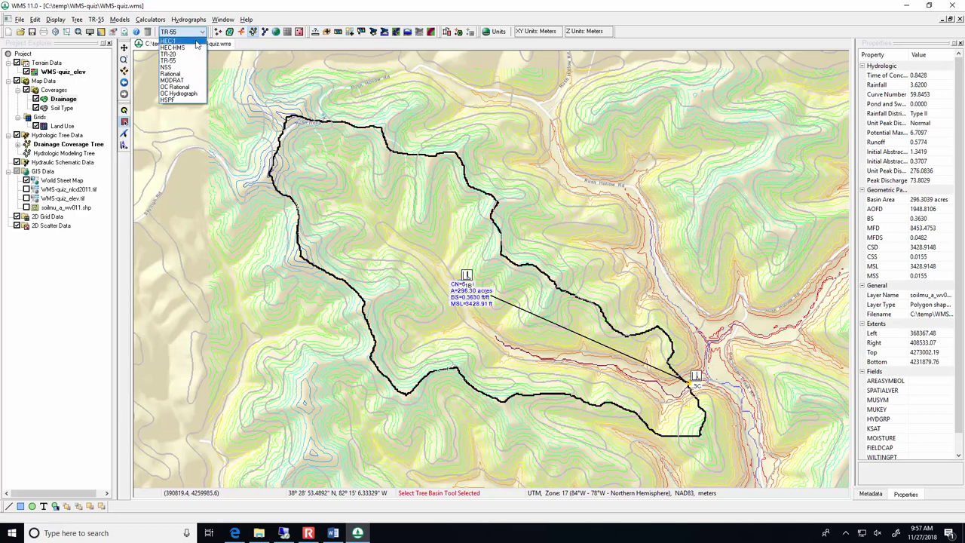
pyautogui.click(191, 47)
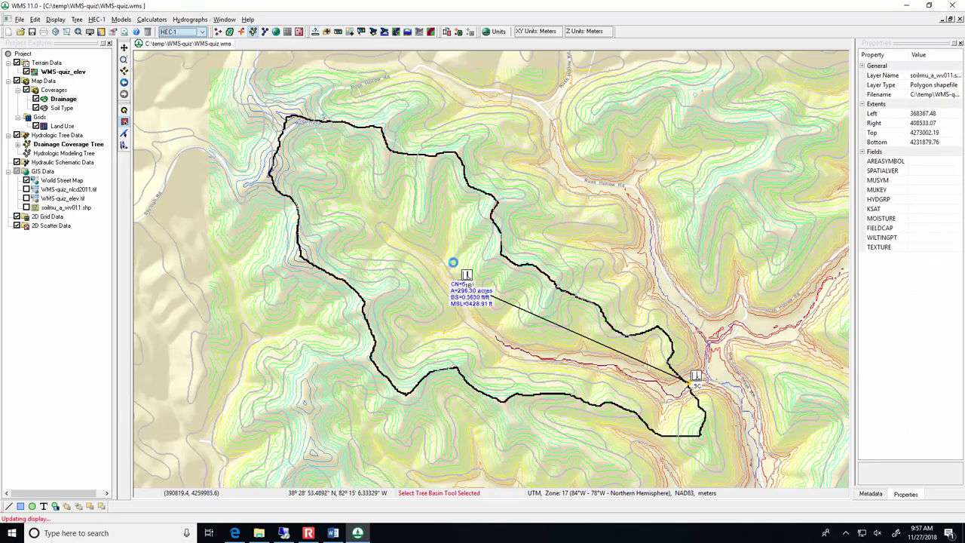
pyautogui.doubleClick(462, 289)
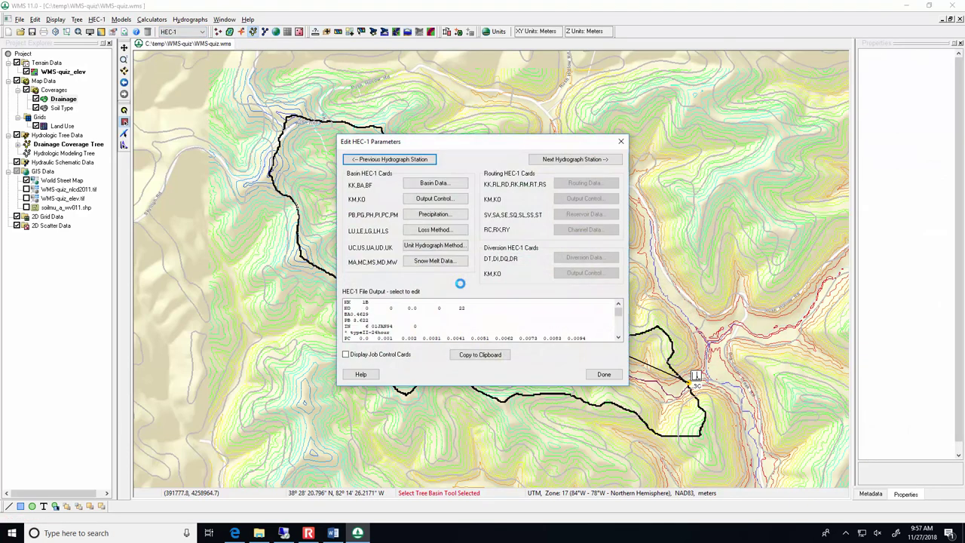
pyautogui.click(444, 216)
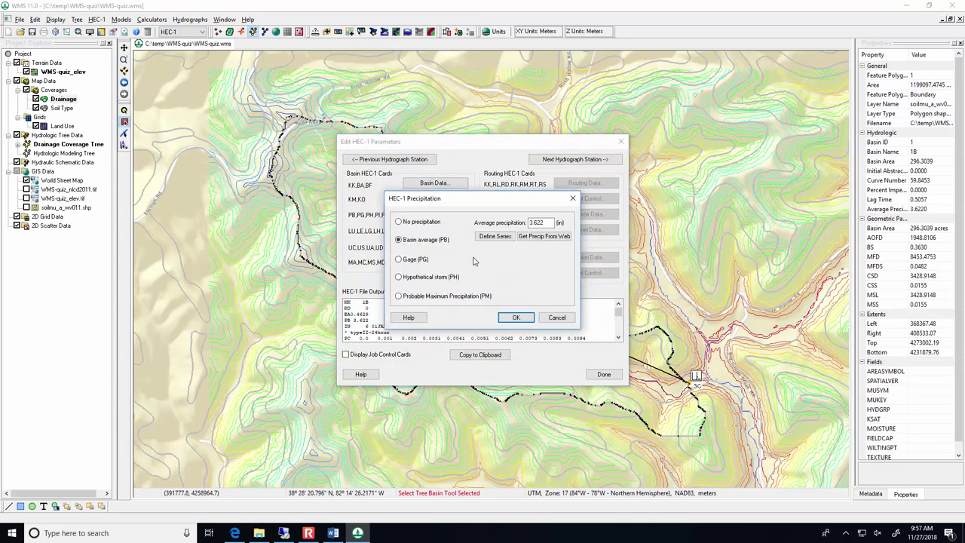
pyautogui.click(555, 317)
pyautogui.moveTo(459, 143); pyautogui.dragTo(217, 140)
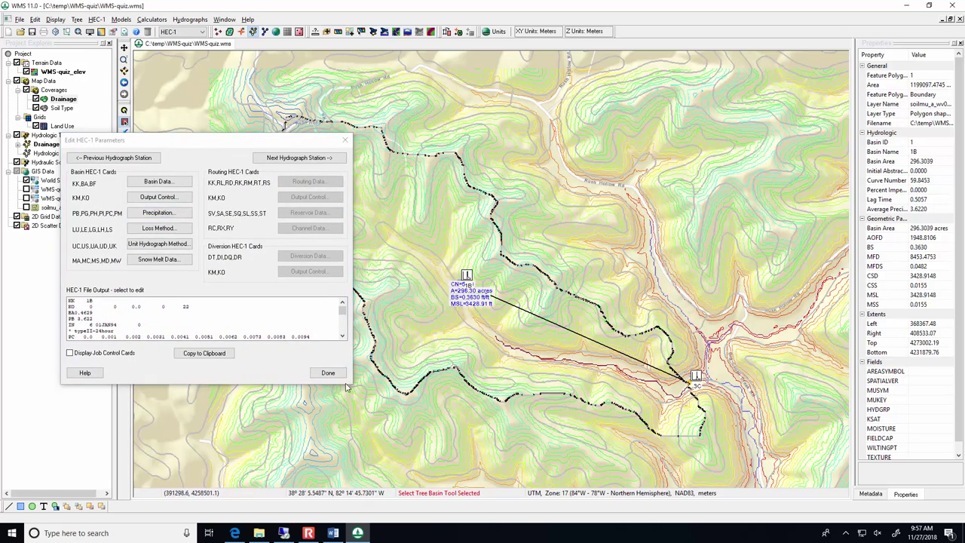
pyautogui.click(340, 376)
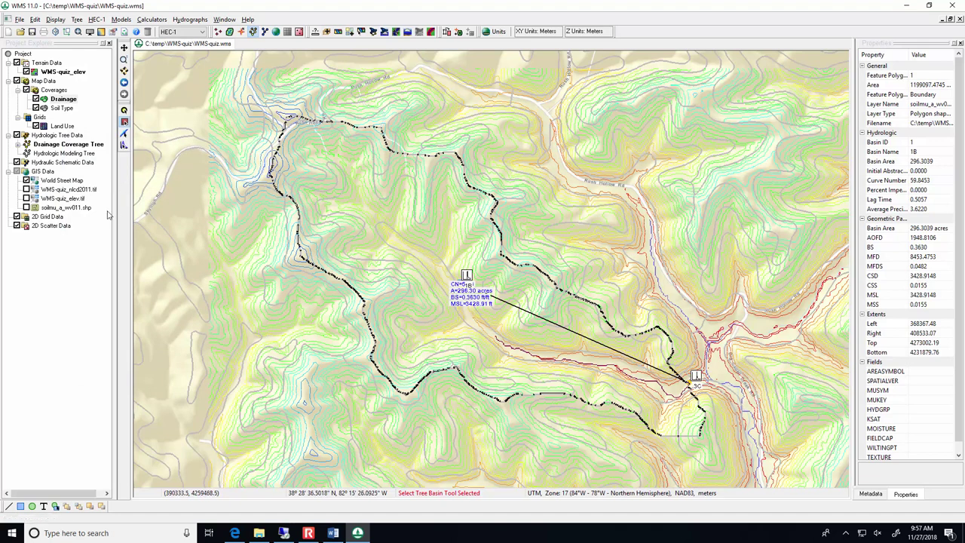
# Activate the Soil Type coverage, switch to Word and caption below the soil coverage screenshot "See that the NLCD is loaded in (will be used for CN calculations)".
pyautogui.click(60, 110)
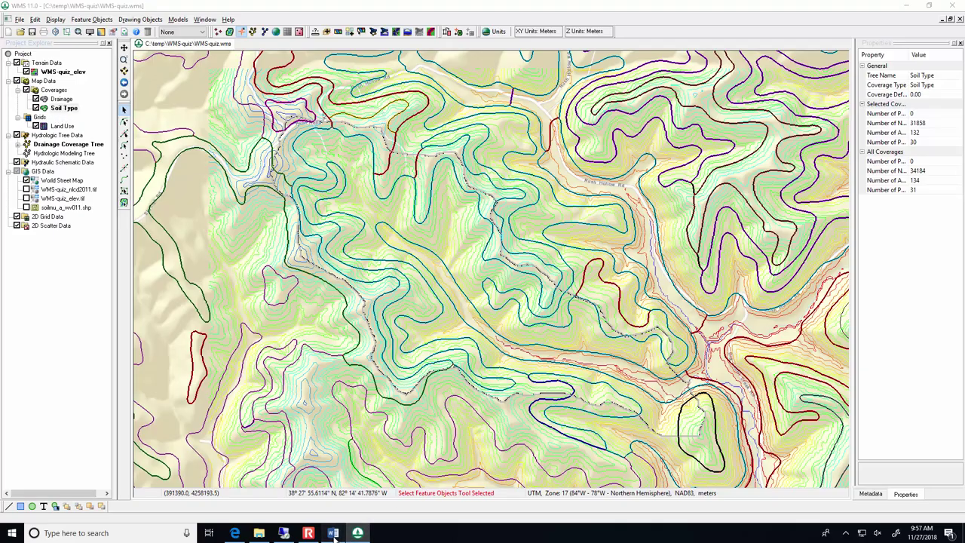
pyautogui.click(334, 533)
pyautogui.scroll(10, 568, 401)
pyautogui.scroll(10, 568, 403)
pyautogui.scroll(-10, 568, 402)
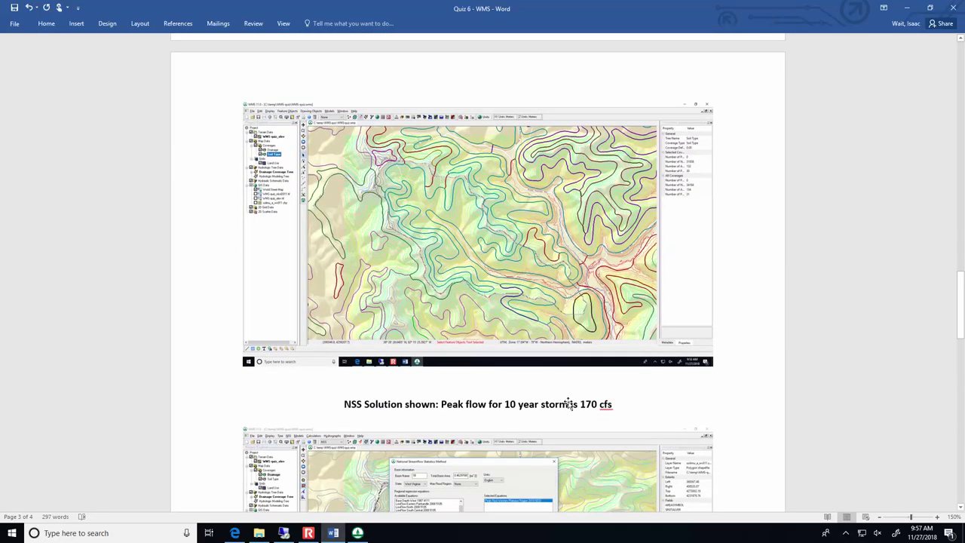
pyautogui.scroll(10, 567, 402)
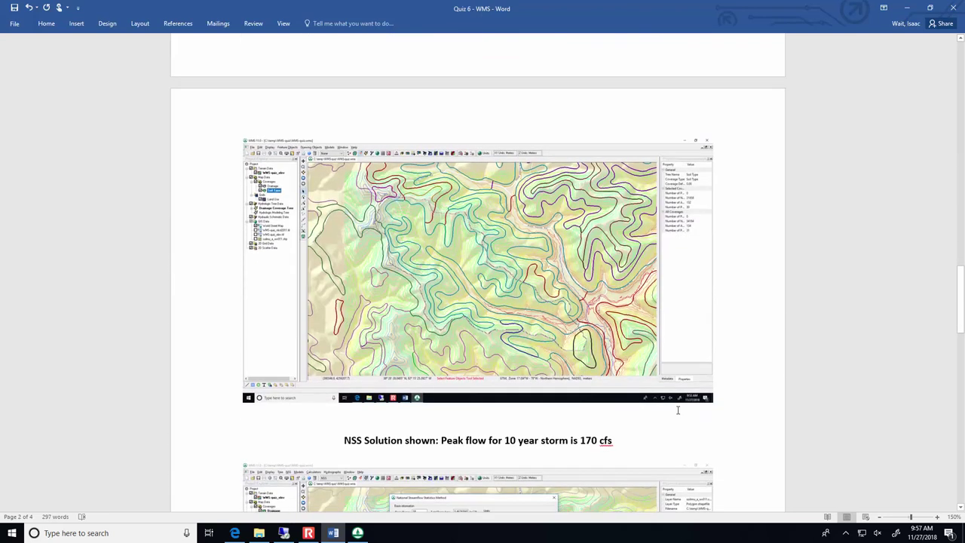
pyautogui.click(698, 308)
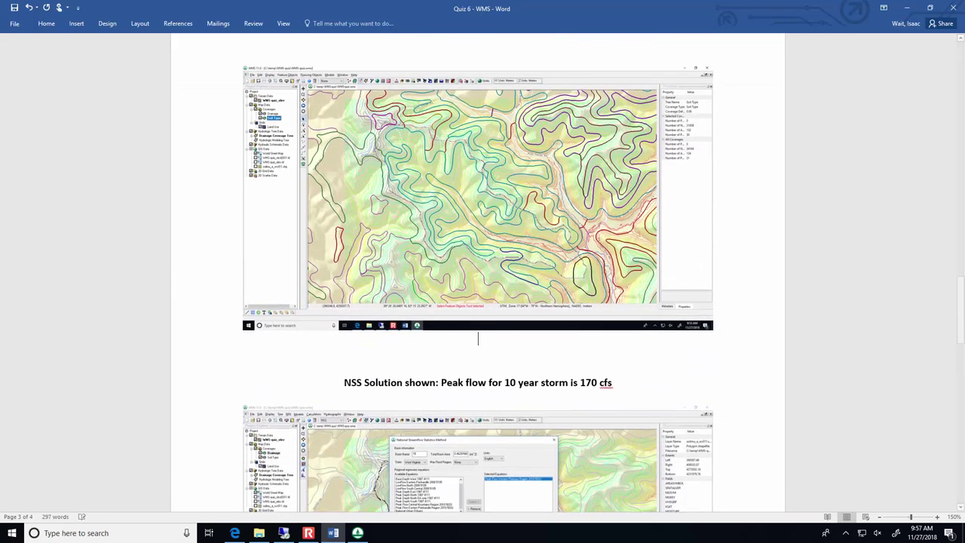
pyautogui.press('Return')
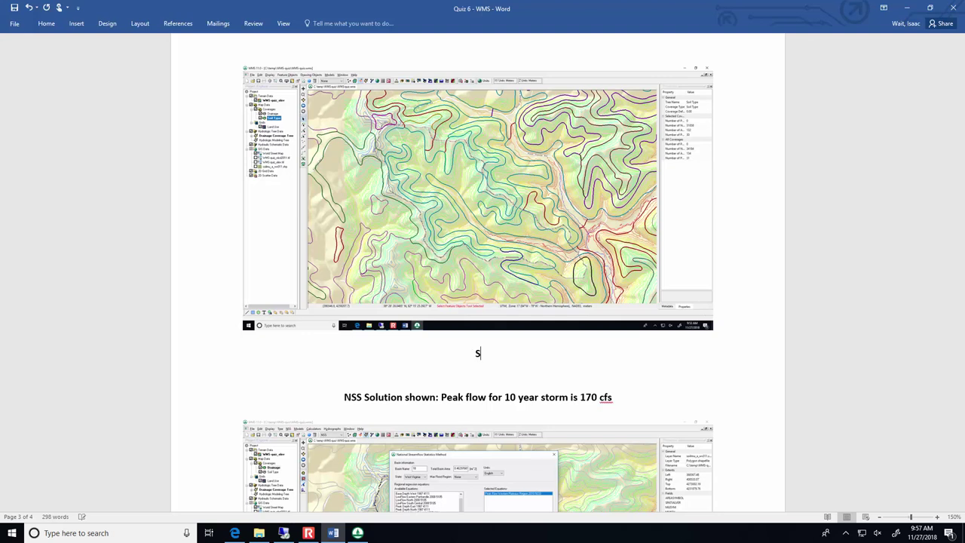
pyautogui.write('See that the NLCD is loaded in (will be used for CN calculations)')
pyautogui.press('Return')
pyautogui.press('Return')
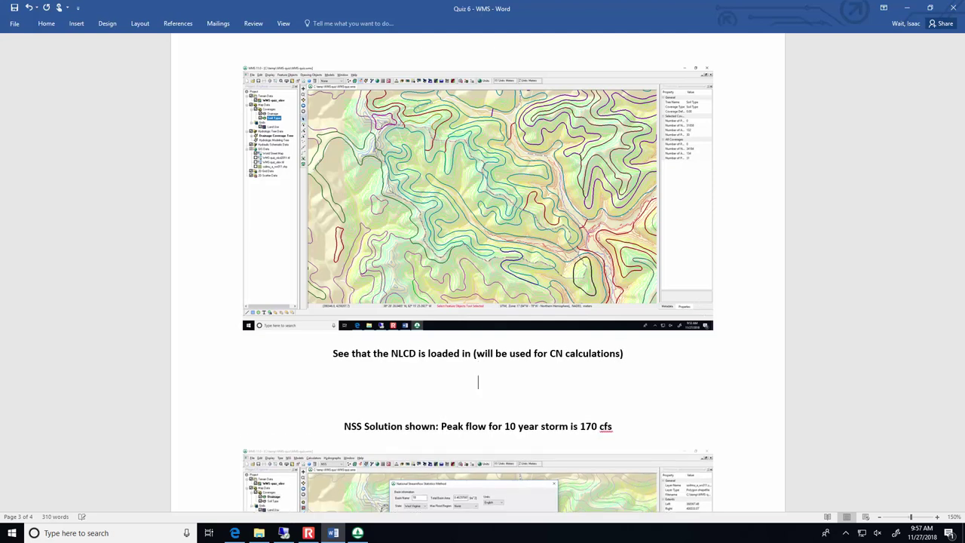
# Switch to WMS, display the Land Use grid, and paste a screenshot of it below the NLCD caption in Word.
pyautogui.click(357, 533)
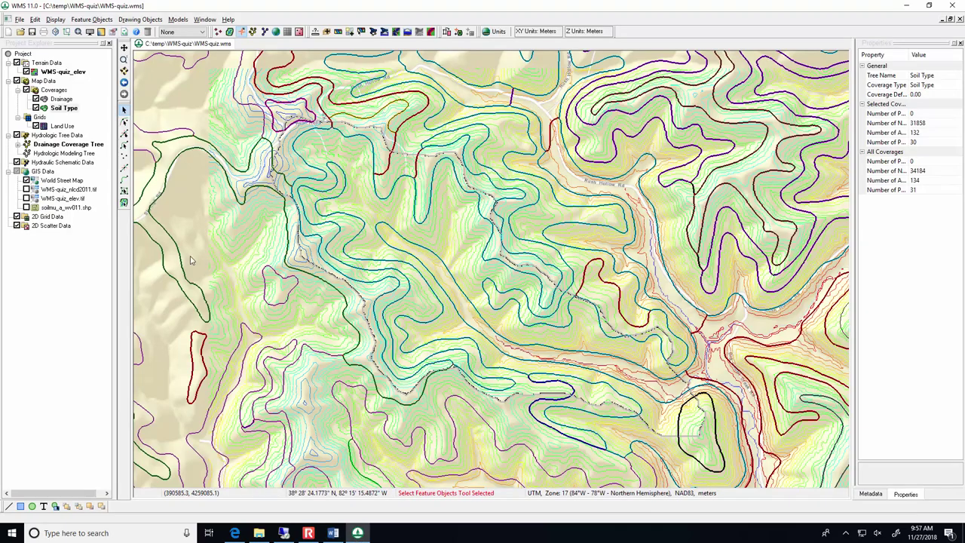
pyautogui.click(63, 128)
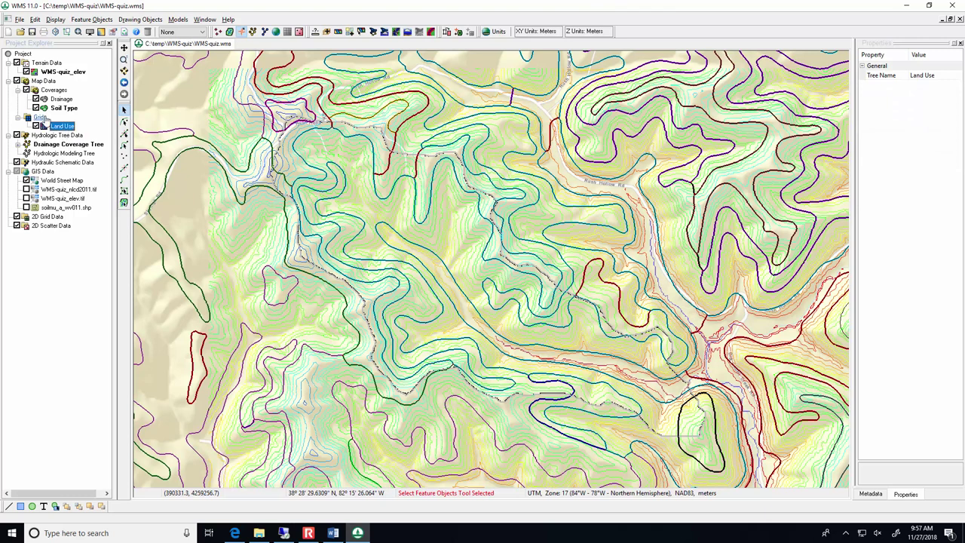
pyautogui.click(36, 125)
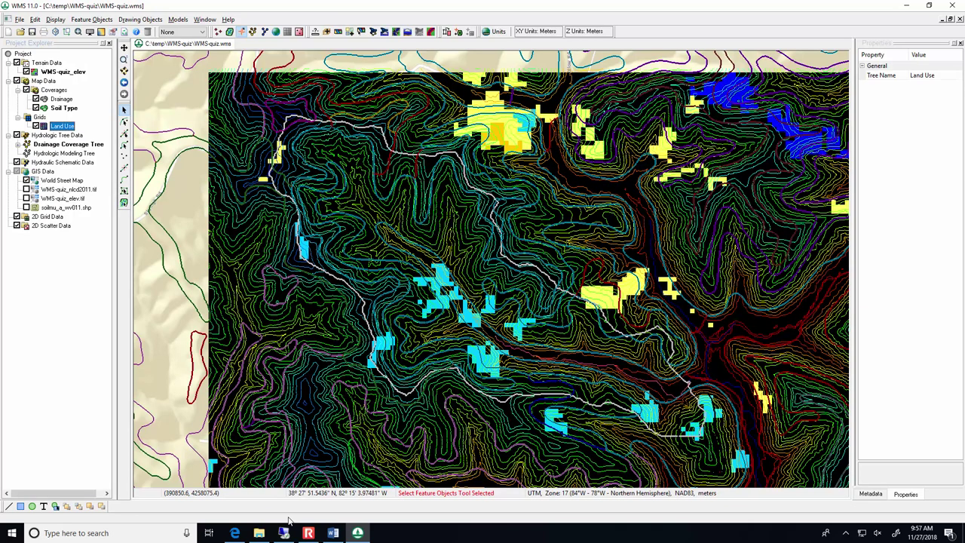
pyautogui.click(332, 532)
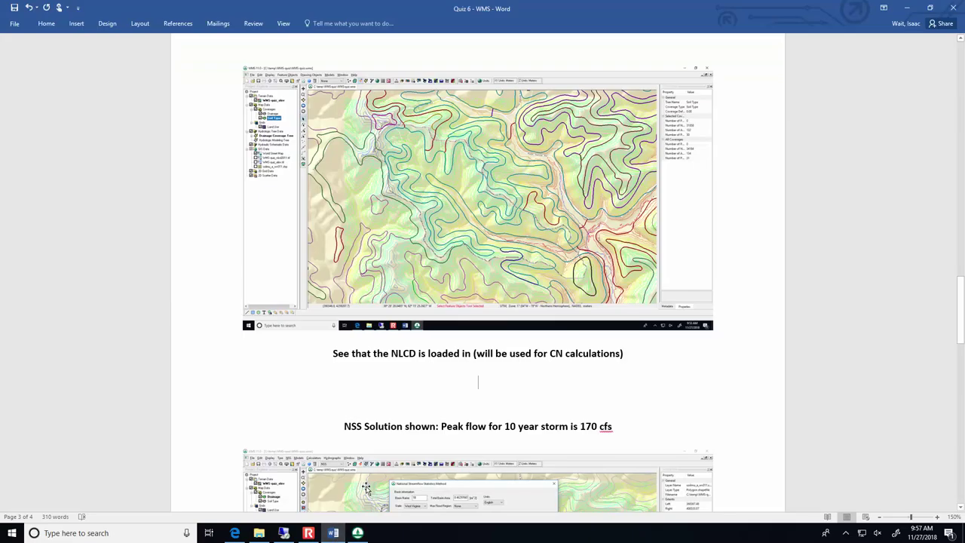
pyautogui.hotkey('ctrl', 'v')
# Return to WMS from the HEC – 1 heading, activate the Drainage coverage and hide the Land Use grid.
pyautogui.scroll(-5, 373, 460)
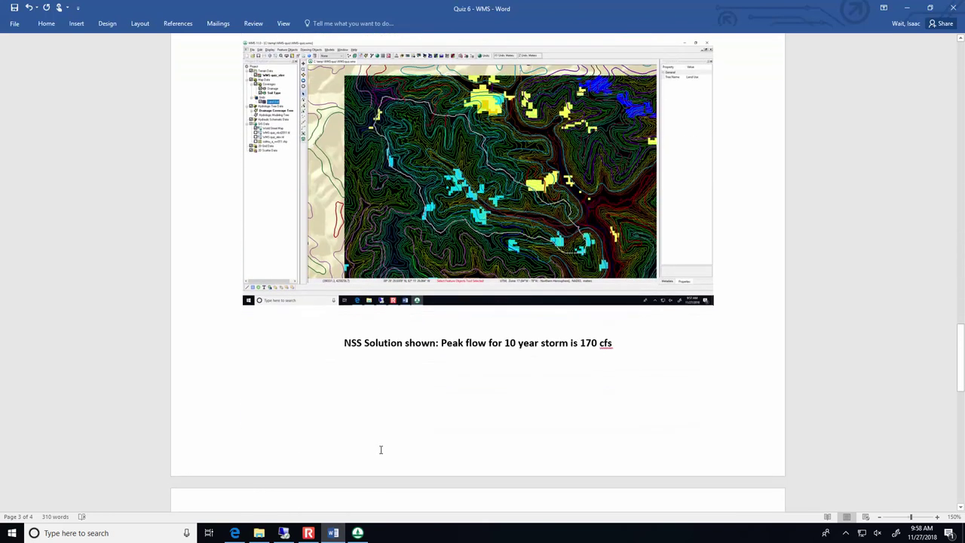
pyautogui.scroll(-10, 380, 449)
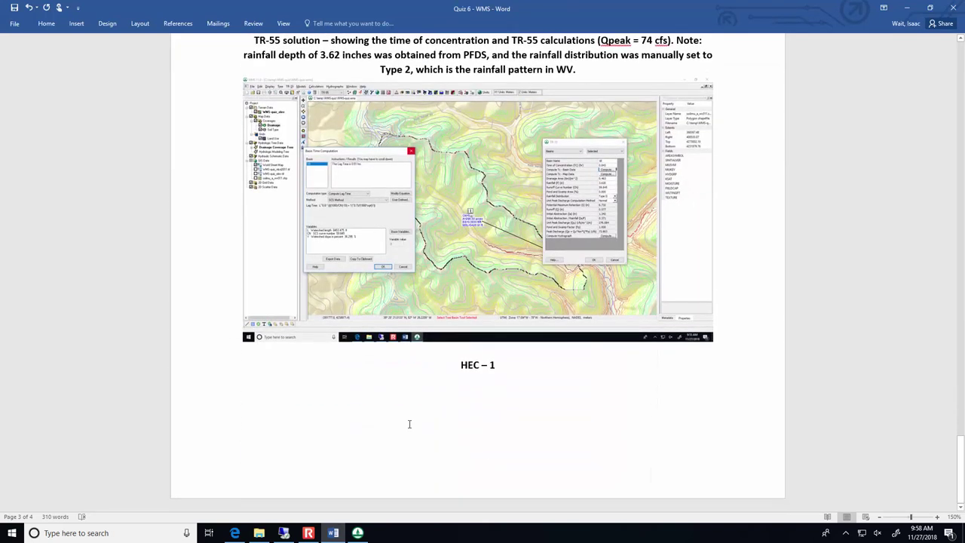
pyautogui.click(357, 533)
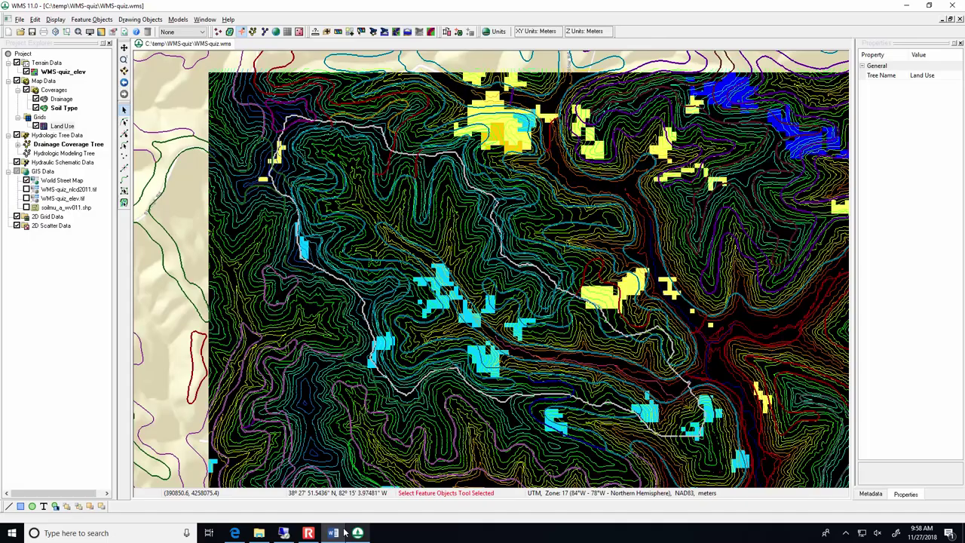
pyautogui.click(62, 99)
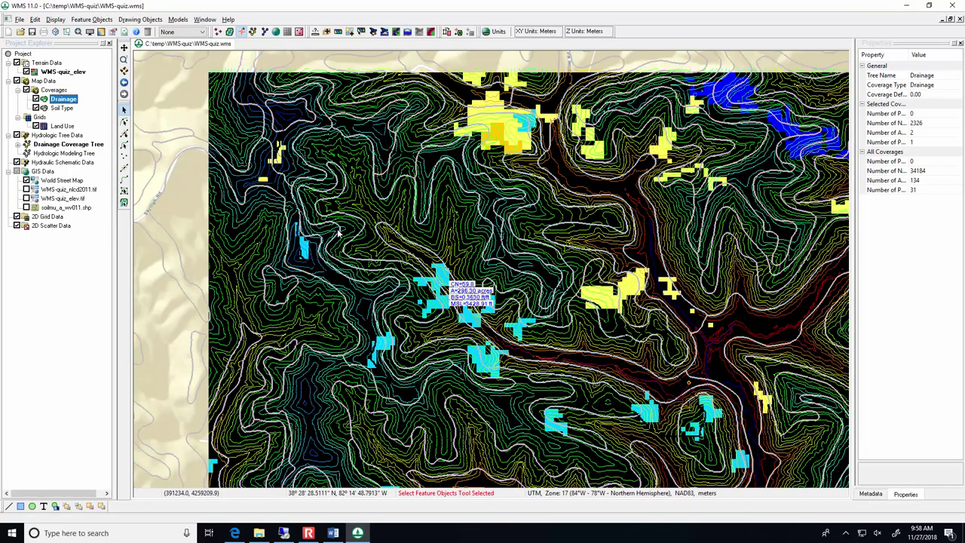
pyautogui.click(35, 126)
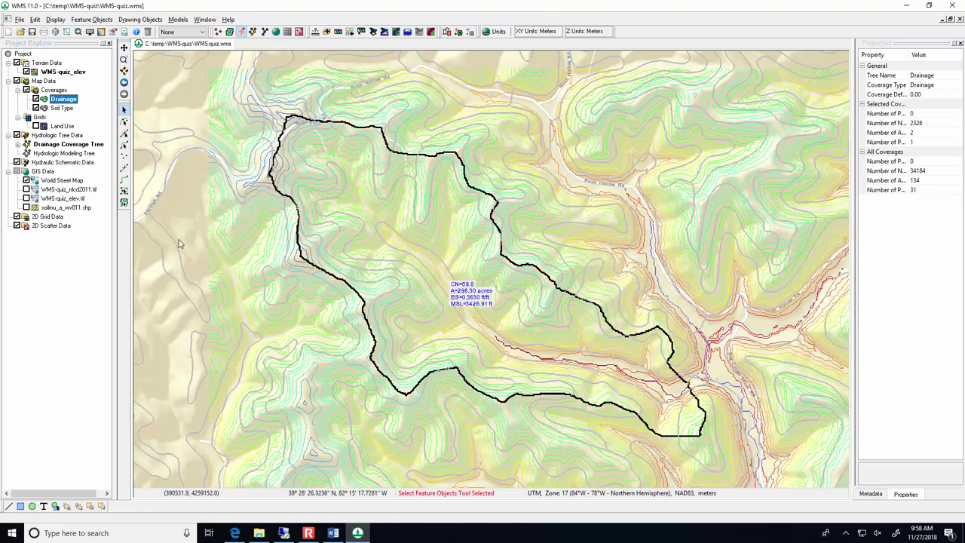
# Activate the hydrologic tree data and open the basin's HEC-1 hydrograph in a window placed clear of the basin symbol.
pyautogui.click(242, 33)
pyautogui.click(459, 314)
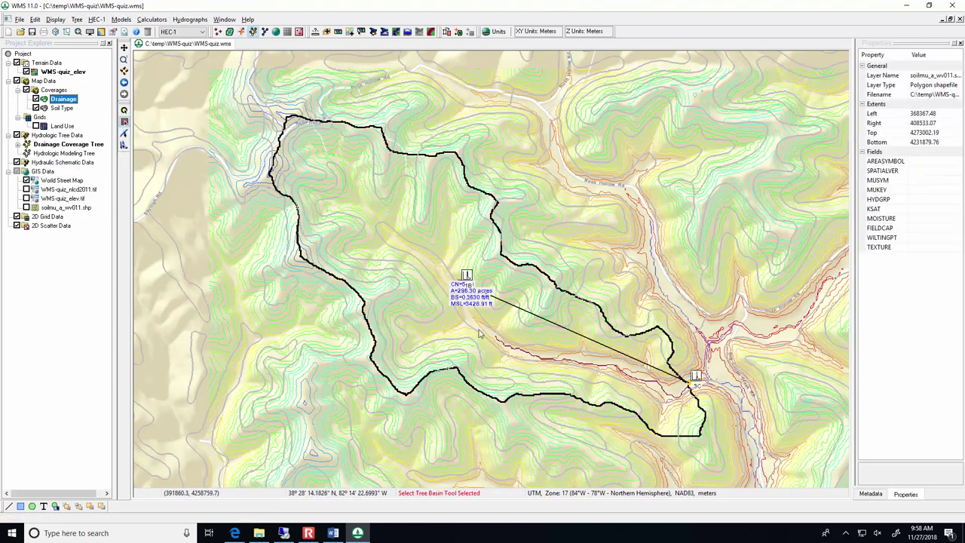
pyautogui.doubleClick(461, 287)
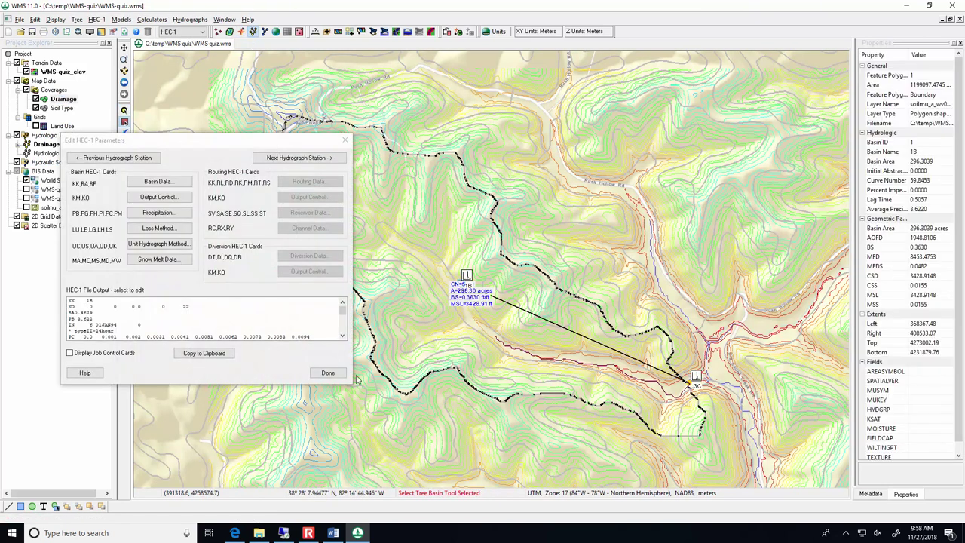
pyautogui.click(327, 370)
pyautogui.doubleClick(489, 300)
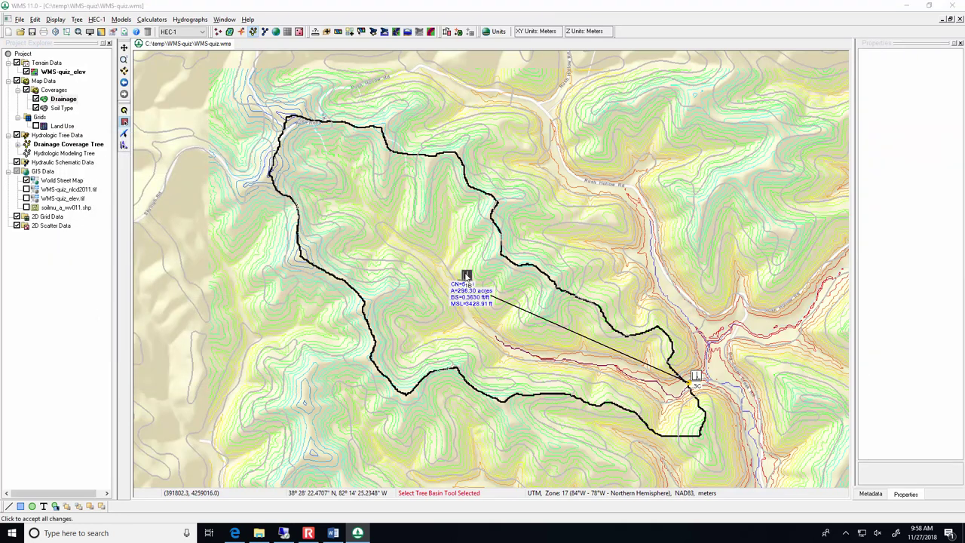
pyautogui.moveTo(533, 439); pyautogui.dragTo(443, 311)
pyautogui.moveTo(220, 9); pyautogui.dragTo(717, 72)
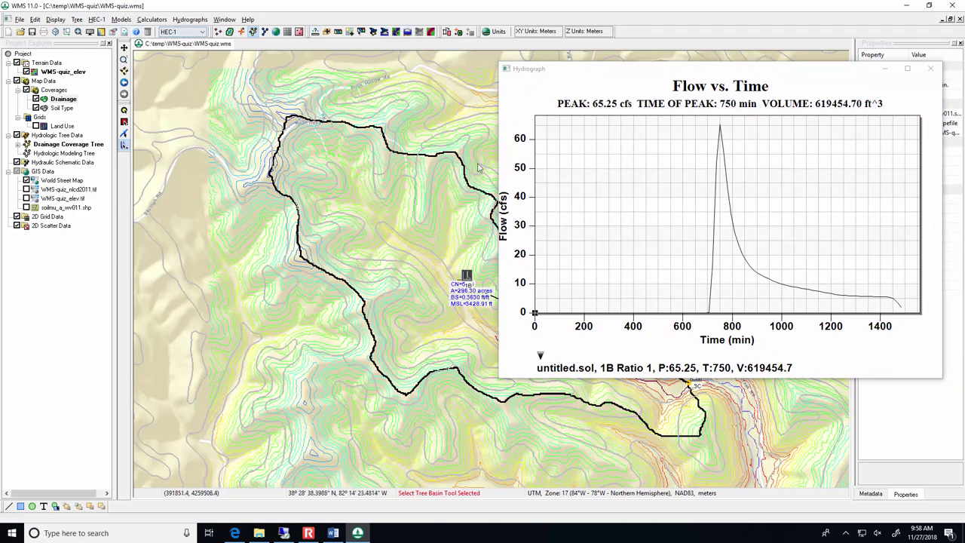
# Open the basin's HEC-1 parameters beside the hydrograph and paste a screenshot of both below the HEC – 1 heading in Word.
pyautogui.click(98, 19)
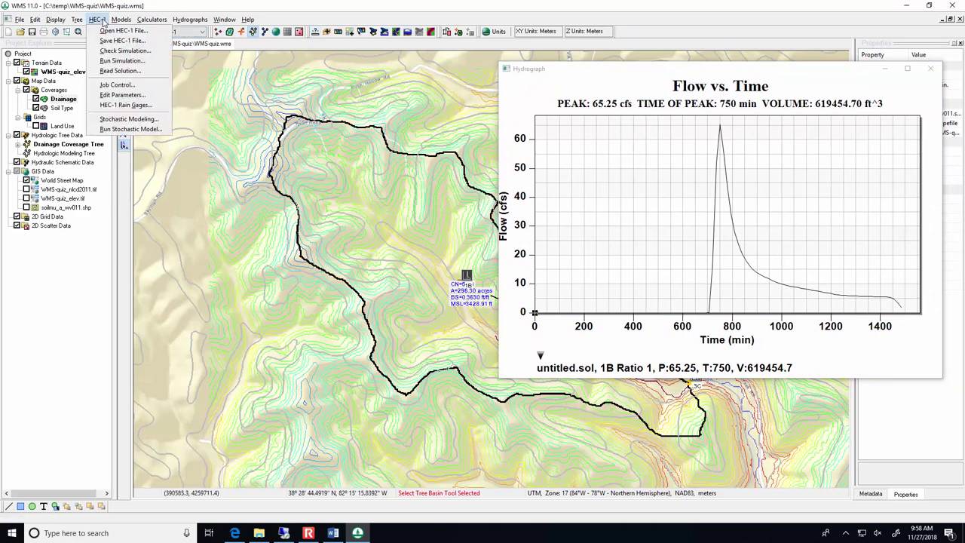
pyautogui.click(122, 95)
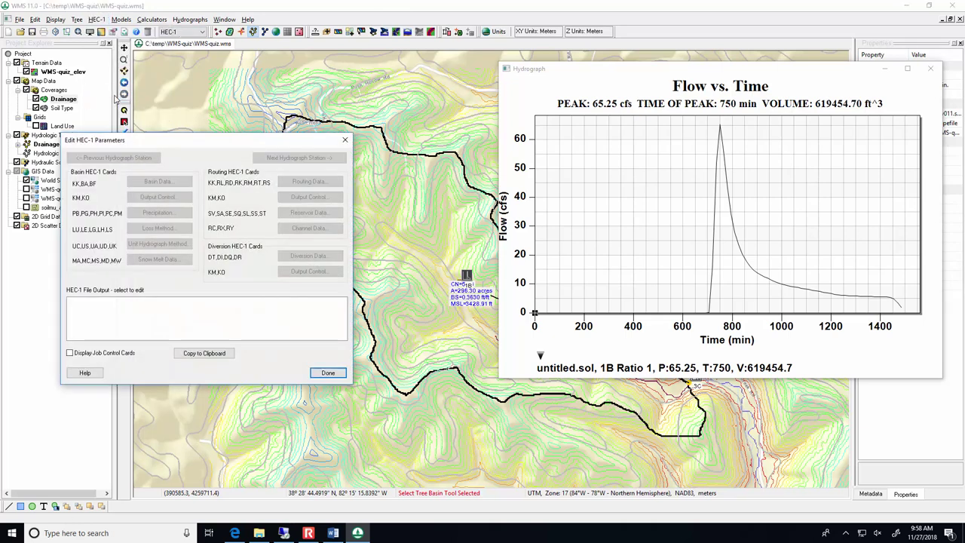
pyautogui.click(345, 141)
pyautogui.doubleClick(457, 283)
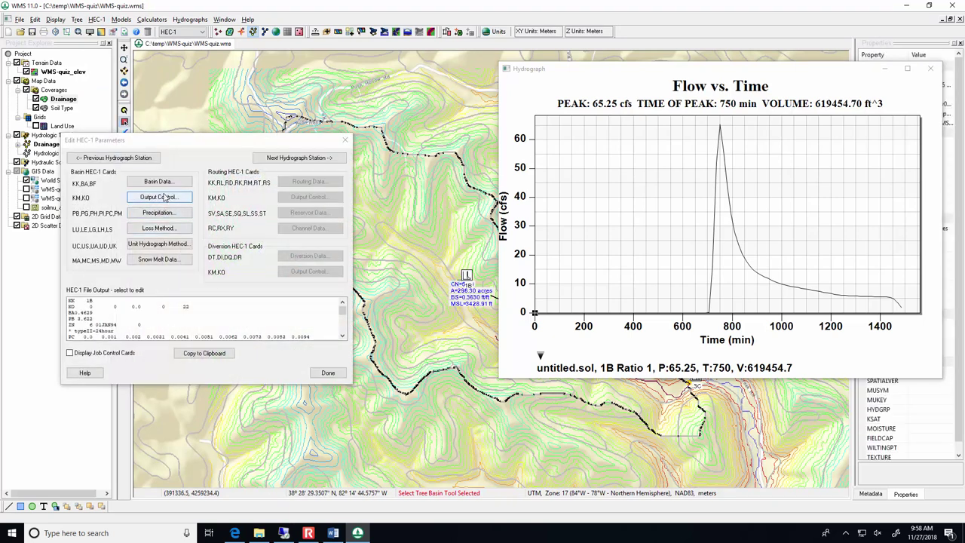
pyautogui.click(333, 532)
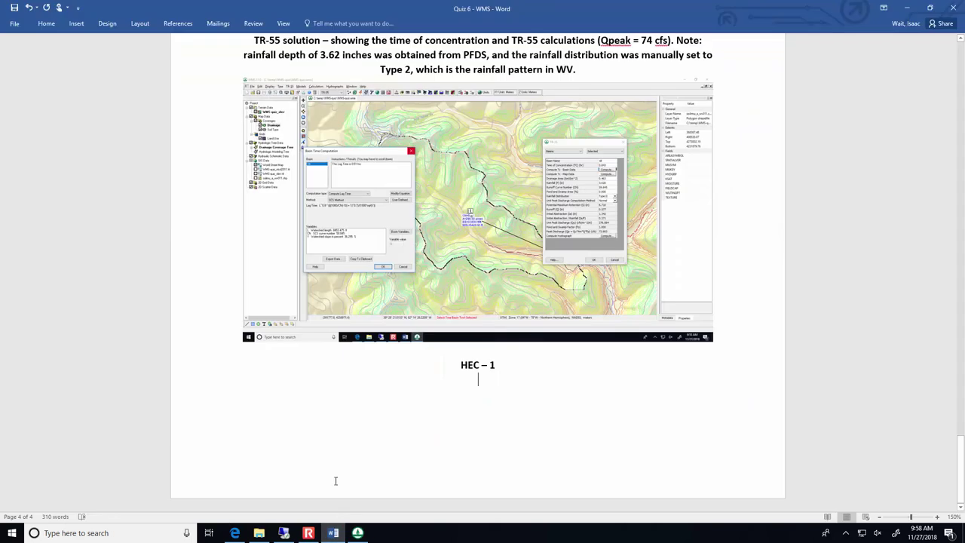
pyautogui.hotkey('ctrl', 'v')
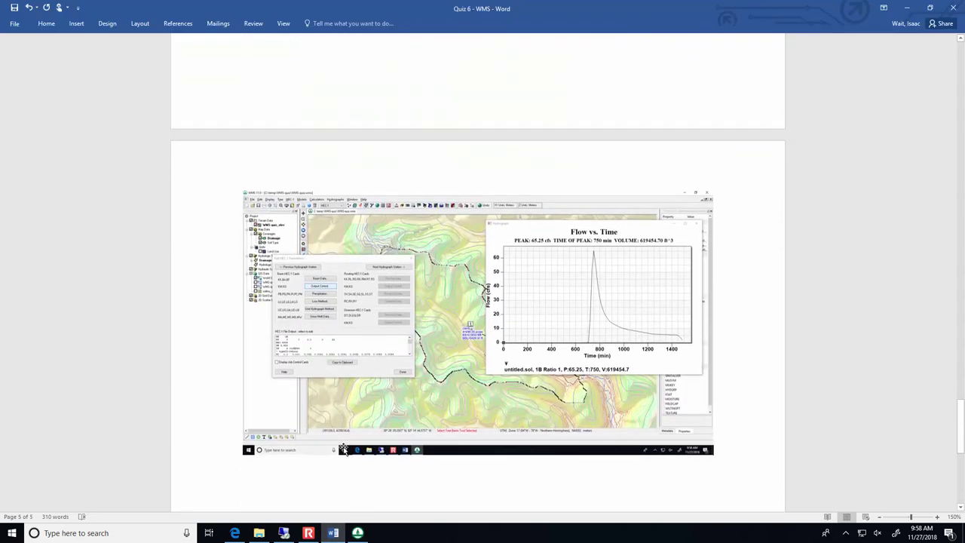
# Extend the HEC – 1 heading with "- Showing that the peak flow is 65 cfs." and save the document.
pyautogui.scroll(3, 691, 172)
pyautogui.write('- Sj')
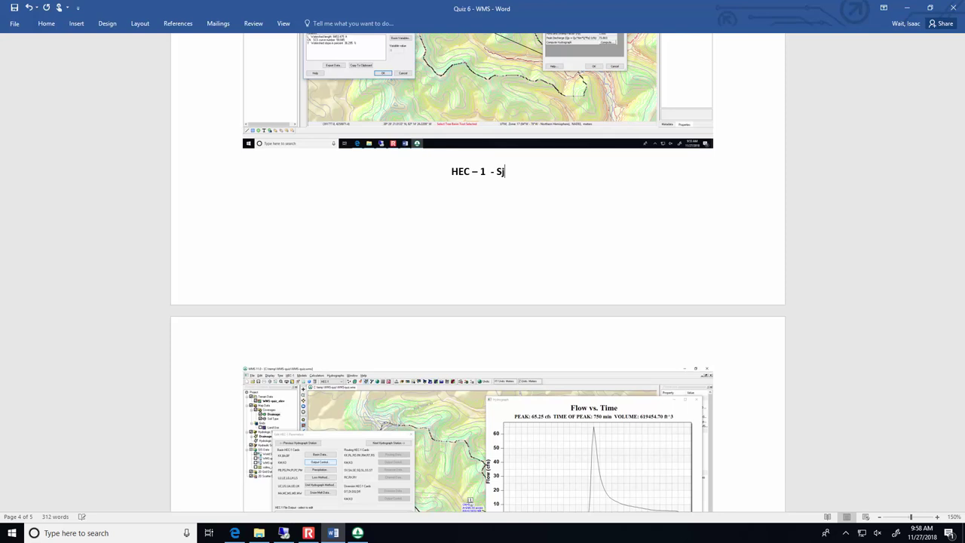
pyautogui.press('BackSpace')
pyautogui.write('howing that the peak f')
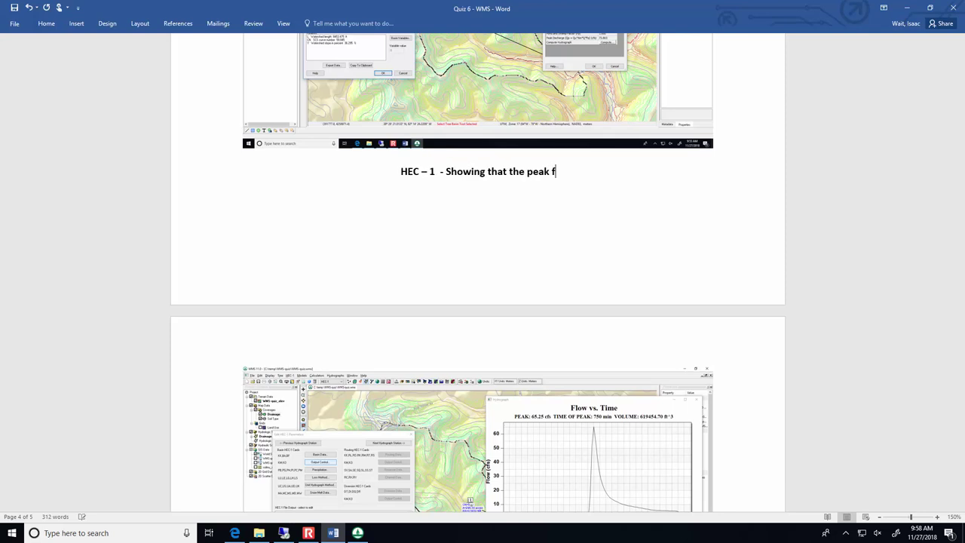
pyautogui.write('low is ')
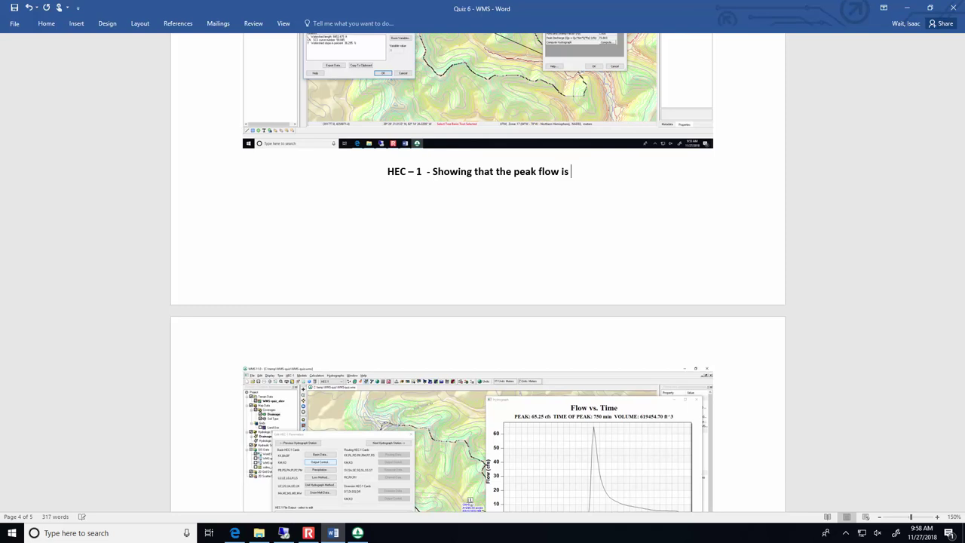
pyautogui.write('65 cfs.')
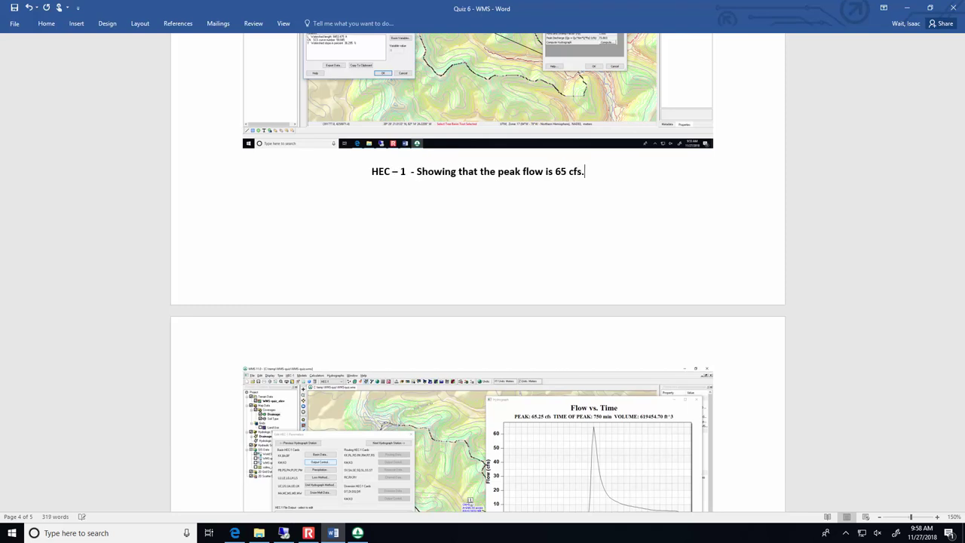
pyautogui.click(13, 8)
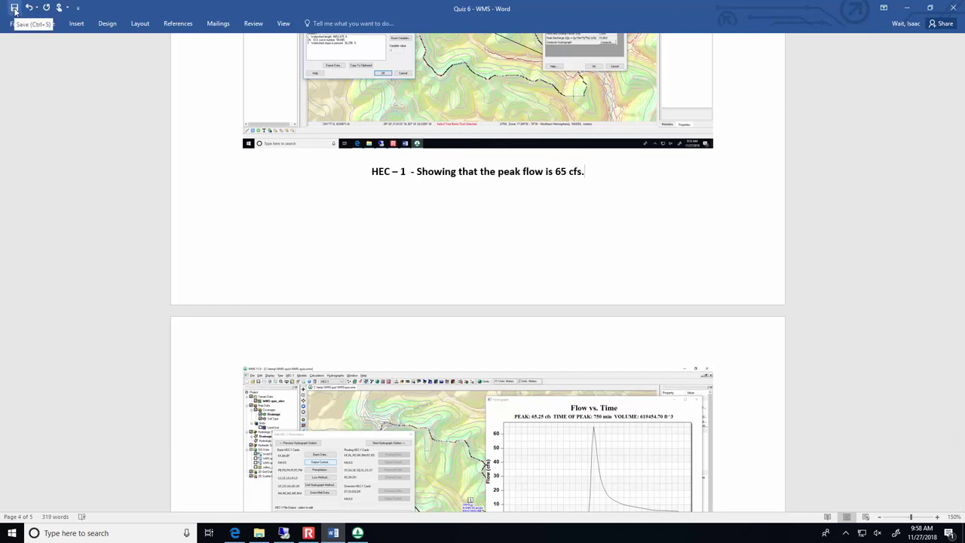
# Close the Word document, the Edit HEC-1 Parameters dialog, the hydrograph window and WMS.
pyautogui.scroll(-1, 630, 447)
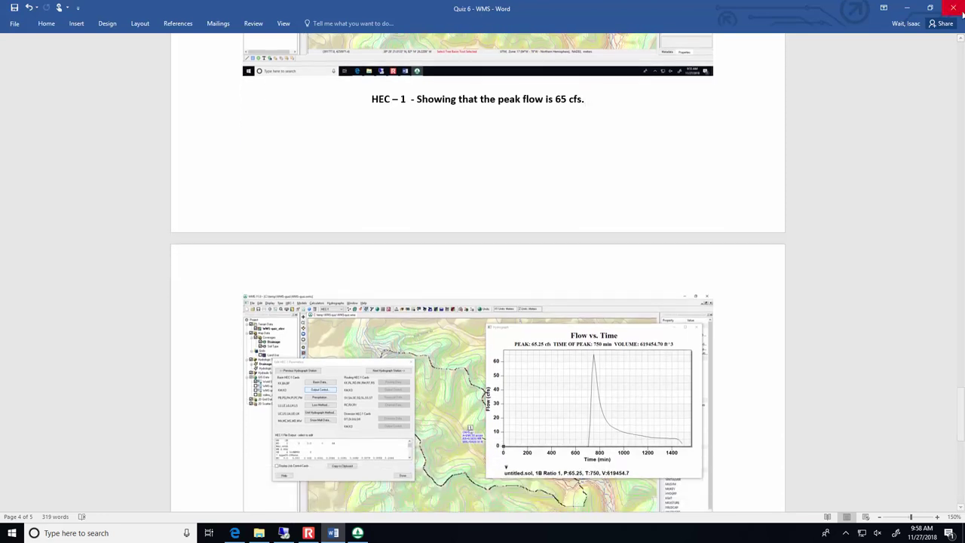
pyautogui.click(954, 7)
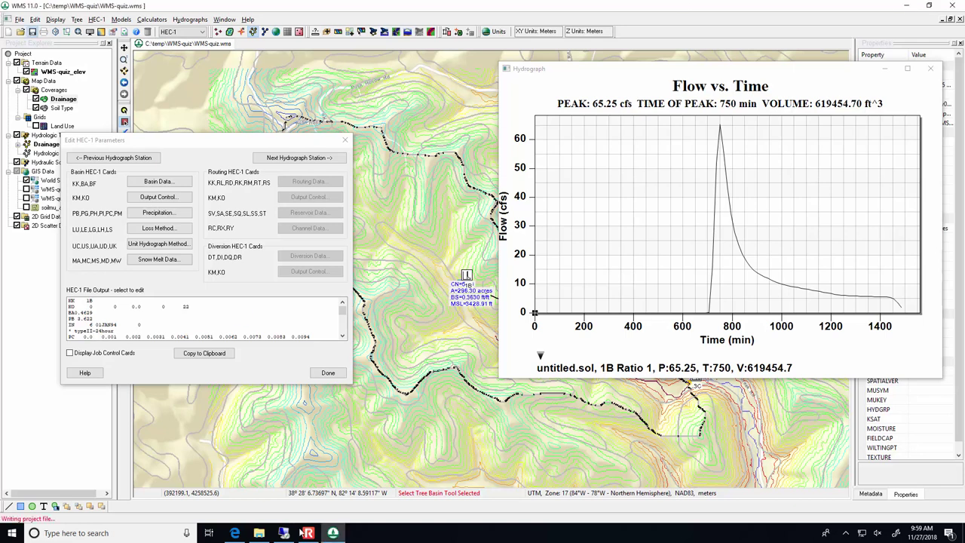
pyautogui.click(327, 372)
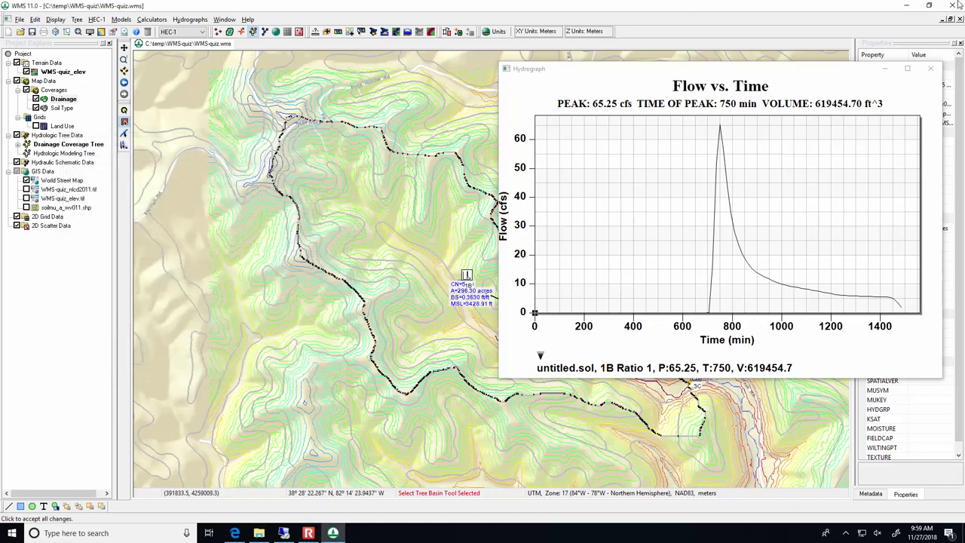
pyautogui.click(931, 69)
pyautogui.click(959, 5)
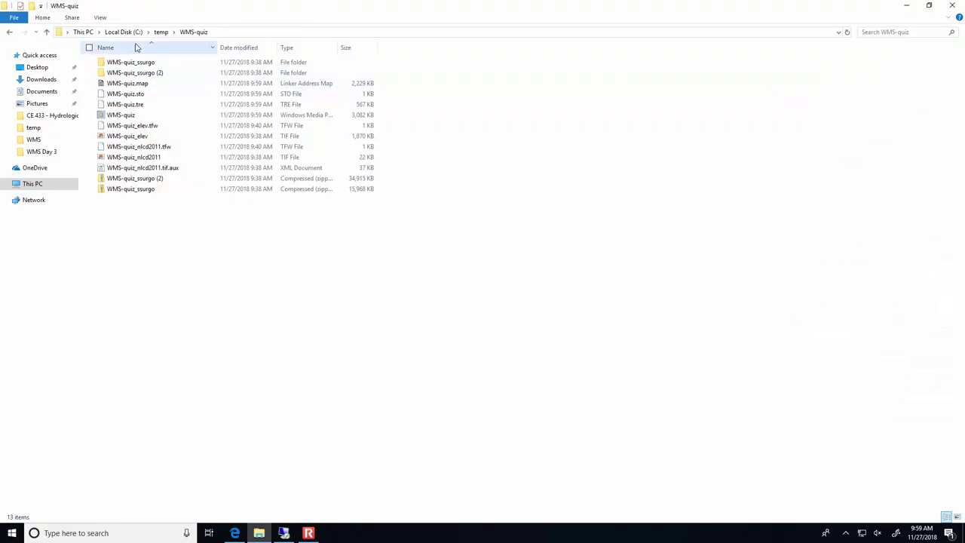
# Compress the WMS-quiz folder in C:\temp into a zip file, keeping the suggested name WMS-quiz.
pyautogui.click(161, 33)
pyautogui.rightClick(136, 96)
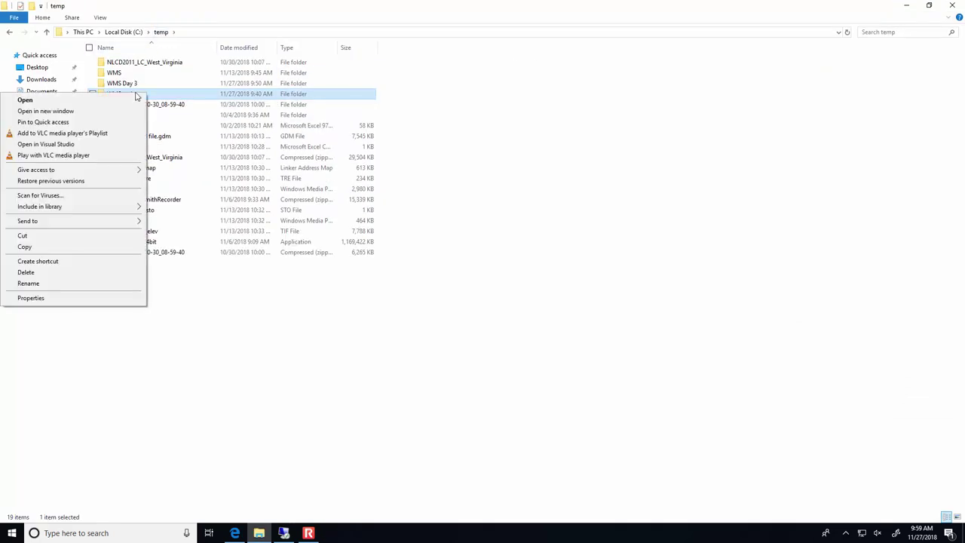
pyautogui.moveTo(114, 221)
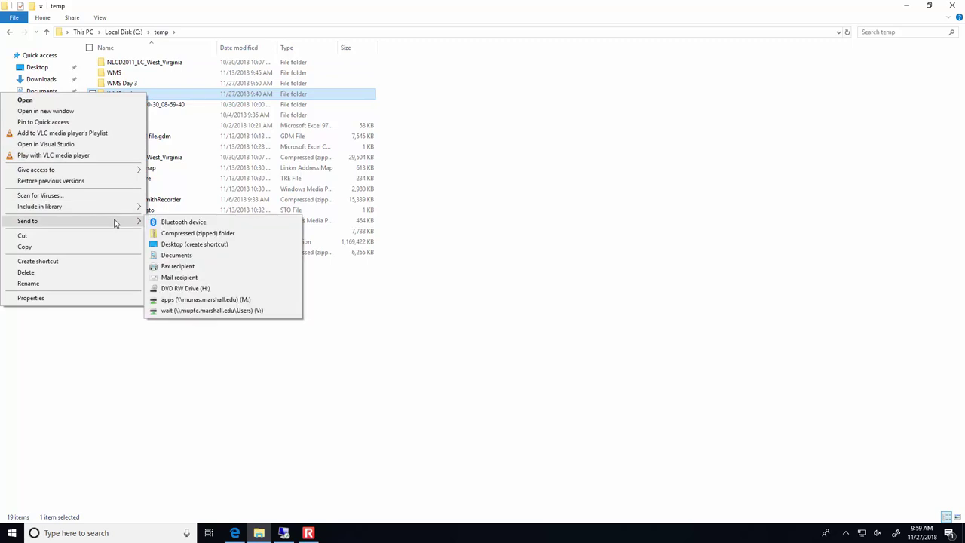
pyautogui.click(187, 234)
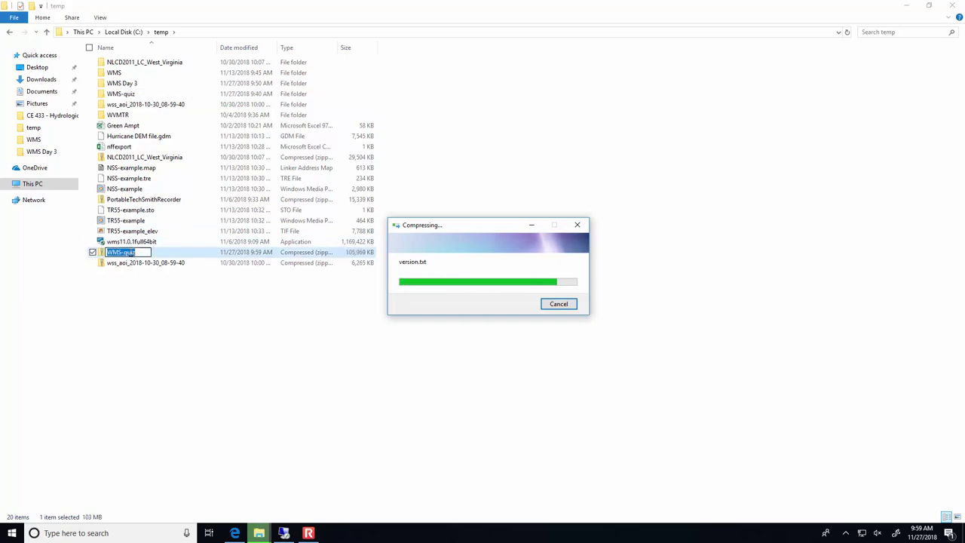
pyautogui.click(151, 263)
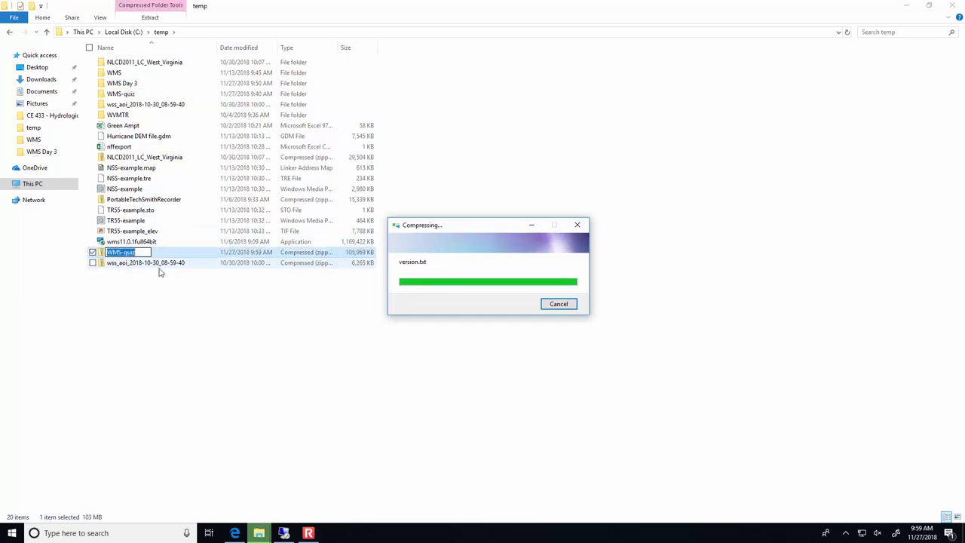
pyautogui.click(150, 254)
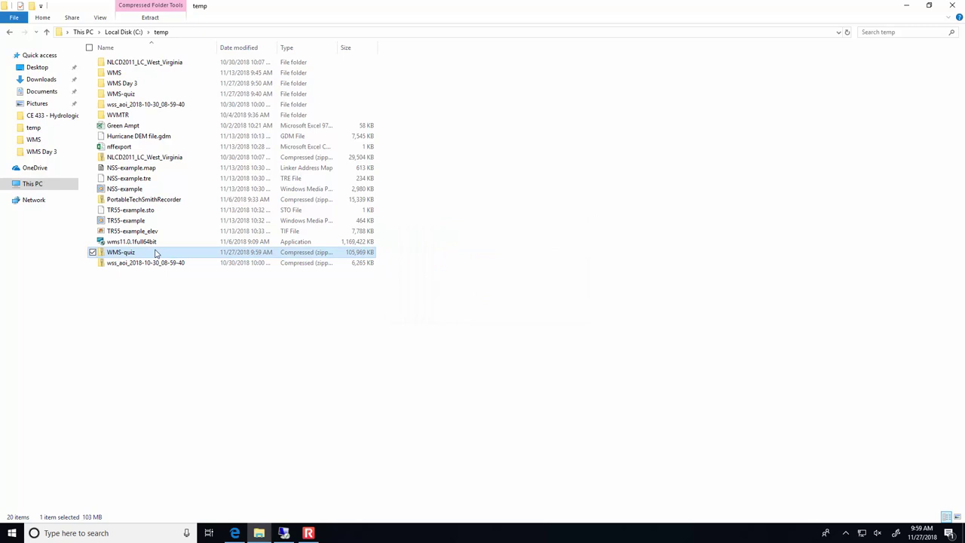
pyautogui.rightClick(156, 254)
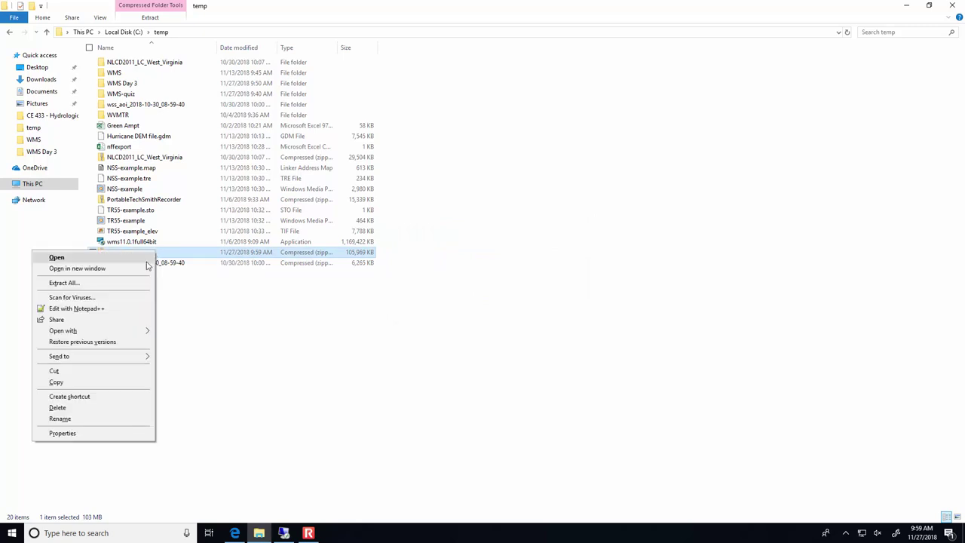
pyautogui.click(283, 344)
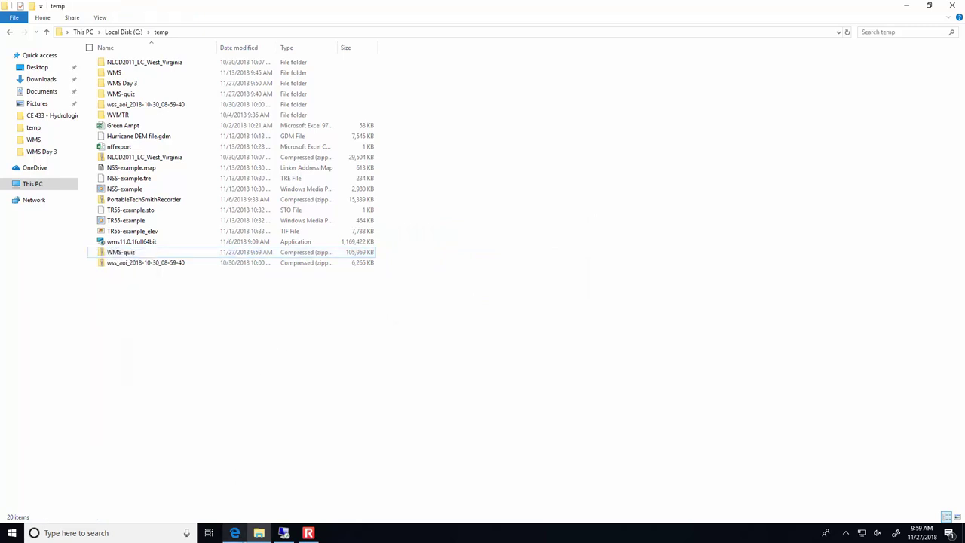
pyautogui.click(235, 533)
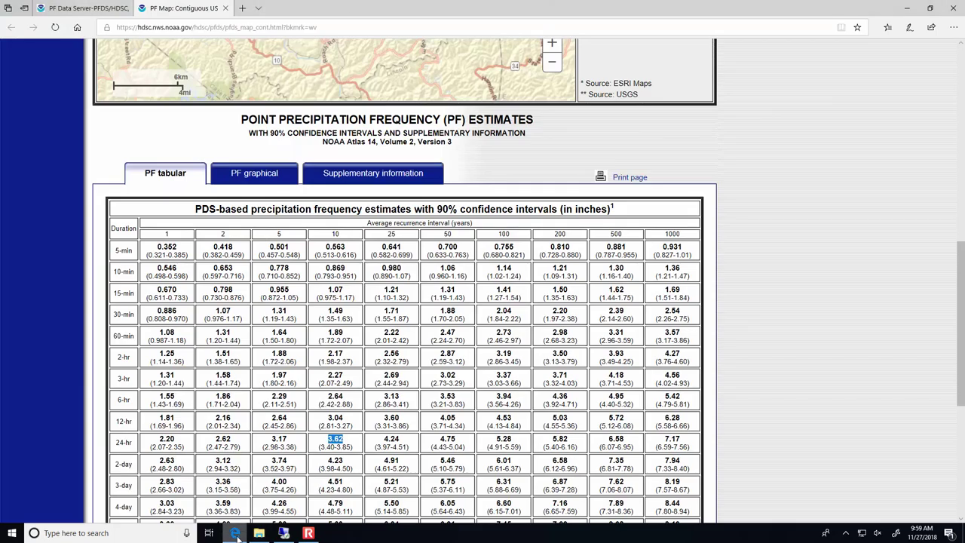
pyautogui.click(308, 533)
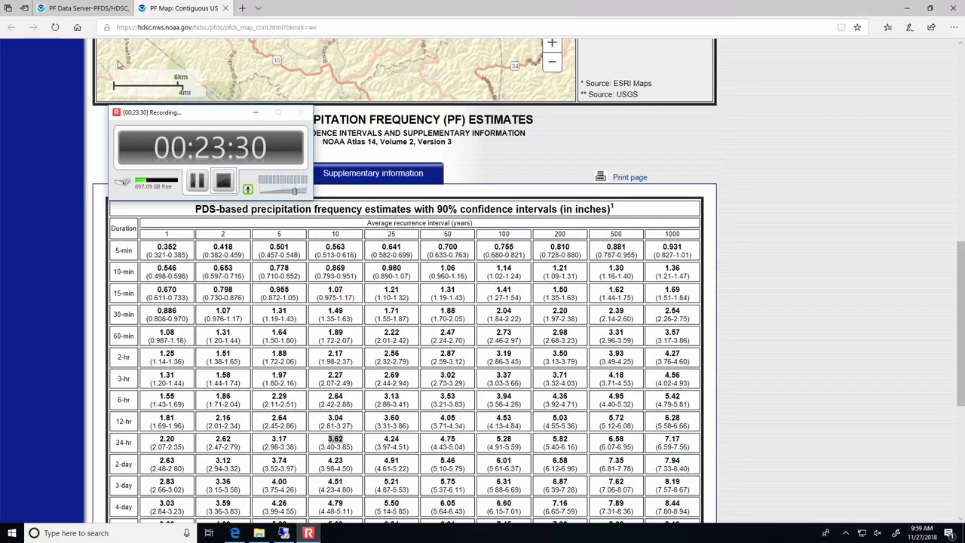
pyautogui.click(195, 181)
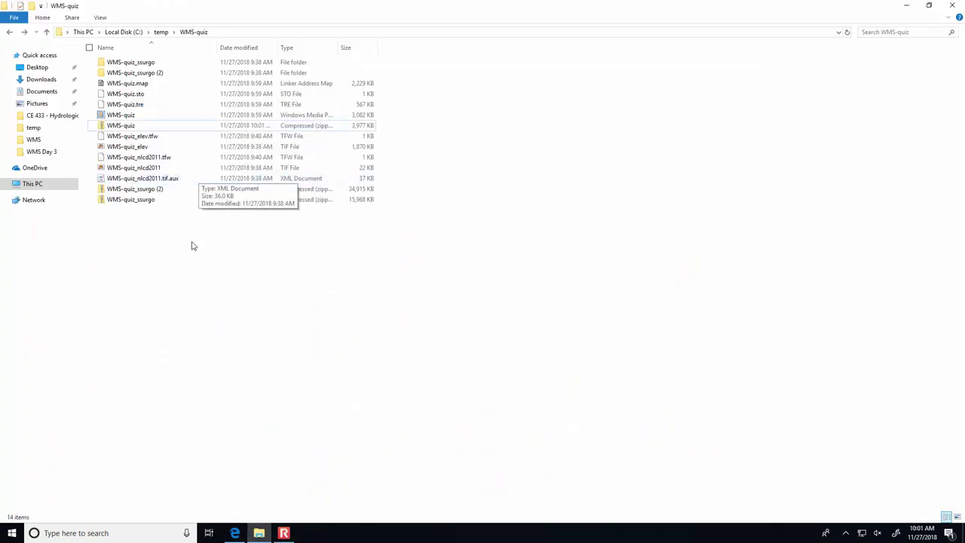
# Delete the existing WMS-quiz zip file from inside the WMS-quiz folder.
pyautogui.click(149, 127)
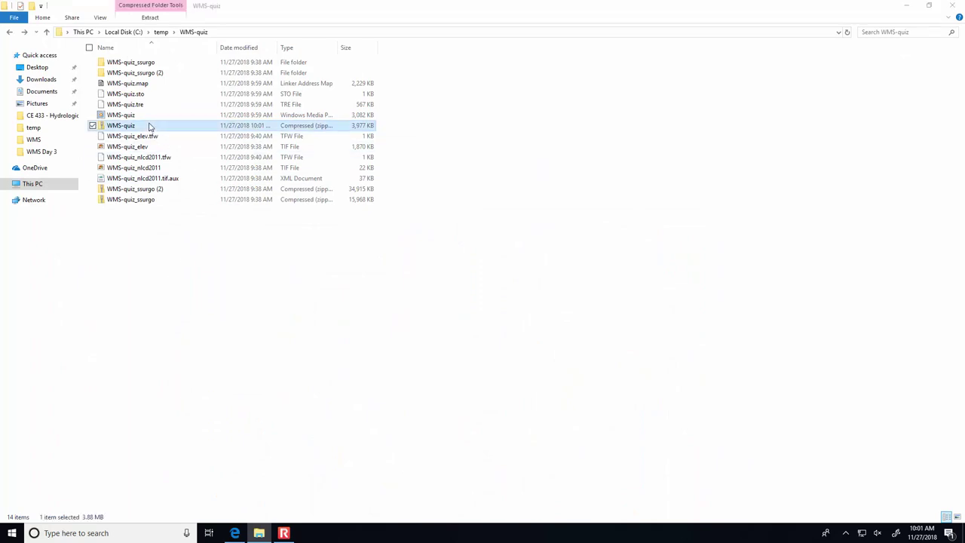
pyautogui.press('Delete')
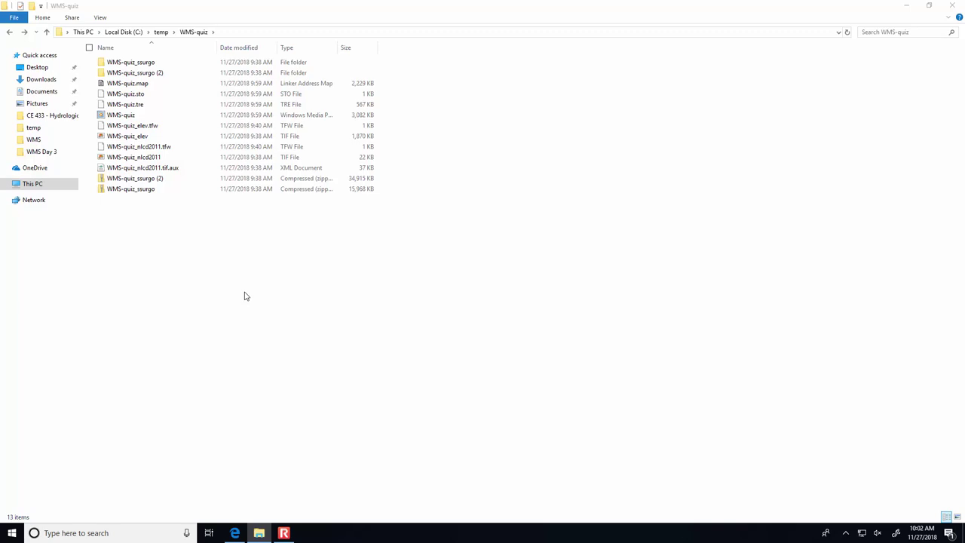
pyautogui.click(138, 182)
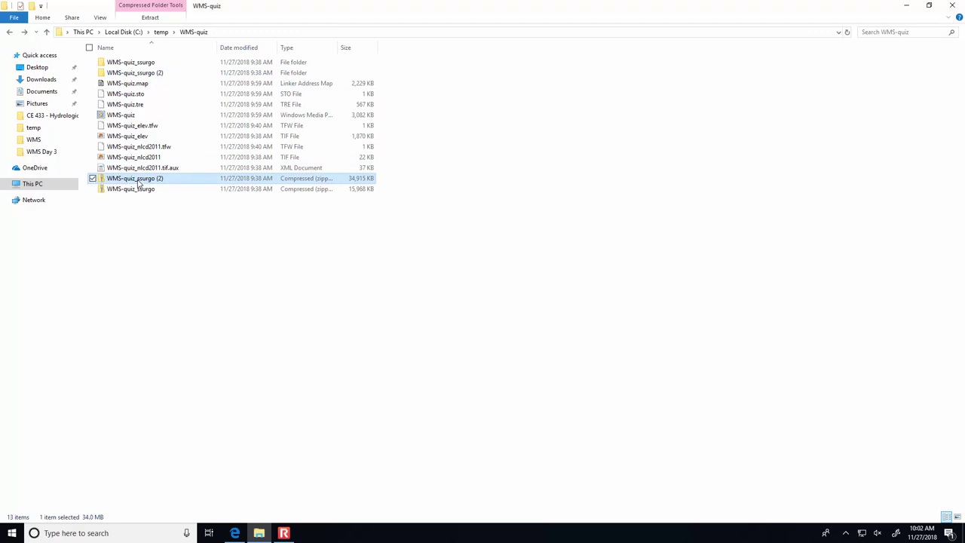
pyautogui.click(139, 189)
pyautogui.click(139, 179)
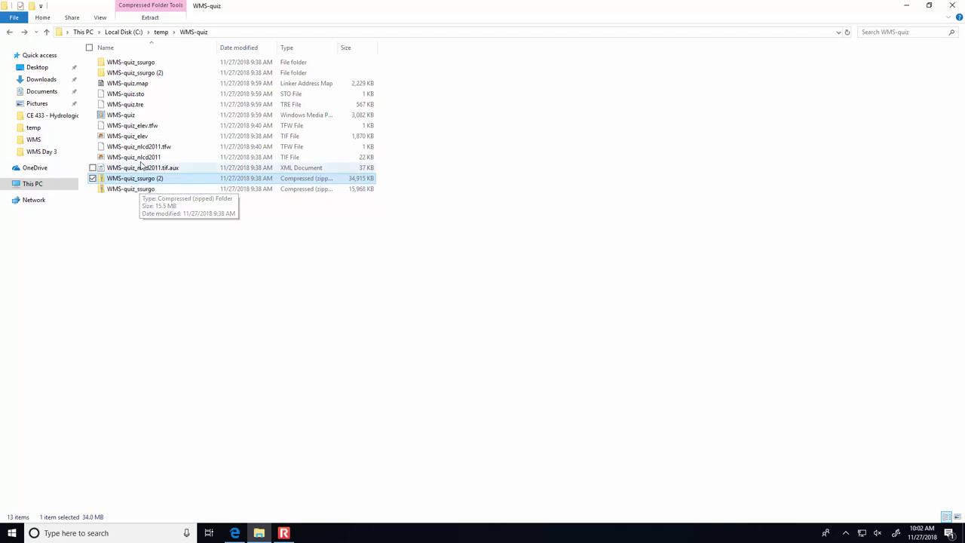
# Compress the files from WMS-quiz.map through WMS-quiz_nlcd2011.tif.aux into a zip named WMS-quiz, leaving out the ssurgo folders and zips.
pyautogui.click(134, 169)
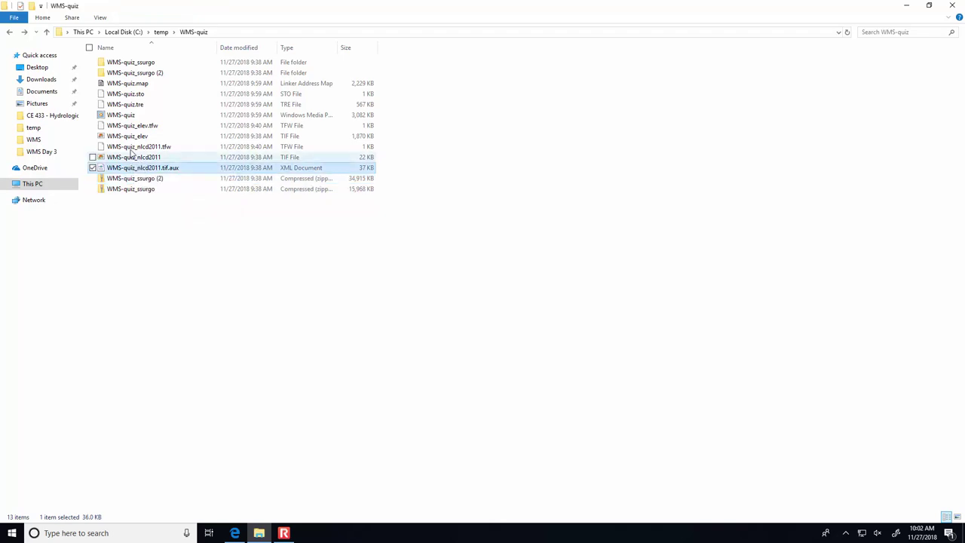
pyautogui.keyDown('shift'); pyautogui.click(140, 85); pyautogui.keyUp('shift')
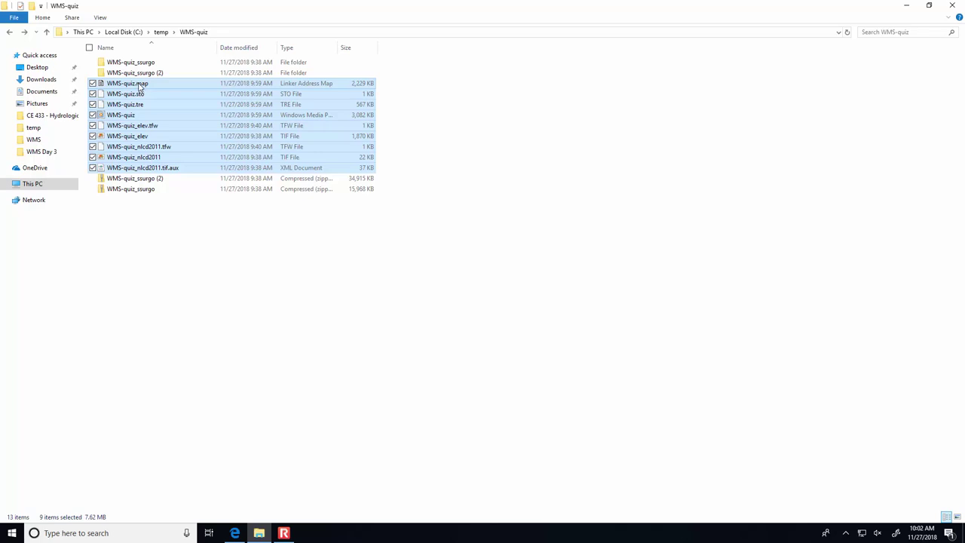
pyautogui.rightClick(119, 87)
pyautogui.moveTo(85, 133)
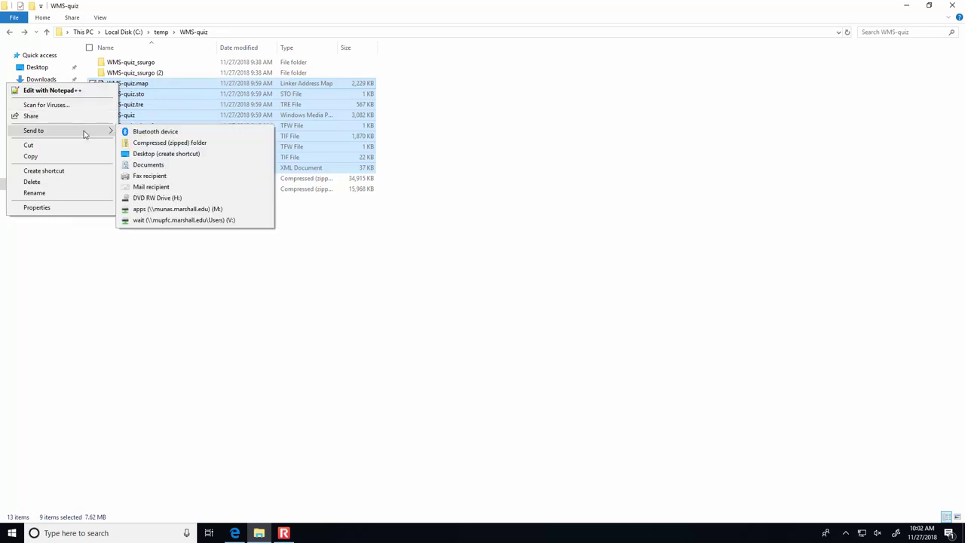
pyautogui.click(169, 142)
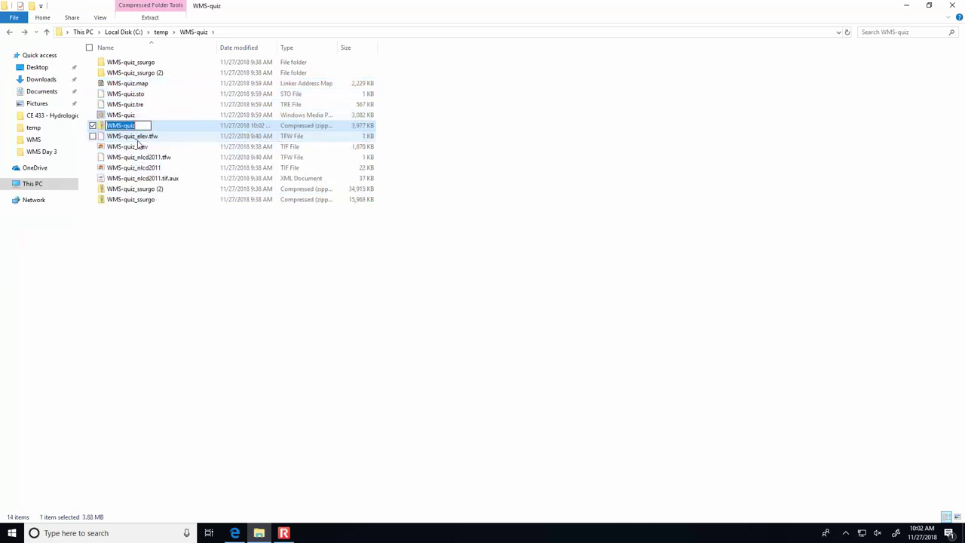
pyautogui.press('Return')
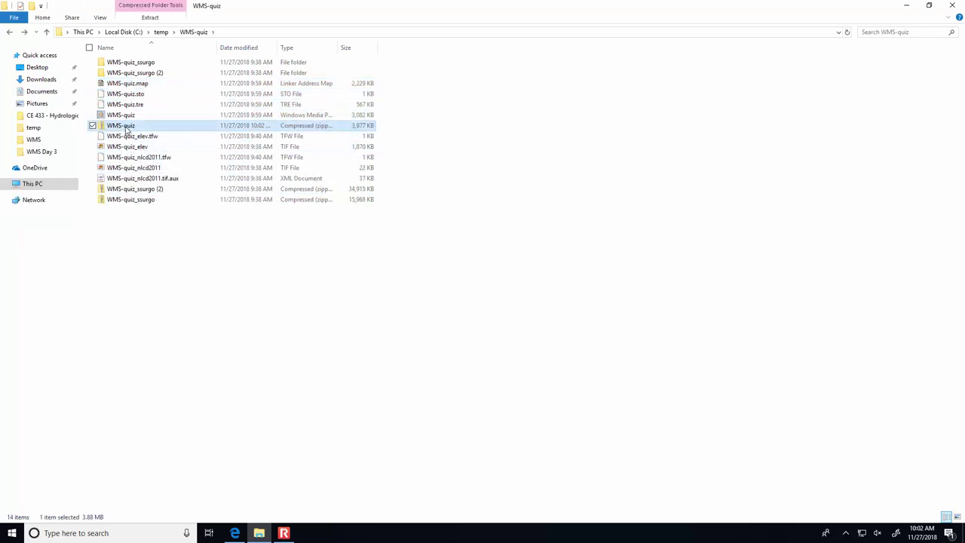
pyautogui.click(128, 199)
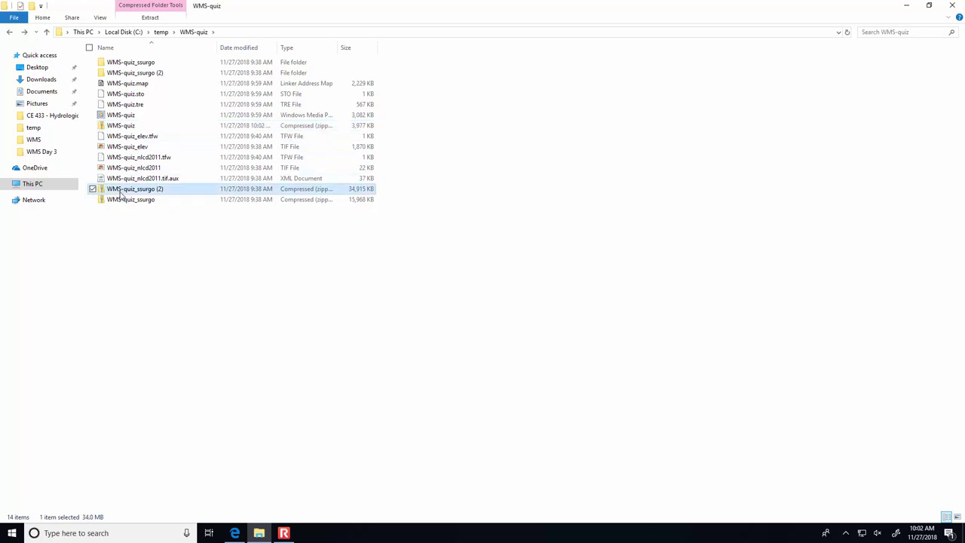
pyautogui.click(128, 126)
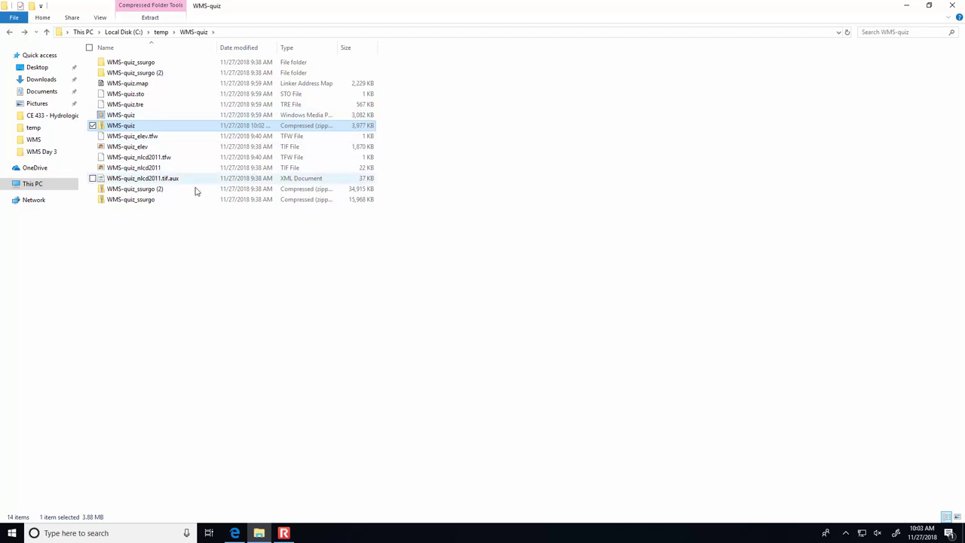
pyautogui.click(165, 209)
pyautogui.click(166, 200)
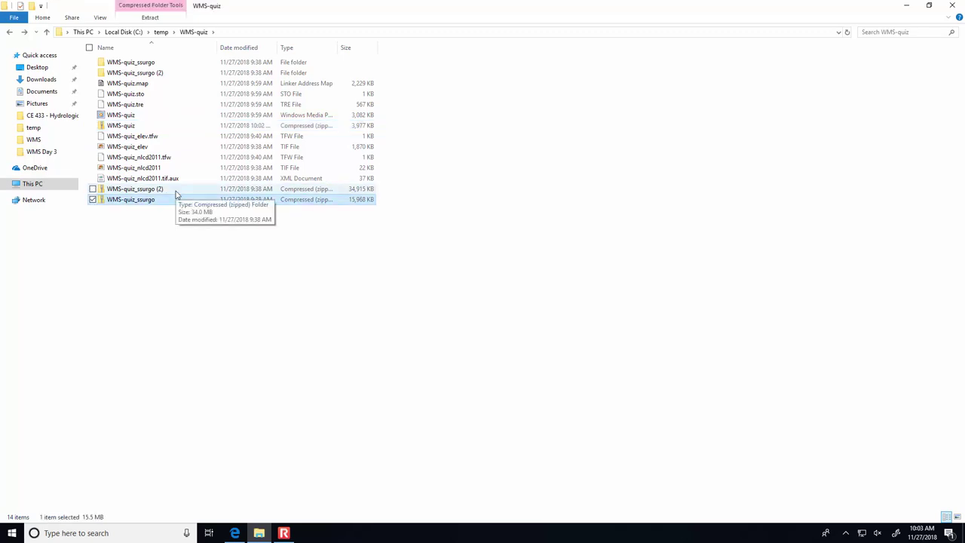
pyautogui.click(283, 533)
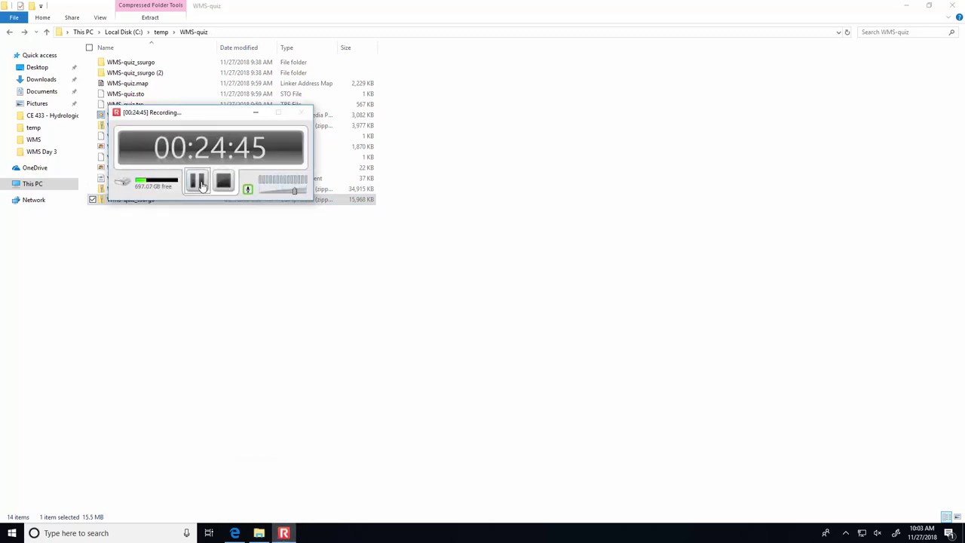
pyautogui.click(201, 185)
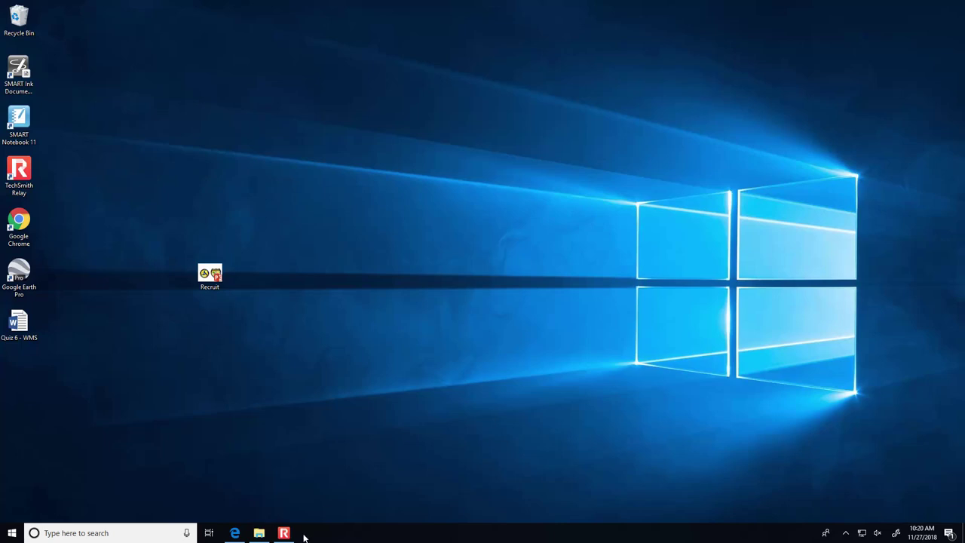
pyautogui.moveTo(289, 532)
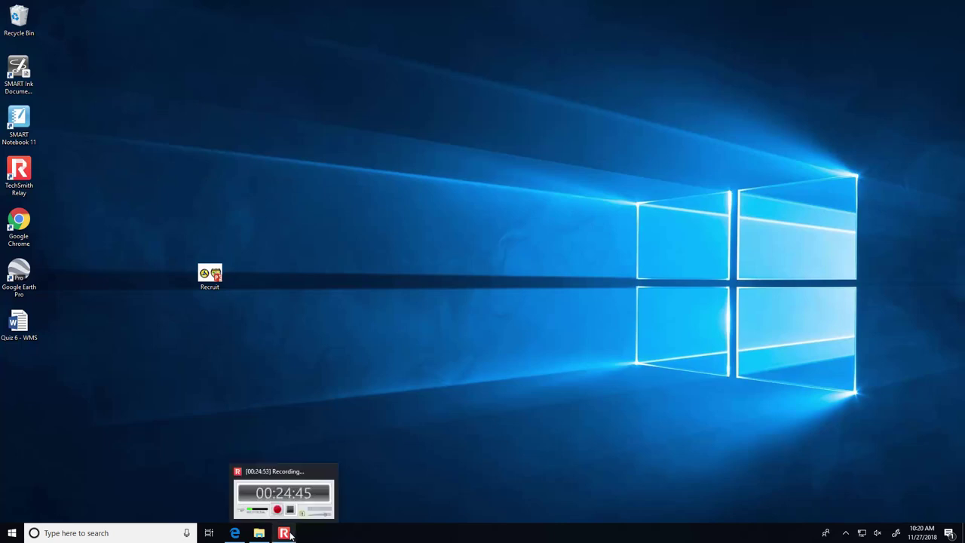
pyautogui.click(285, 533)
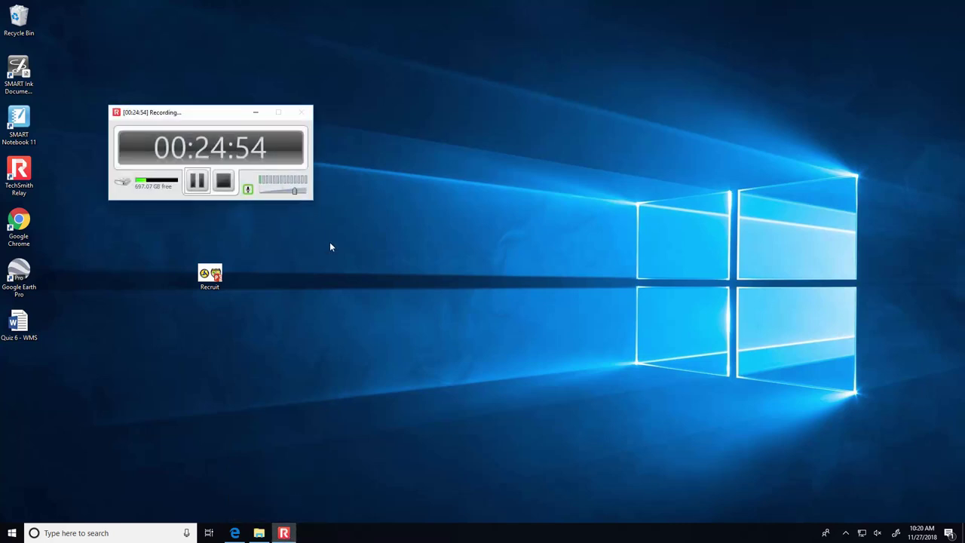
pyautogui.click(370, 315)
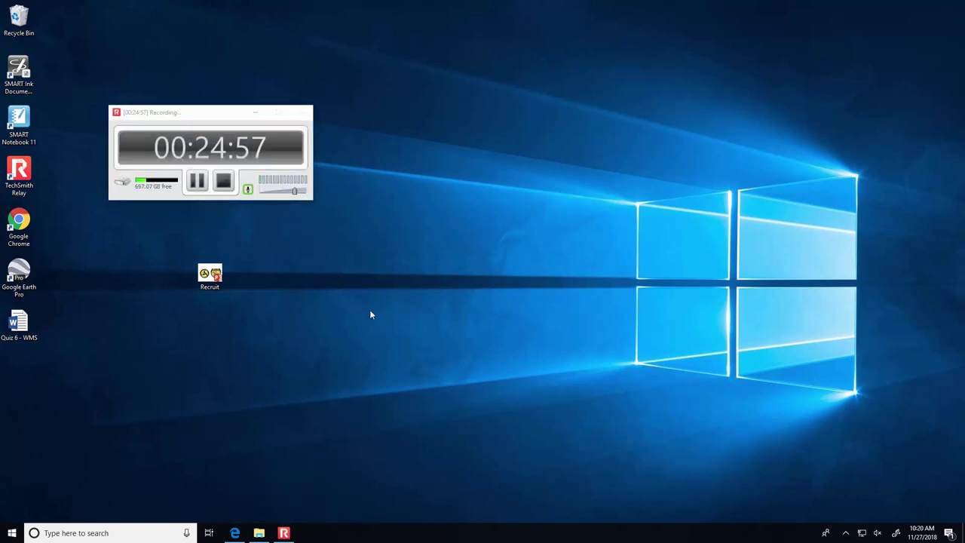
pyautogui.click(255, 113)
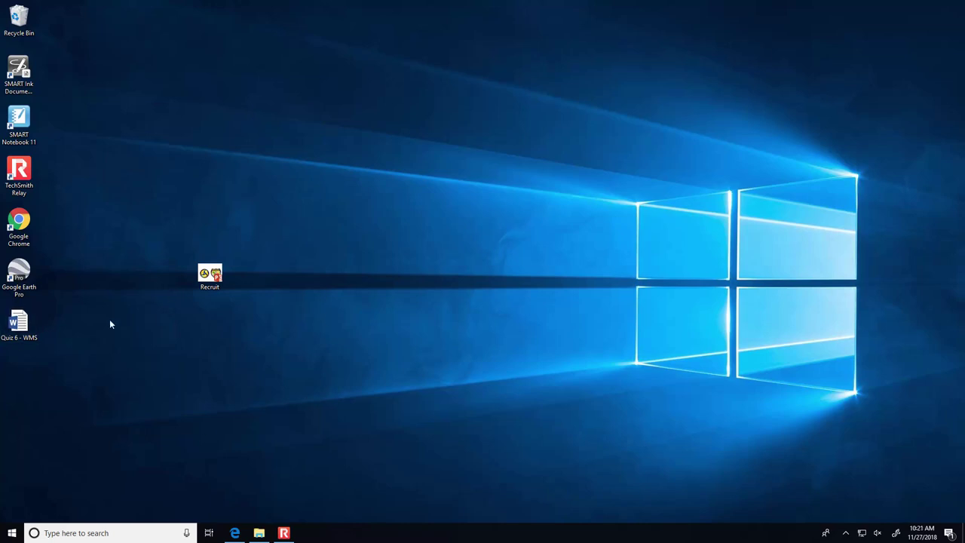
# Open the Quiz 6 - WMS document from the desktop and view the answers to parts a to c at 180% zoom.
pyautogui.doubleClick(21, 324)
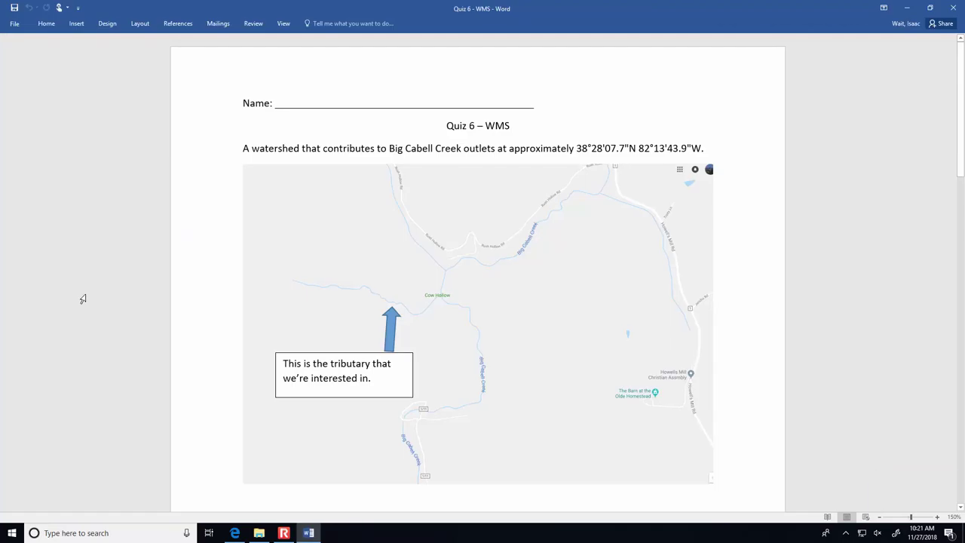
pyautogui.moveTo(961, 86); pyautogui.dragTo(889, 144)
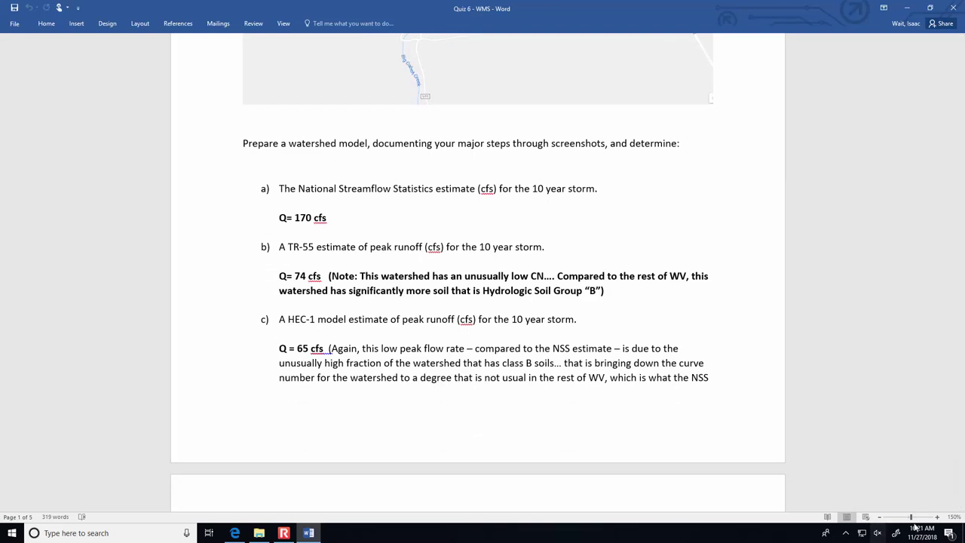
pyautogui.click(937, 516)
pyautogui.click(937, 516)
pyautogui.click(937, 516)
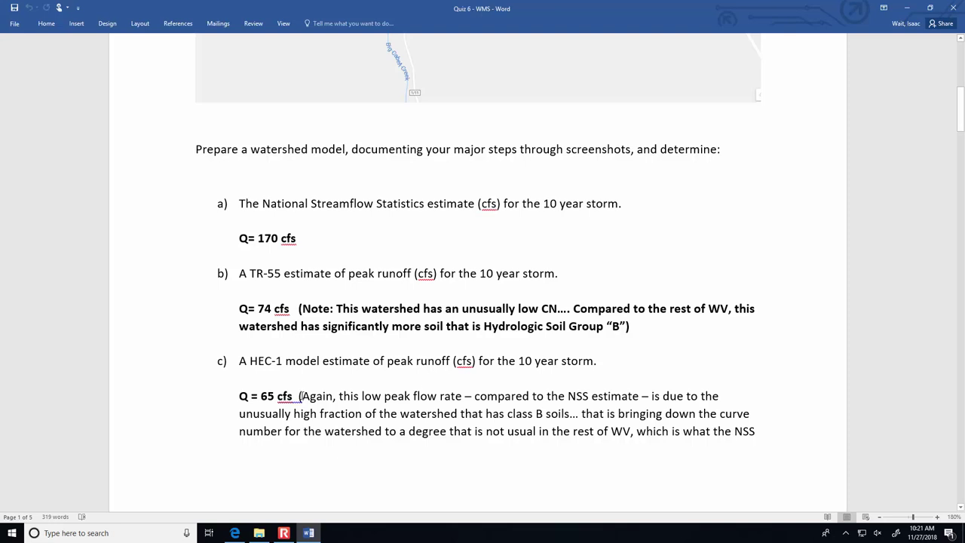
# Launch WMS 11.0 with a new untitled project.
pyautogui.click(7, 535)
pyautogui.write('wms')
pyautogui.click(108, 263)
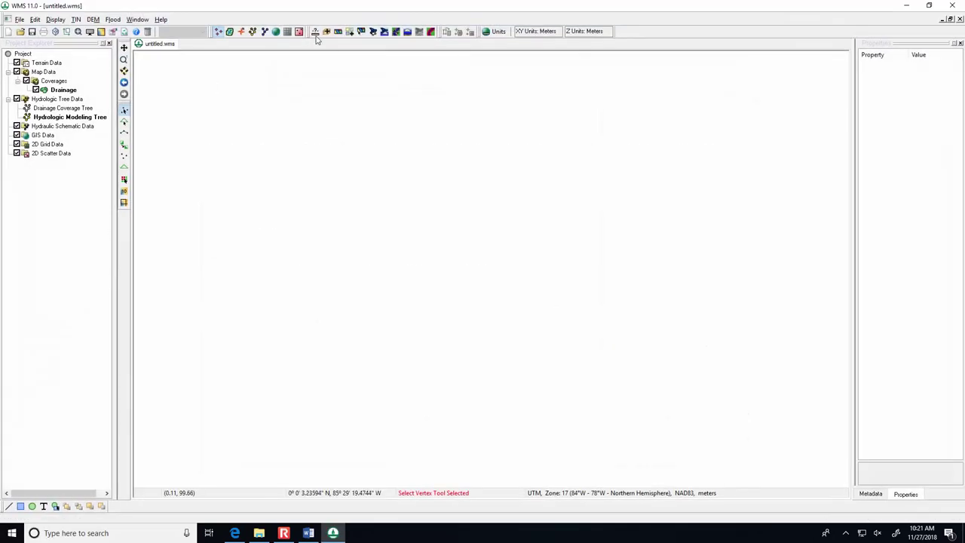
# Switch to the Edge browser, open Google Maps in a new tab and search for ona, wv.
pyautogui.click(234, 533)
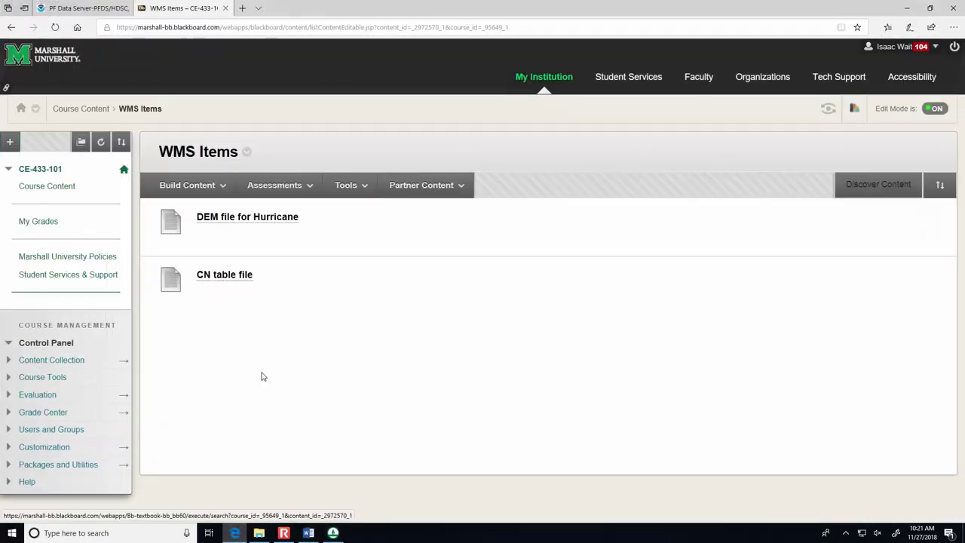
pyautogui.click(242, 7)
pyautogui.write('map')
pyautogui.press('Return')
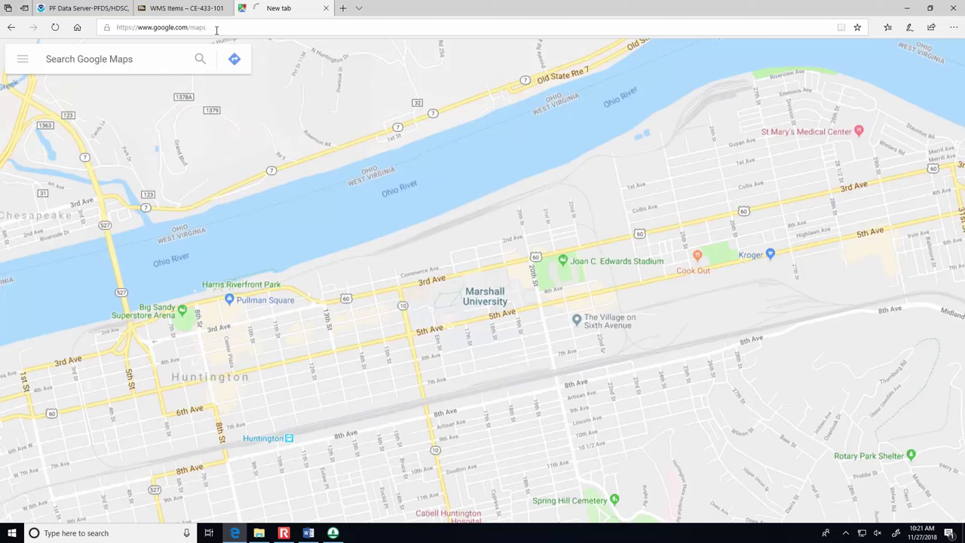
pyautogui.click(118, 61)
pyautogui.write('ona, wv')
pyautogui.press('Return')
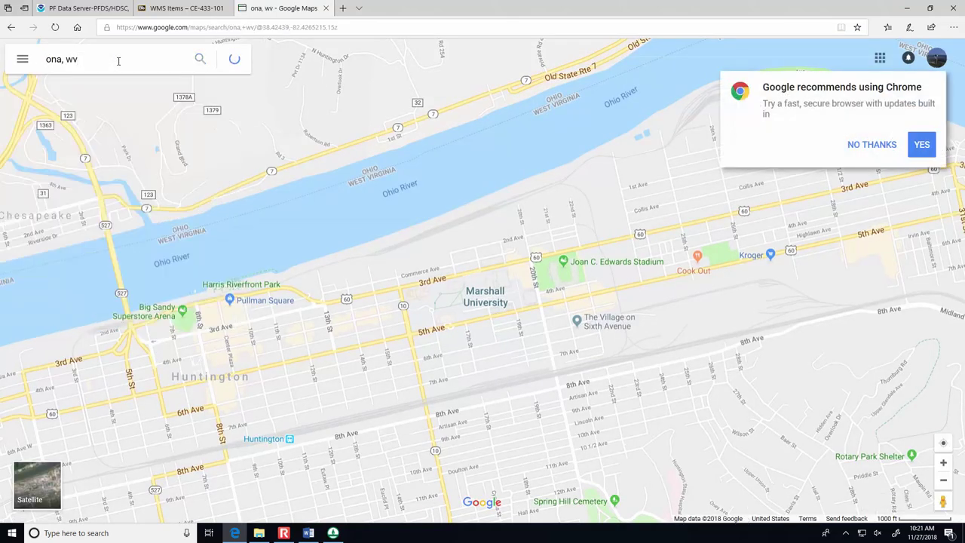
# Examine the creeks and tributaries northwest of Ona on the map, and clear the place search.
pyautogui.scroll(-5, 424, 264)
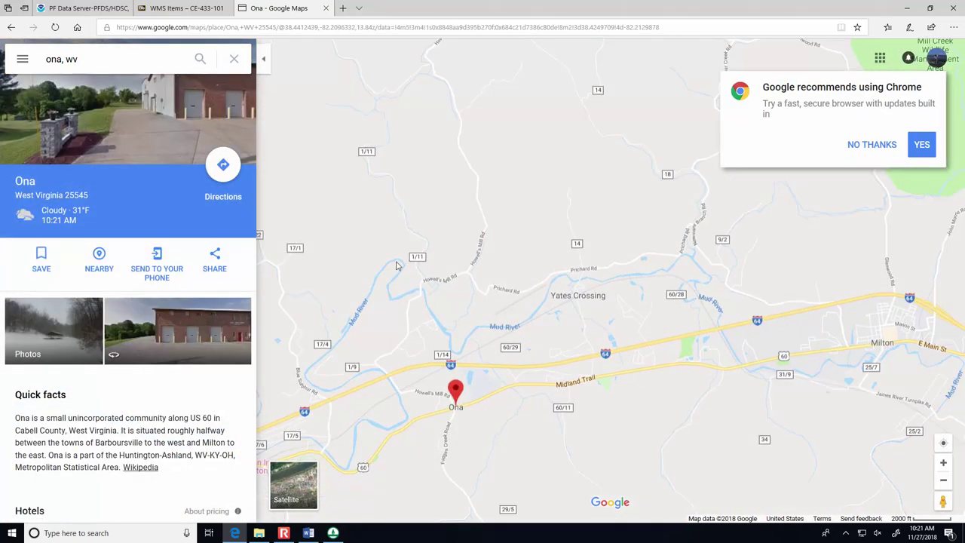
pyautogui.moveTo(408, 288); pyautogui.dragTo(422, 347)
pyautogui.moveTo(425, 251); pyautogui.dragTo(467, 260)
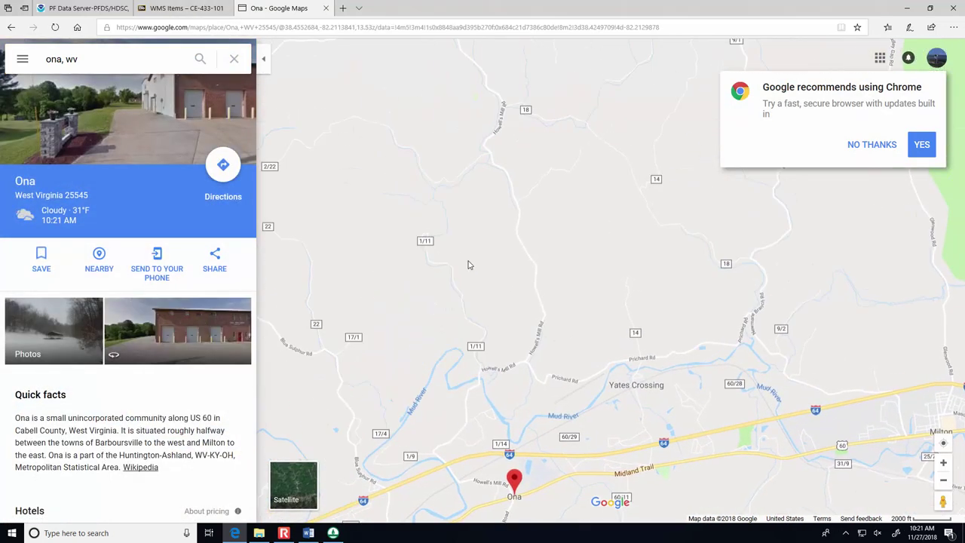
pyautogui.scroll(3, 434, 226)
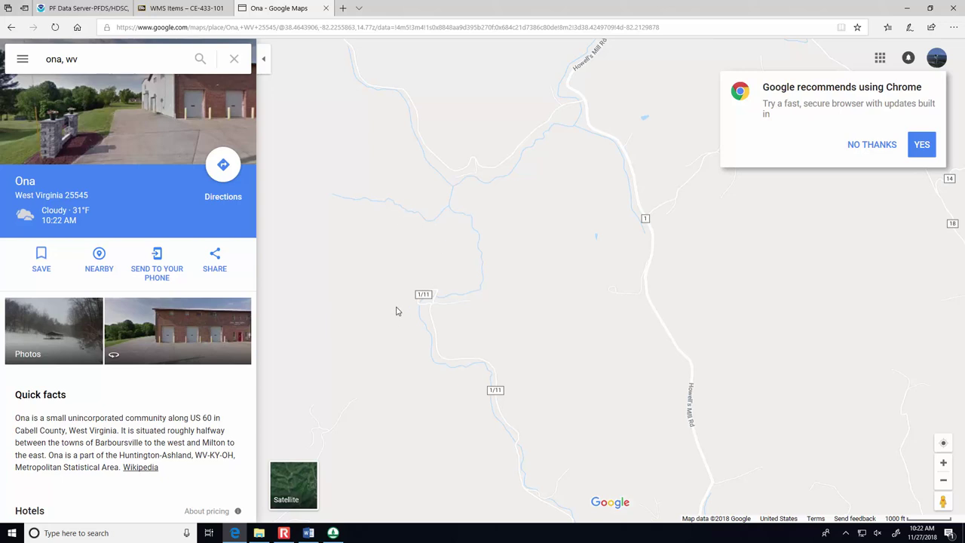
pyautogui.click(234, 59)
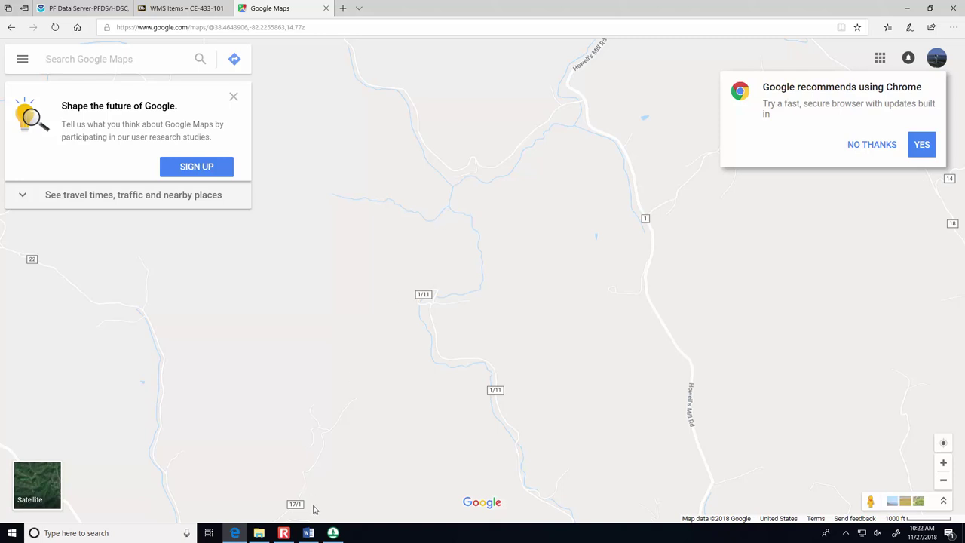
# Switch to WMS, start the hydrologic modeling wizard and create a folder named WMS quiz demo in C:\temp for the project file.
pyautogui.click(332, 532)
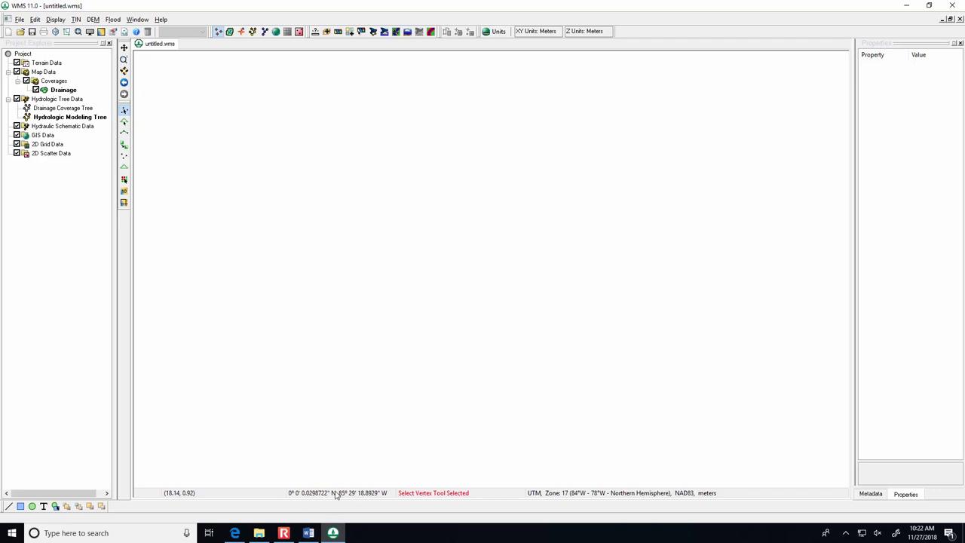
pyautogui.click(373, 31)
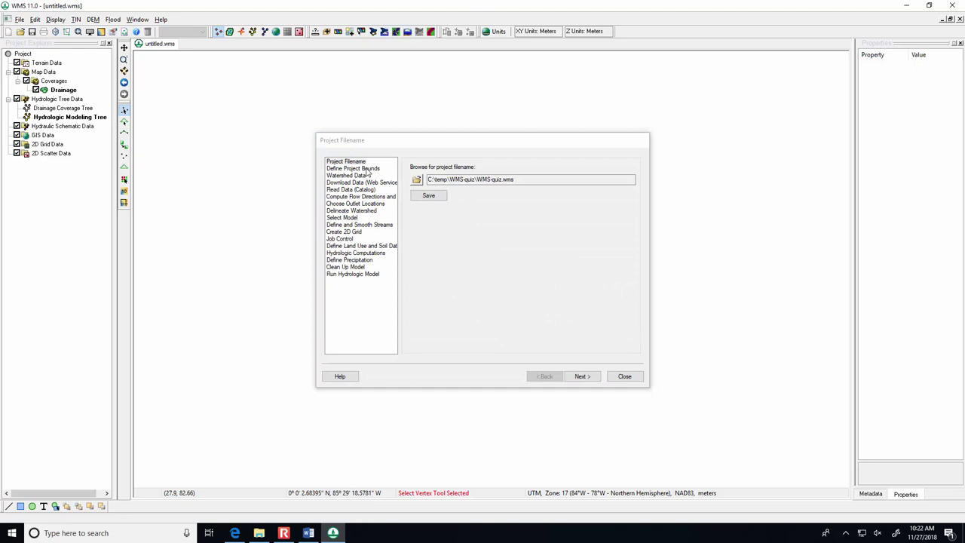
pyautogui.click(428, 195)
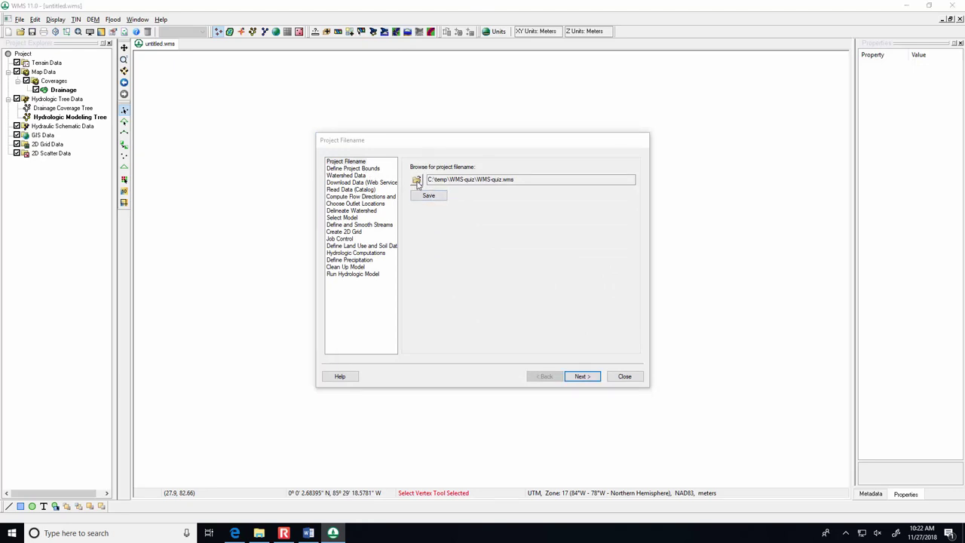
pyautogui.click(535, 180)
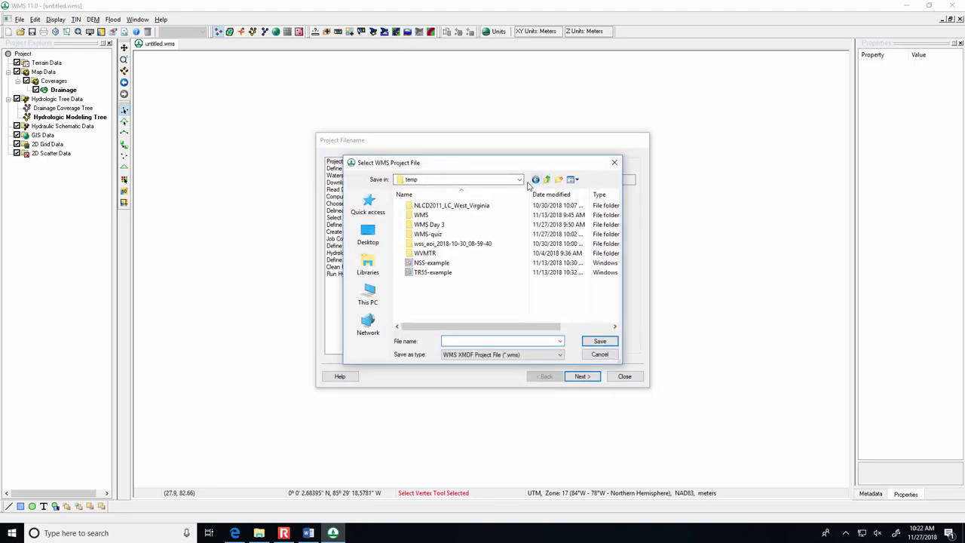
pyautogui.click(559, 180)
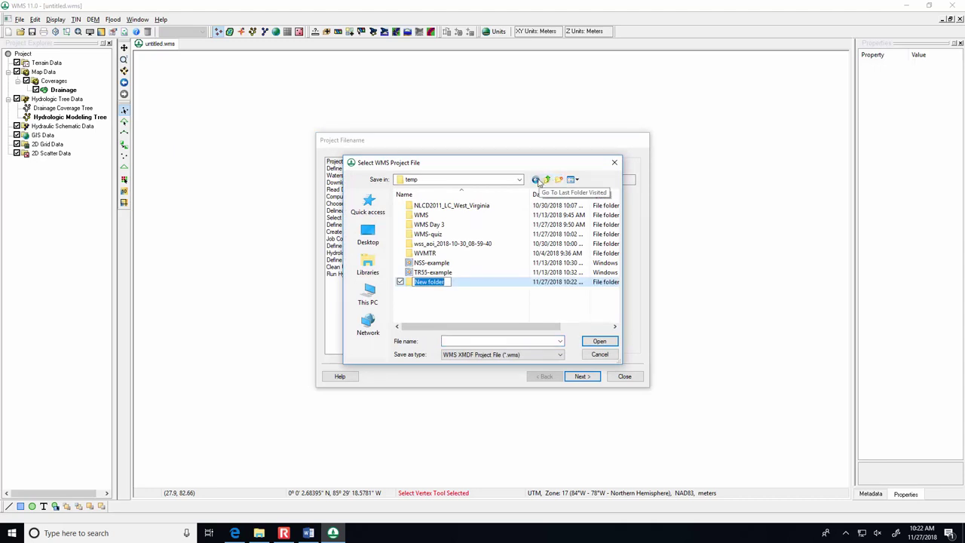
pyautogui.write('WMS quiz demo')
pyautogui.press('Return')
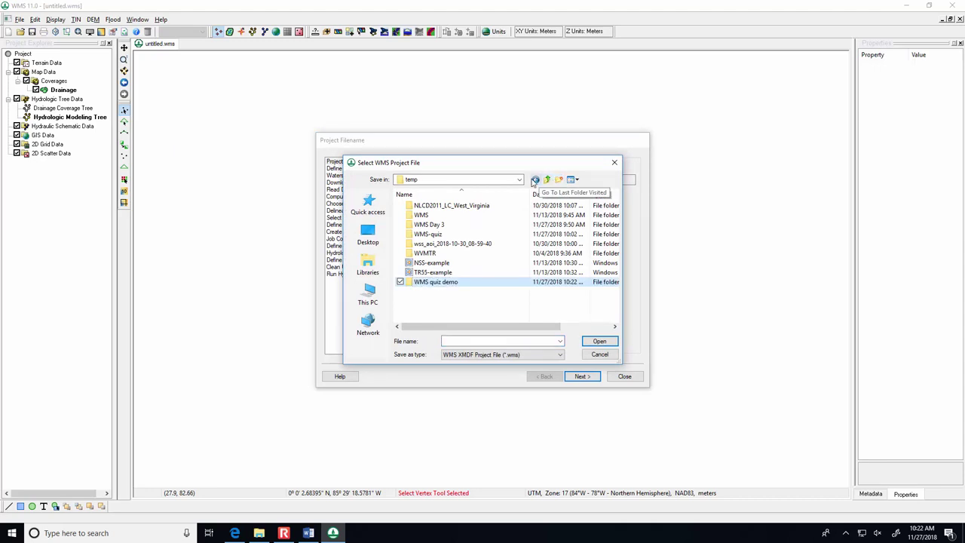
# Set the project filename to quiz-demo inside the WMS quiz demo folder and continue to the project bounds.
pyautogui.click(599, 341)
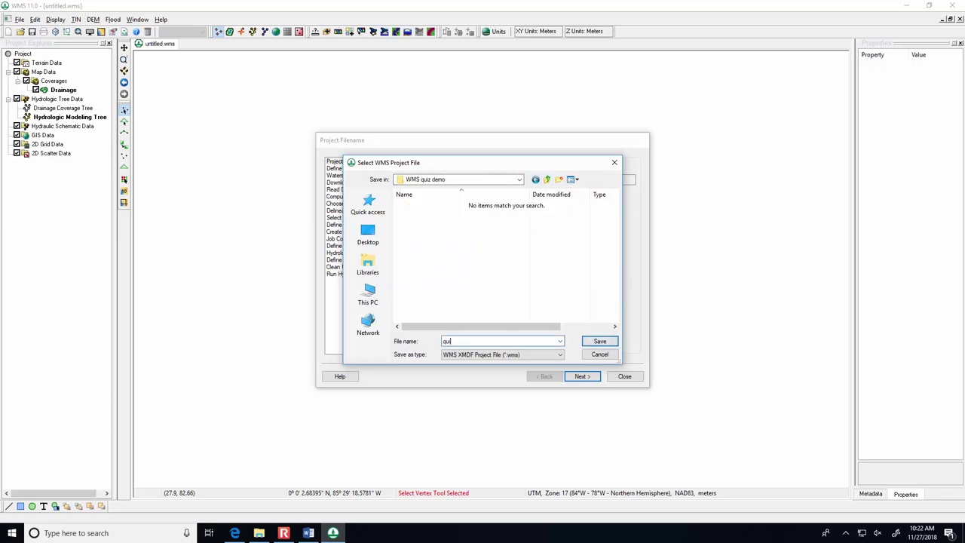
pyautogui.click(599, 341)
pyautogui.click(599, 379)
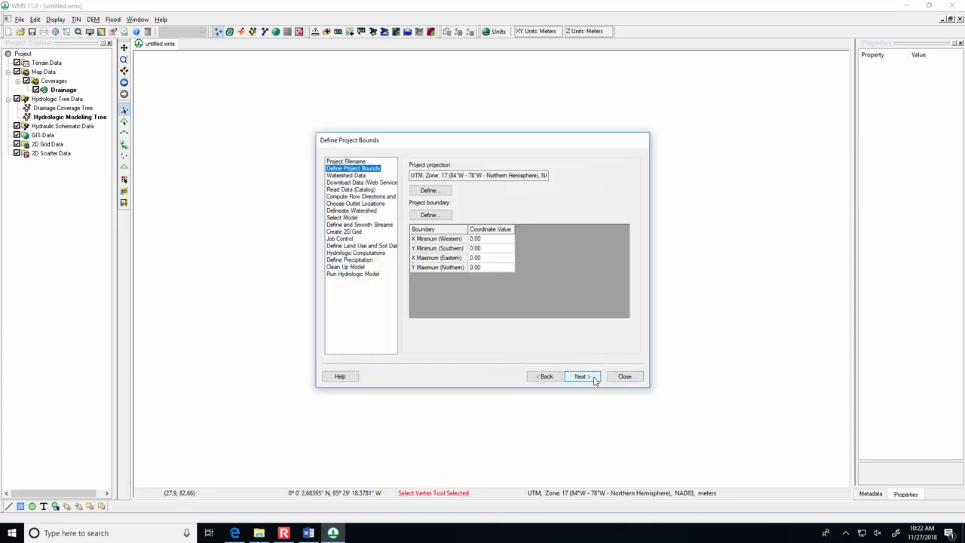
# Check the project projection's UTM zone, datum, planar units and vertical units, and accept the projection.
pyautogui.click(447, 193)
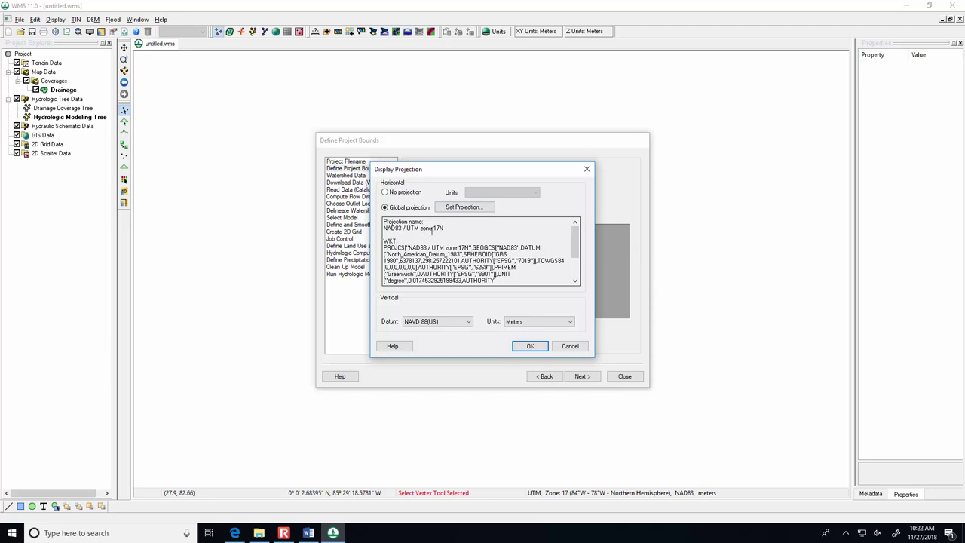
pyautogui.click(537, 323)
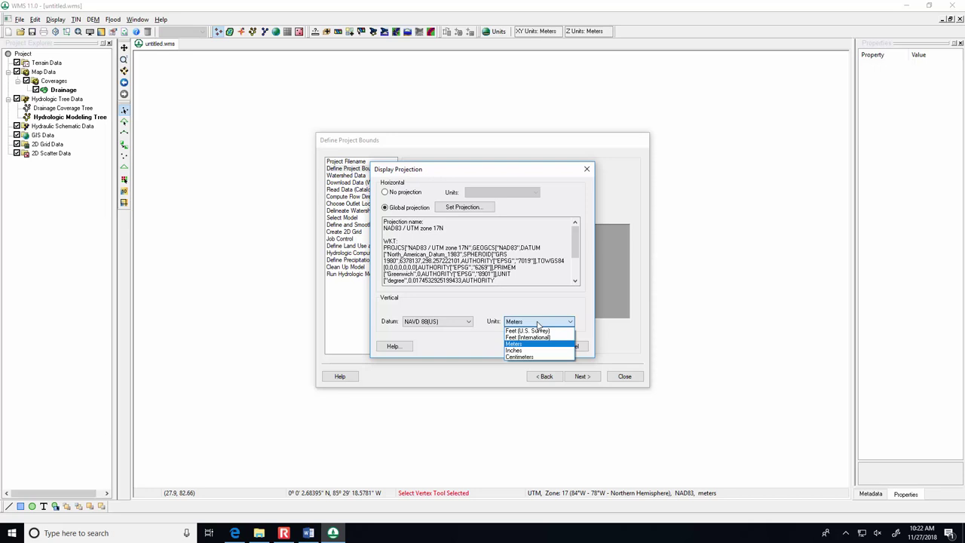
pyautogui.click(538, 323)
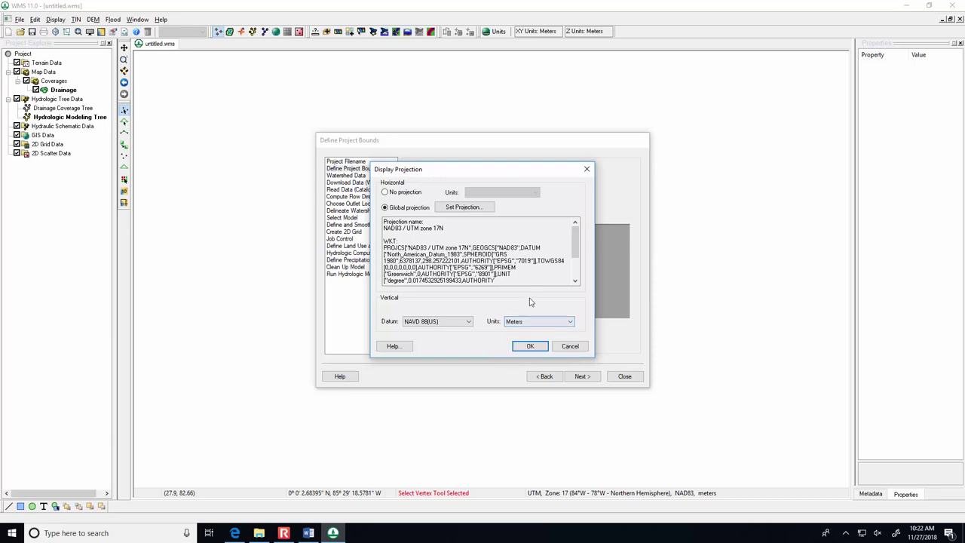
pyautogui.moveTo(577, 250); pyautogui.dragTo(578, 270)
pyautogui.click(476, 207)
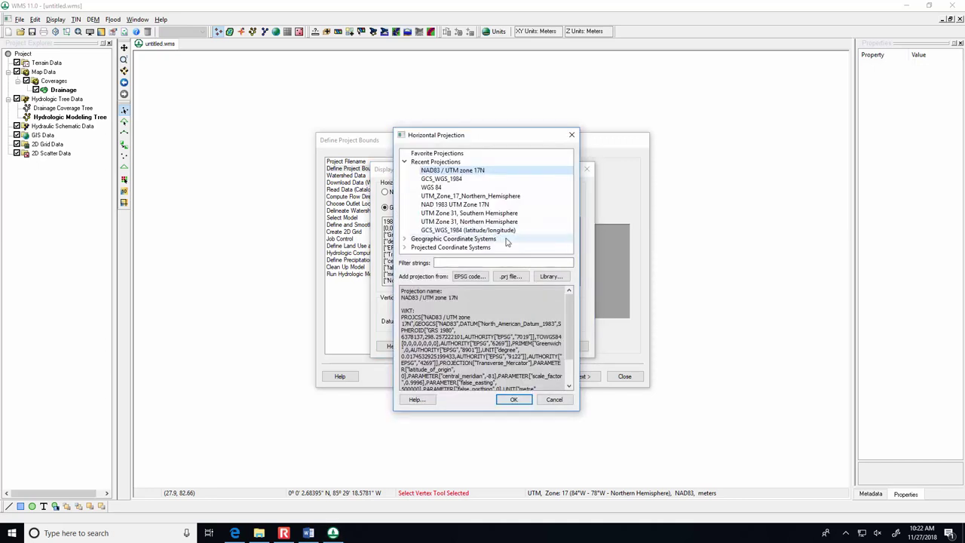
pyautogui.click(551, 276)
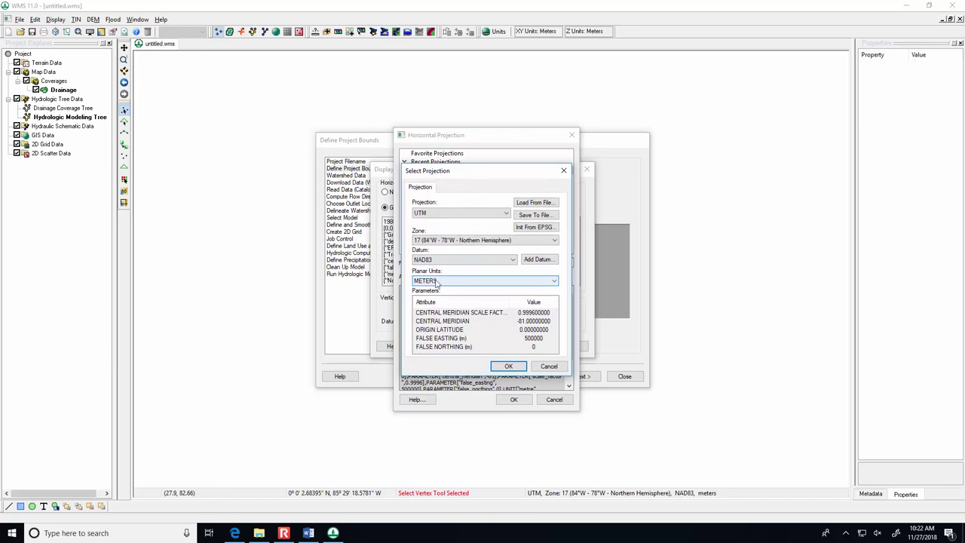
pyautogui.click(549, 365)
pyautogui.click(554, 398)
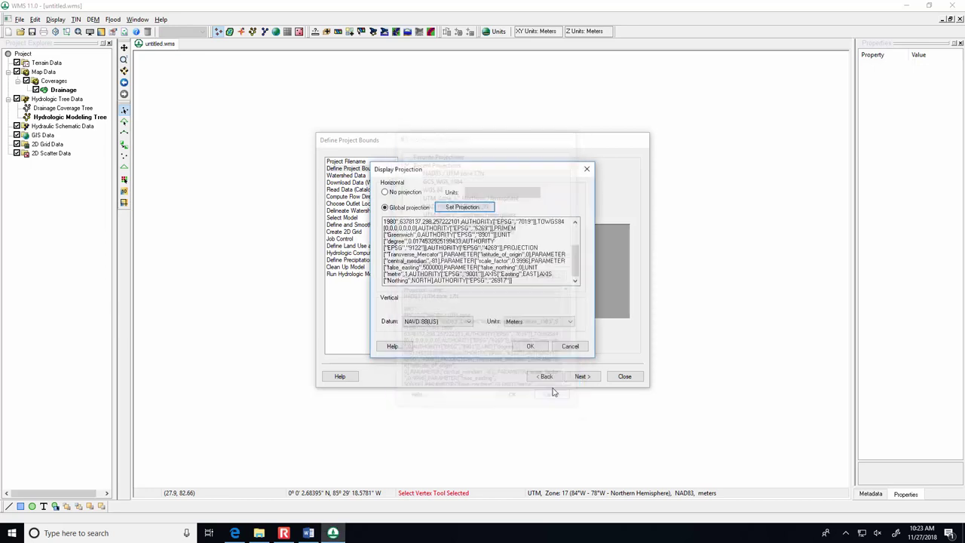
pyautogui.click(544, 347)
# Begin defining the project boundary in the Virtual Earth Map Locator and jump to the place ona, wv.
pyautogui.click(435, 217)
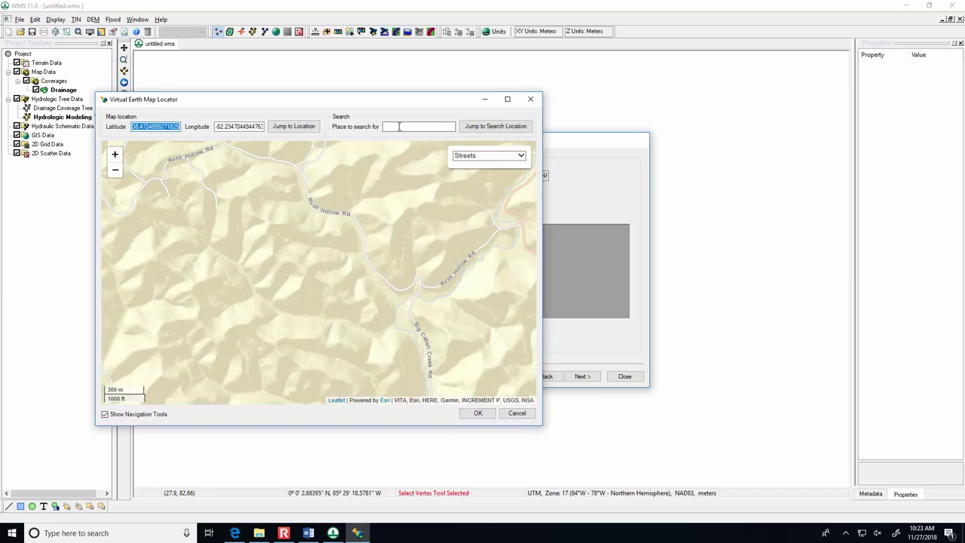
pyautogui.click(414, 128)
pyautogui.write('ona, wv')
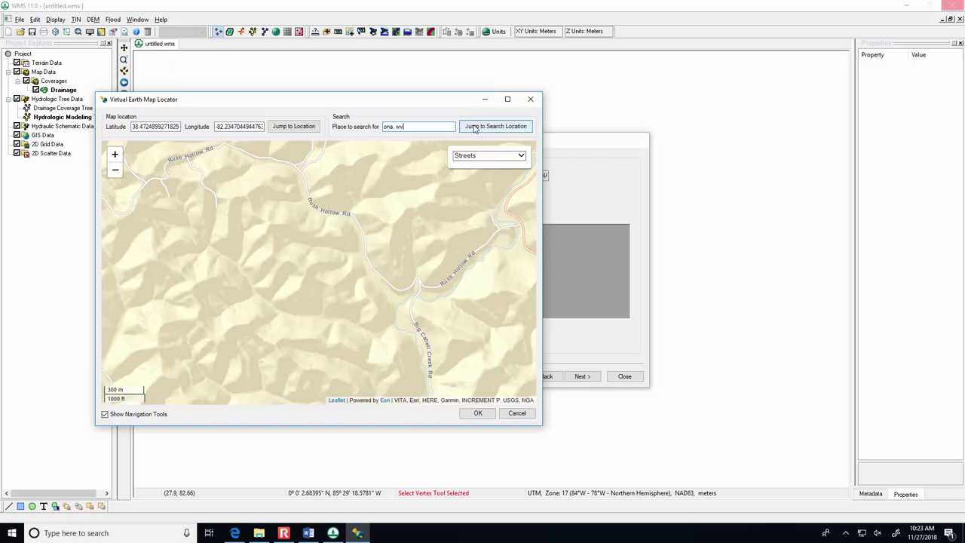
pyautogui.click(474, 127)
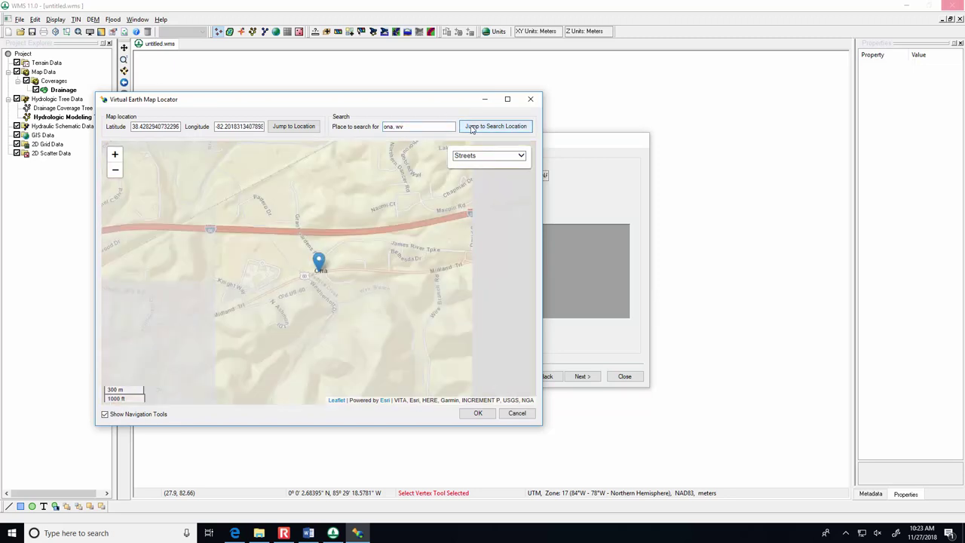
# Bring the area northwest of Ona around Rush Hollow Rd and Big Cabell Creek Rd into the map locator's frame.
pyautogui.moveTo(337, 263); pyautogui.dragTo(341, 342)
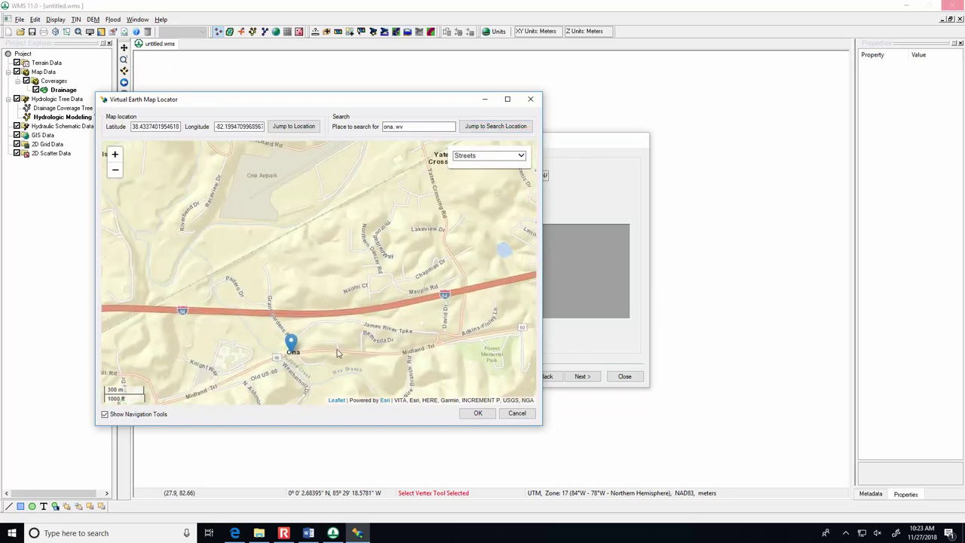
pyautogui.scroll(-2, 343, 341)
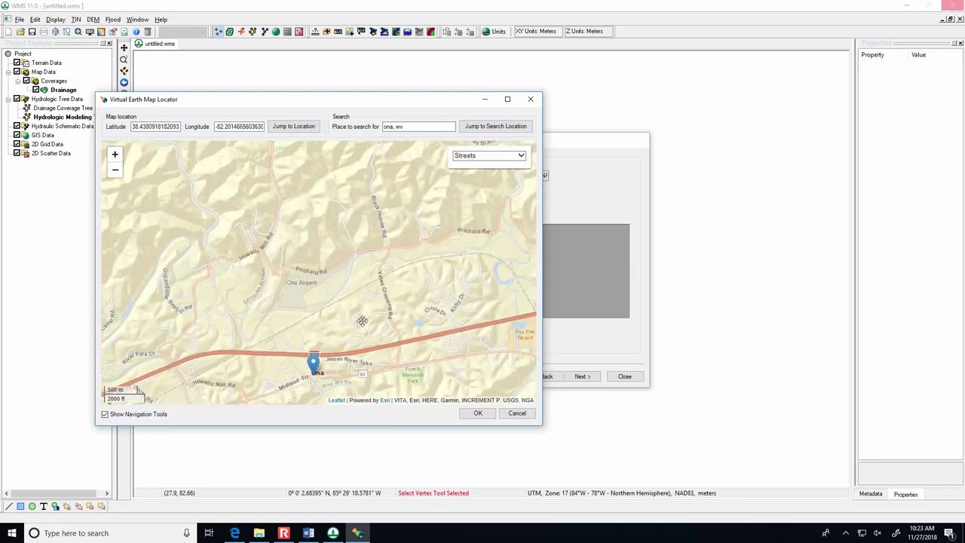
pyautogui.moveTo(355, 299); pyautogui.dragTo(335, 343)
pyautogui.scroll(1, 331, 294)
pyautogui.moveTo(274, 305); pyautogui.dragTo(371, 305)
pyautogui.moveTo(264, 264); pyautogui.dragTo(294, 351)
pyautogui.scroll(1, 354, 359)
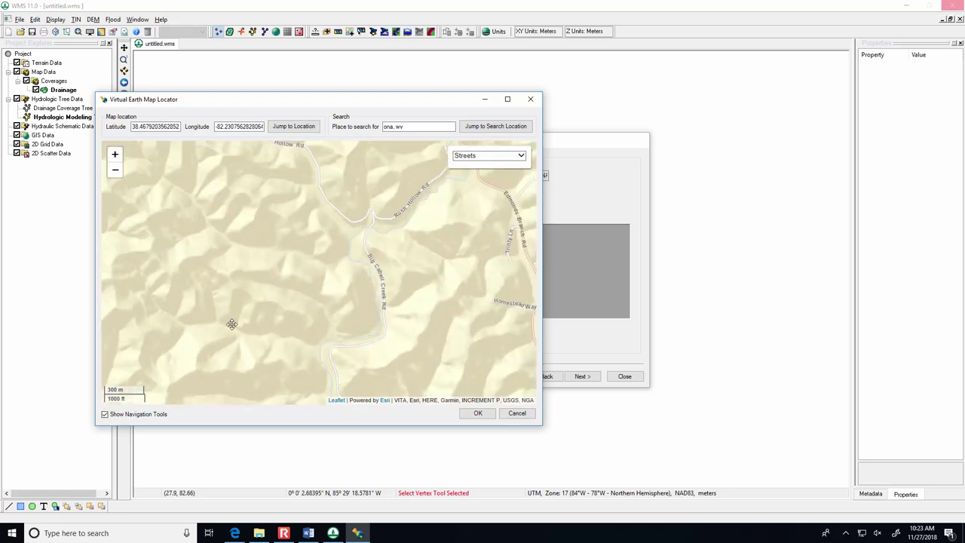
pyautogui.moveTo(232, 320); pyautogui.dragTo(236, 345)
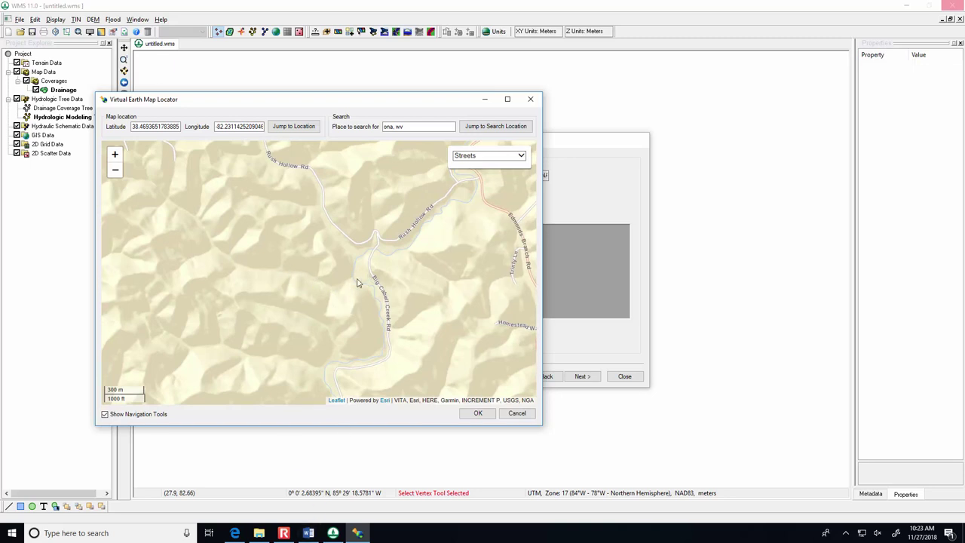
# Check the tributary map in the Quiz 6 - WMS Word document and accept the locator's framed area as the project boundary in WMS.
pyautogui.click(309, 534)
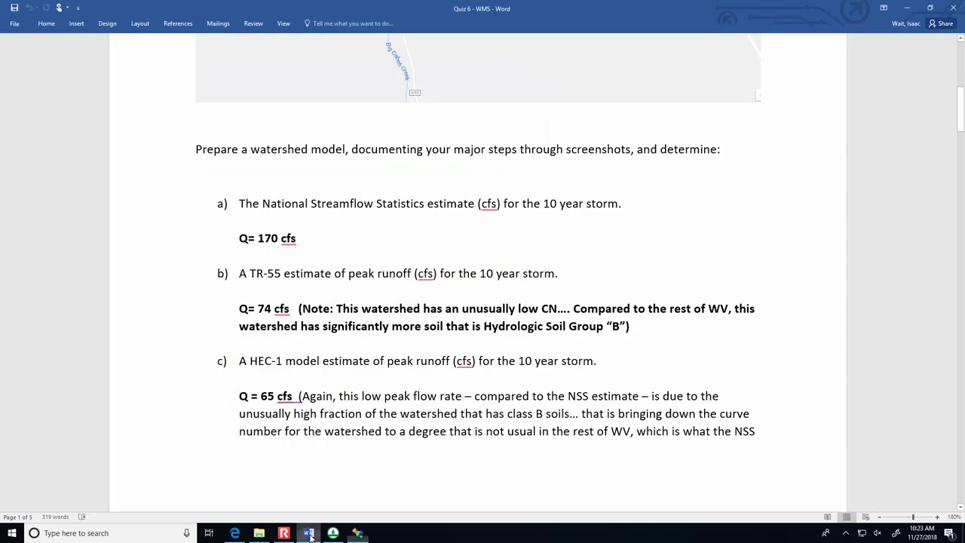
pyautogui.scroll(5, 430, 215)
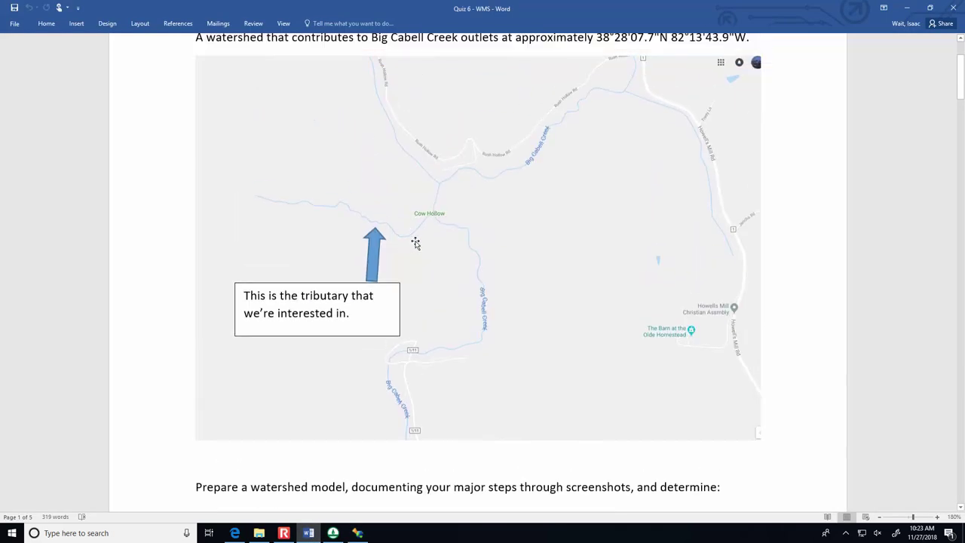
pyautogui.click(332, 533)
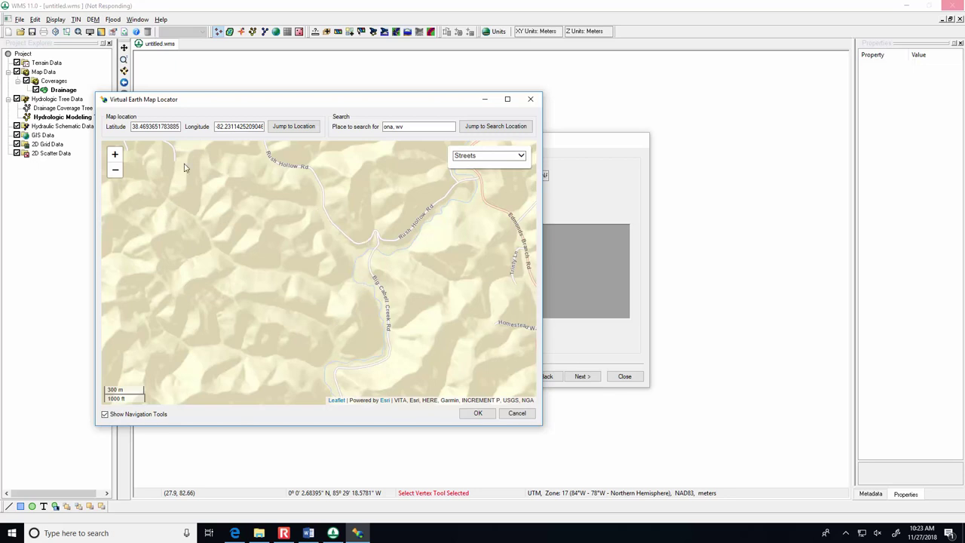
pyautogui.moveTo(290, 276); pyautogui.dragTo(284, 289)
pyautogui.click(476, 413)
pyautogui.click(583, 377)
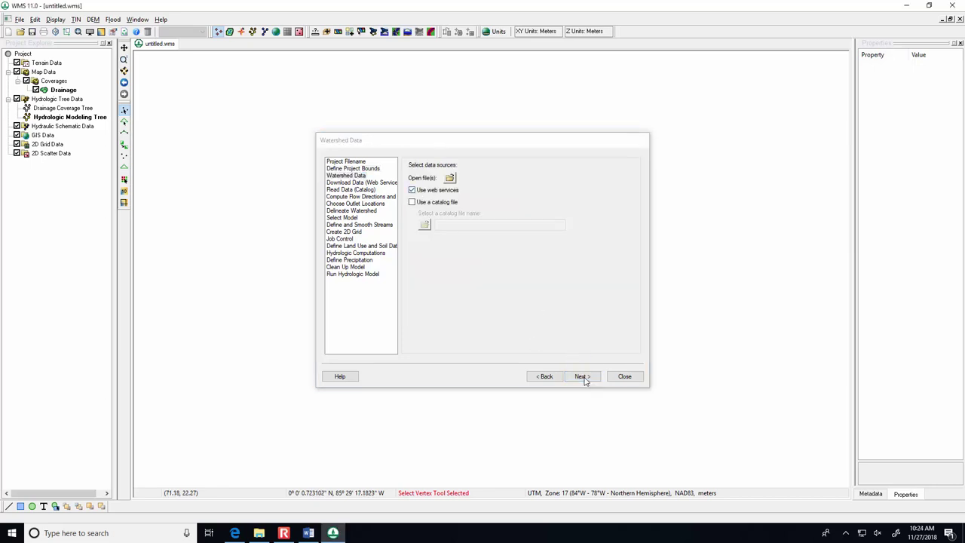
# Keep web services as the data source and select Worldwide Elevation Data, NLCD 2011 and the Ssurgo Soil Type Shapefile for download.
pyautogui.click(583, 376)
pyautogui.moveTo(456, 182); pyautogui.dragTo(506, 185)
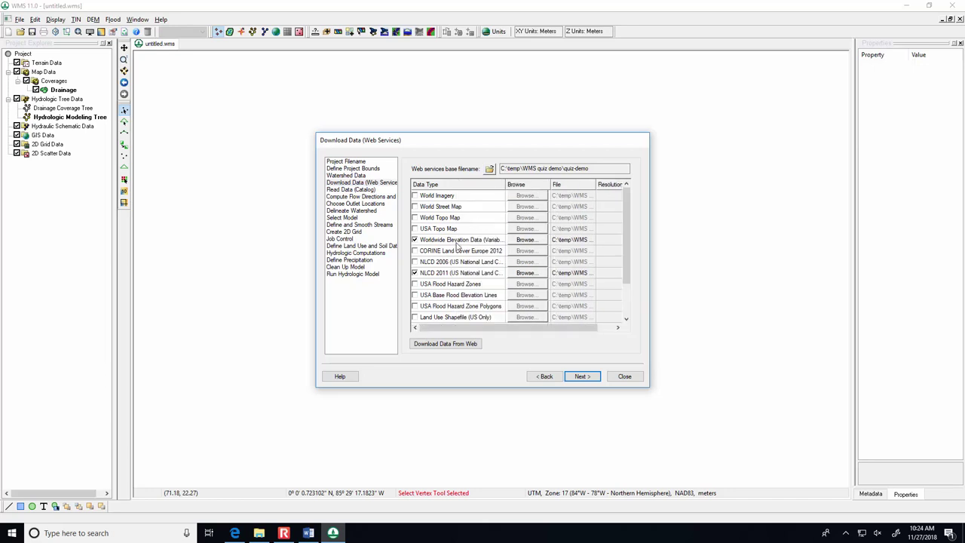
pyautogui.click(434, 277)
pyautogui.scroll(-2, 619, 229)
pyautogui.click(439, 298)
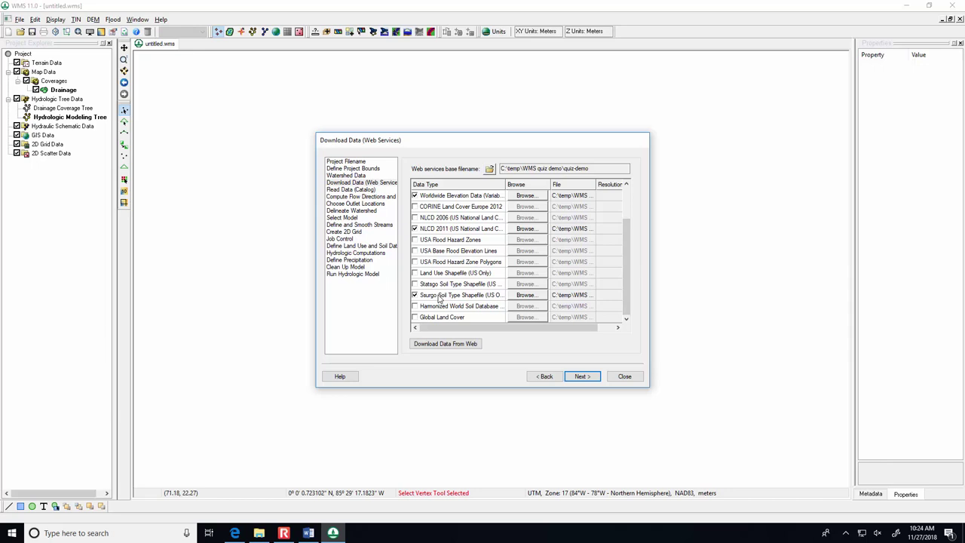
# Download the selected elevation, land cover and soil data at zoom level 14, keep the proposed raster cell size and close the wizard.
pyautogui.click(442, 344)
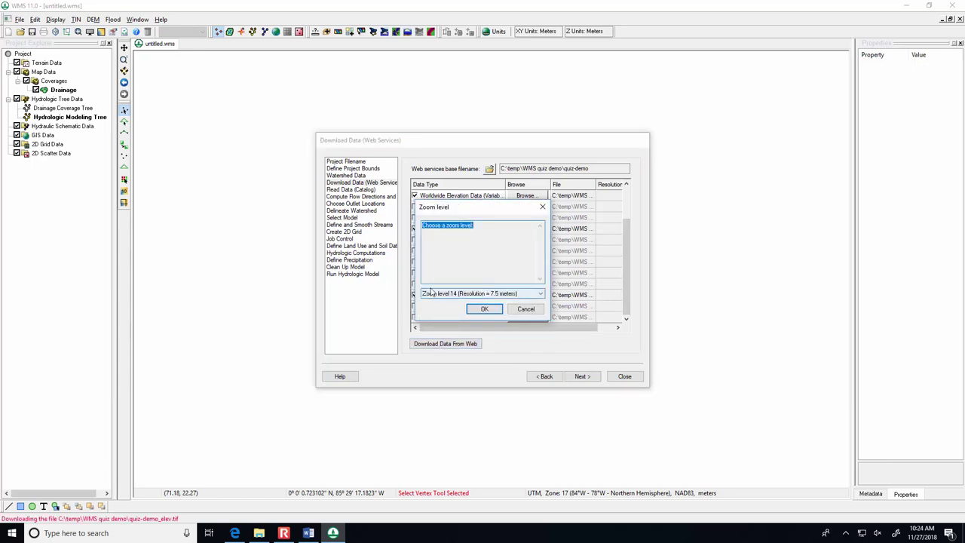
pyautogui.click(485, 309)
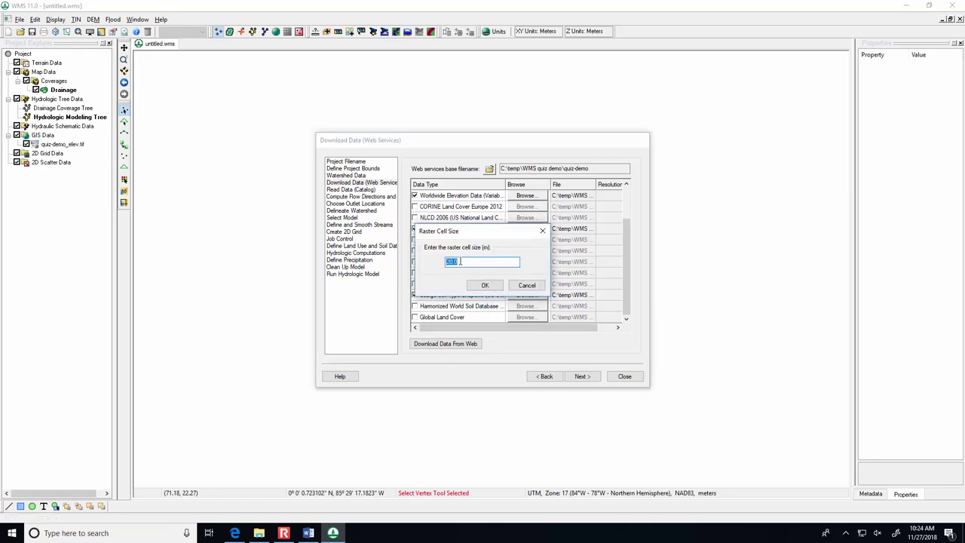
pyautogui.click(483, 285)
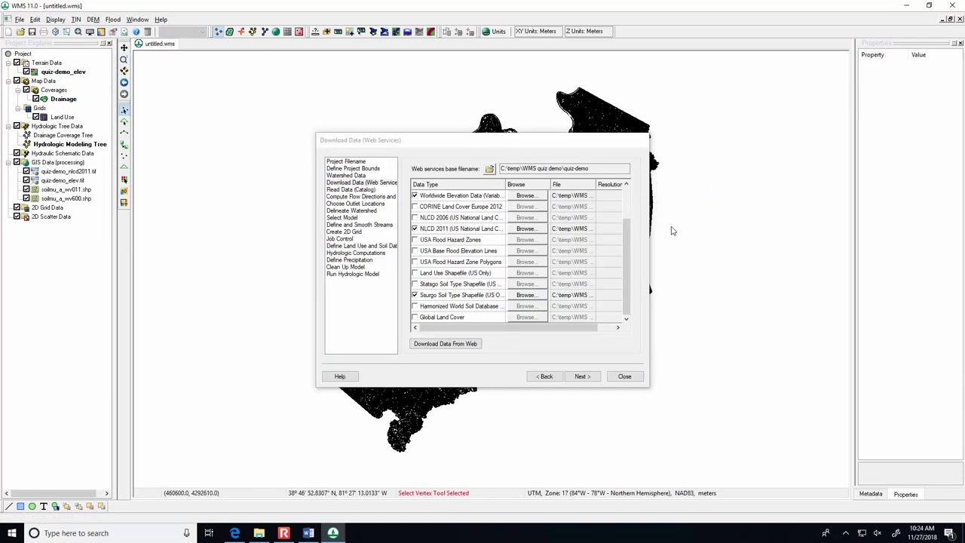
pyautogui.click(622, 375)
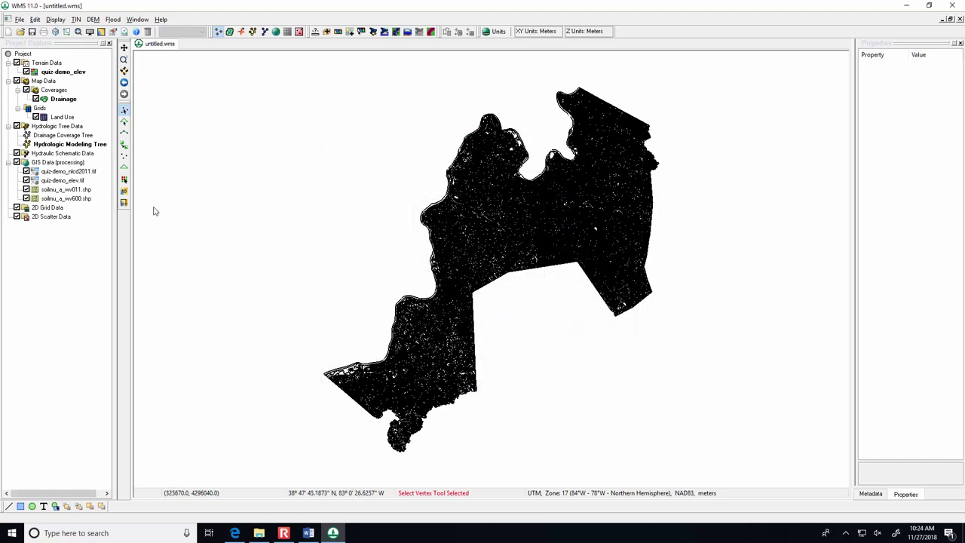
# Compare the coverage of the two soil shapefiles by toggling their visibility and delete soilmu_a_wv600.shp from the GIS data.
pyautogui.click(26, 198)
pyautogui.click(26, 198)
pyautogui.click(26, 198)
pyautogui.click(26, 198)
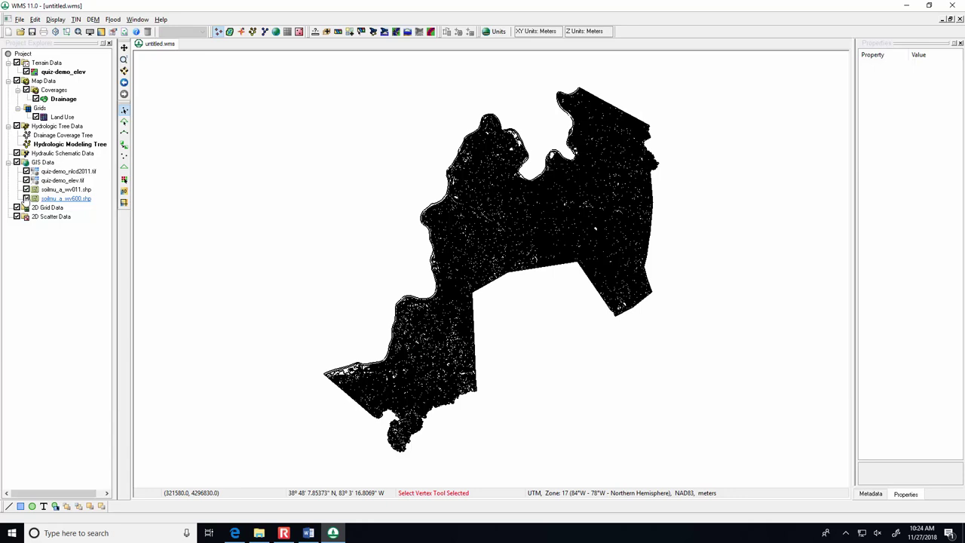
pyautogui.click(26, 198)
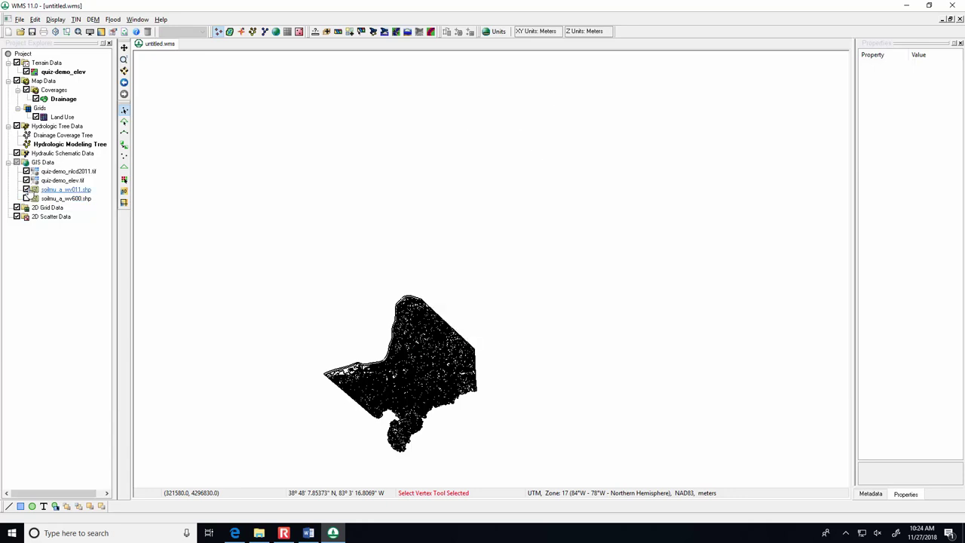
pyautogui.click(27, 198)
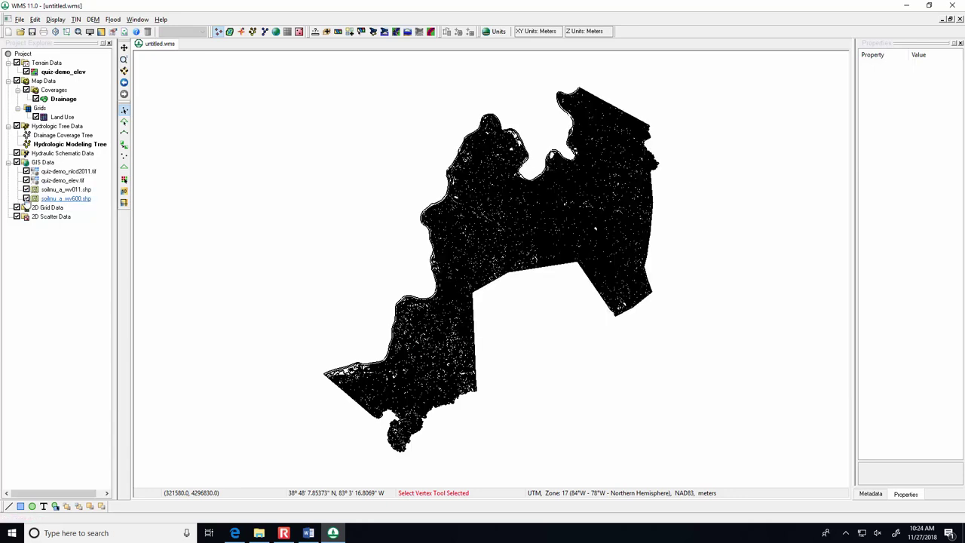
pyautogui.click(27, 189)
pyautogui.click(27, 189)
pyautogui.click(27, 189)
pyautogui.click(23, 54)
pyautogui.click(27, 189)
pyautogui.click(26, 198)
pyautogui.click(27, 198)
pyautogui.rightClick(64, 198)
pyautogui.click(81, 205)
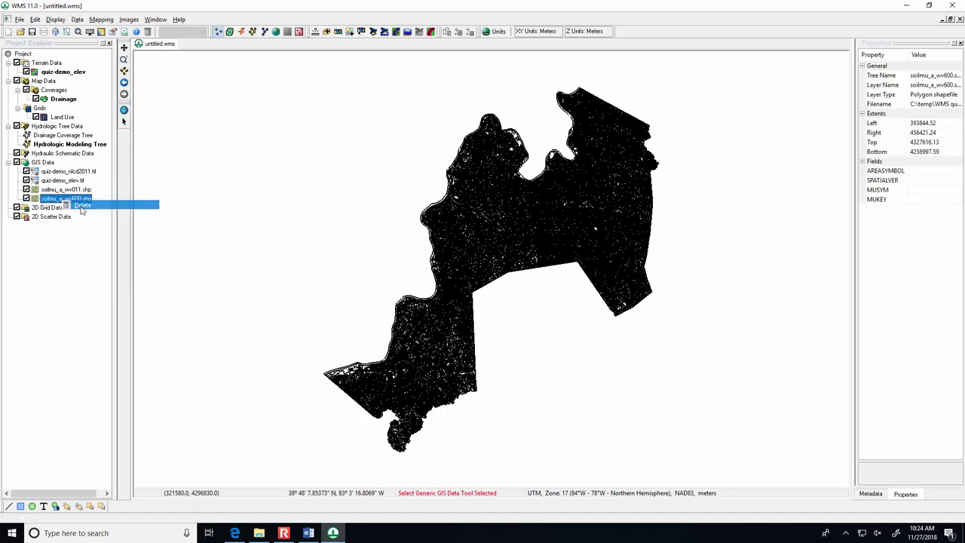
# Hide soilmu_a_wv011.shp, quiz-demo_elev.tif and quiz-demo_nlcd2011.tif so that only the terrain contours are displayed.
pyautogui.click(26, 189)
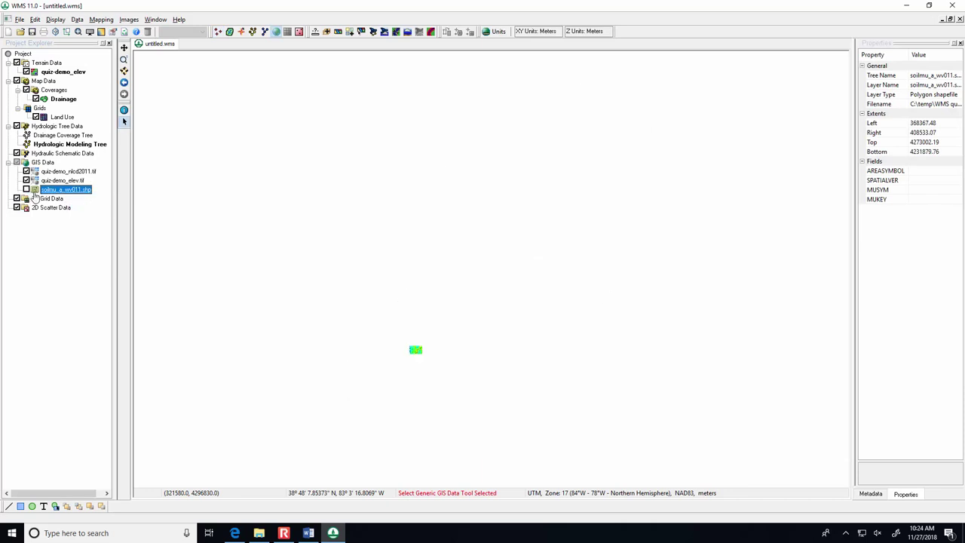
pyautogui.scroll(2, 572, 388)
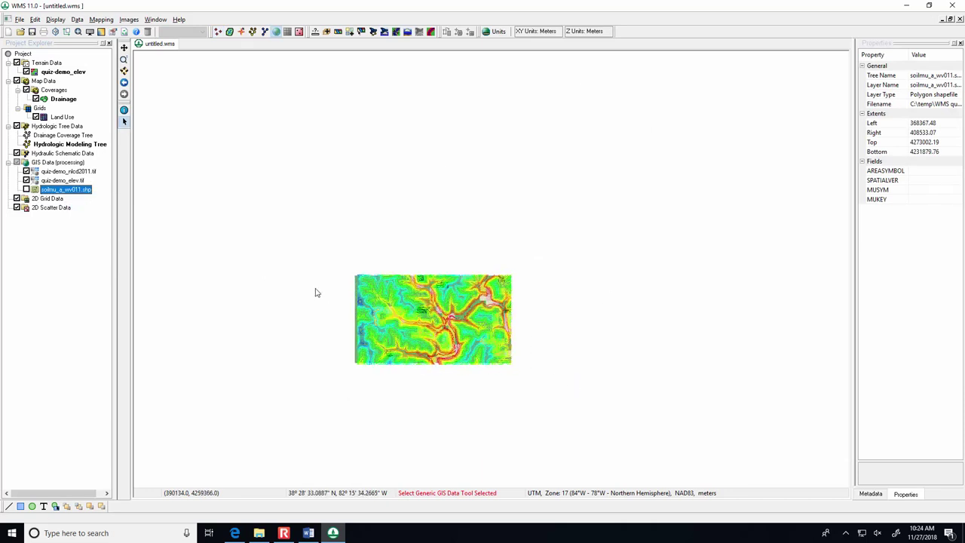
pyautogui.scroll(2, 314, 291)
pyautogui.scroll(2, 422, 334)
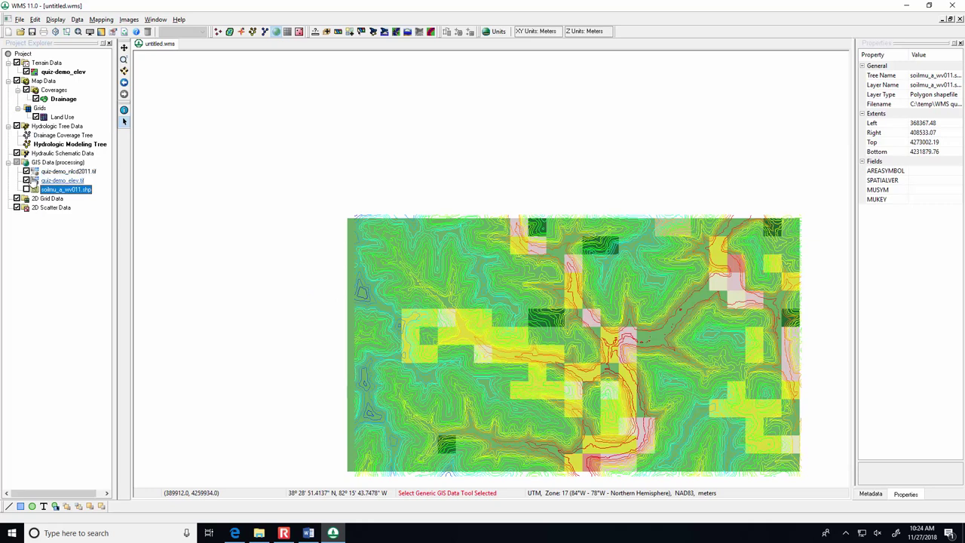
pyautogui.click(26, 180)
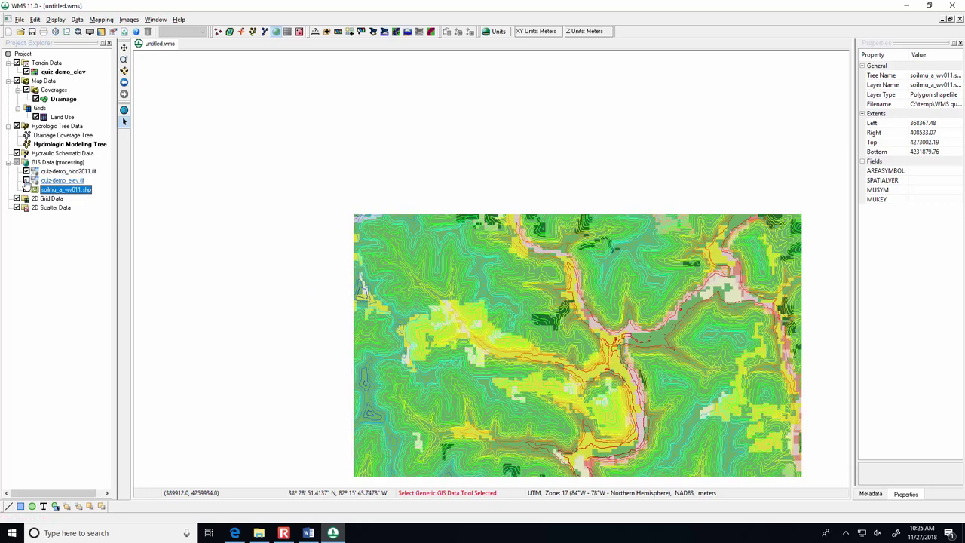
pyautogui.click(26, 171)
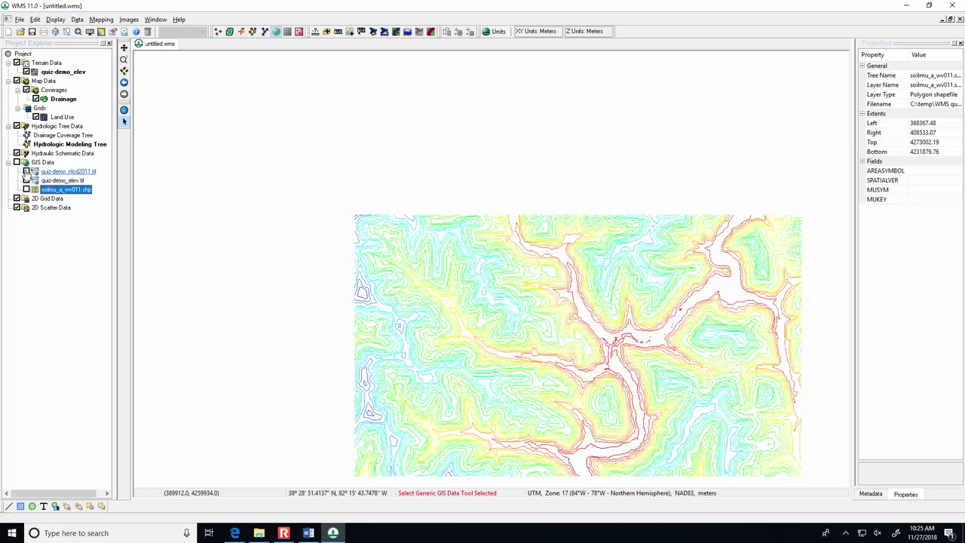
pyautogui.scroll(-1, 226, 178)
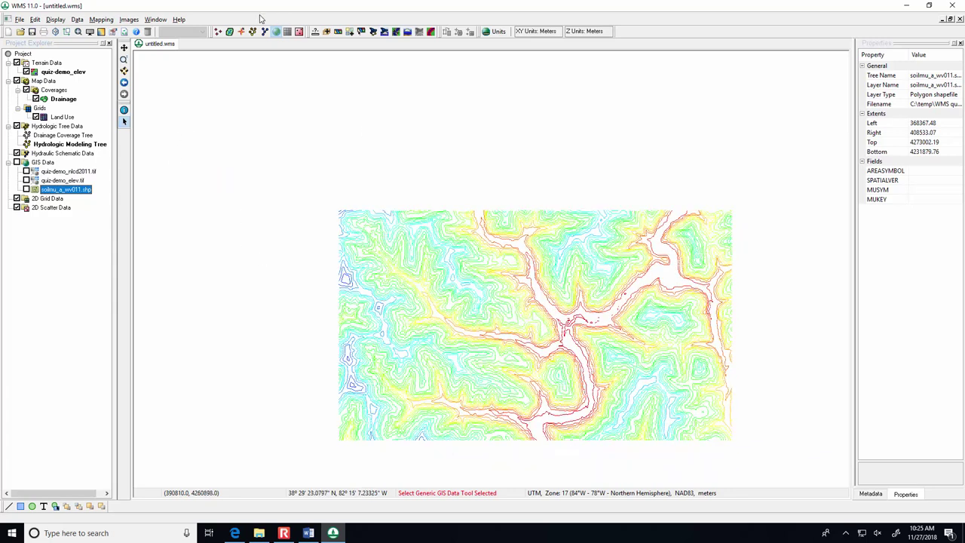
# Compute the TOPAZ flow directions and accumulations with a minimum flow accumulation threshold of 20 acres and read in the solution.
pyautogui.click(385, 32)
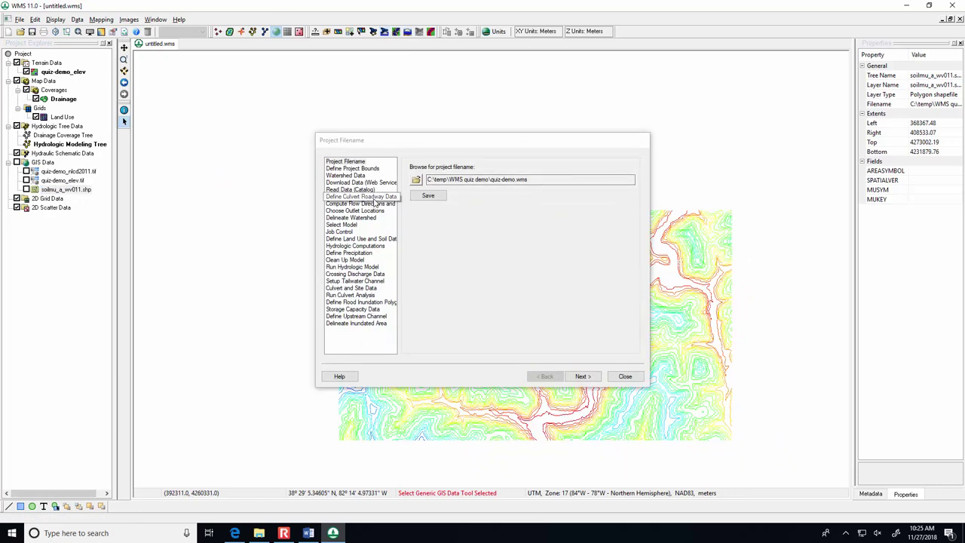
pyautogui.click(379, 204)
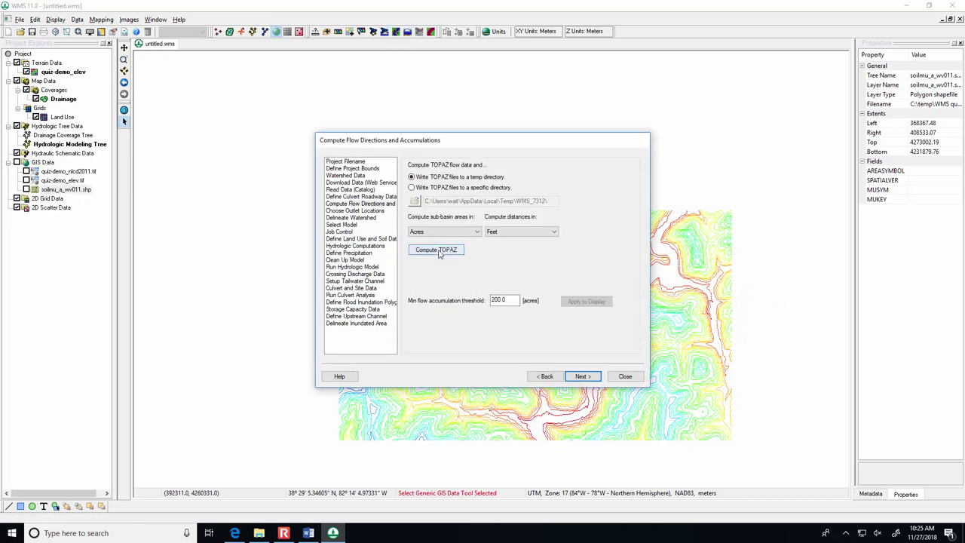
pyautogui.moveTo(478, 140); pyautogui.dragTo(147, 59)
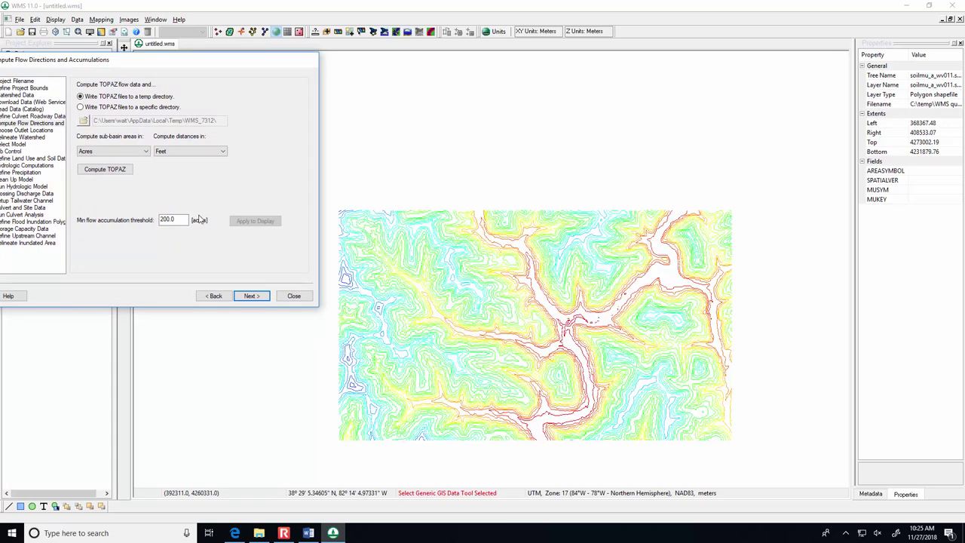
pyautogui.moveTo(180, 217); pyautogui.dragTo(140, 218)
pyautogui.click(113, 170)
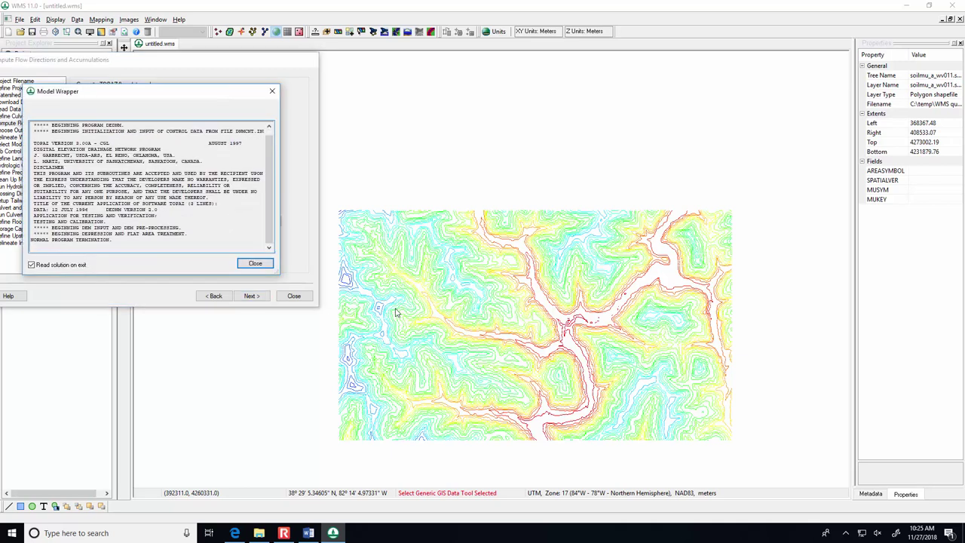
pyautogui.click(254, 263)
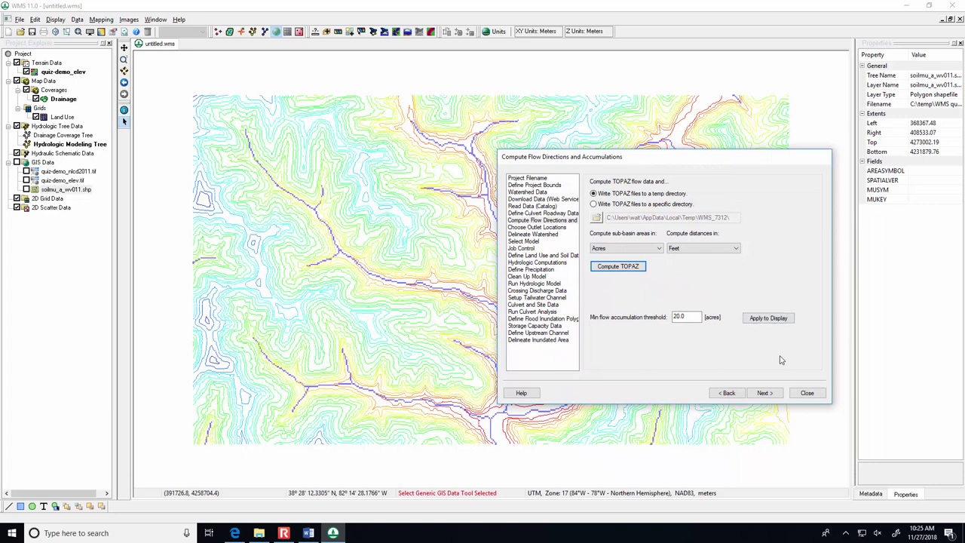
# Place an outlet point on the tributary just upstream of its confluence with Big Cabell Creek and delineate the watershed.
pyautogui.click(767, 397)
pyautogui.moveTo(716, 157); pyautogui.dragTo(844, 165)
pyautogui.click(782, 195)
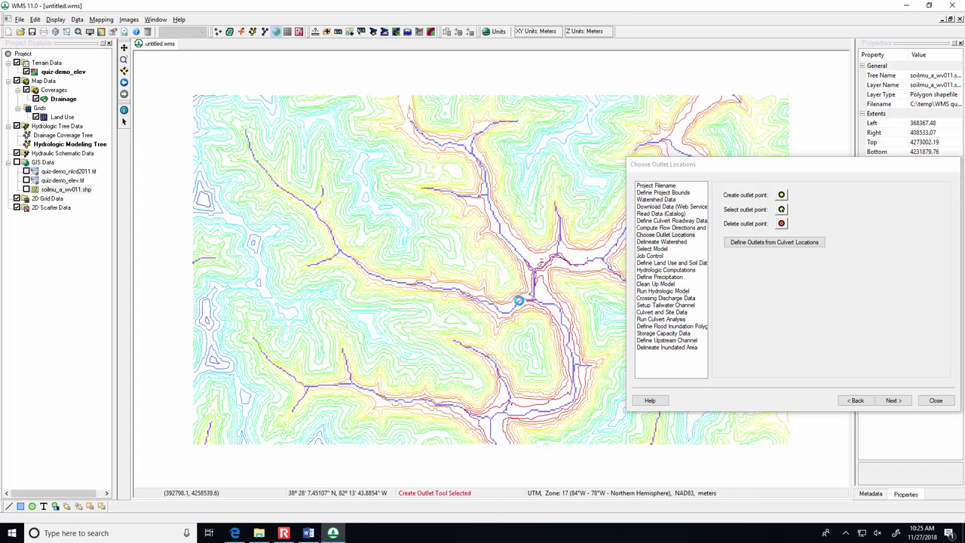
pyautogui.click(518, 300)
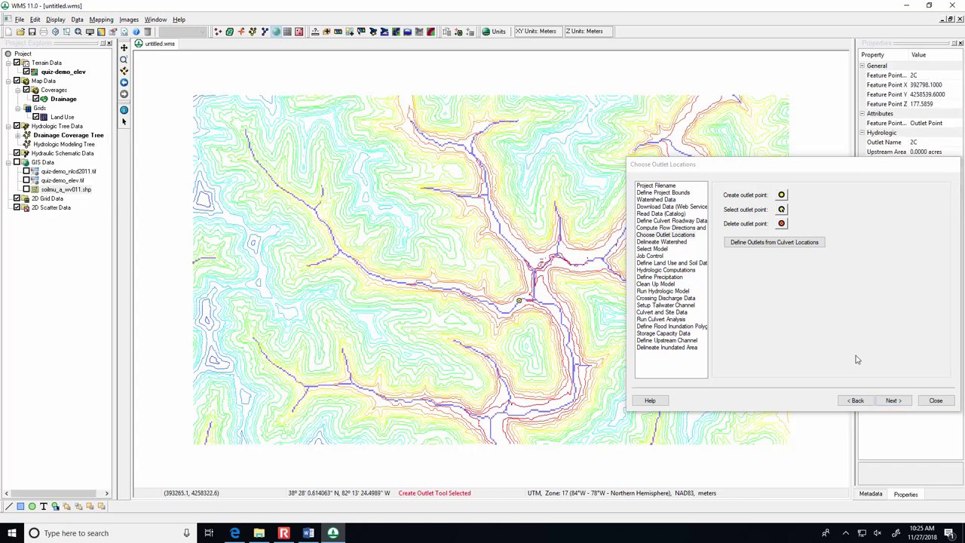
pyautogui.click(889, 400)
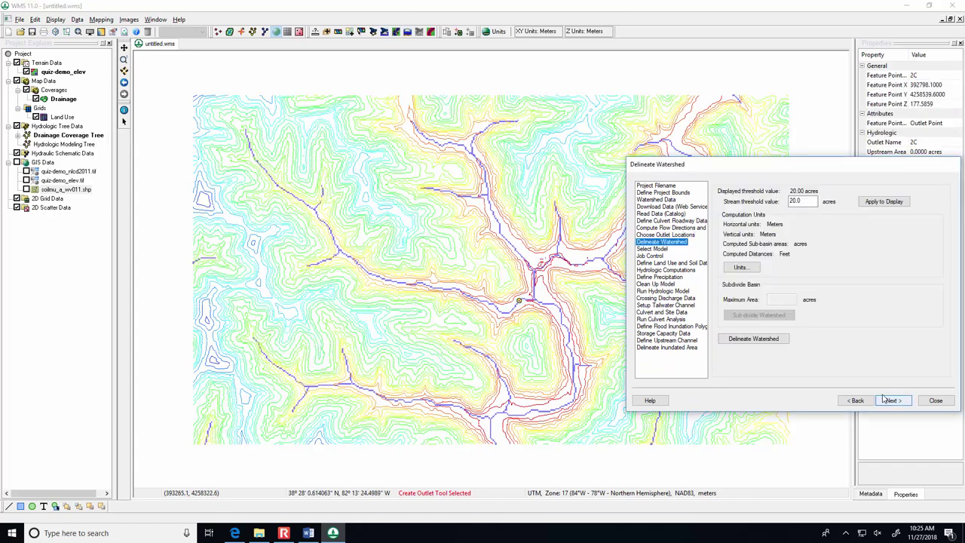
pyautogui.click(765, 339)
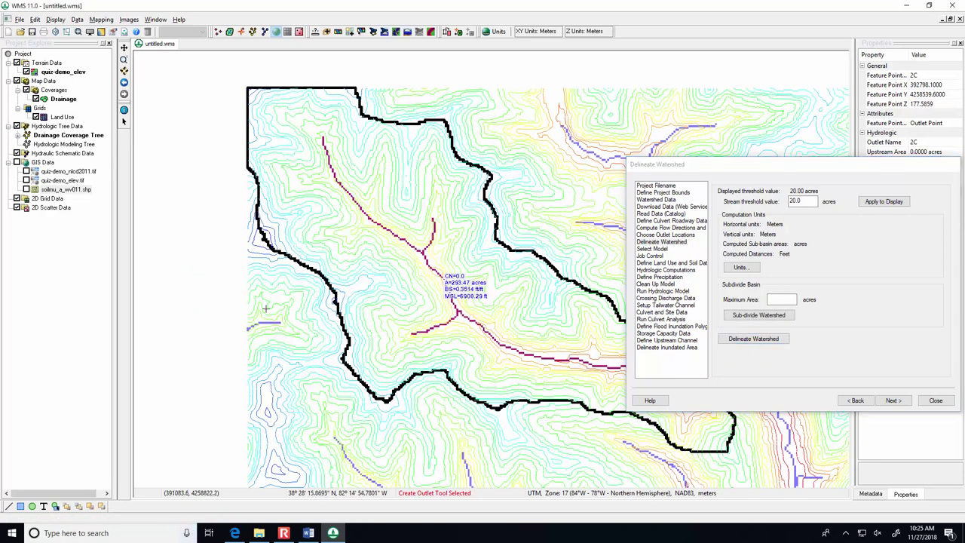
# Compare the delineated watershed with the Watershed Delineation screenshot in the Quiz 6 - WMS Word document.
pyautogui.click(308, 532)
pyautogui.scroll(3, 656, 315)
pyautogui.scroll(-12, 658, 332)
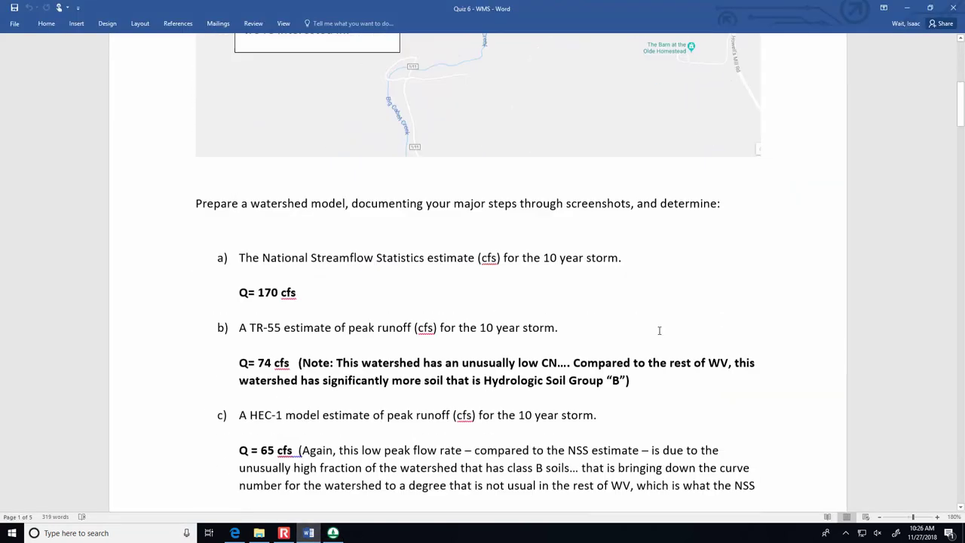
pyautogui.scroll(-10, 658, 331)
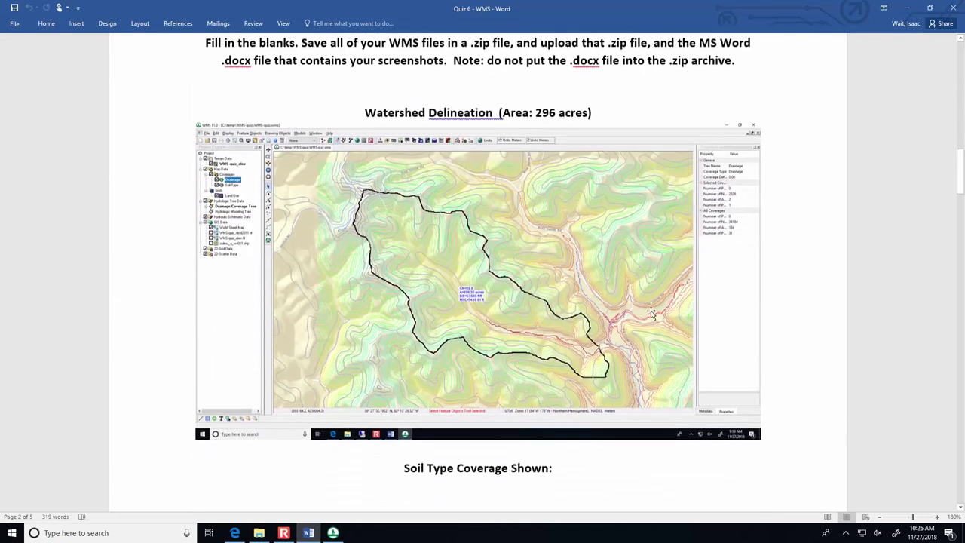
pyautogui.click(332, 533)
pyautogui.moveTo(823, 173); pyautogui.dragTo(723, 79)
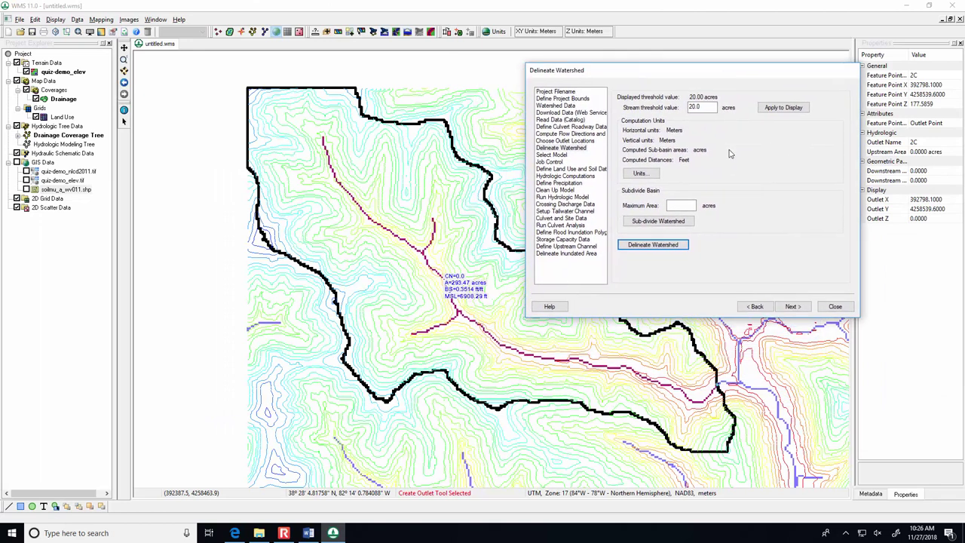
# Close the hydrologic modeling wizard and start a new project without saving the changes to the current one.
pyautogui.click(792, 307)
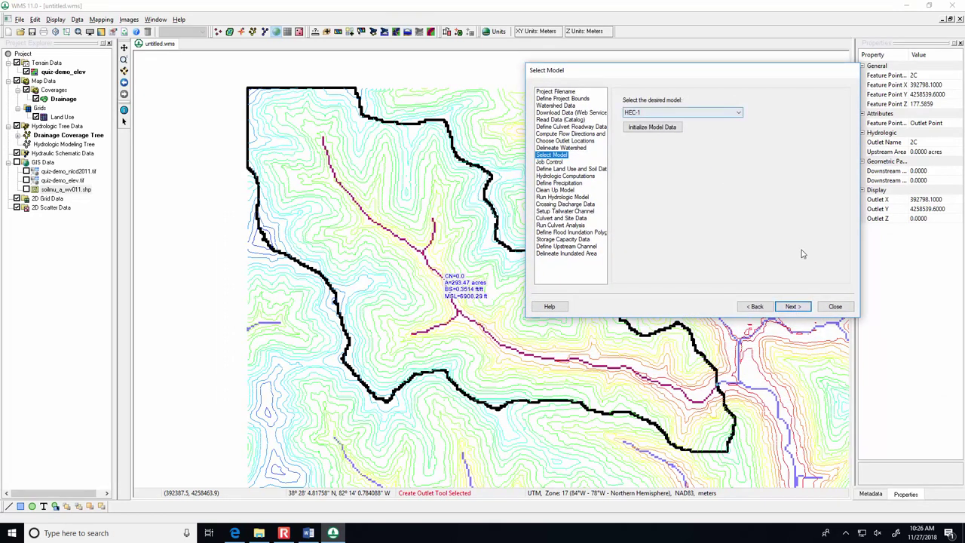
pyautogui.click(834, 306)
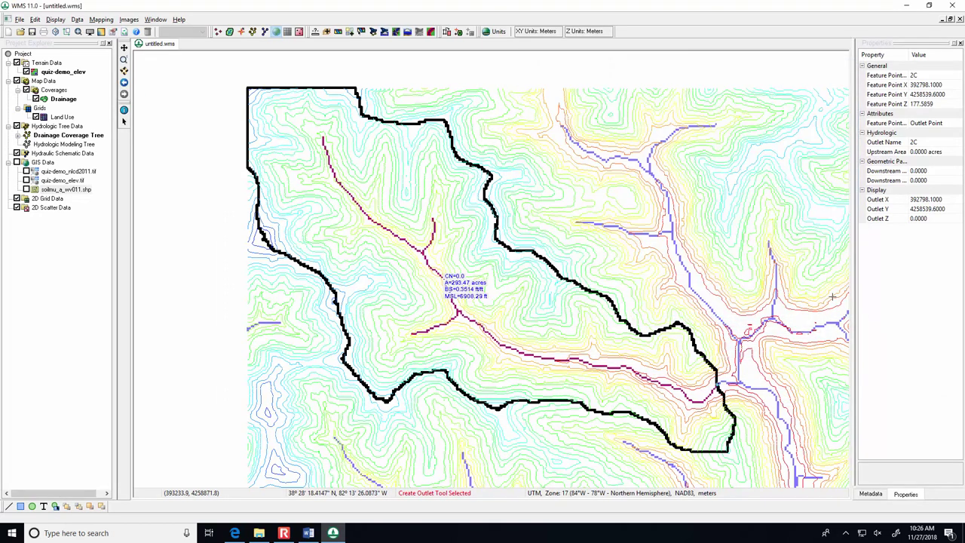
pyautogui.scroll(-2, 625, 356)
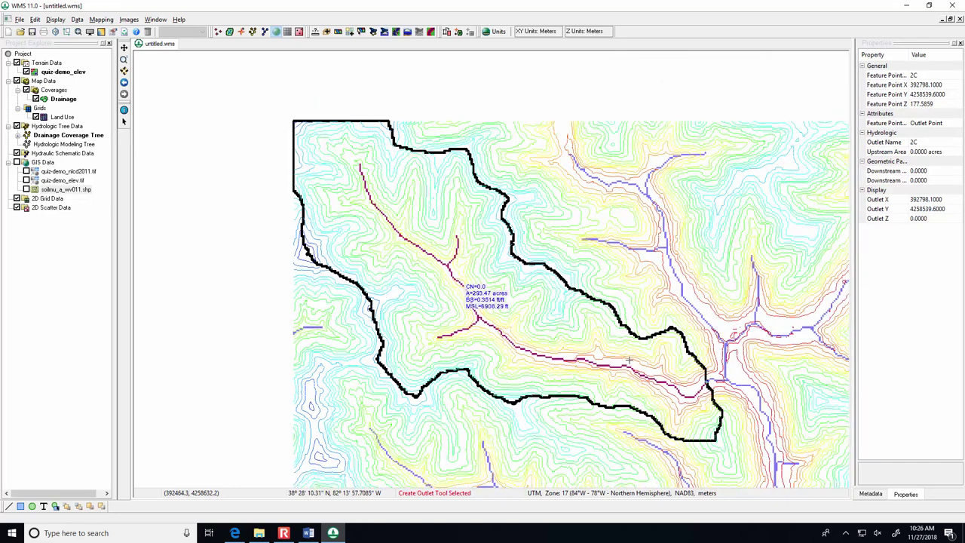
pyautogui.click(9, 32)
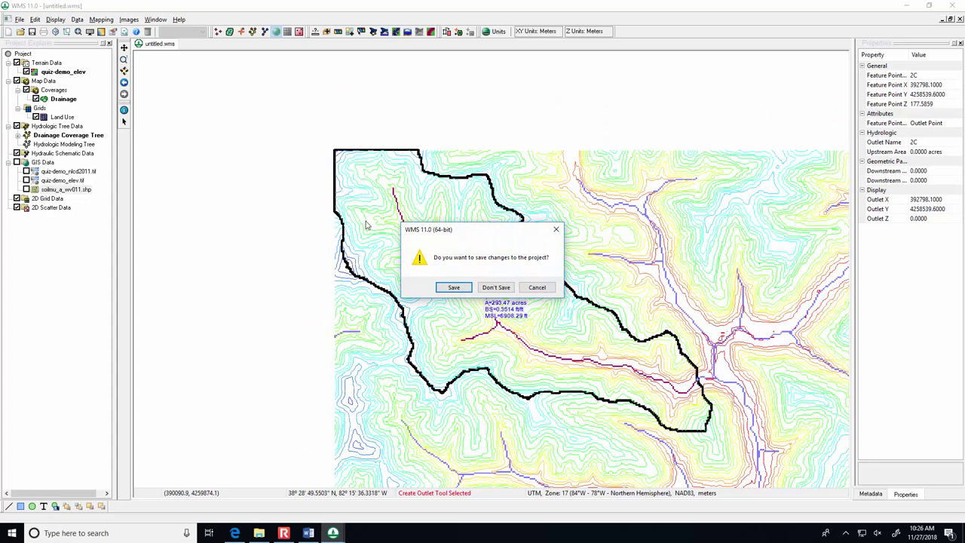
pyautogui.click(495, 287)
# Redefine the project boundary in the Virtual Earth Map Locator, shifting the framed area slightly northwest.
pyautogui.click(372, 31)
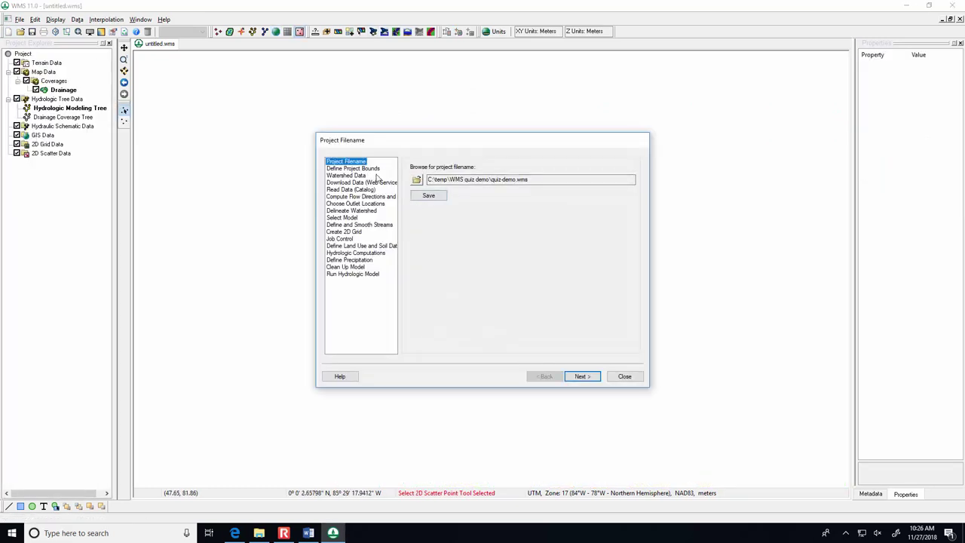
pyautogui.click(355, 169)
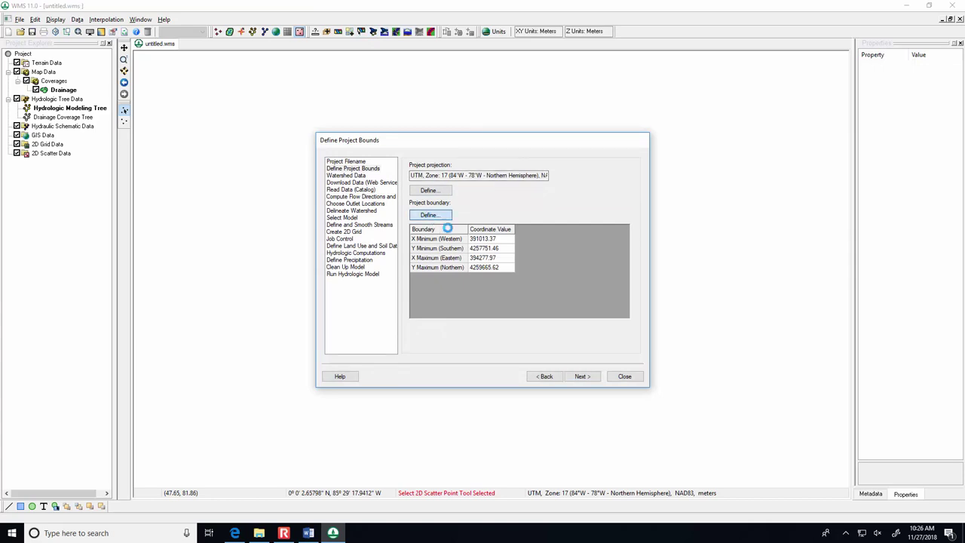
pyautogui.click(430, 218)
pyautogui.moveTo(279, 273); pyautogui.dragTo(334, 300)
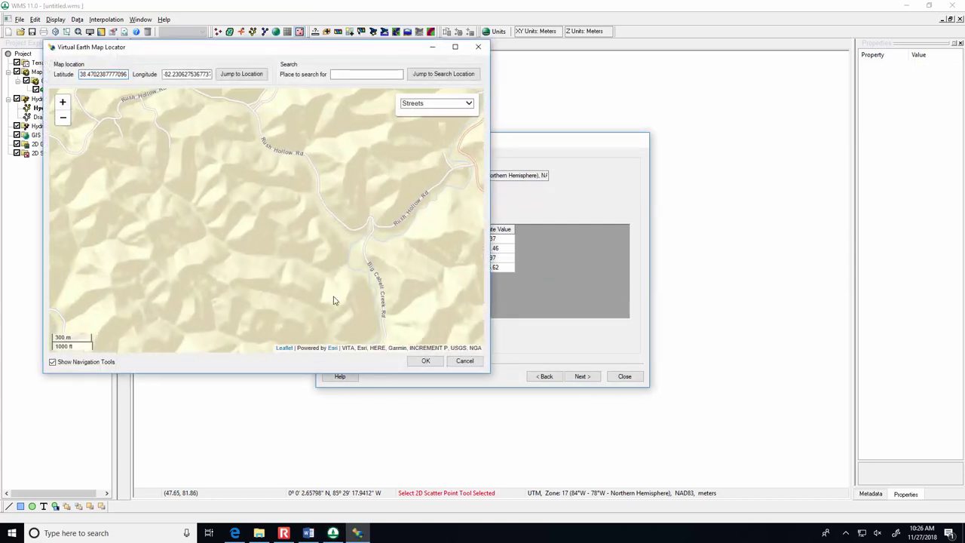
pyautogui.click(425, 361)
# Download the elevation, NLCD 2011 land cover and soil data from web services for the new boundary, and close the wizard.
pyautogui.click(582, 379)
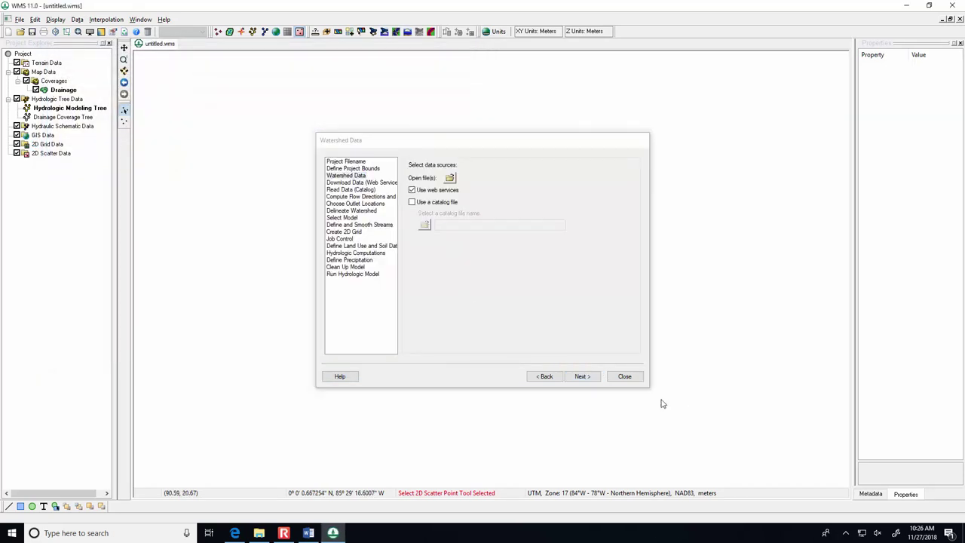
pyautogui.click(579, 375)
pyautogui.click(477, 343)
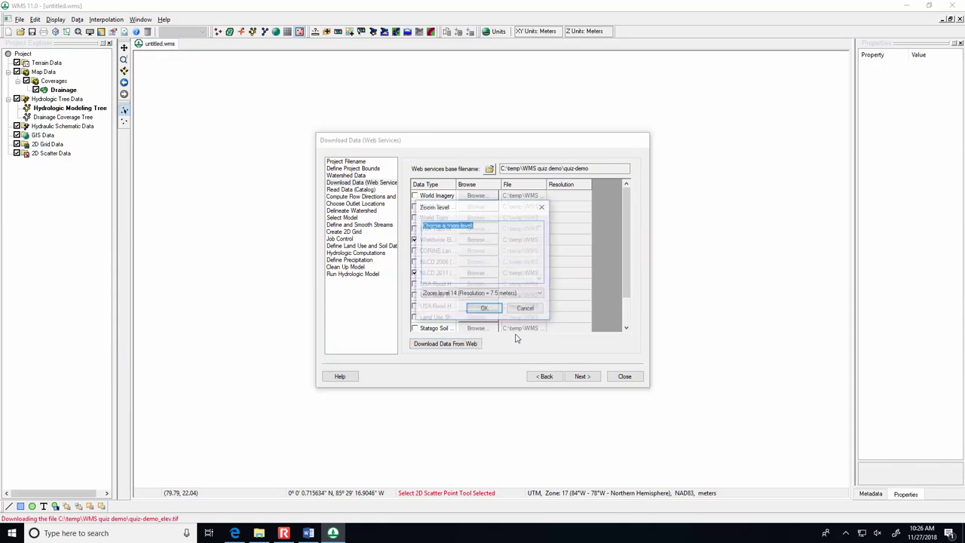
pyautogui.click(487, 311)
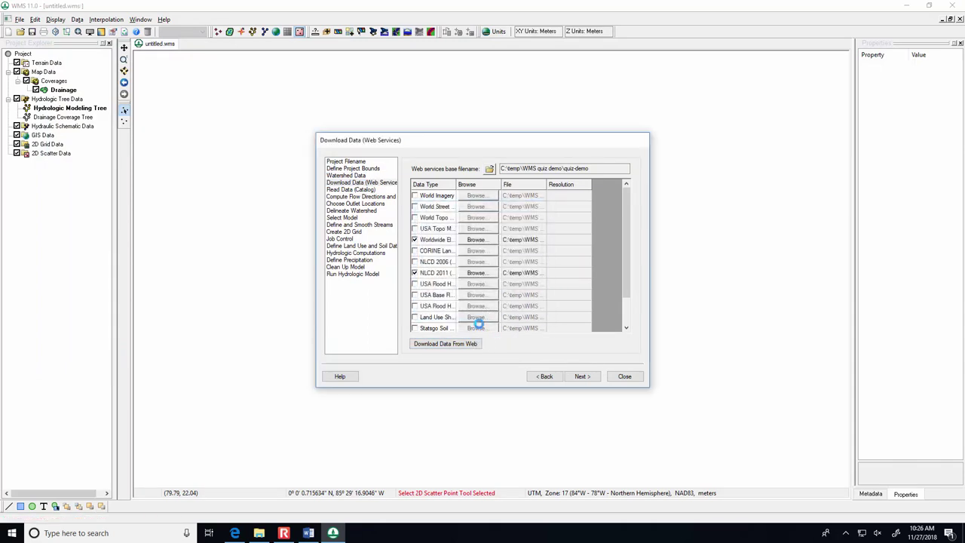
pyautogui.click(485, 285)
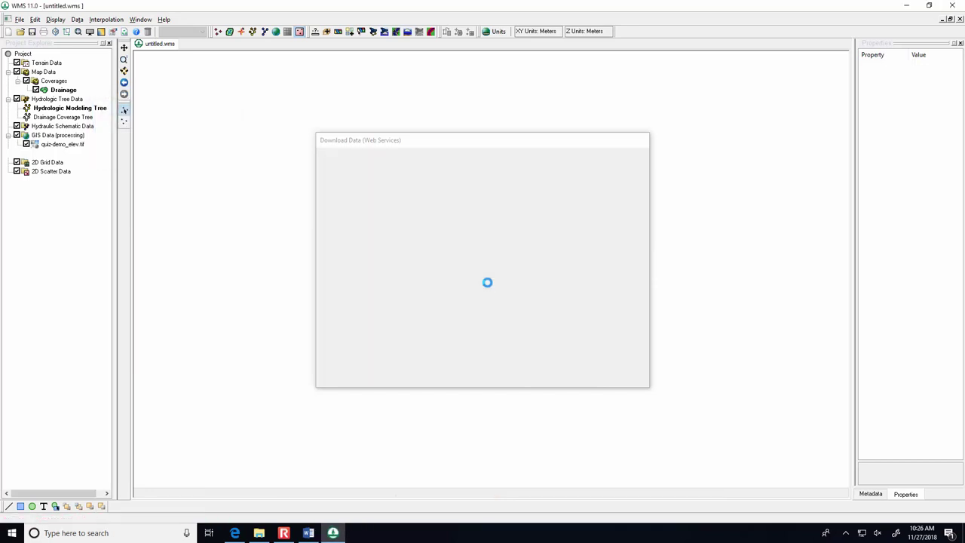
pyautogui.click(624, 376)
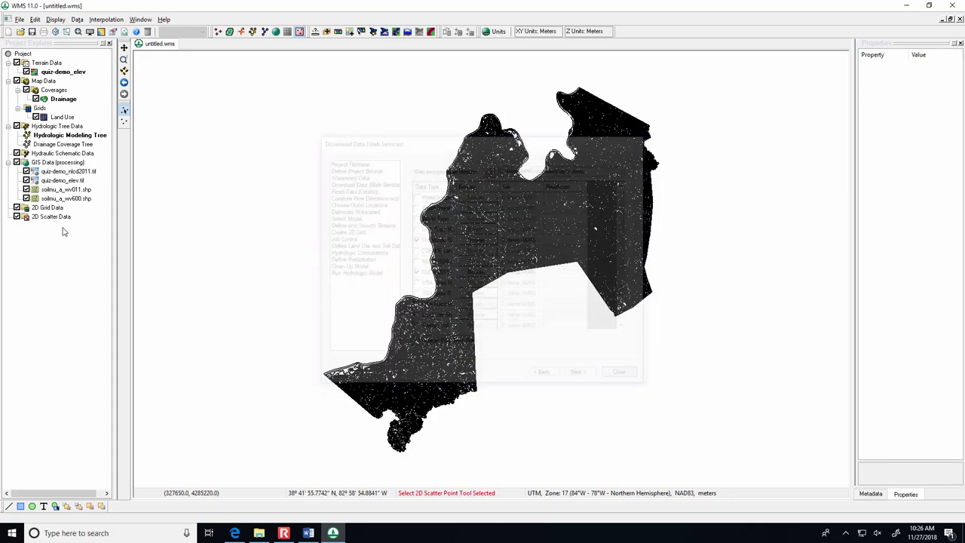
# Hide both soil shapefiles and delete soilmu_a_wv600.shp from the GIS data.
pyautogui.click(26, 189)
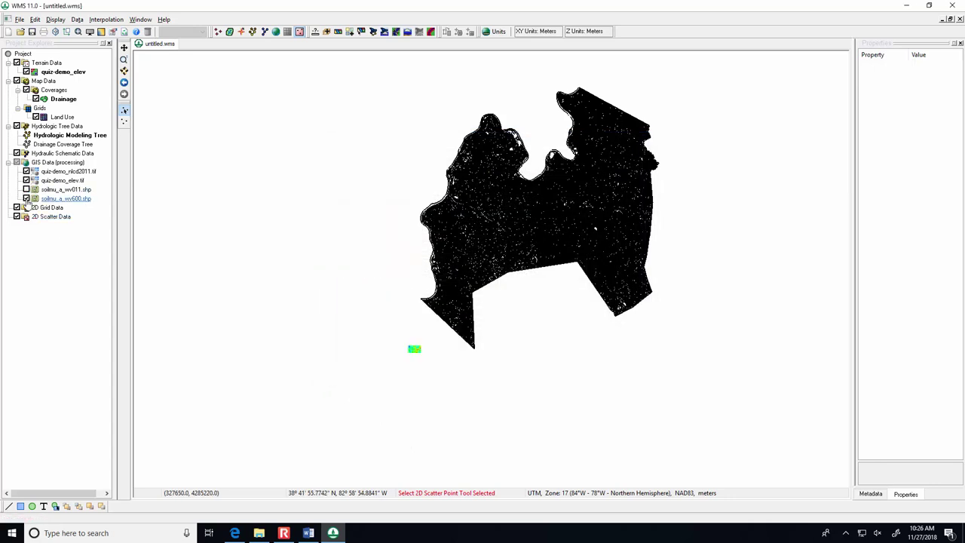
pyautogui.click(26, 199)
pyautogui.rightClick(44, 198)
pyautogui.click(68, 206)
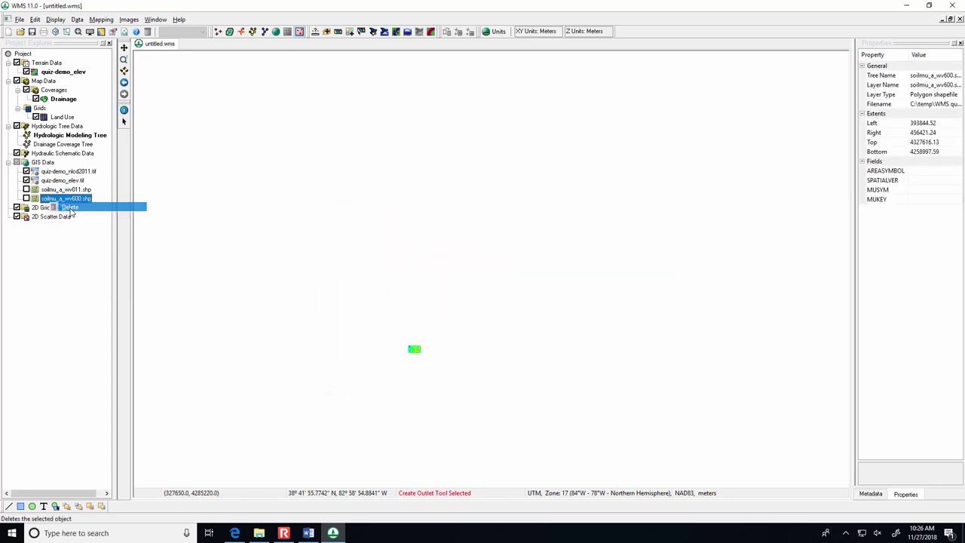
# Hide the quiz-demo elevation and NLCD 2011 images, keeping soilmu_a_wv011.shp hidden, so only the terrain contours are displayed.
pyautogui.click(26, 189)
pyautogui.click(26, 189)
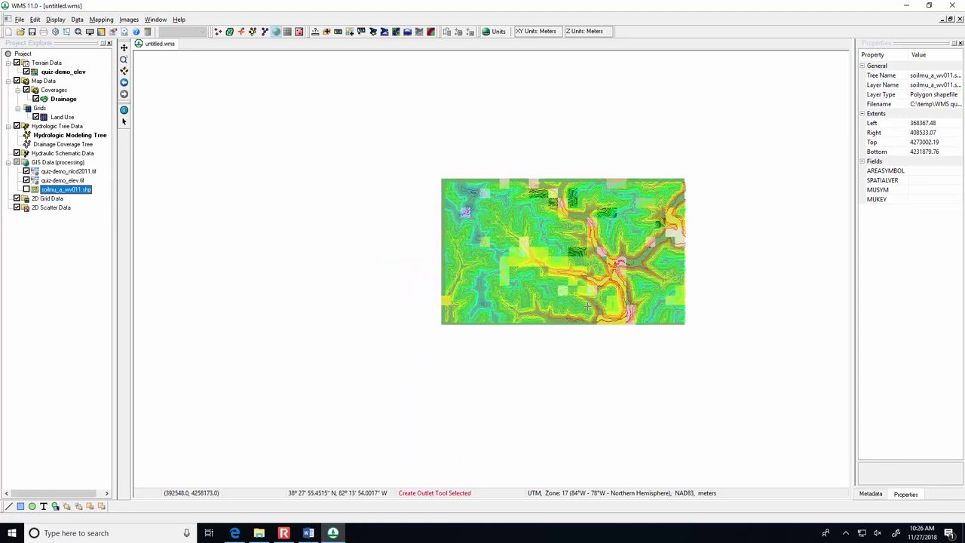
pyautogui.click(27, 180)
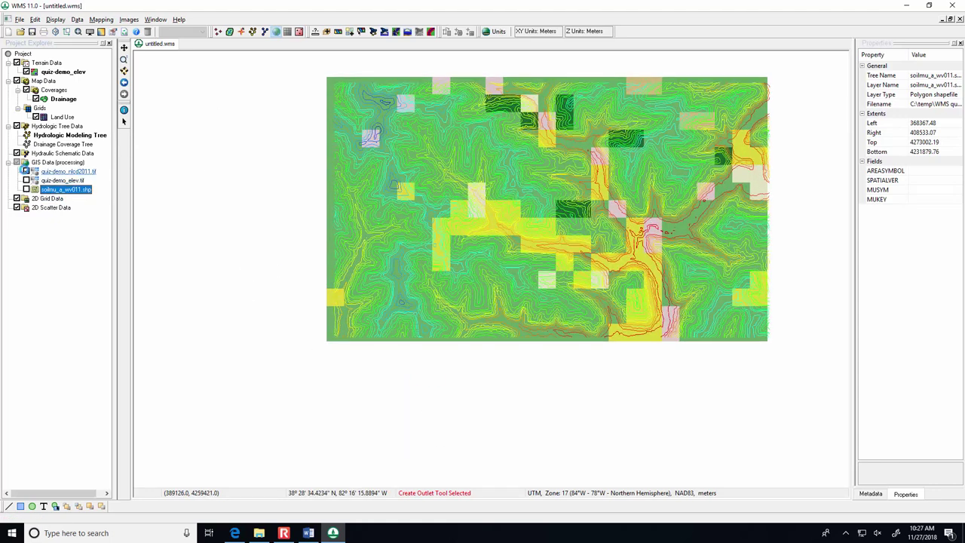
pyautogui.click(26, 171)
# Run TOPAZ from the hydrologic modeling wizard to compute flow directions and accumulations, with areas in acres and distances in feet.
pyautogui.click(372, 33)
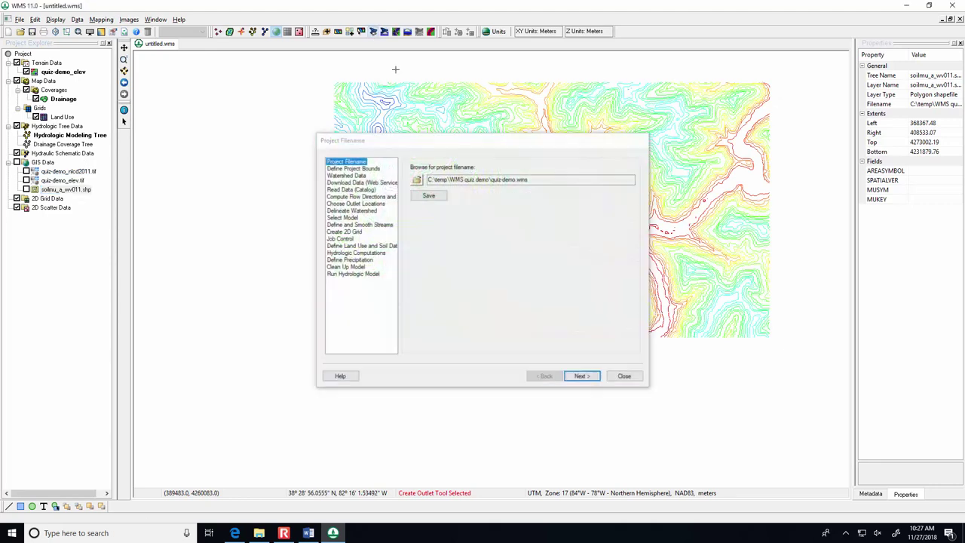
pyautogui.click(369, 196)
pyautogui.click(365, 204)
pyautogui.click(364, 197)
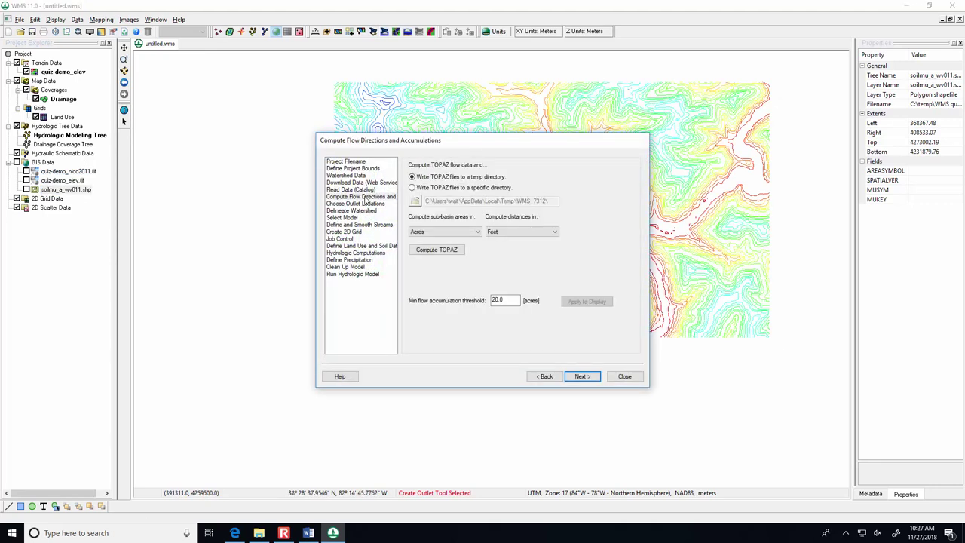
pyautogui.click(455, 250)
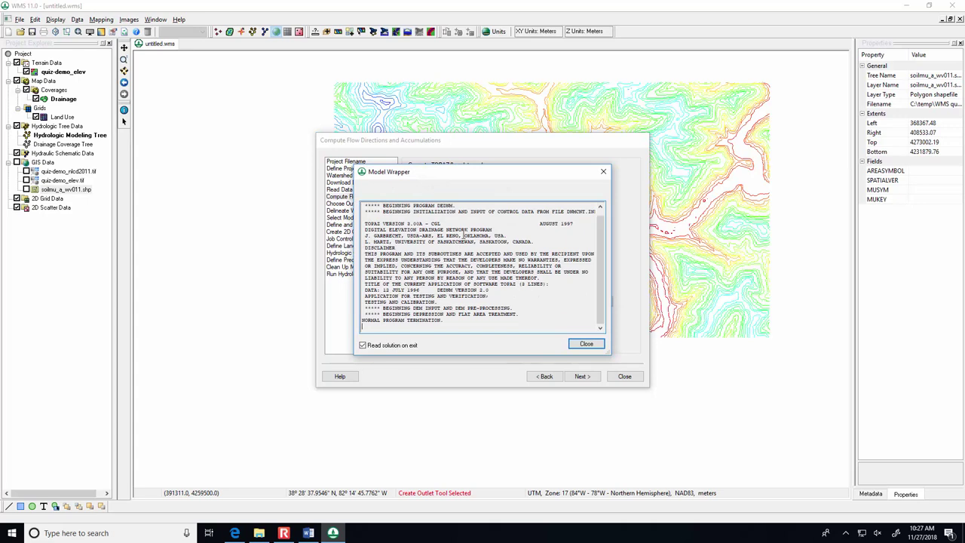
pyautogui.click(587, 345)
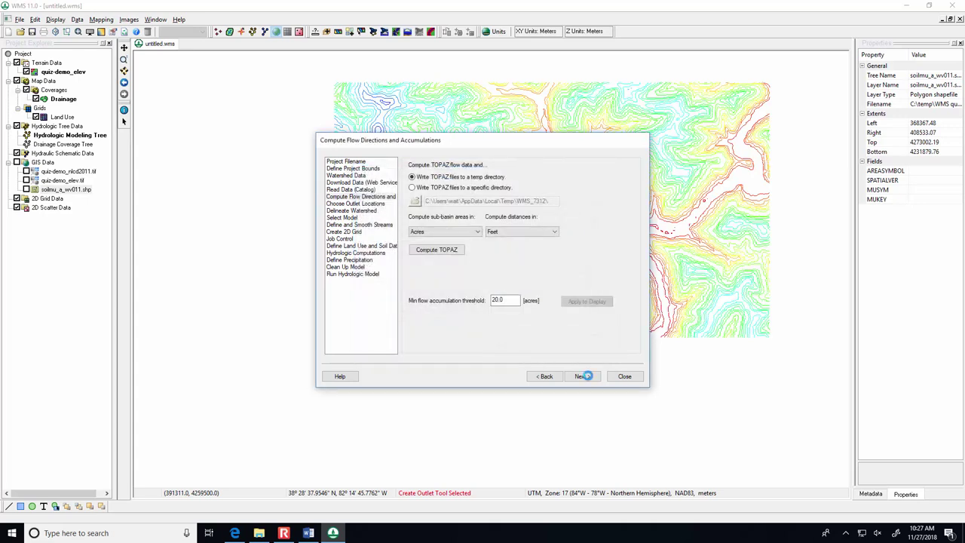
# Place an outlet on the tributary just upstream of the confluence, delineate the watershed with a 20-acre stream threshold, and close the wizard.
pyautogui.click(586, 376)
pyautogui.moveTo(494, 143); pyautogui.dragTo(802, 168)
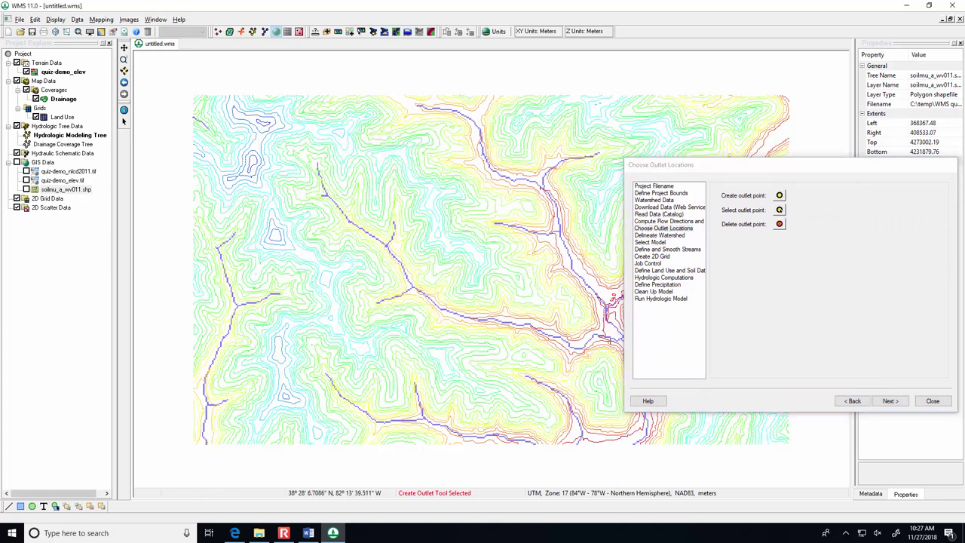
pyautogui.click(590, 341)
pyautogui.click(890, 400)
pyautogui.click(753, 339)
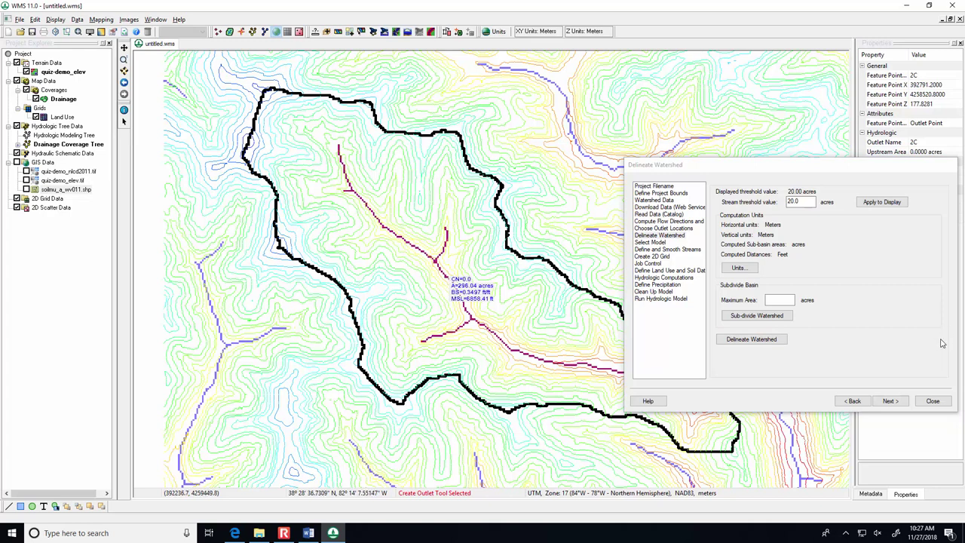
pyautogui.click(897, 405)
pyautogui.click(932, 400)
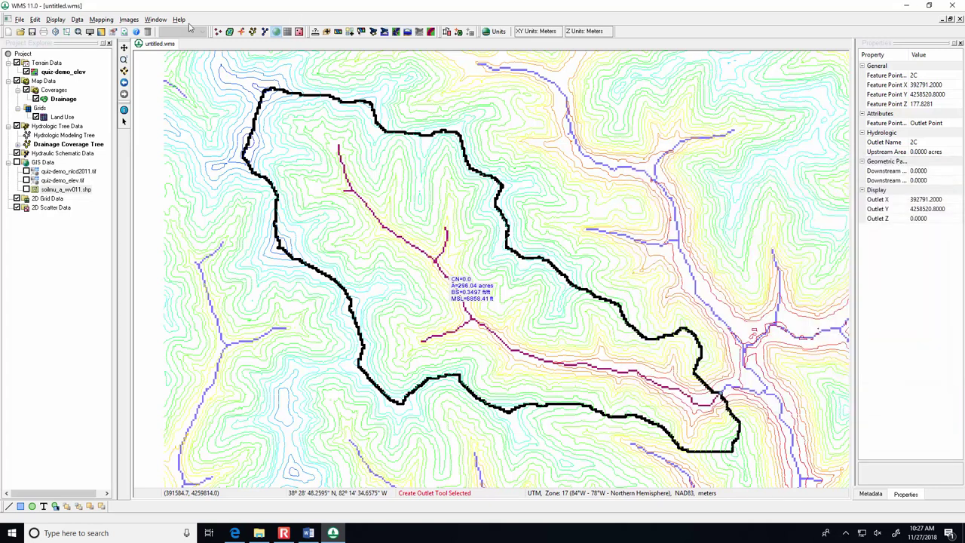
# Switch the hydrologic model to NSS and set the state to West Virginia in the basin's National Streamflow Statistics settings.
pyautogui.click(257, 32)
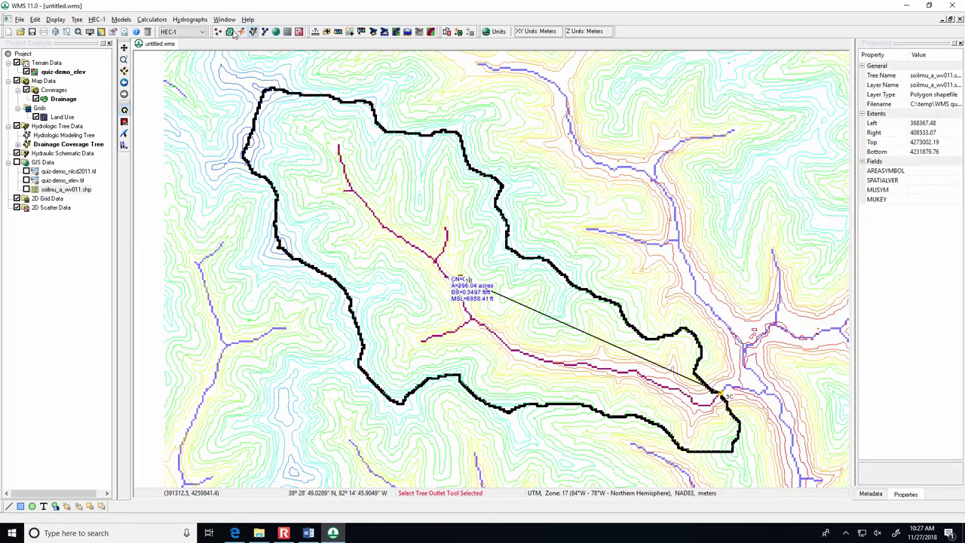
pyautogui.click(201, 32)
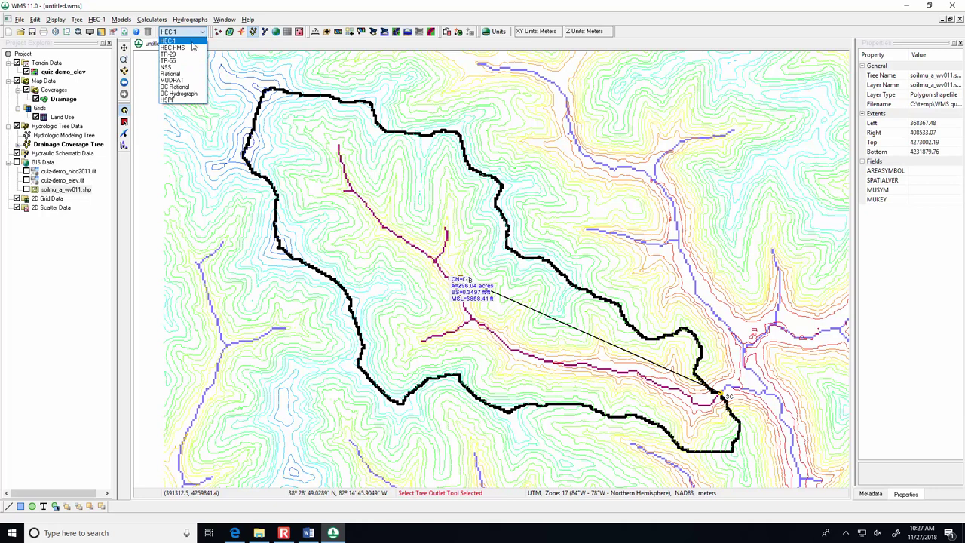
pyautogui.click(175, 67)
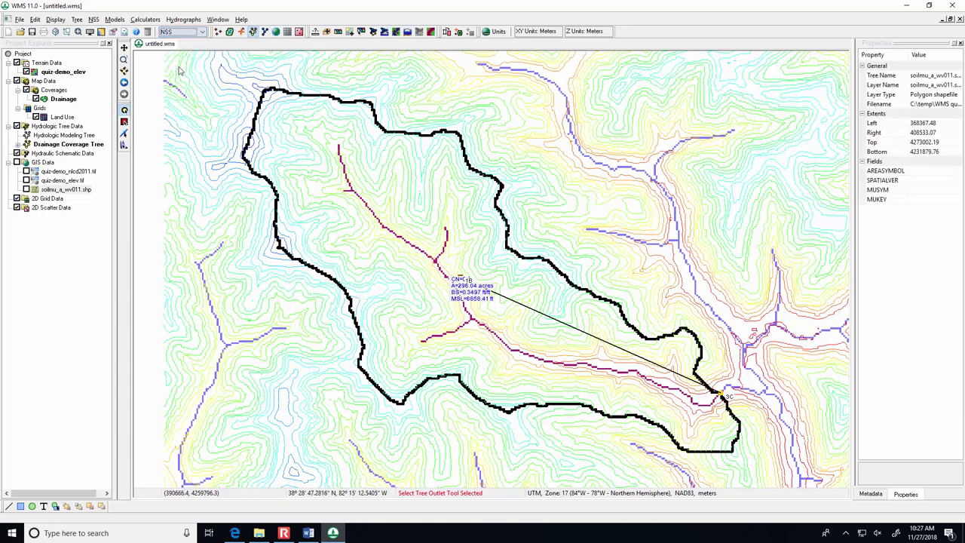
pyautogui.click(459, 279)
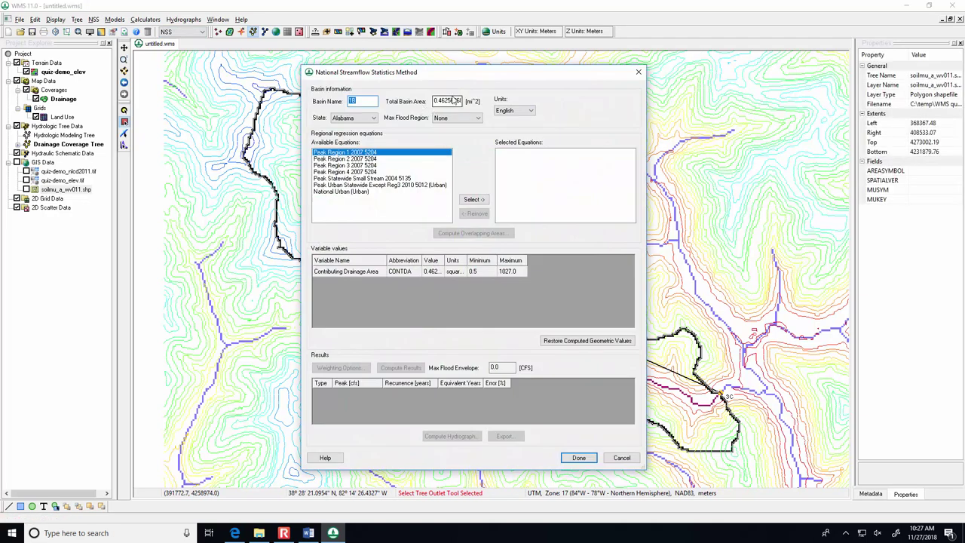
pyautogui.click(367, 118)
pyautogui.scroll(-9, 358, 226)
pyautogui.click(359, 272)
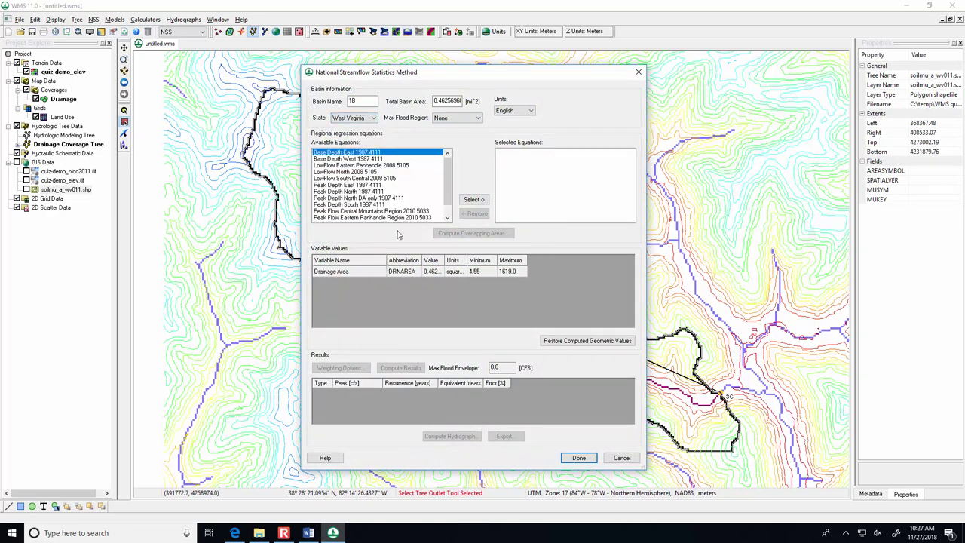
# Compare the West Virginia peak flow region equations and add Peak Flow Western Plateaus Region 2010 5033 to the selected equations.
pyautogui.scroll(-3, 445, 215)
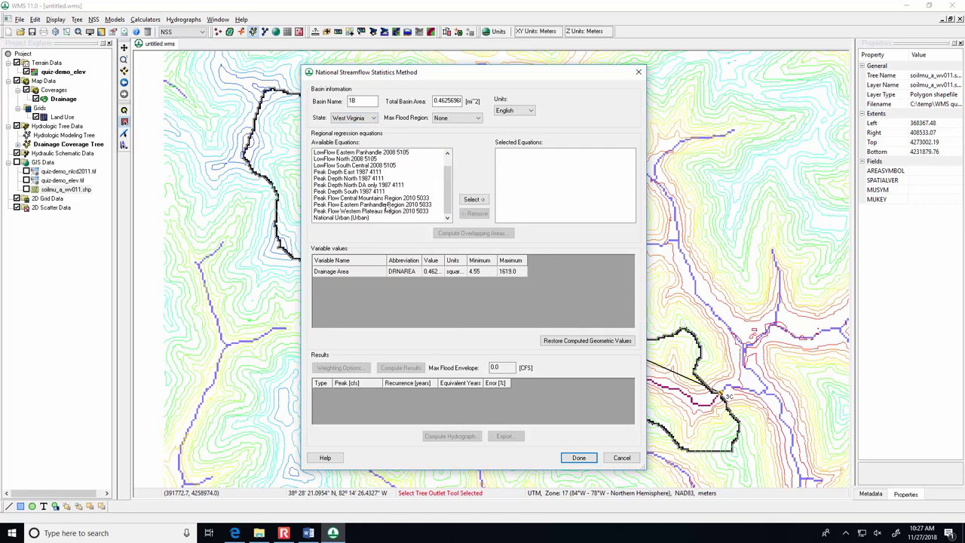
pyautogui.click(397, 213)
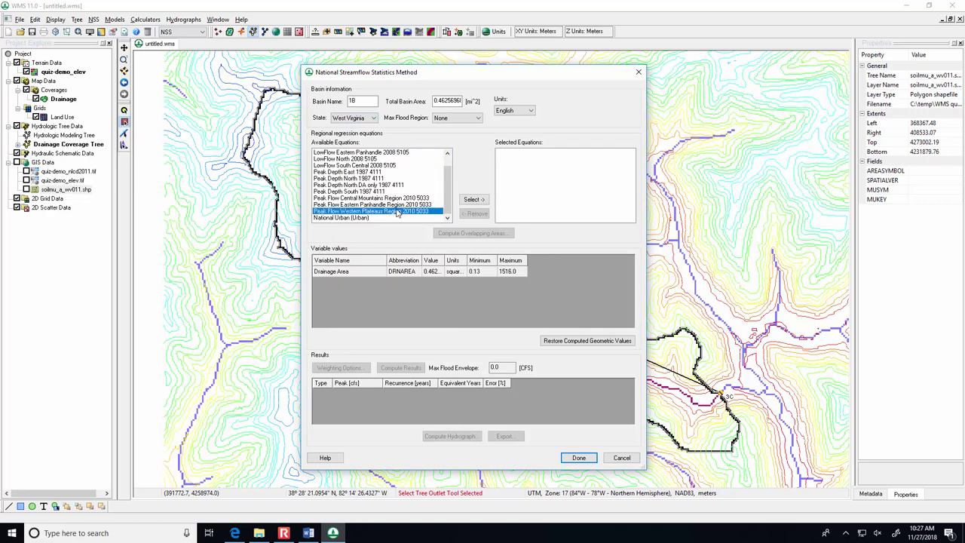
pyautogui.click(399, 198)
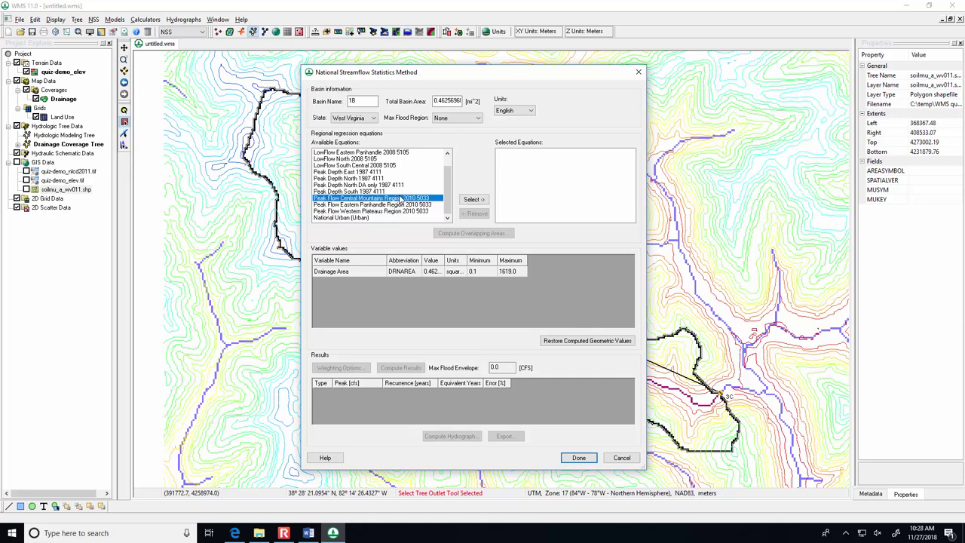
pyautogui.click(401, 205)
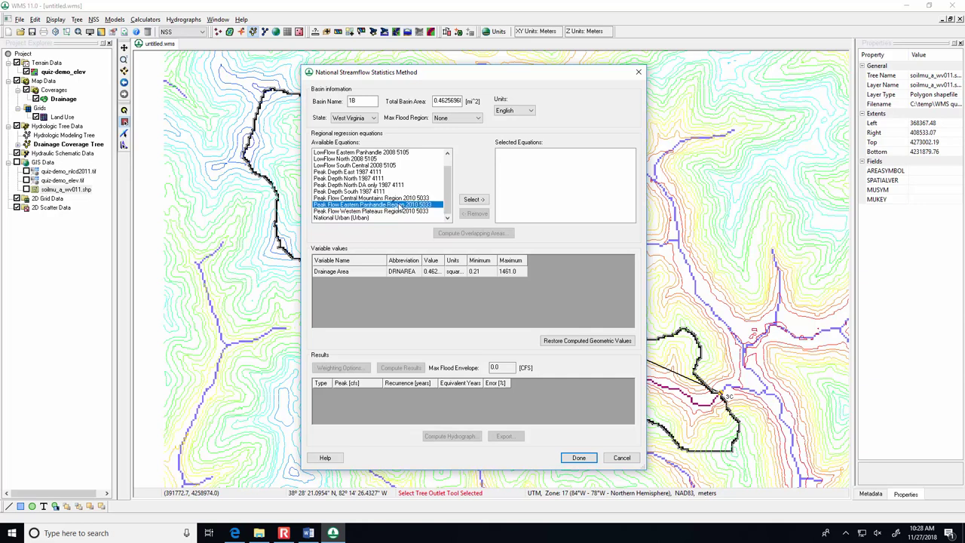
pyautogui.click(399, 198)
pyautogui.click(400, 205)
pyautogui.click(400, 212)
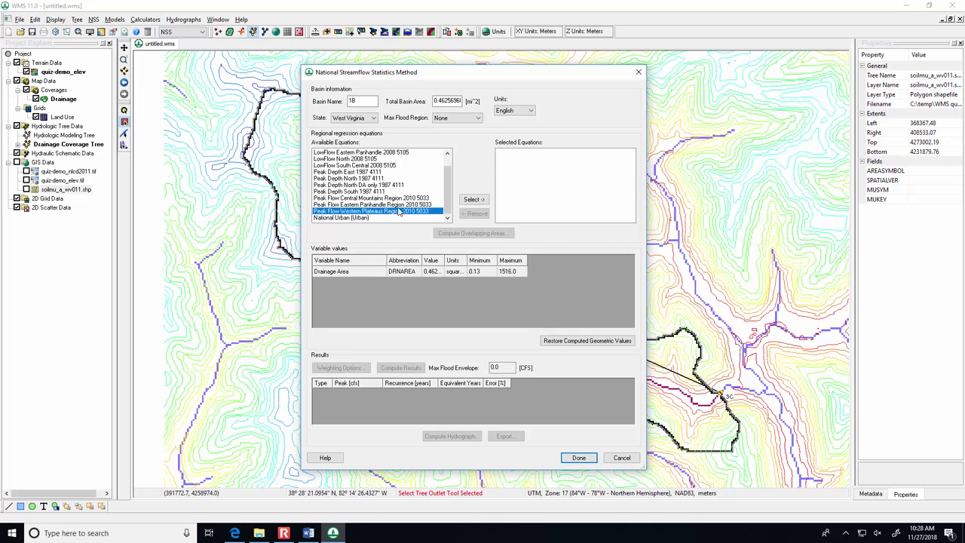
pyautogui.click(474, 199)
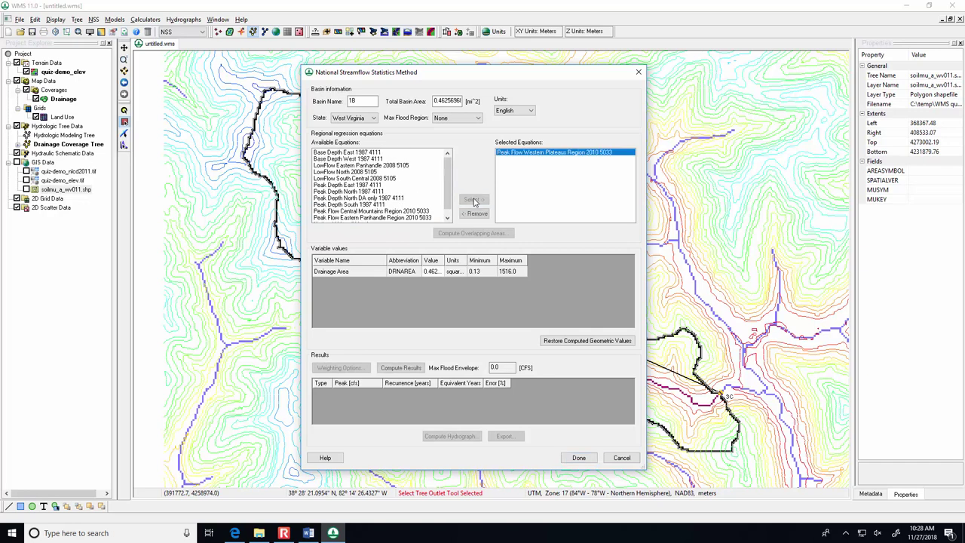